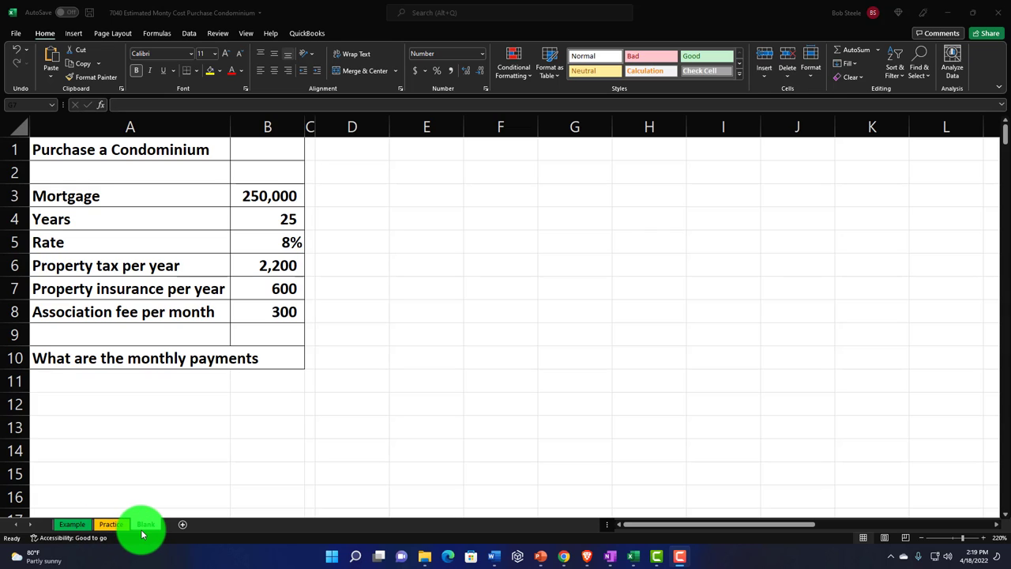
Step: Examine the Example sheet's monthly housing payments calculation and its monthly and yearly loan amortization tables
left_click(89, 525)
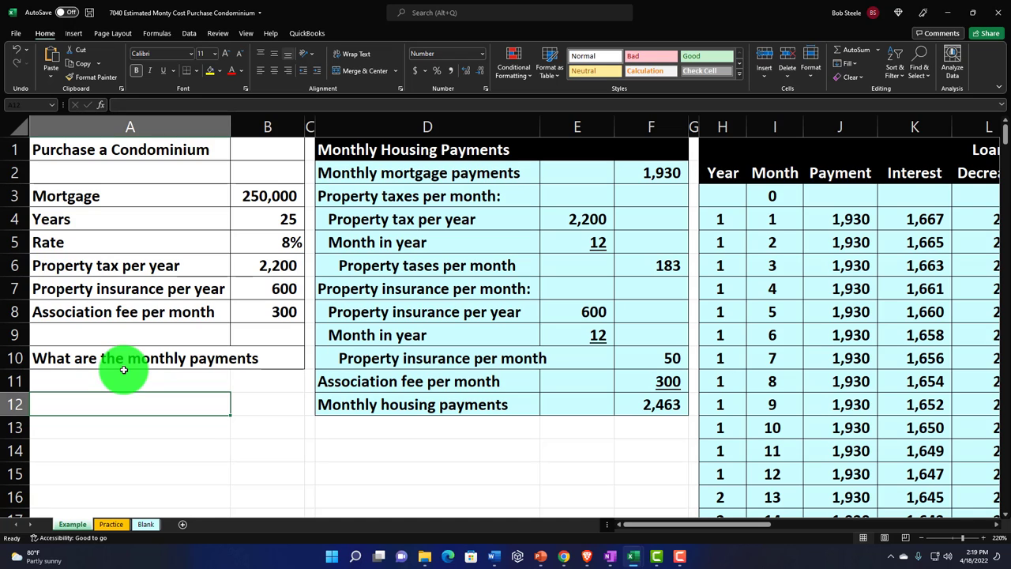
left_click(415, 440)
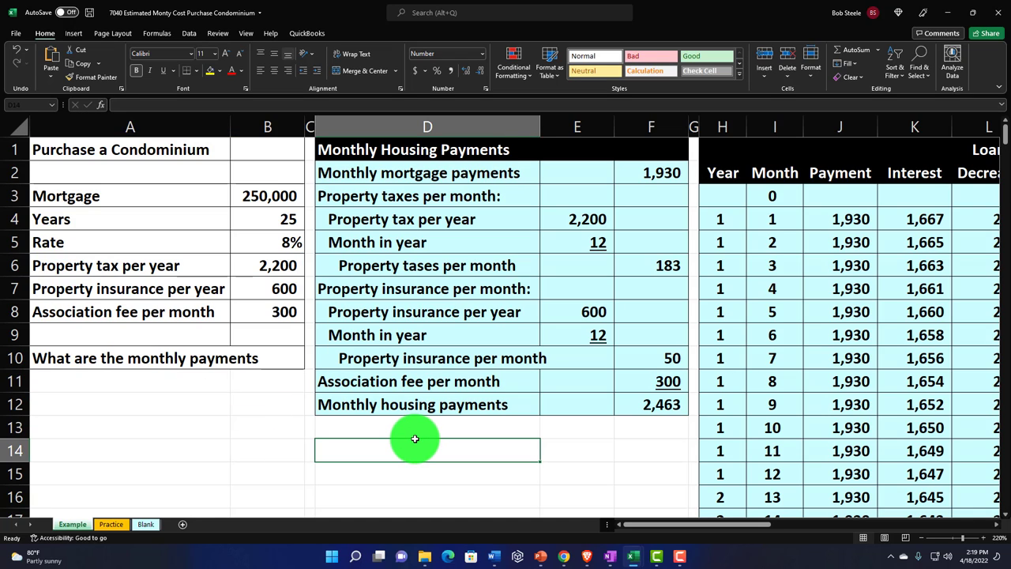
key("Right")
key("Right")
key("Right")
key("Right")
key("Right")
key("Right")
key("Right")
key("Right")
key("Right")
key("Right")
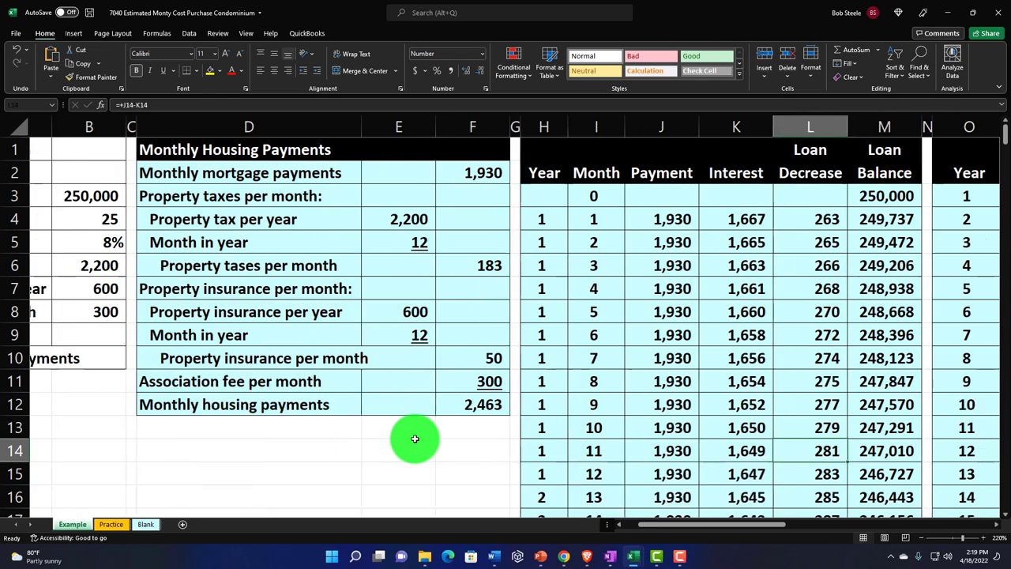
key("Right")
key("Right")
key("Right")
key("Right")
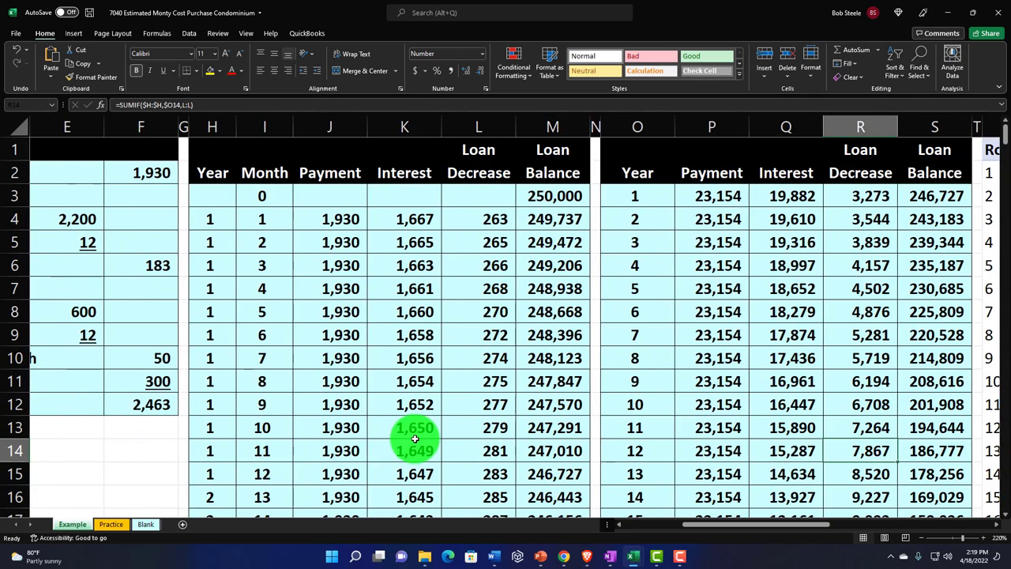
key("Right")
key("Right")
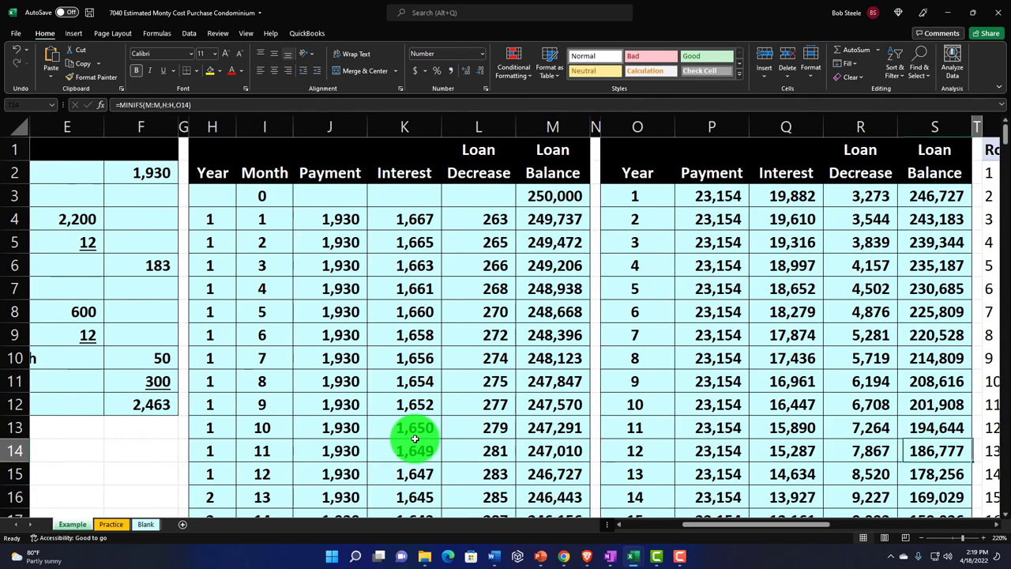
key("Left")
key("Left")
key("Left")
key("Left")
key("Left")
key("Left")
key("Left")
key("Left")
key("Left")
key("Left")
key("Left")
key("Left")
key("Left")
key("Left")
key("Left")
key("Left")
key("Left")
key("Left")
key("Left")
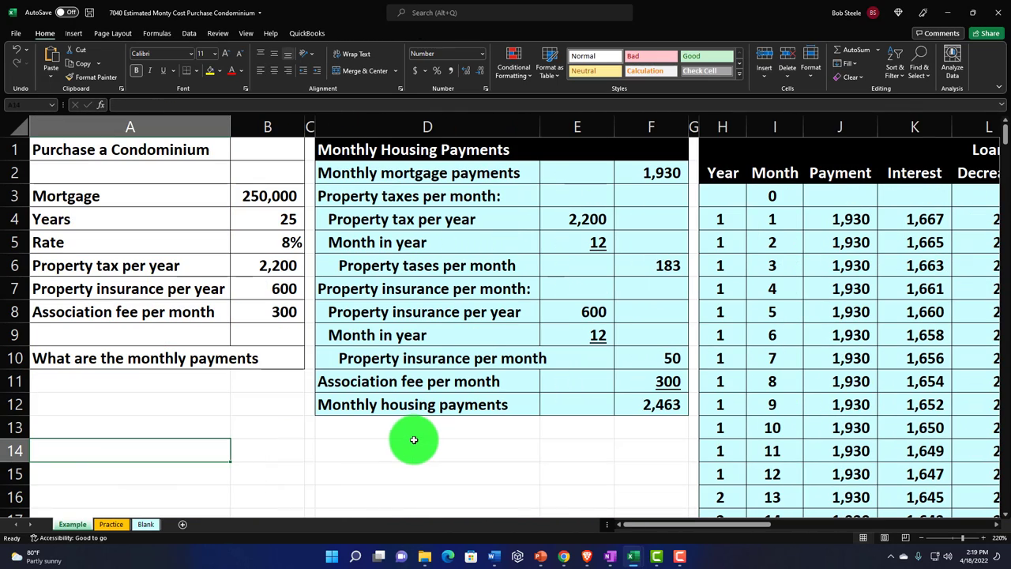
Step: Look over the Practice sheet's prepared tables and the condominium data set on the Blank sheet
left_click(111, 523)
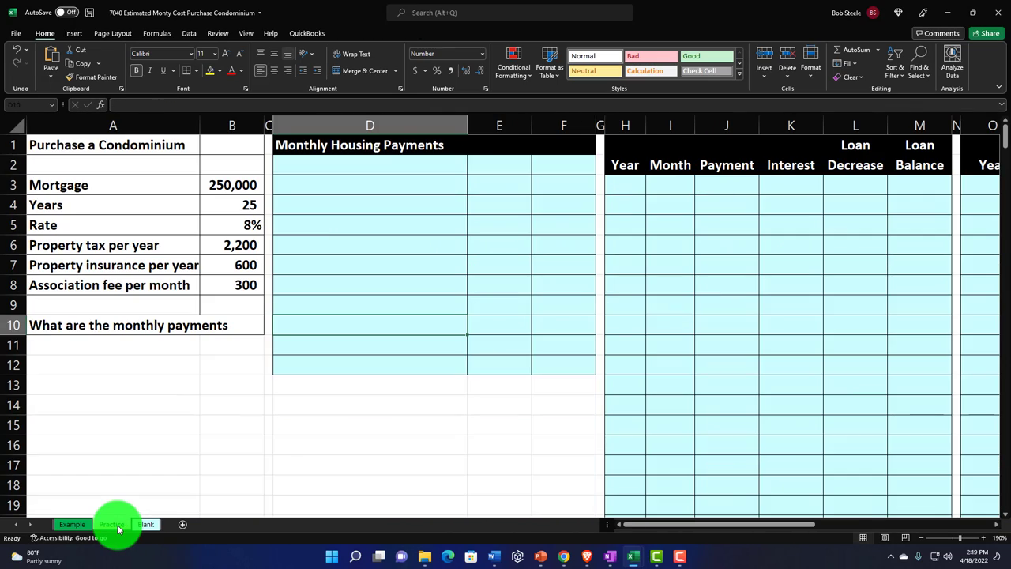
left_click(329, 248)
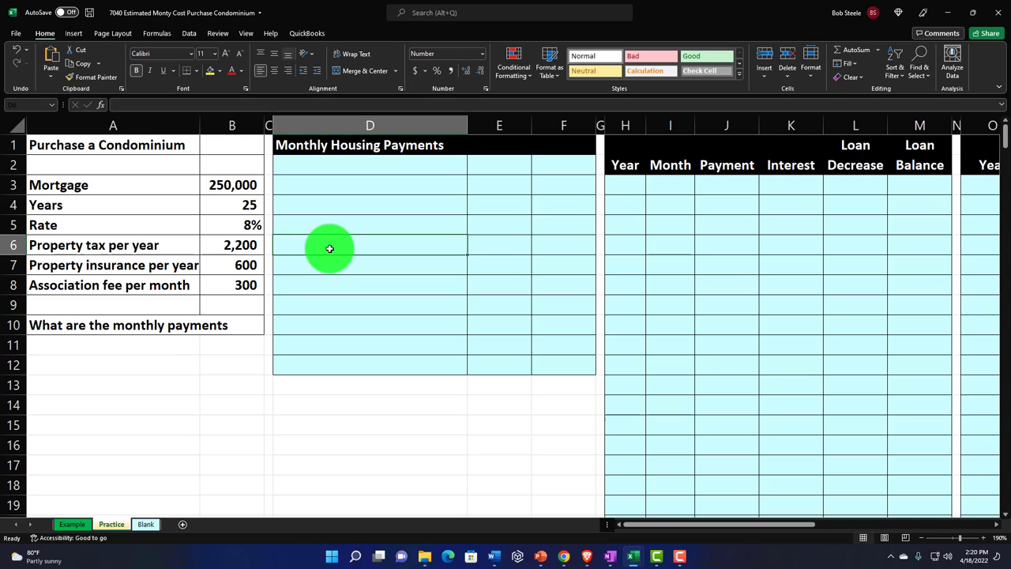
left_click(146, 524)
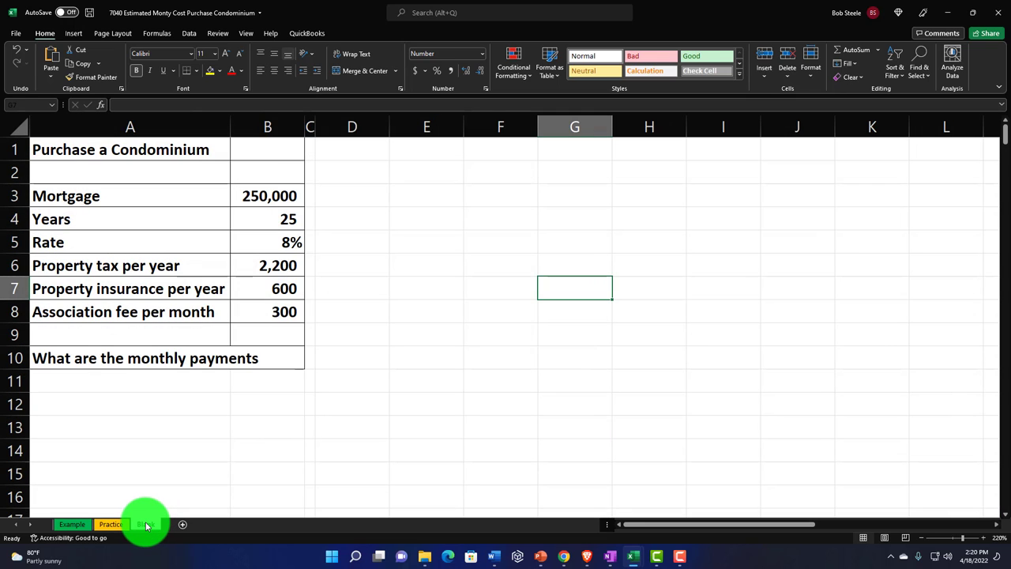
left_click(79, 149)
left_click_drag(79, 149, 248, 351)
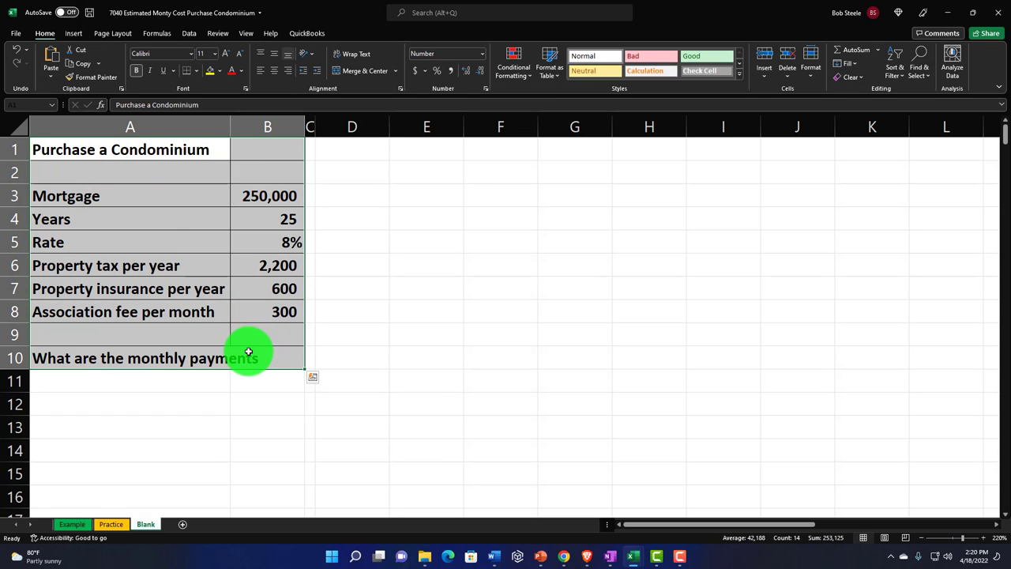
left_click(11, 128)
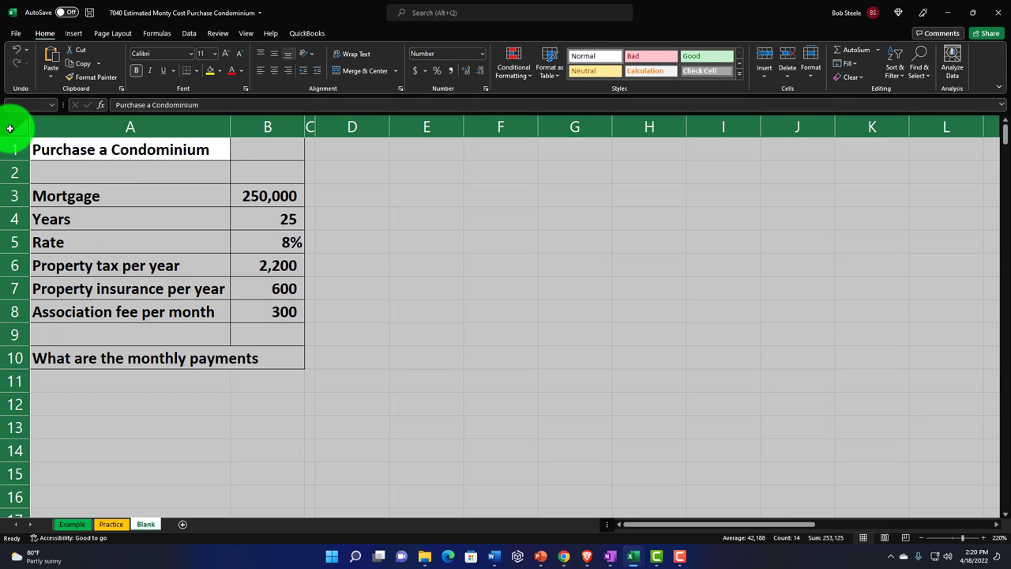
left_click_drag(87, 199, 252, 356)
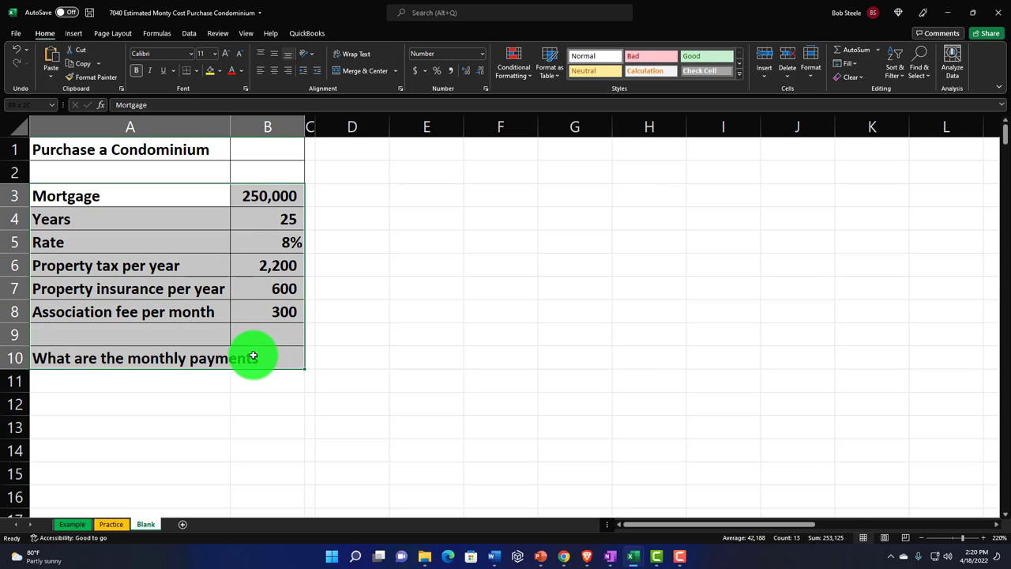
left_click(269, 240)
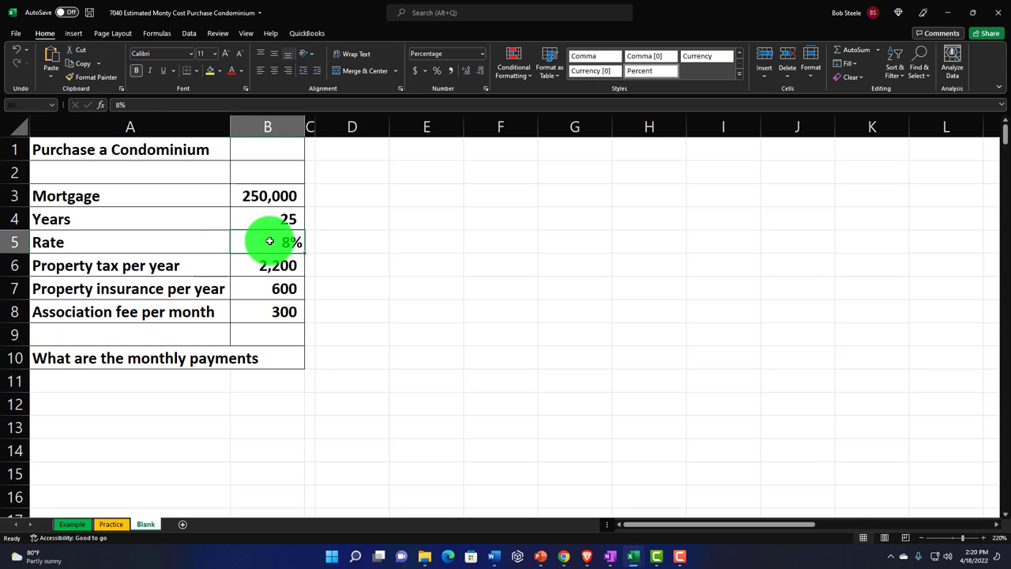
left_click_drag(379, 128, 884, 135)
right_click(593, 259)
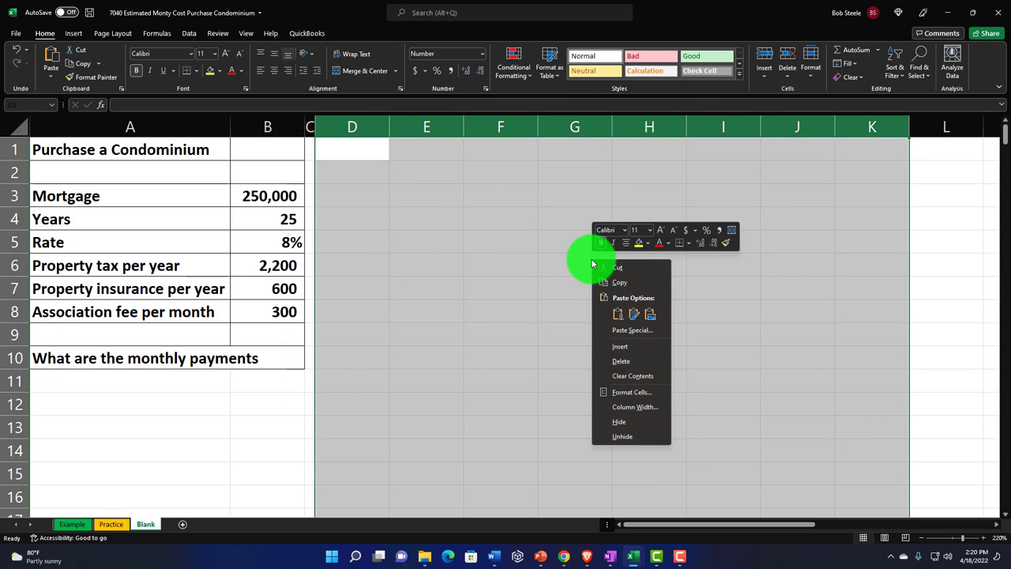
left_click(621, 392)
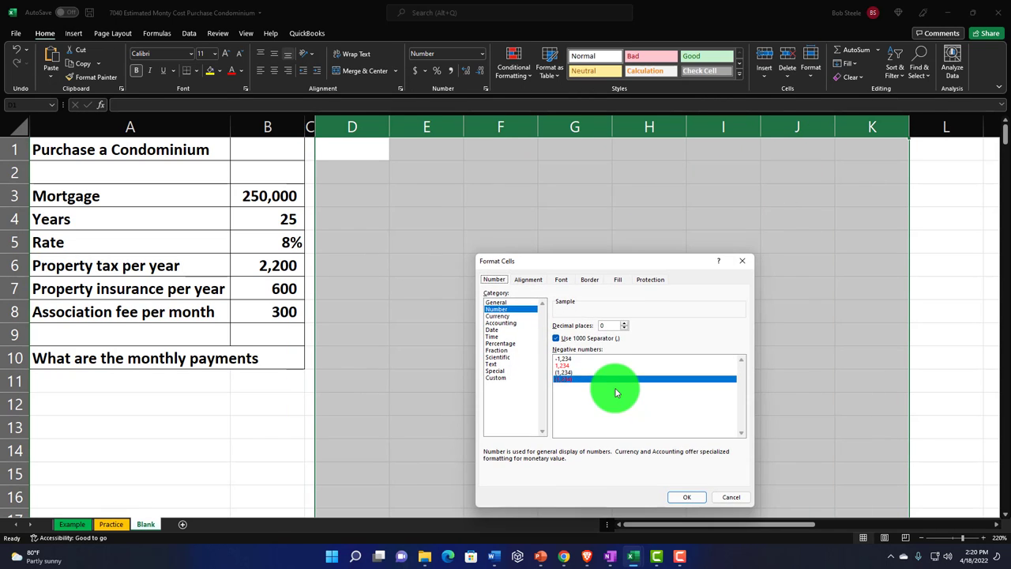
left_click(510, 316)
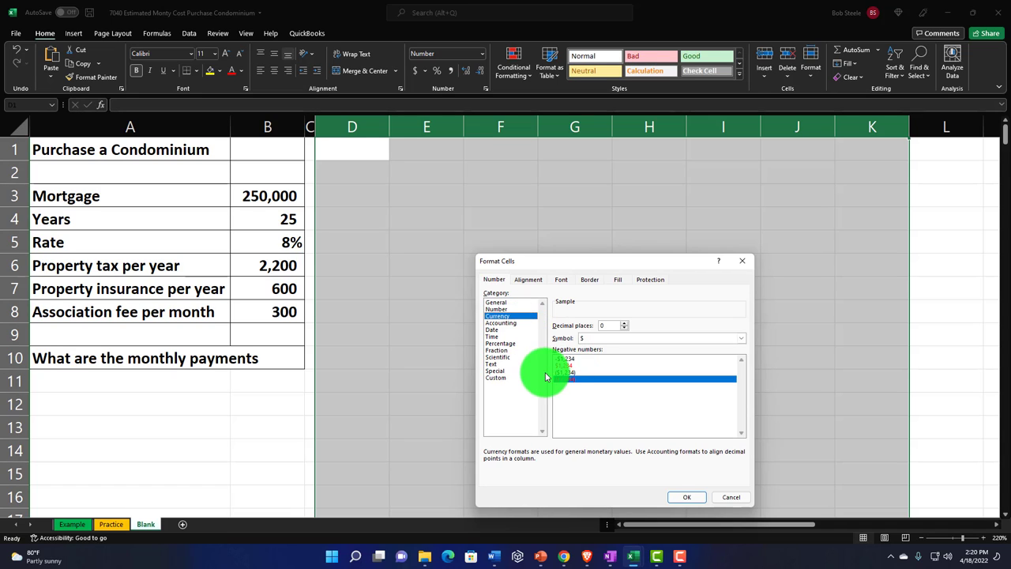
left_click(599, 338)
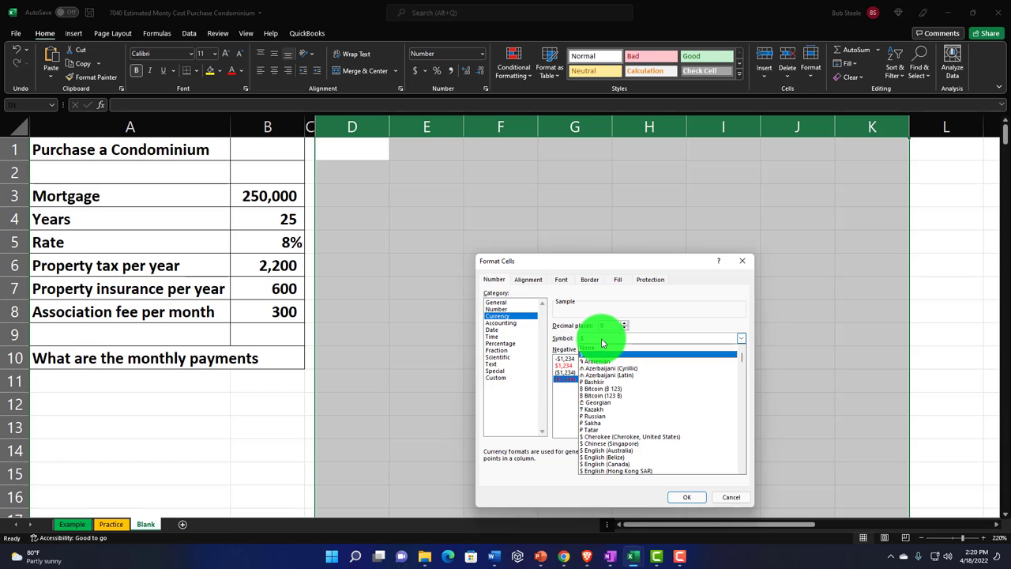
left_click(600, 349)
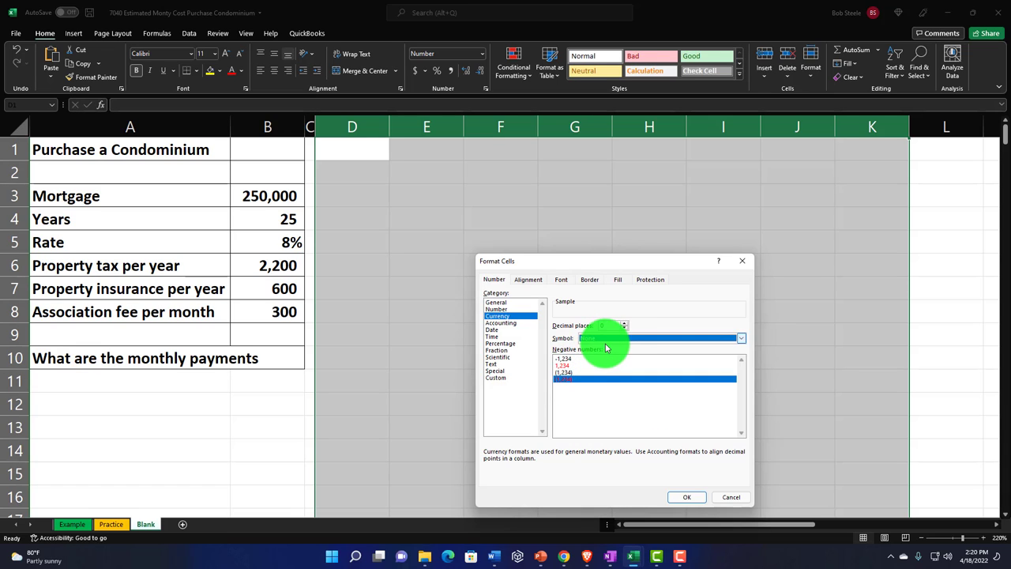
left_click(740, 266)
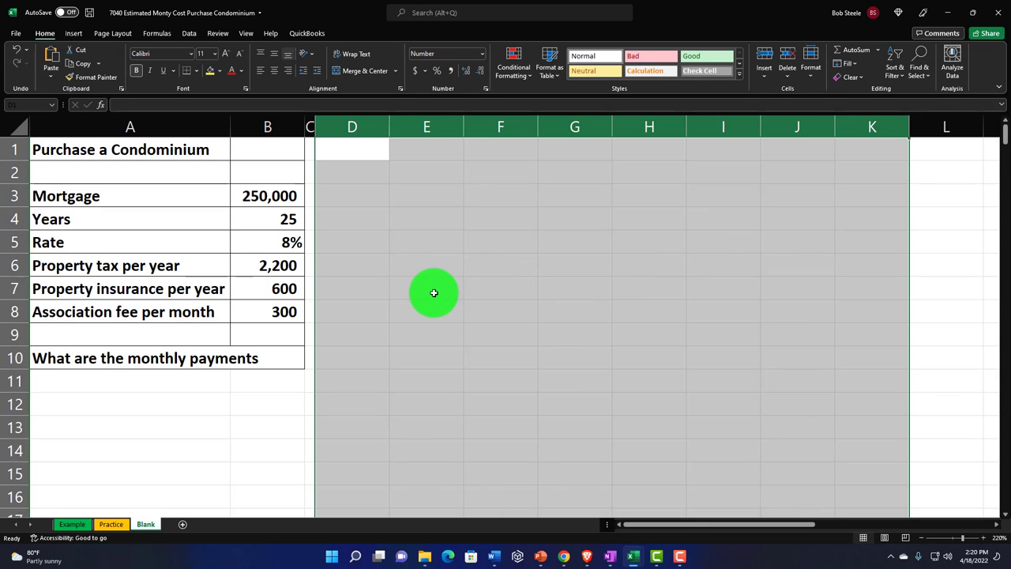
Step: Review the condominium data on the Blank sheet row by row, from the mortgage to the association fee
left_click(270, 244)
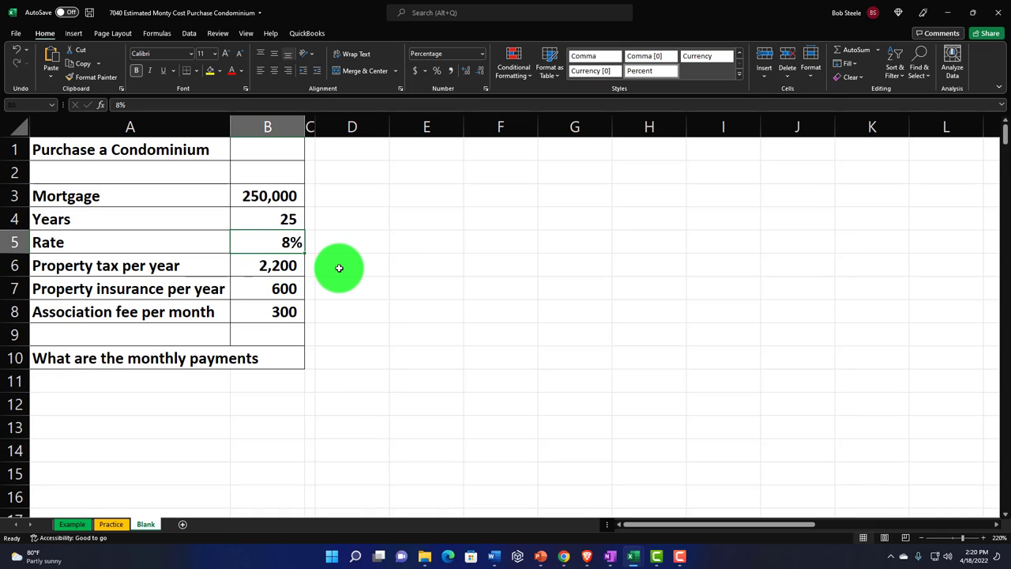
left_click(151, 149)
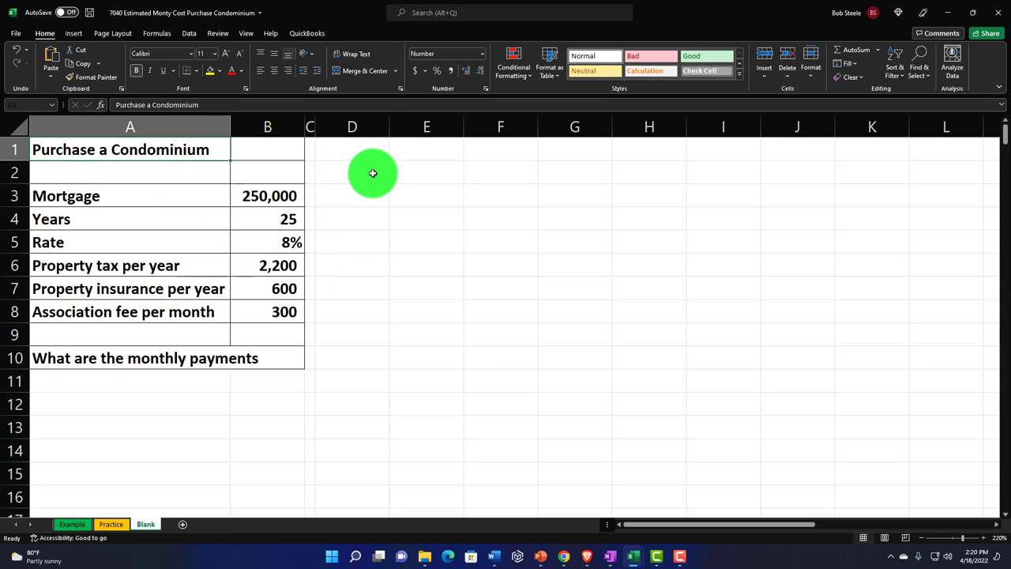
key("Down")
key("Down")
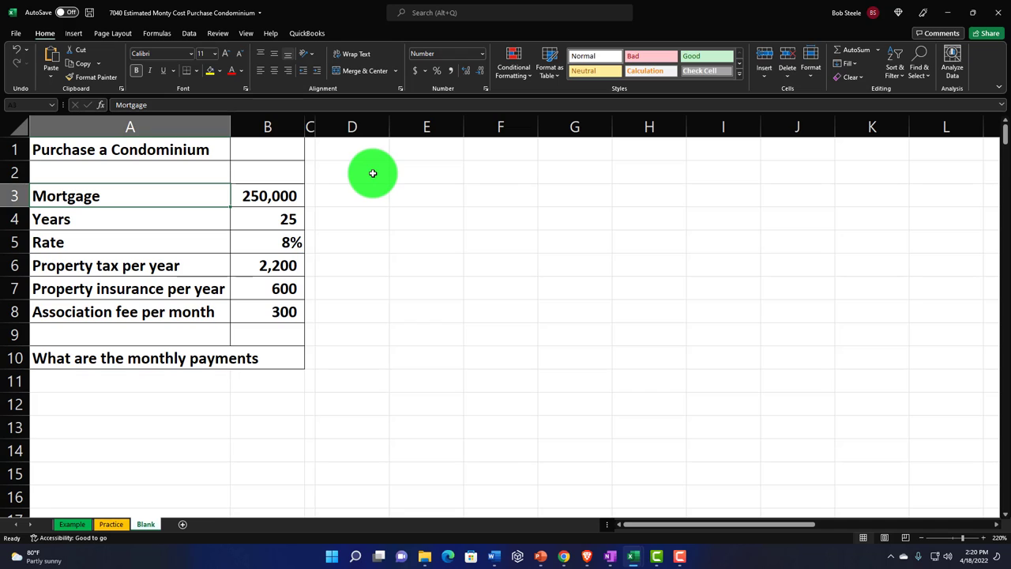
key("Down")
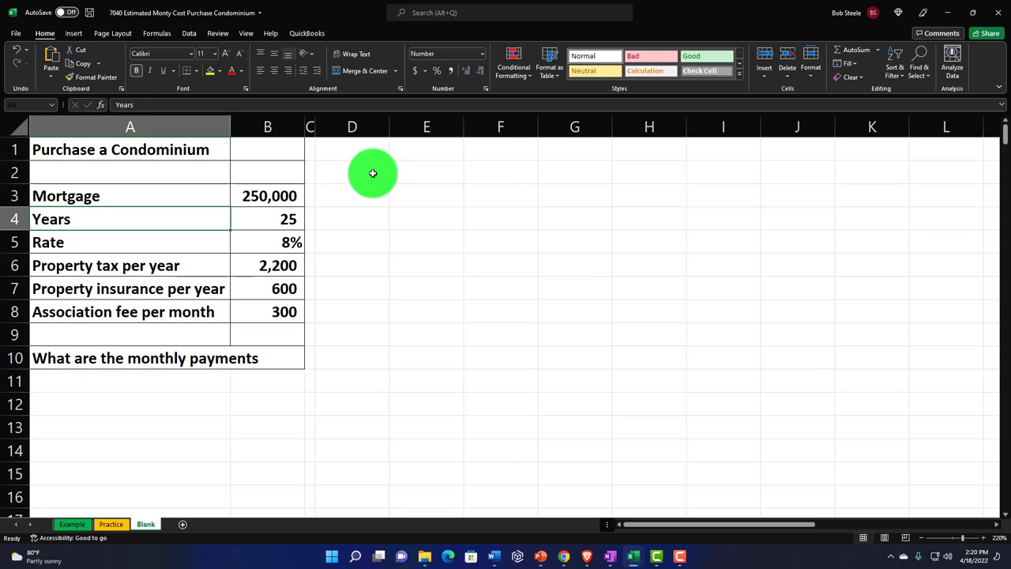
key("Down")
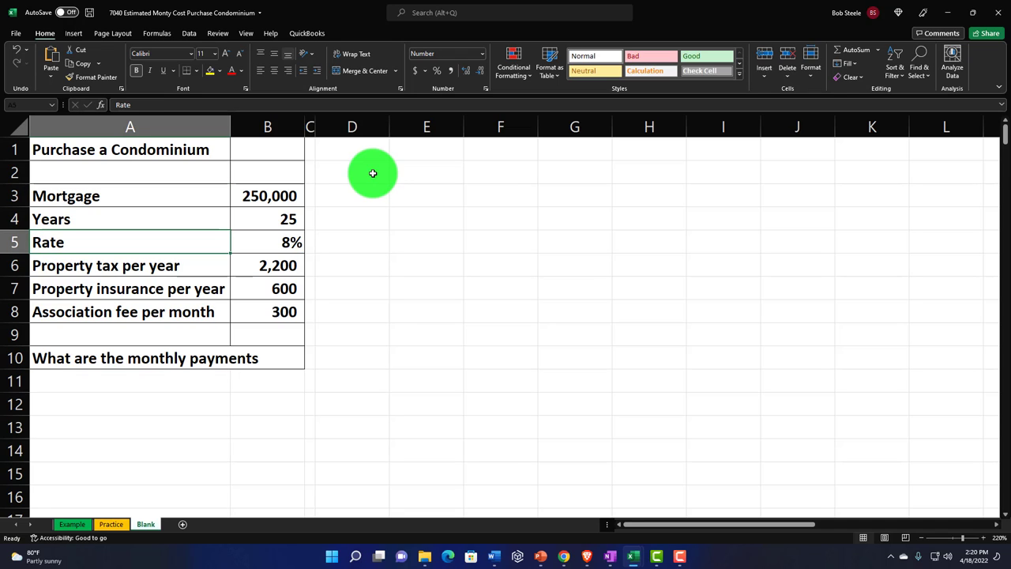
key("Down")
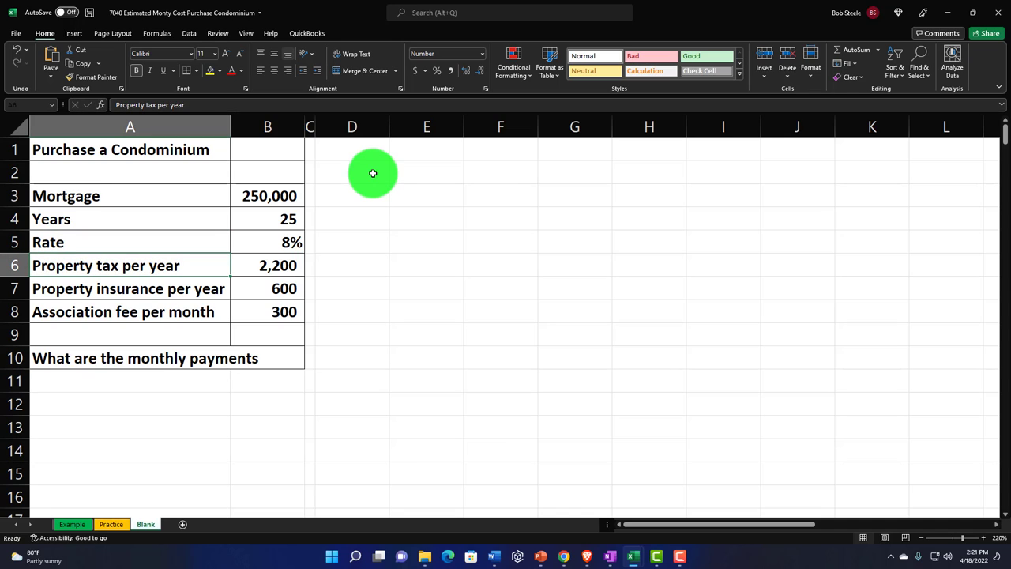
key("Down")
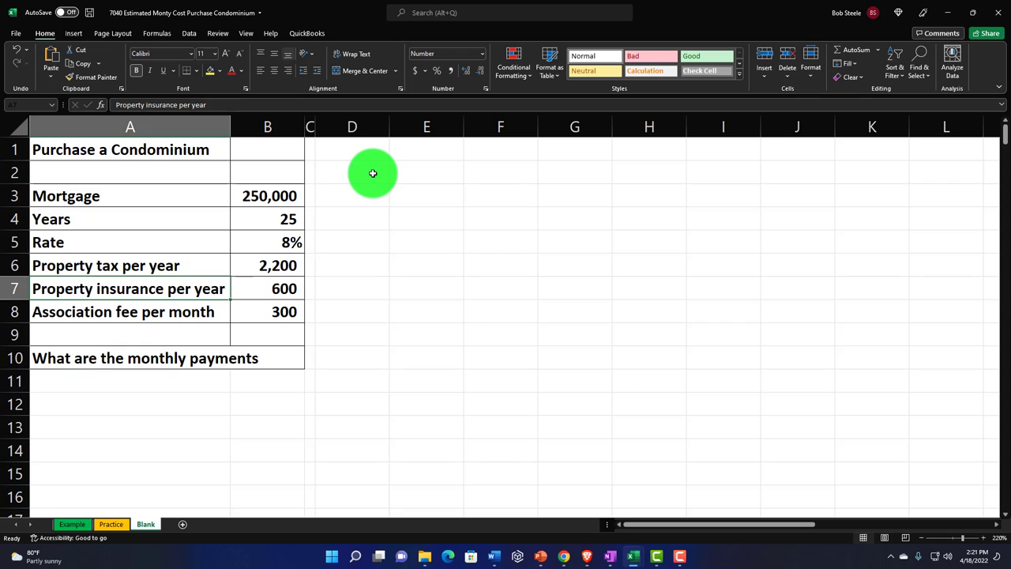
key("Down")
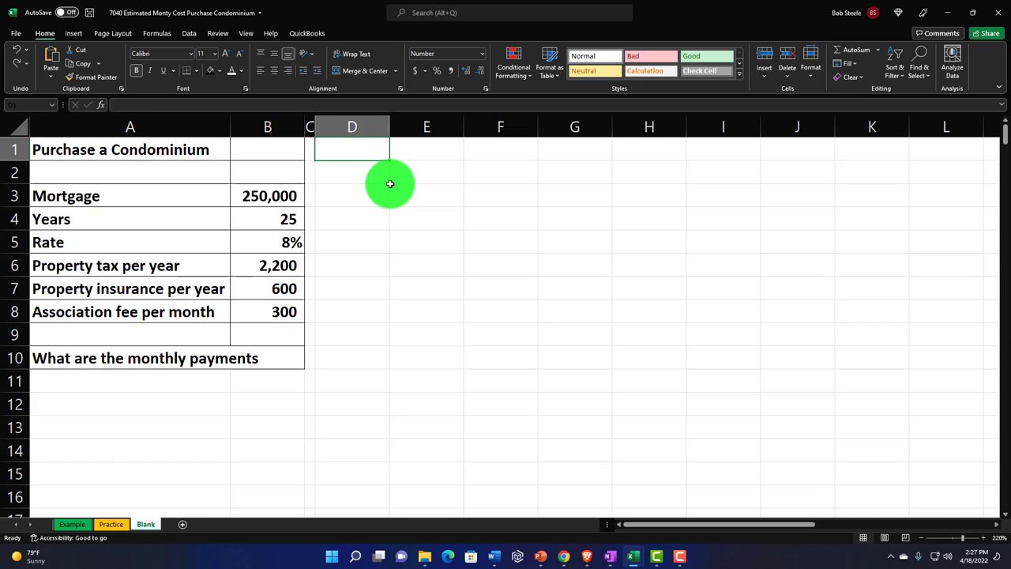
Step: Enter the heading "Monthly Housing Payments" in cell D1 and widen column D
type("mo")
key("BackSpace")
key("BackSpace")
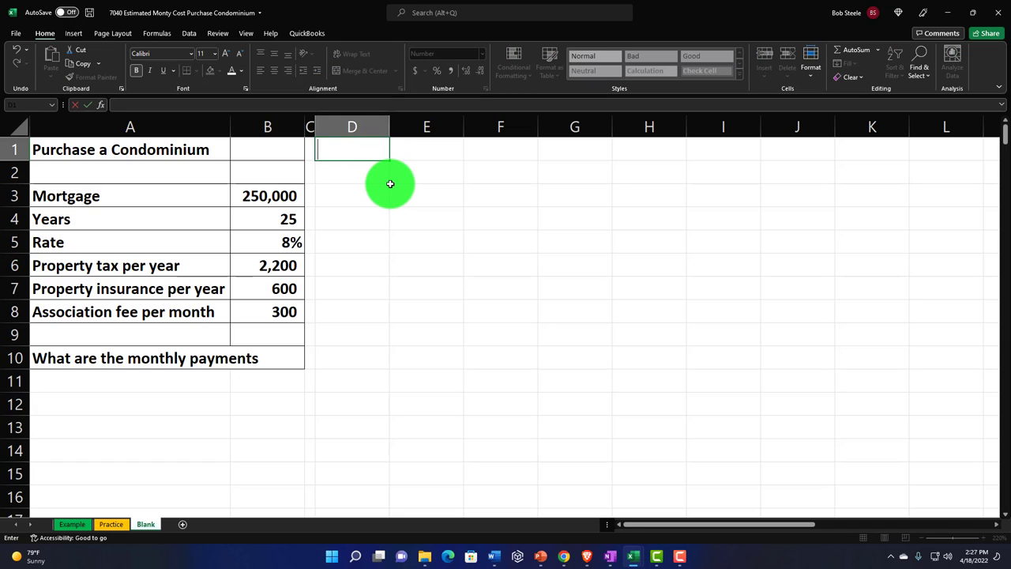
type("Monthly Housing")
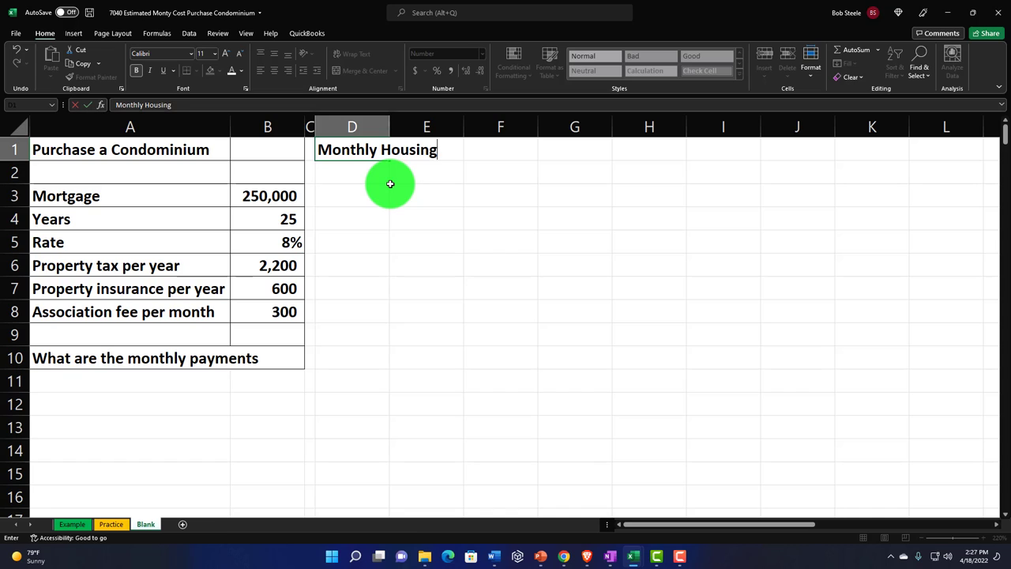
type(" Payments")
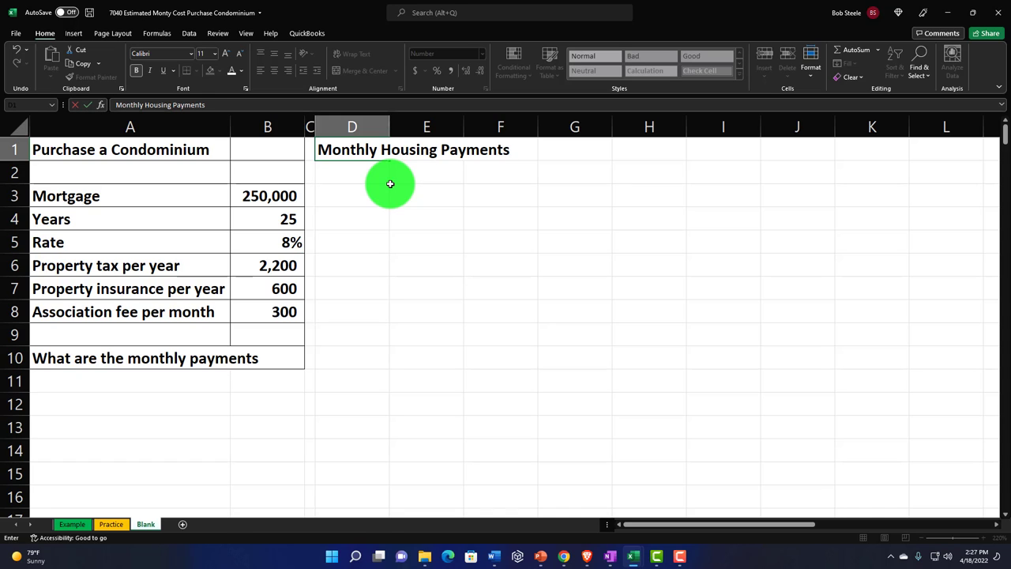
key("Return")
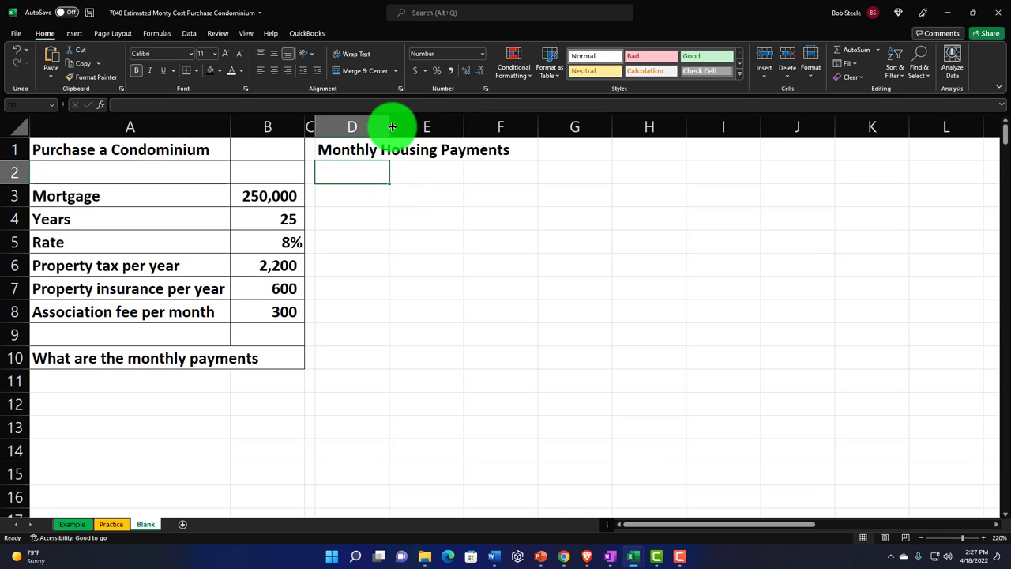
mouse_move(392, 126)
left_mouse_down()
mouse_move(478, 127)
mouse_move(468, 157)
mouse_move(509, 151)
left_mouse_up()
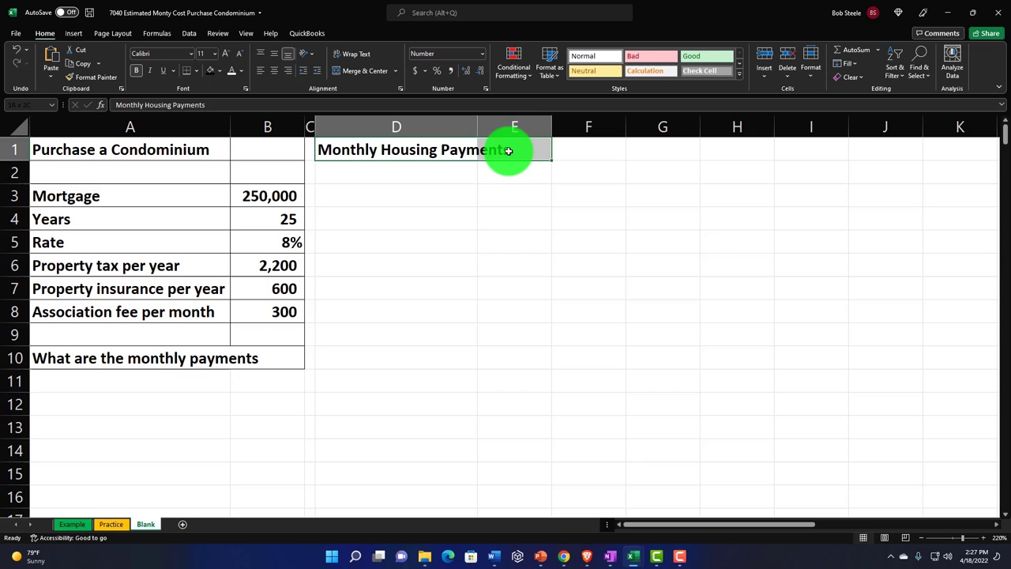
Step: Format the Monthly Housing Payments heading across D1:F1 with a black fill and white font
left_click(470, 194)
left_click_drag(511, 131, 564, 136)
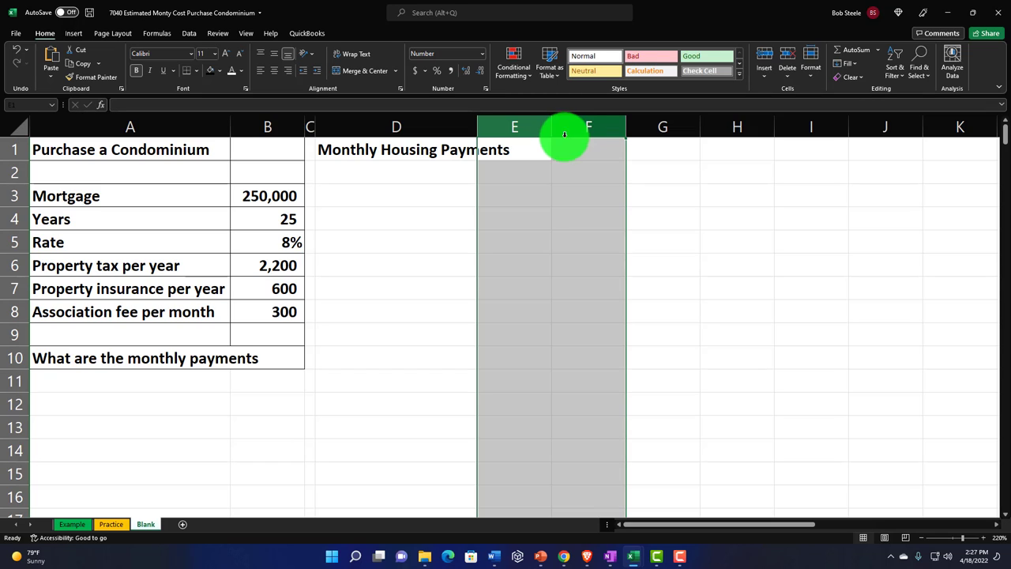
left_click(454, 205)
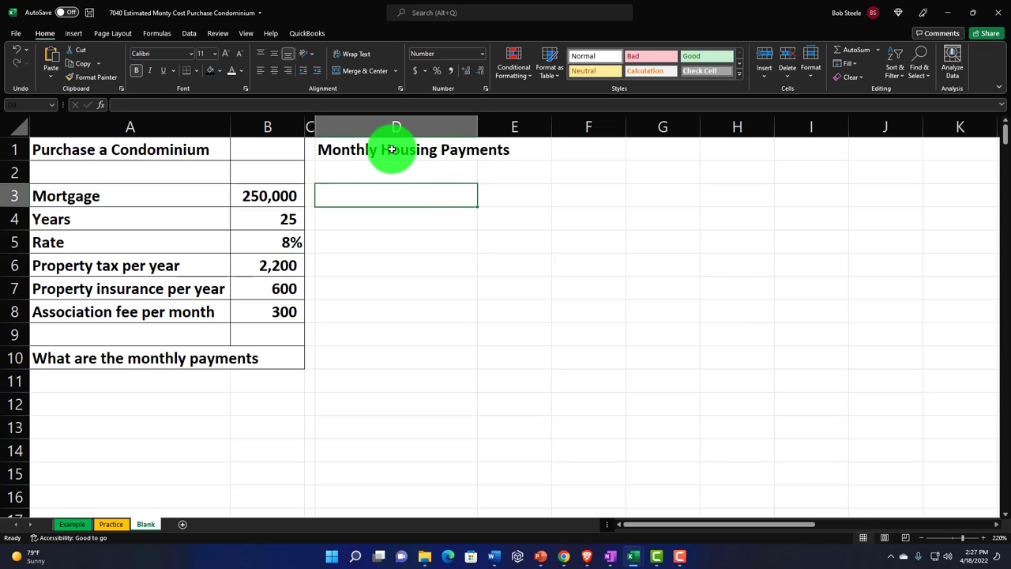
left_click_drag(392, 150, 571, 146)
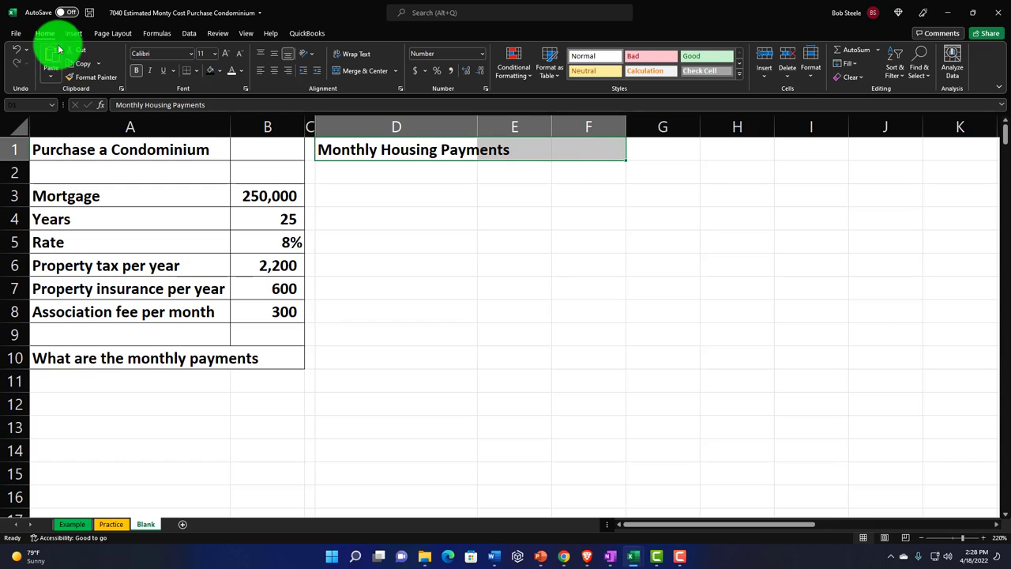
left_click(220, 72)
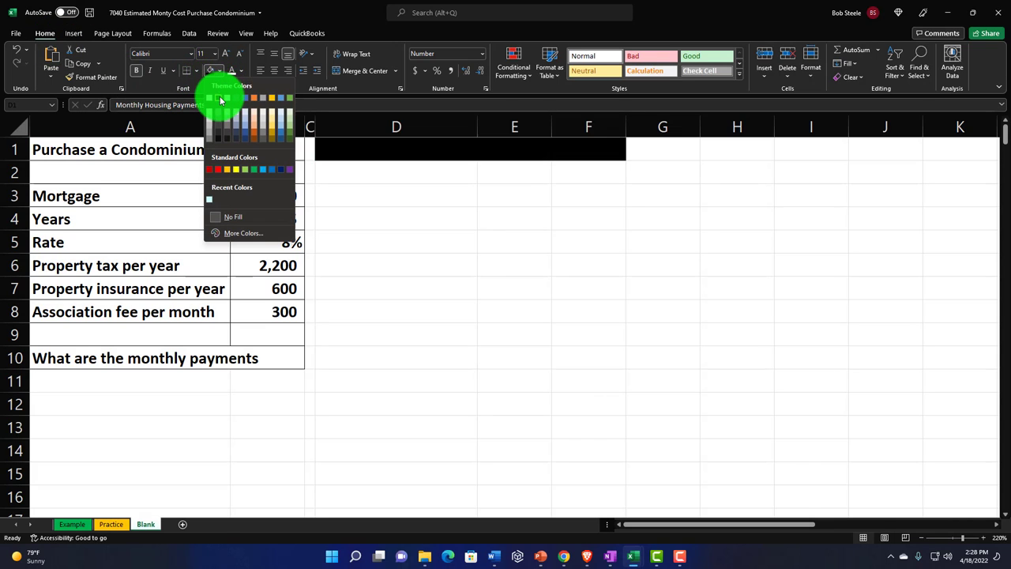
left_click(218, 97)
left_click(244, 73)
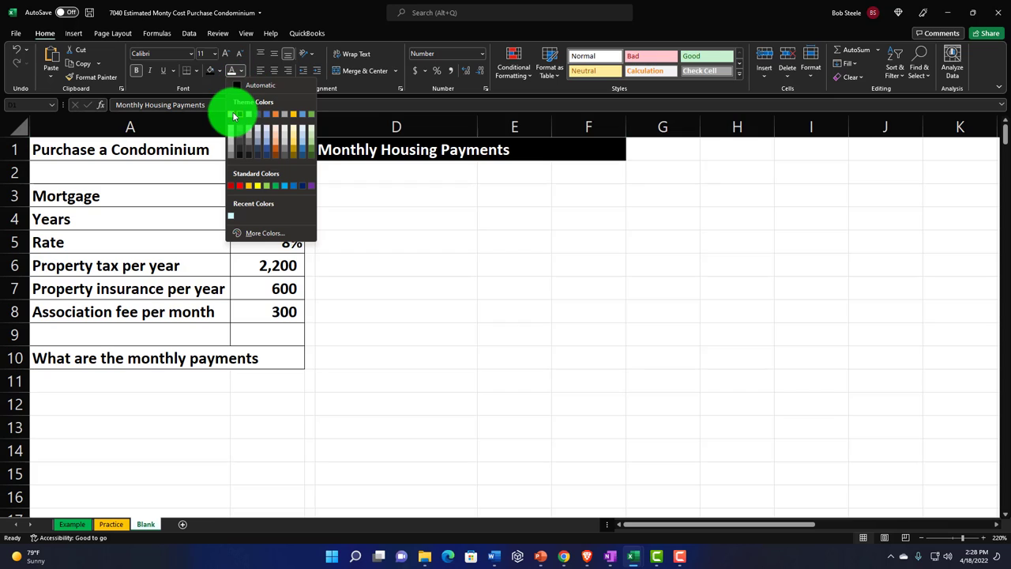
left_click(233, 106)
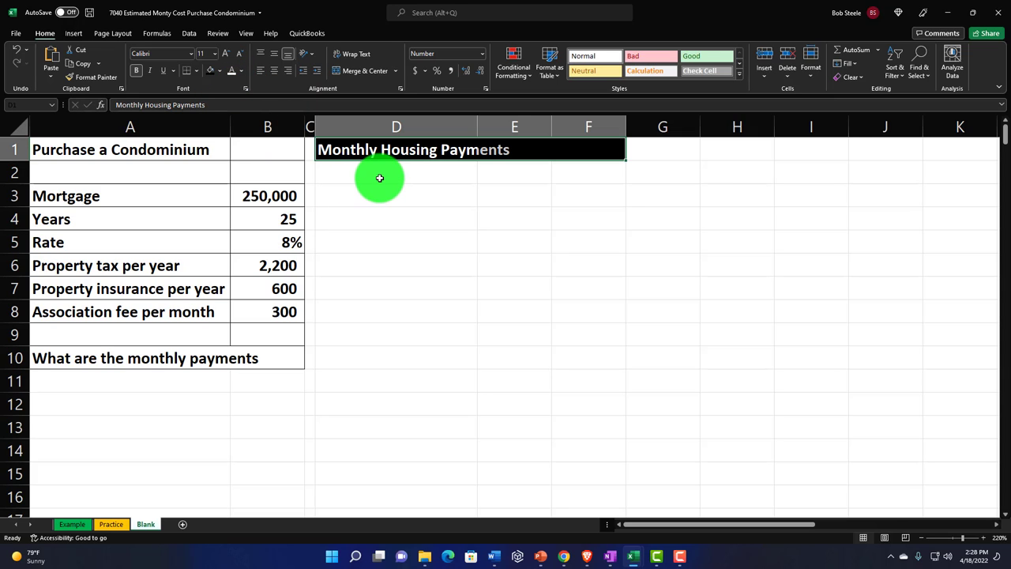
Step: Enter the label "Monthly mortgage payments" in cell D2
left_click(379, 177)
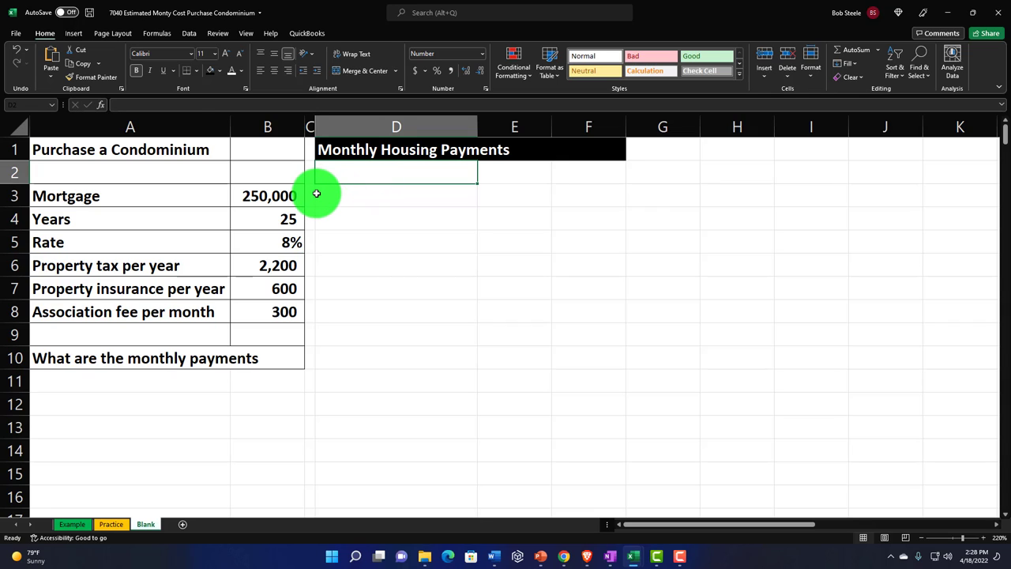
type("Monthly")
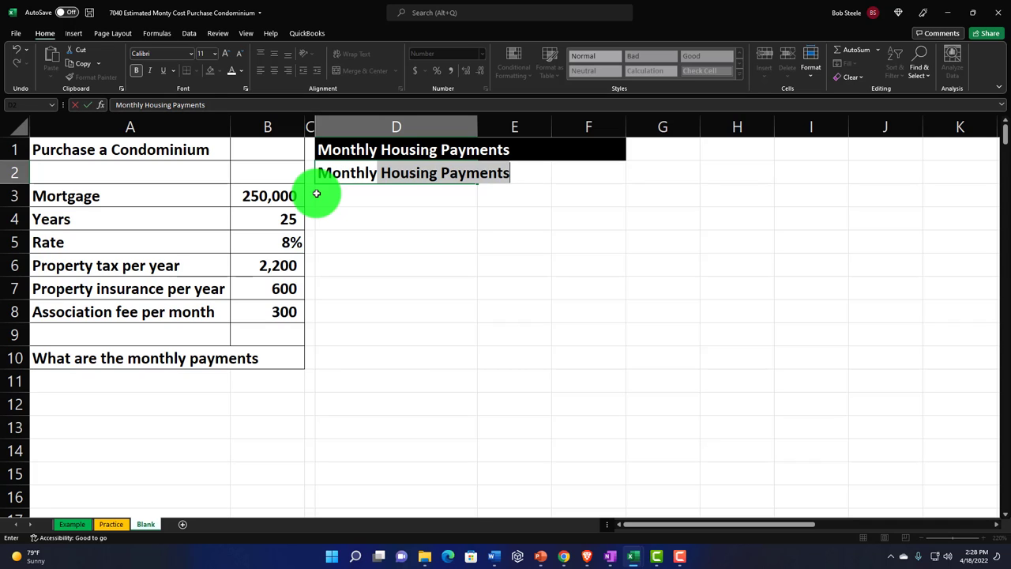
type(" mortgage")
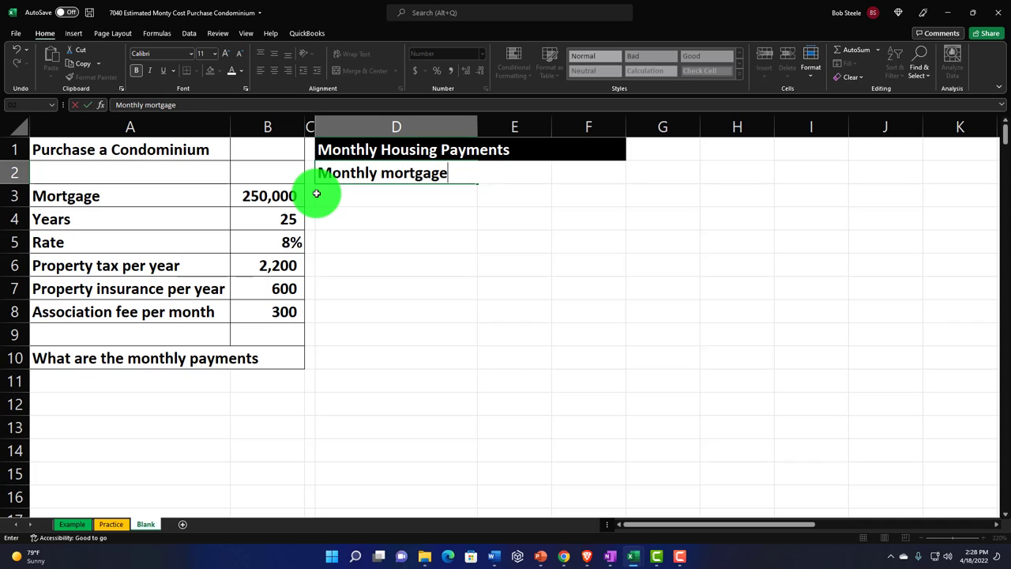
type(" payments")
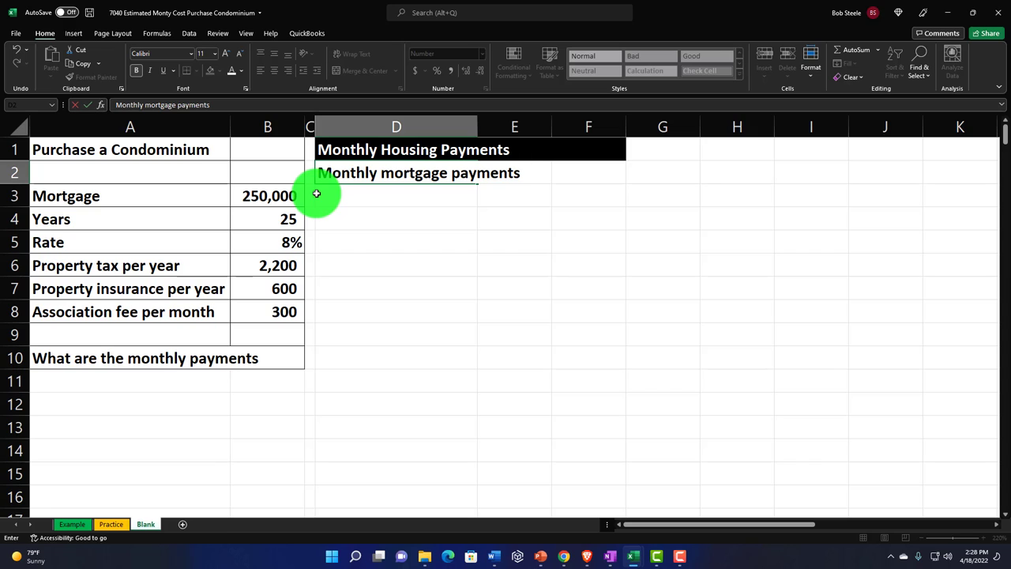
key("Tab")
key("Tab")
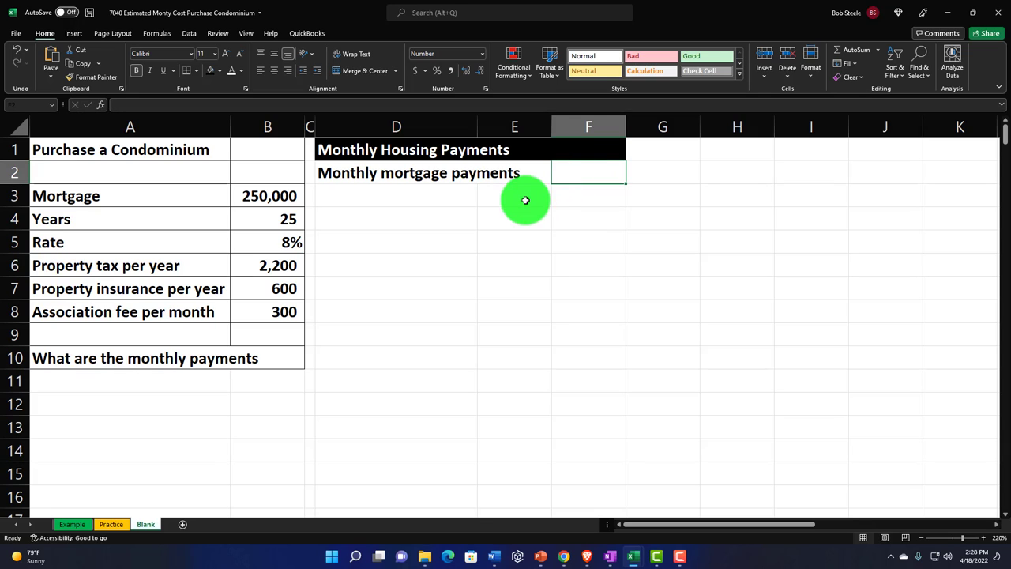
Step: Calculate the monthly mortgage payment in cell F2 with the formula -PMT(B5/12,B4*12,B3)
left_click_drag(514, 198, 516, 258)
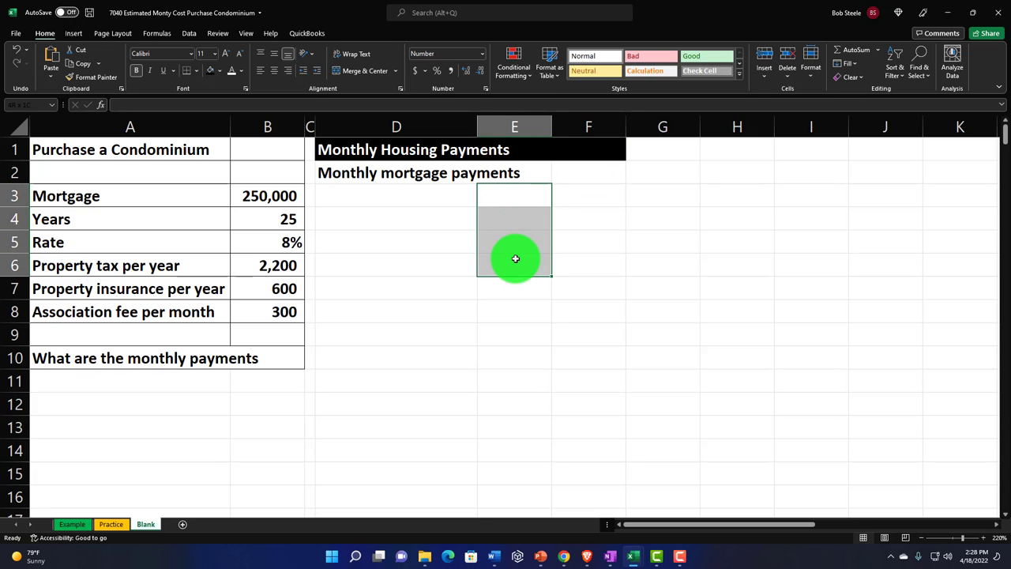
left_click(578, 174)
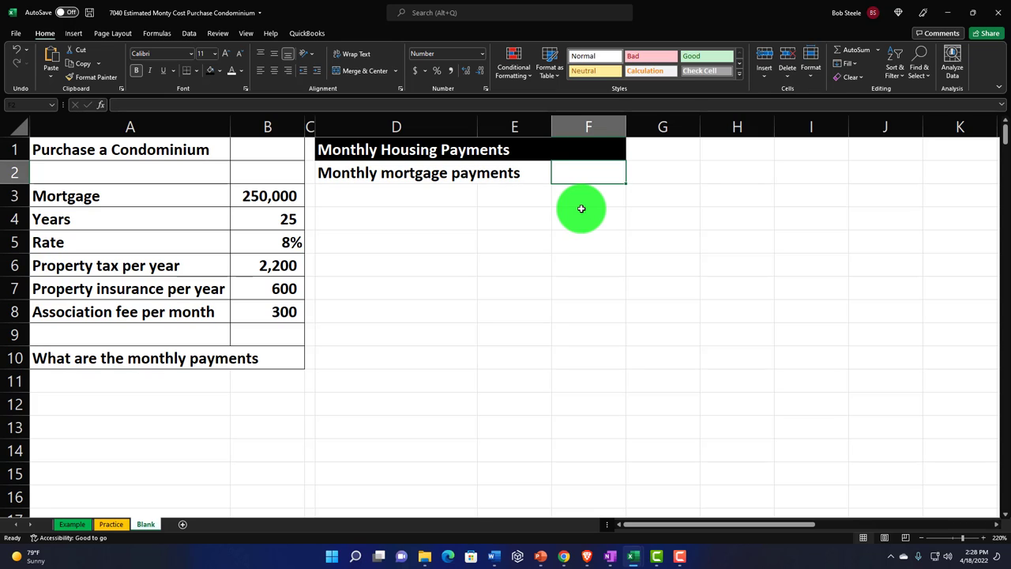
type("-")
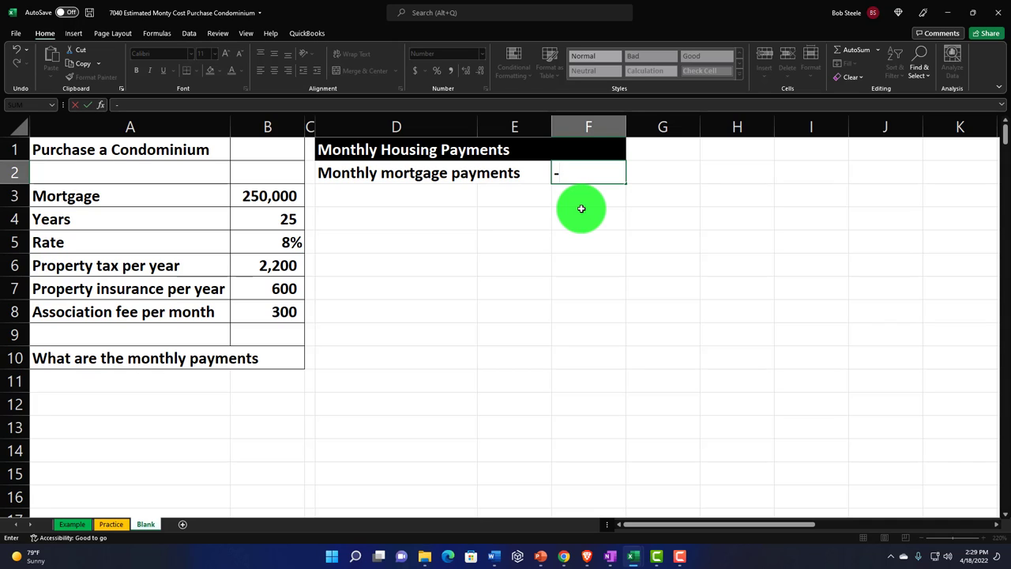
type("pmt")
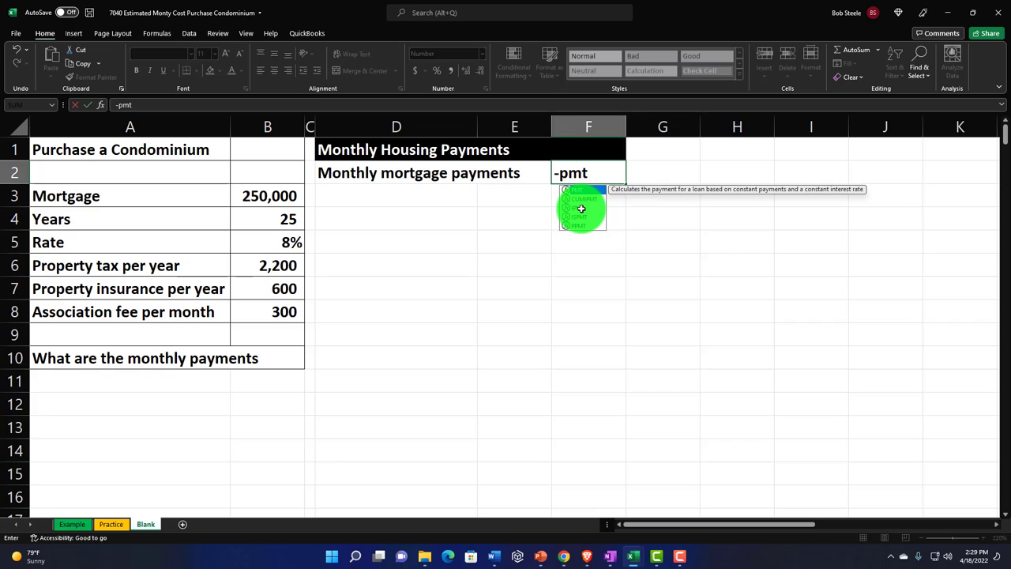
type("(")
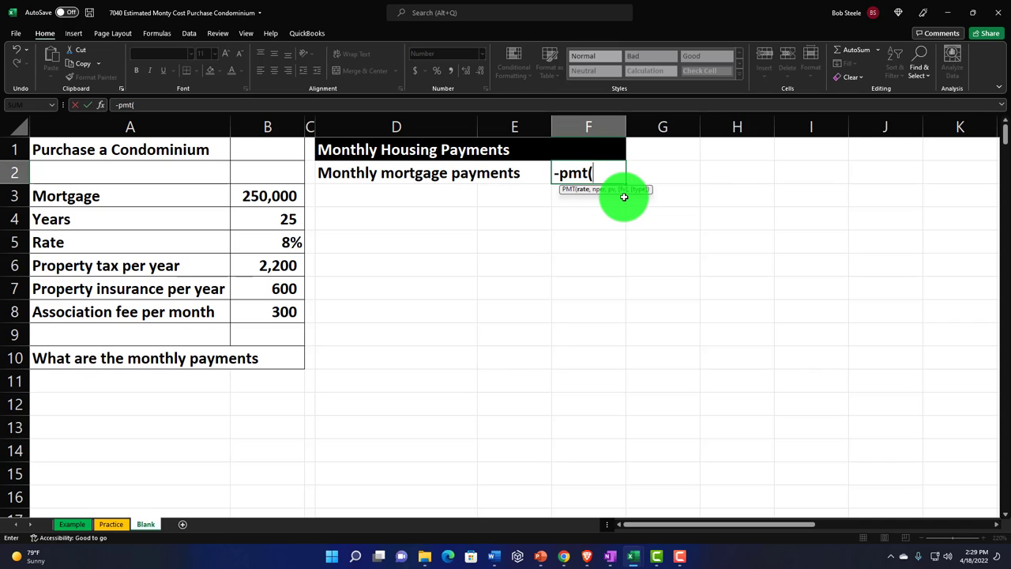
left_click(285, 241)
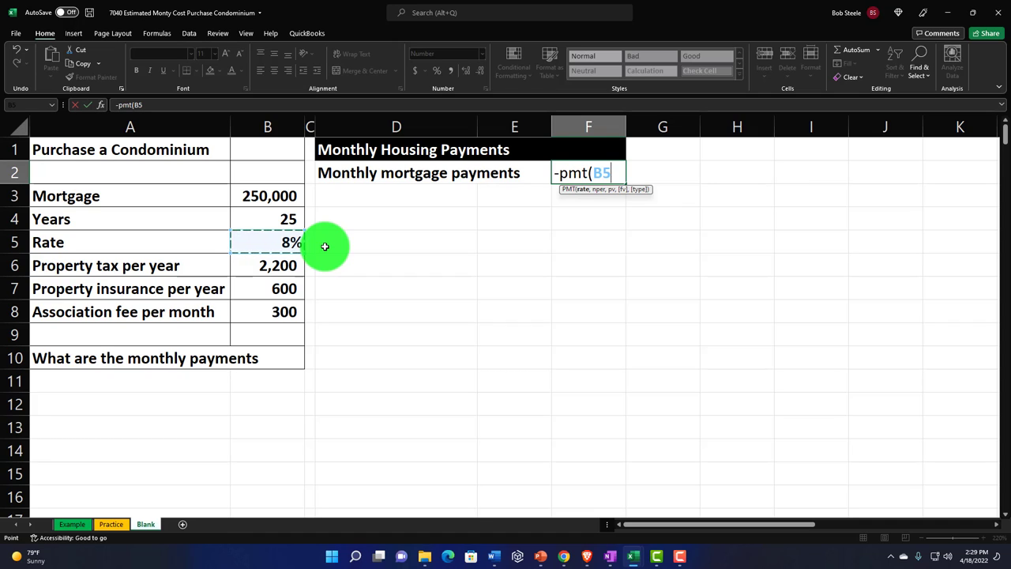
type("/12")
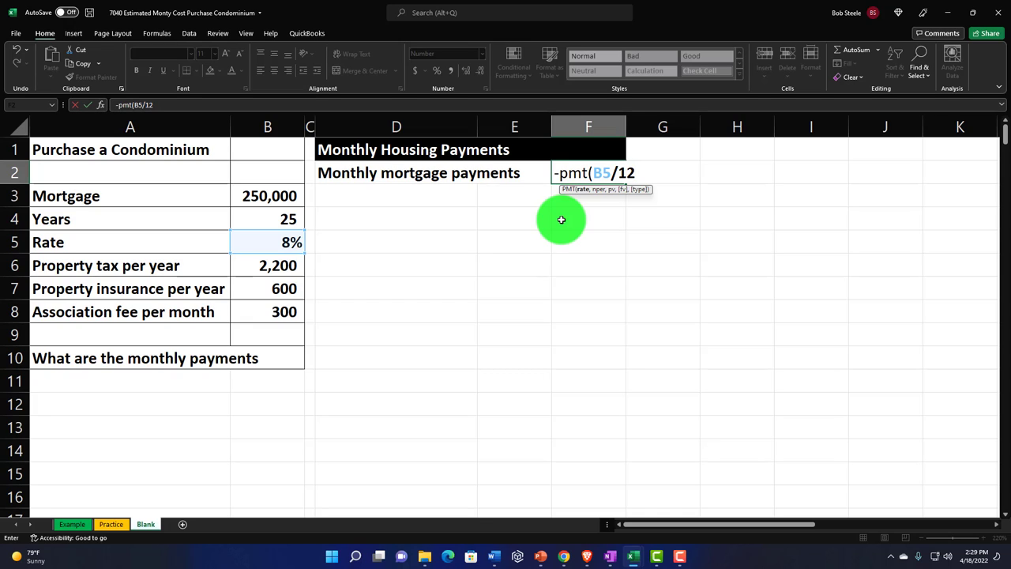
type(",")
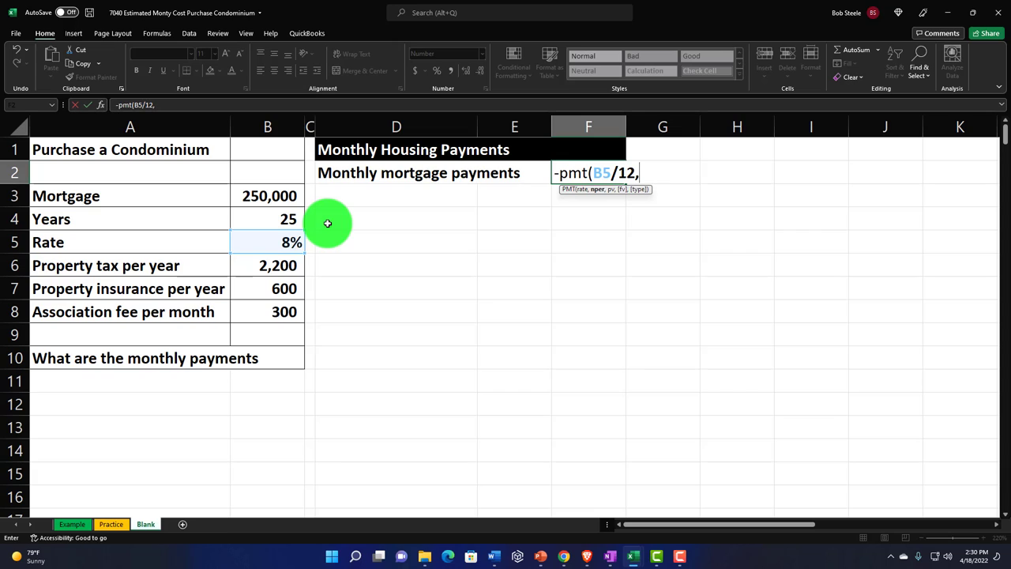
left_click(283, 224)
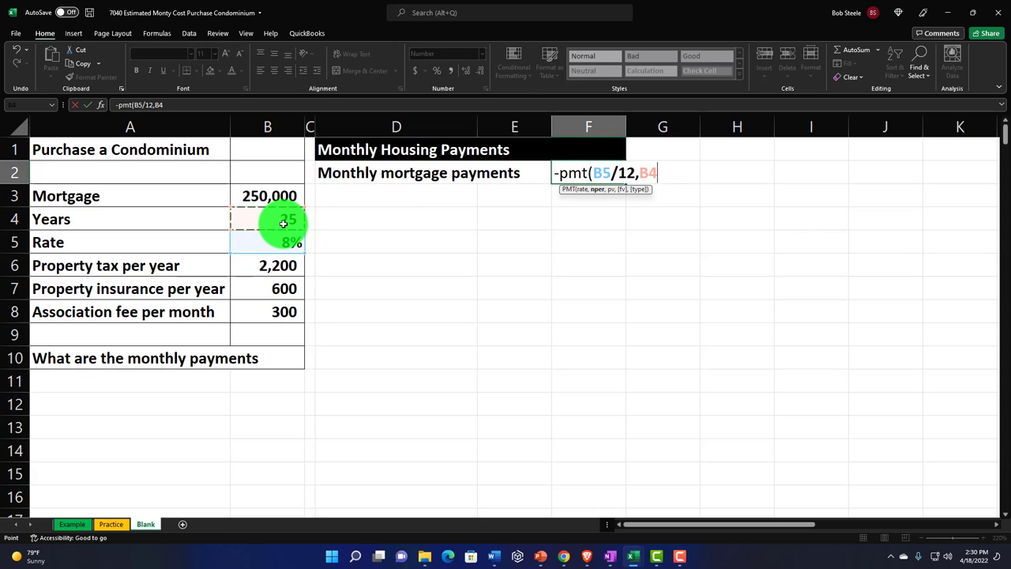
type("*12,")
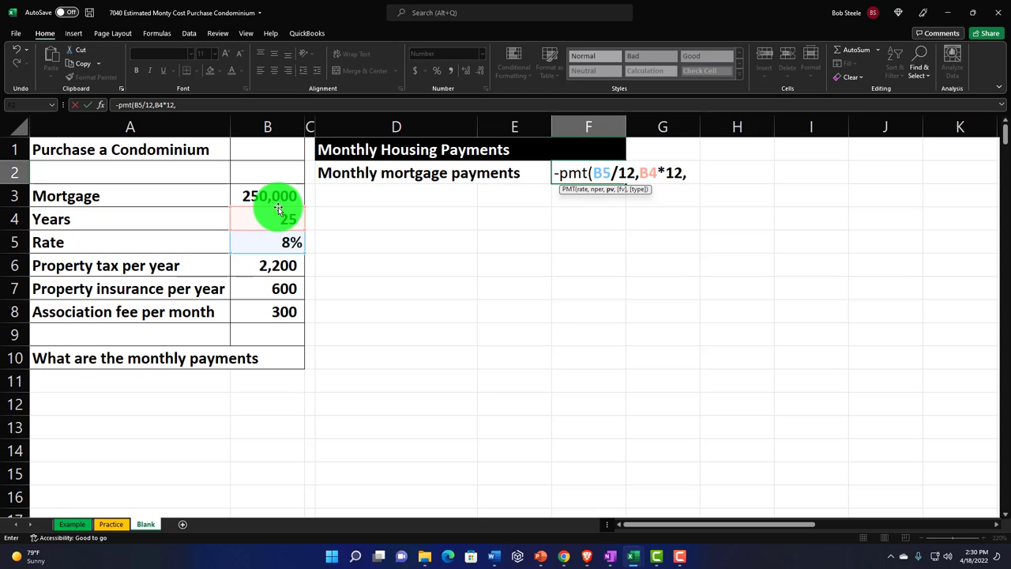
left_click(275, 197)
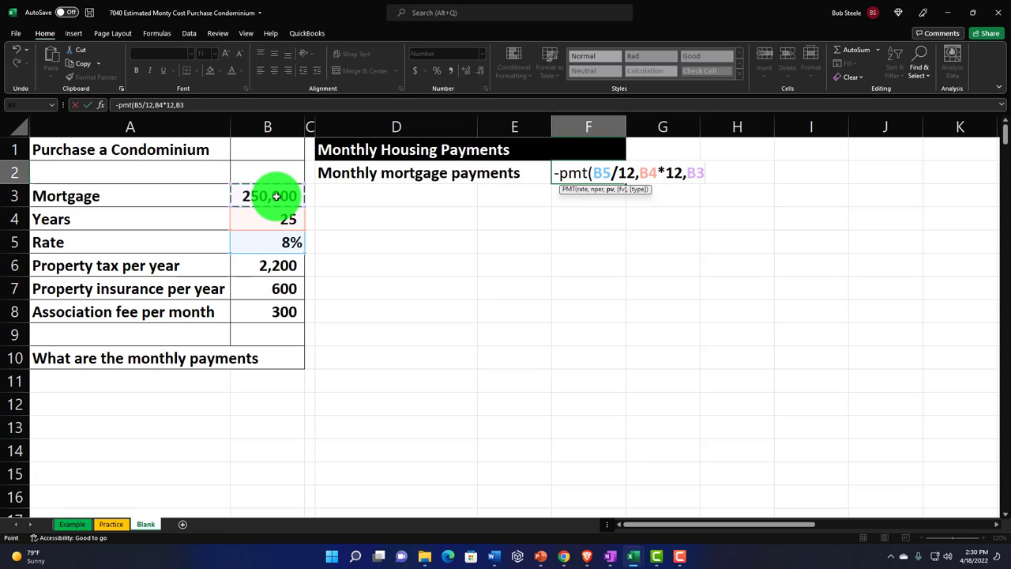
key("Return")
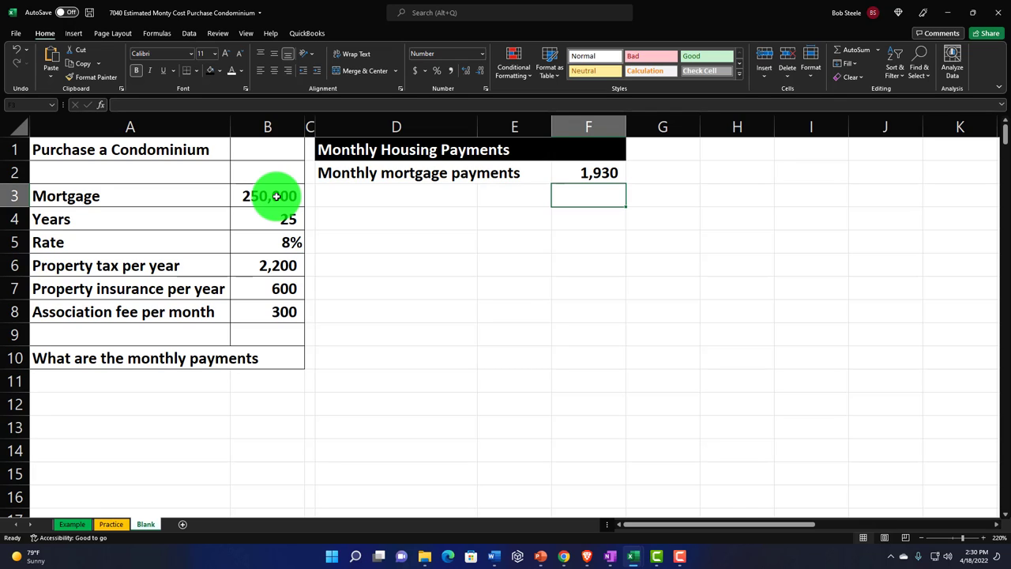
Step: Enter the label "Property taxes per month:" in cell D3
key("Left")
key("Left")
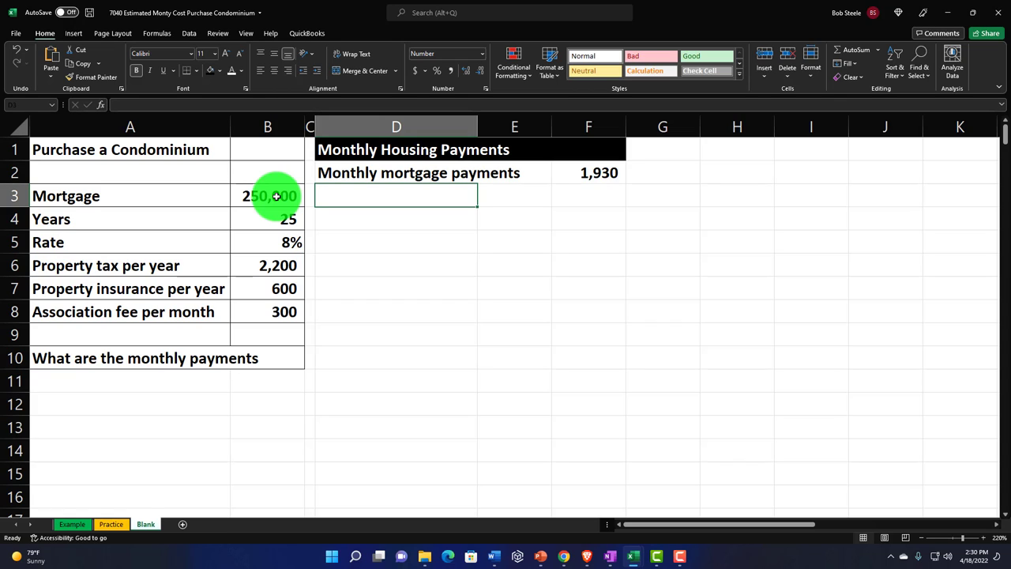
type("P")
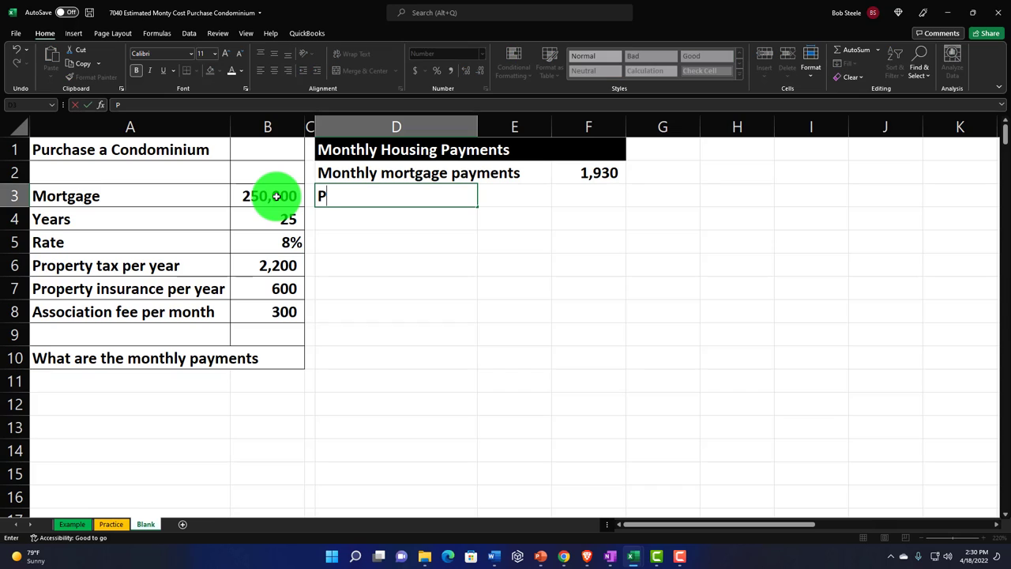
type("roperty ta")
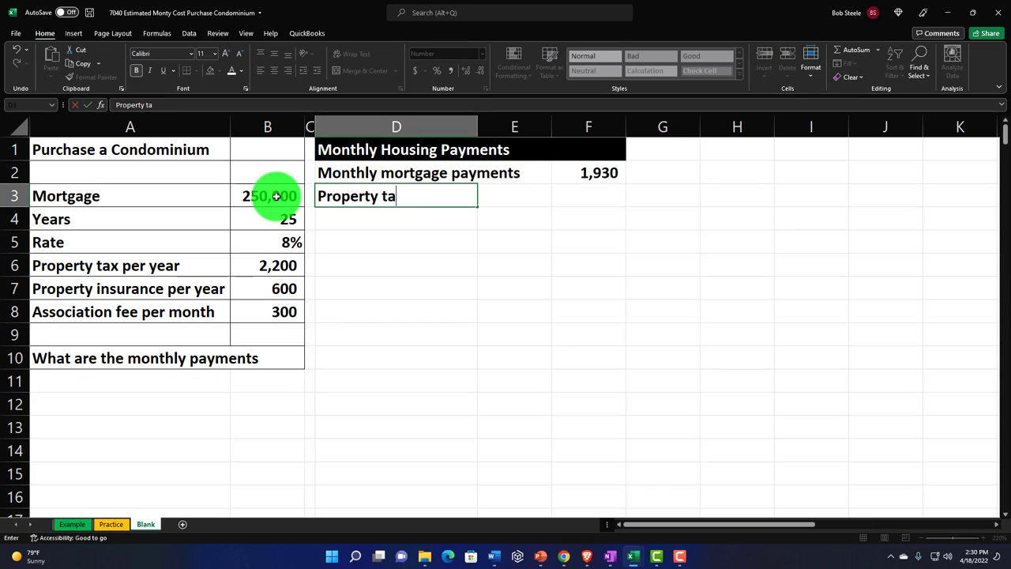
type("xes per month:")
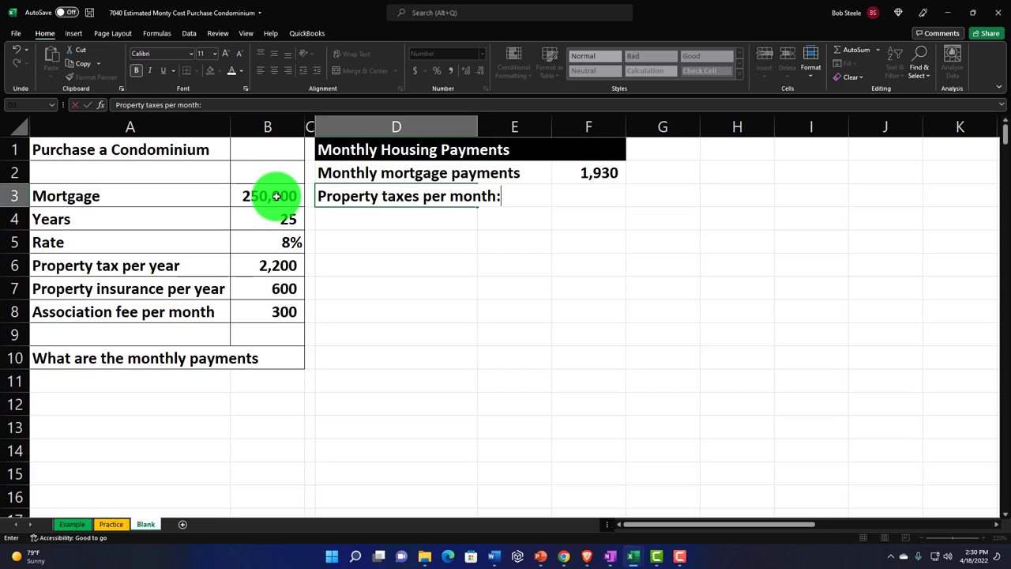
key("Return")
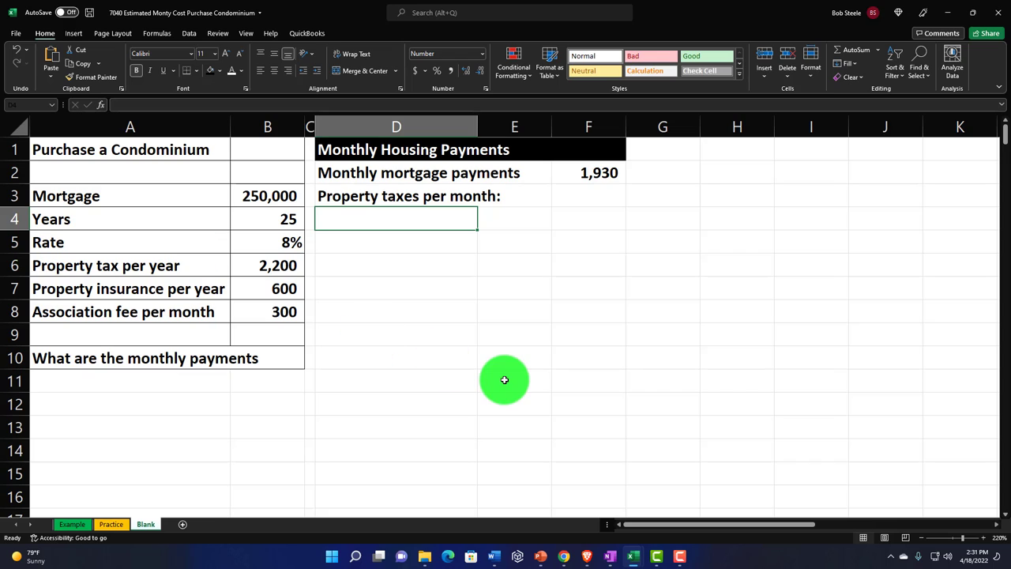
Step: Link cell D4 to the property tax per year label with the formula =A6
type("=")
key("Left")
key("Left")
key("Left")
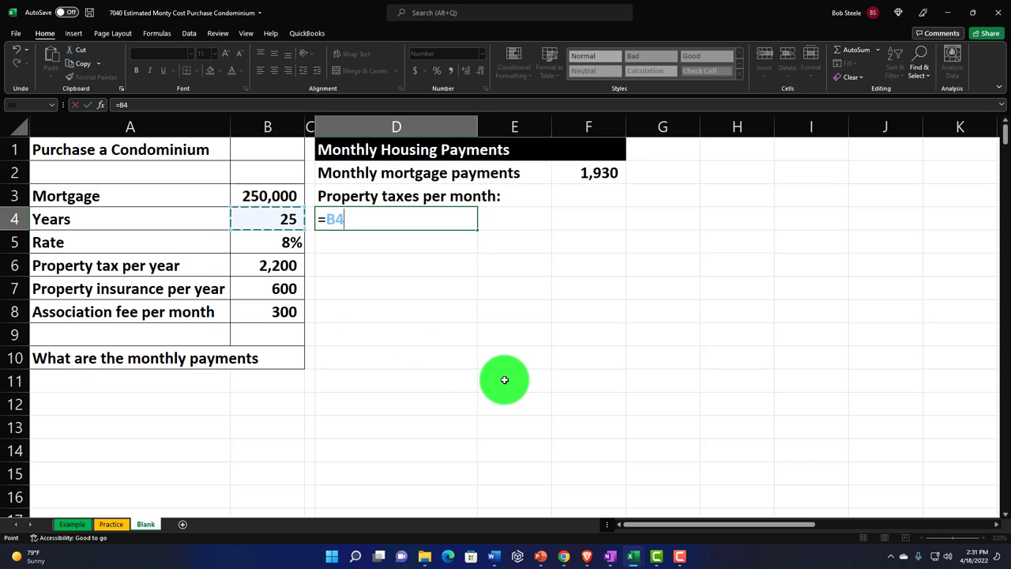
key("Down")
key("Down")
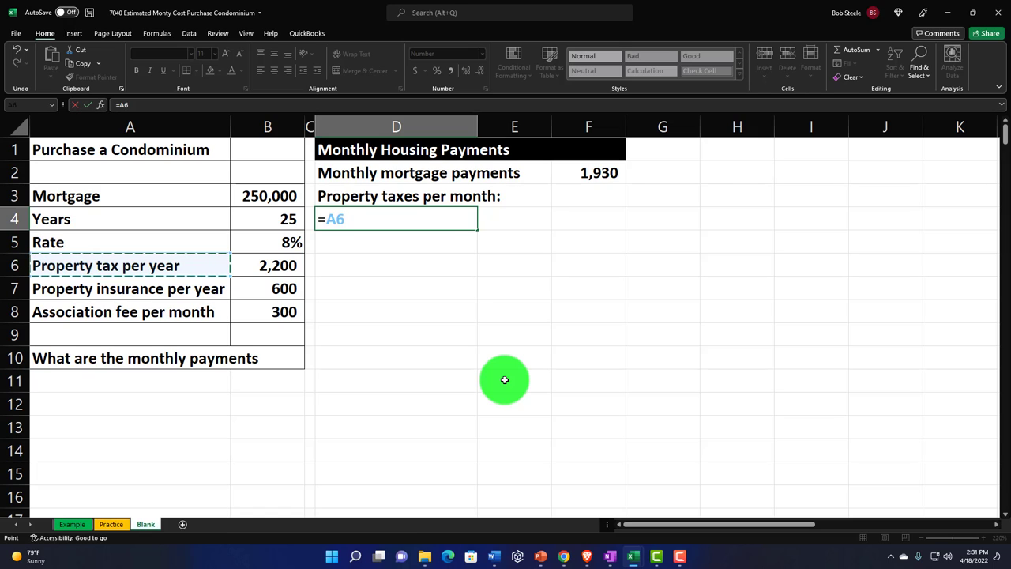
key("Tab")
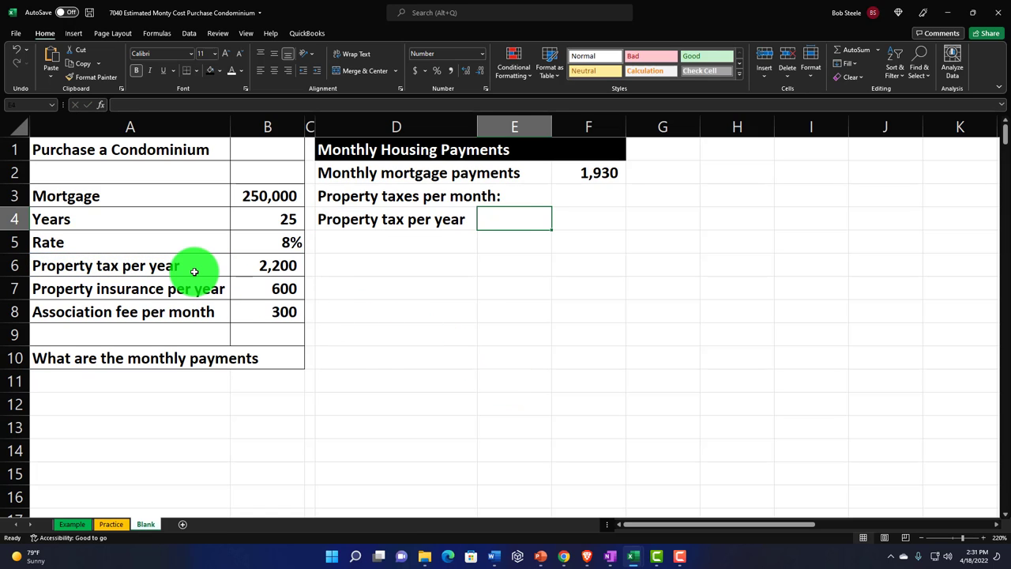
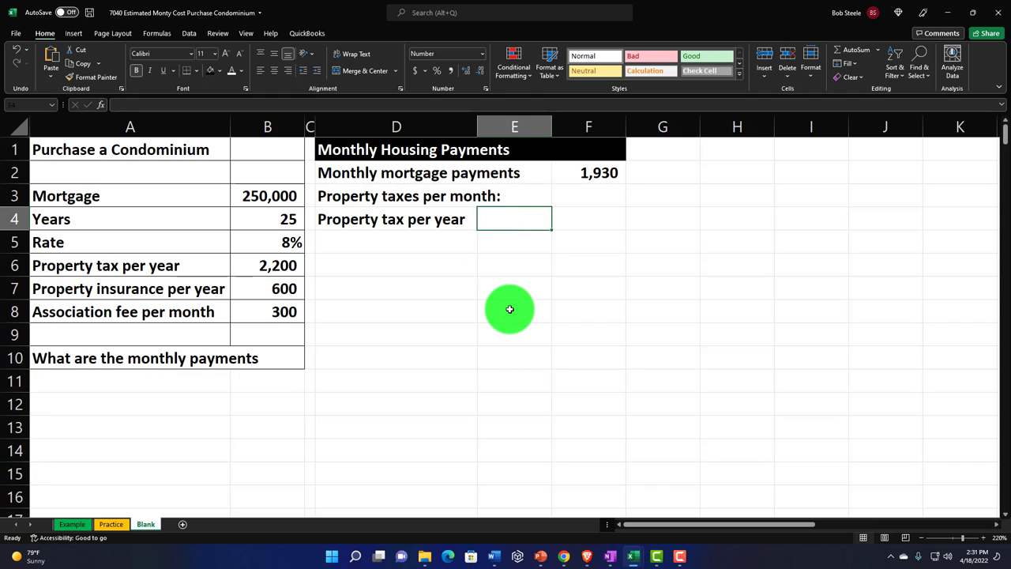
Step: Link cell E4 to the yearly property tax amount with the formula =B6
type("=")
key("Left")
key("Left")
key("Left")
key("Down")
key("Down")
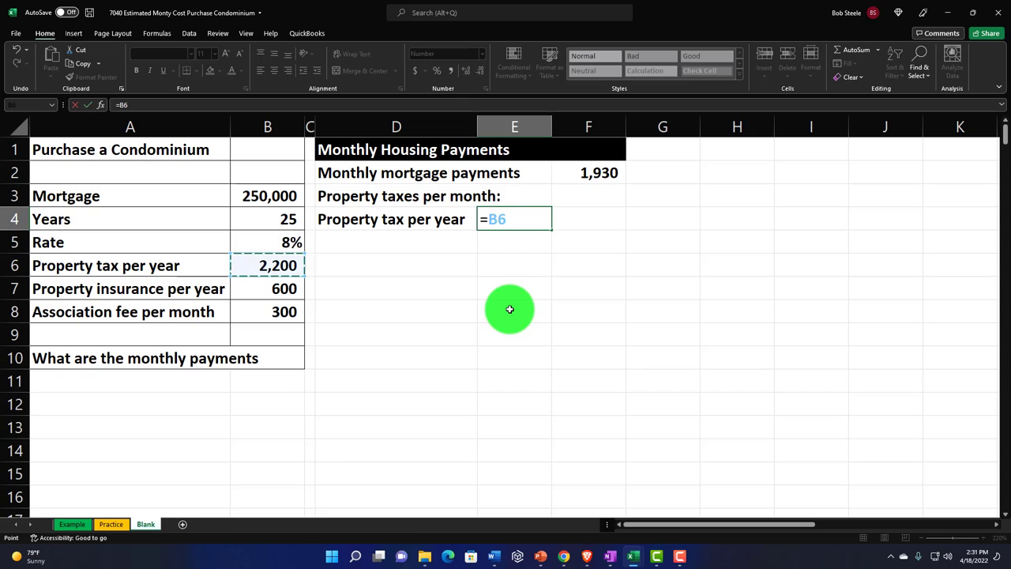
key("Return")
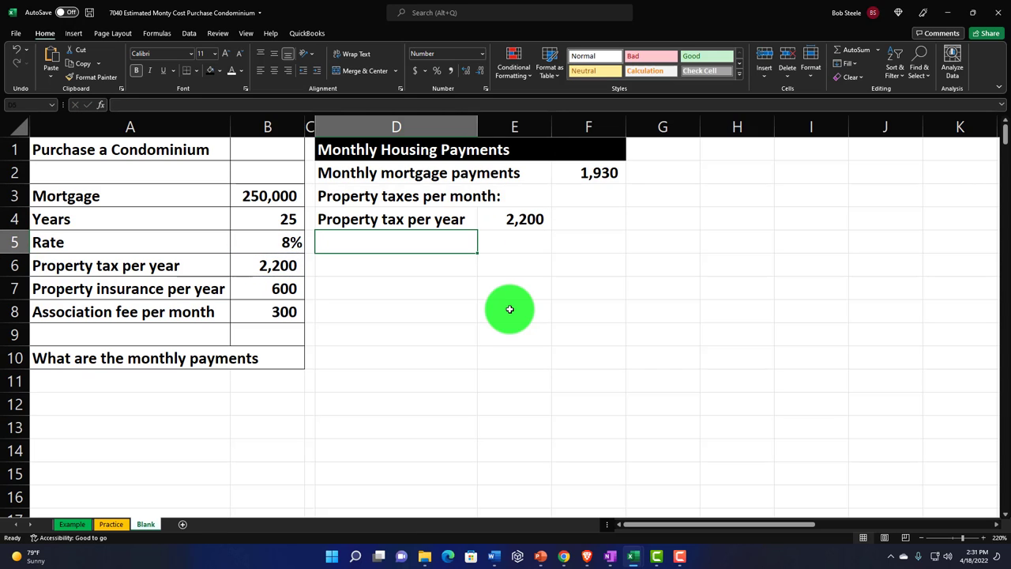
Step: Enter the label "Months in a year" in cell D5 and an underlined 12 in cell E5
type("Mon")
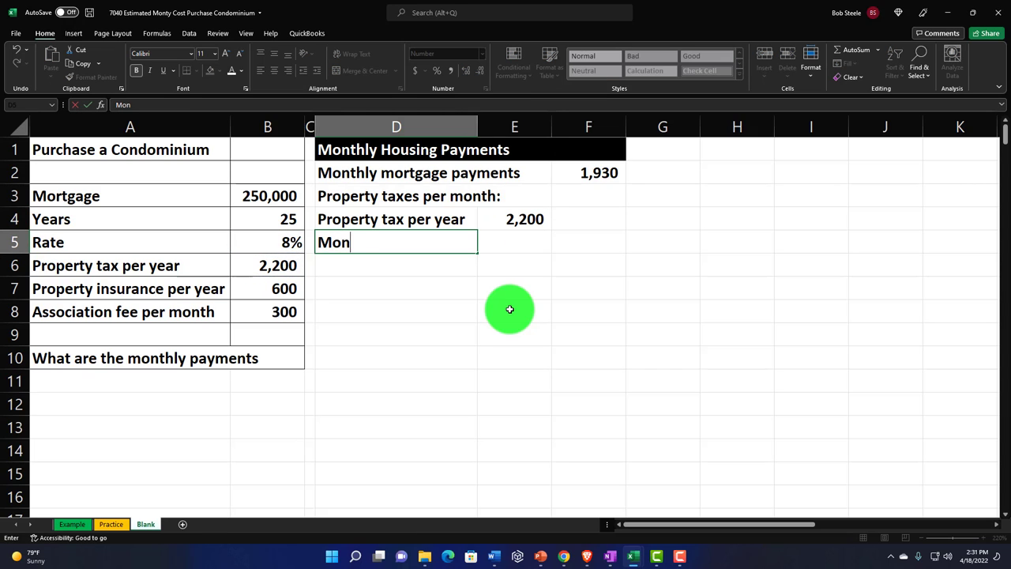
type("ths in a year")
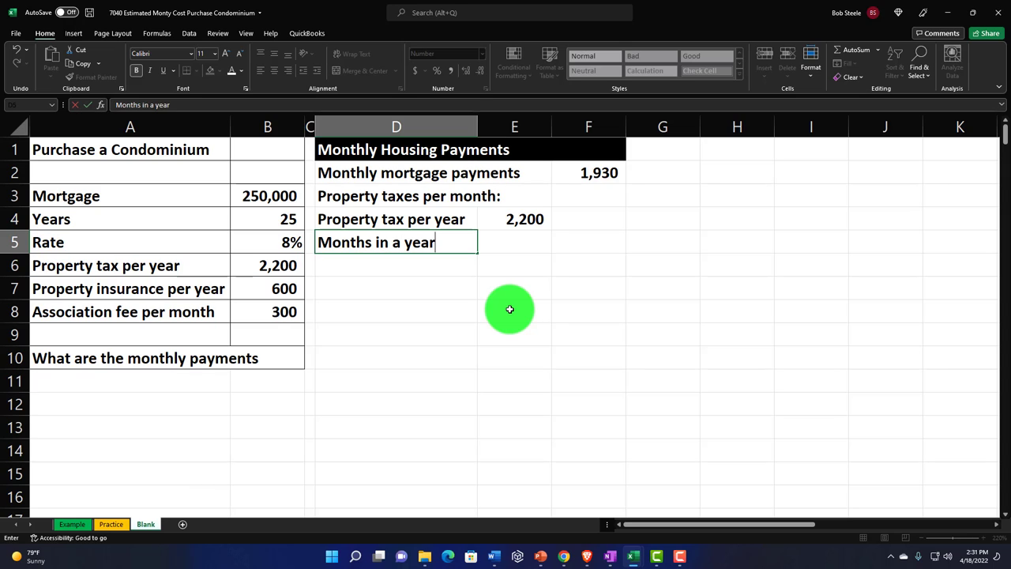
key("Tab")
type("12")
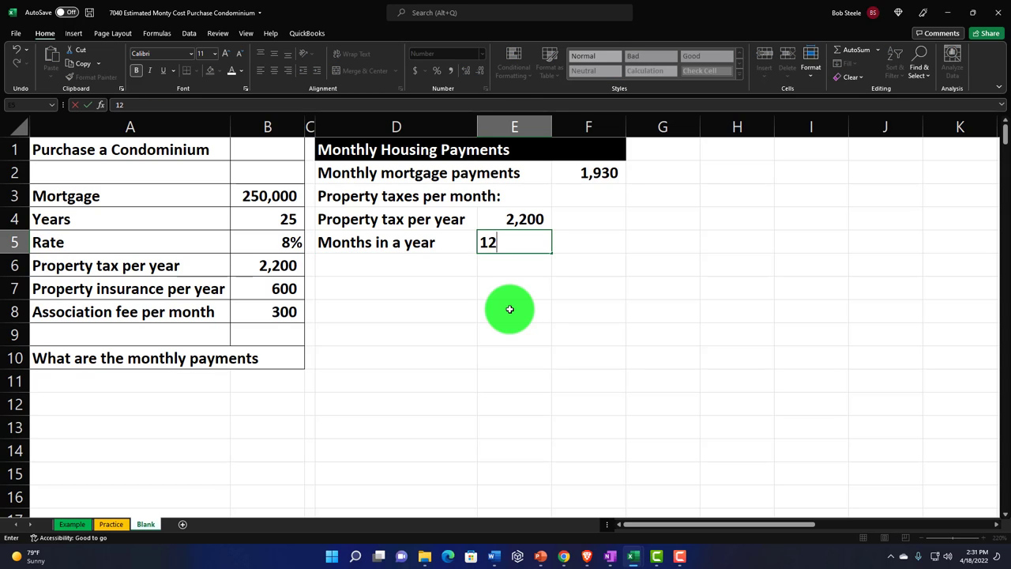
key("Return")
key("Up")
key("Right")
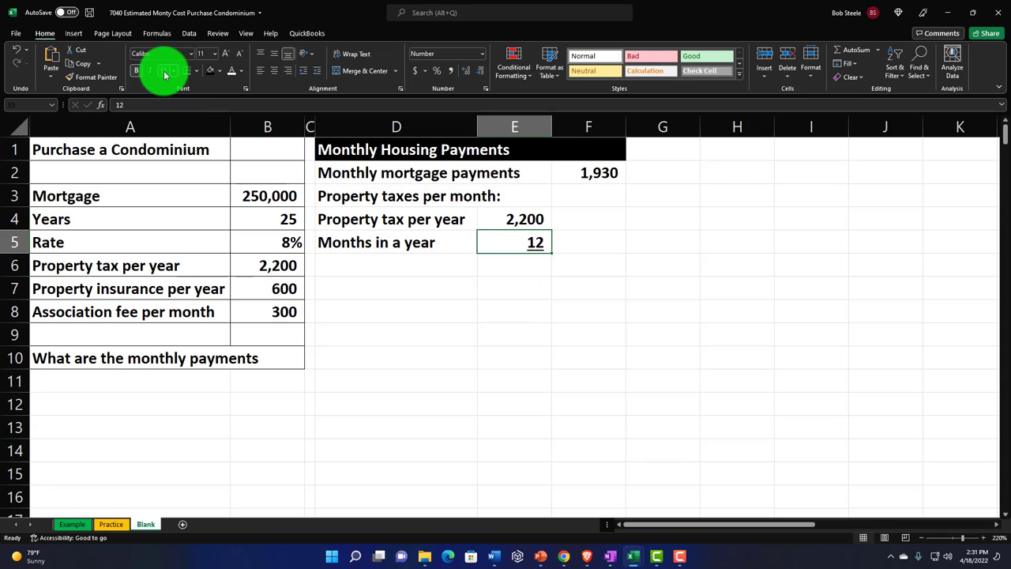
Step: Copy the "Property taxes per month:" label from D3 into D6 and remove its trailing colon
left_click(399, 272)
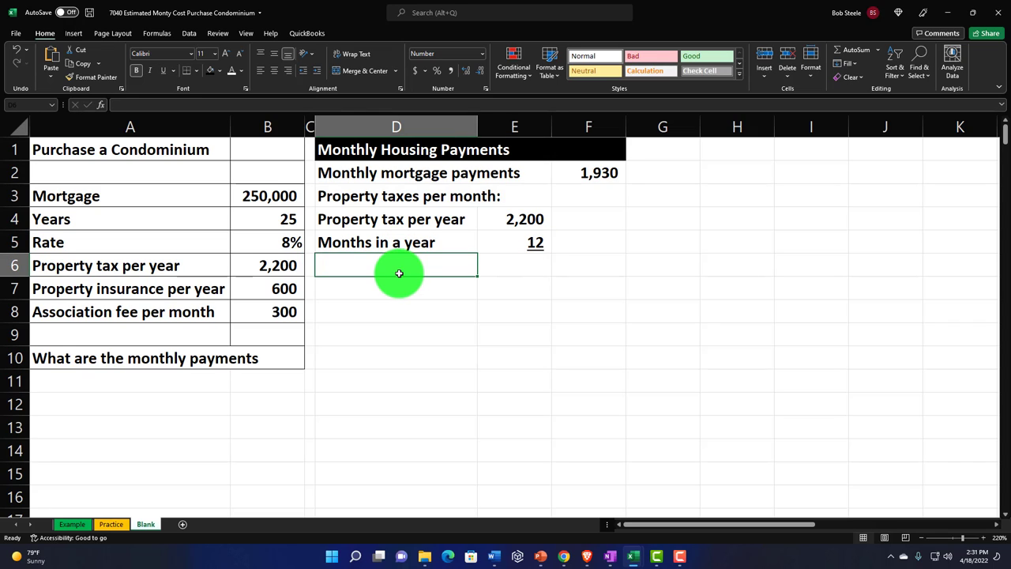
left_click(393, 198)
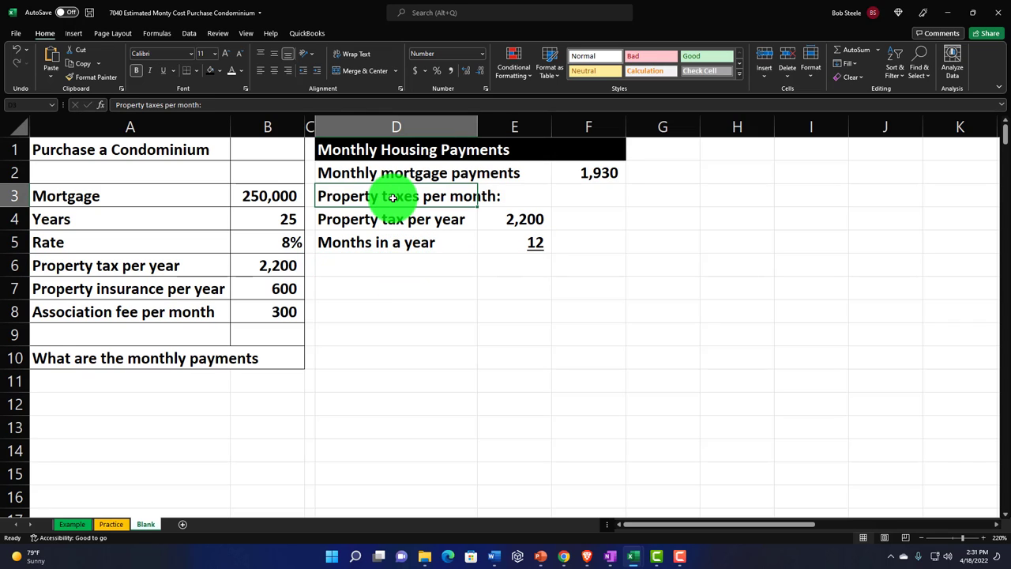
key("ctrl+c")
left_click(381, 263)
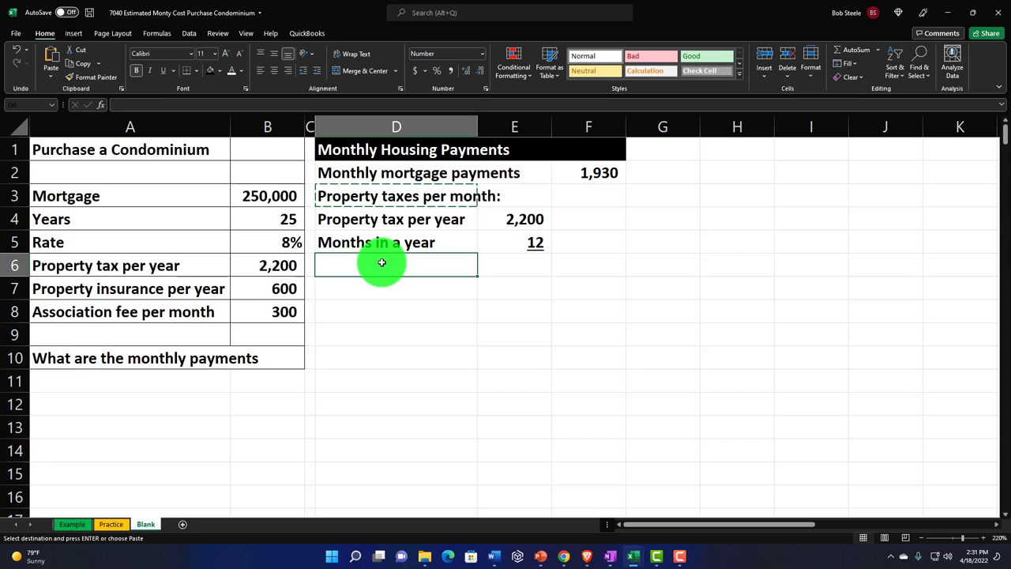
key("ctrl+v")
key("Escape")
double_click(478, 273)
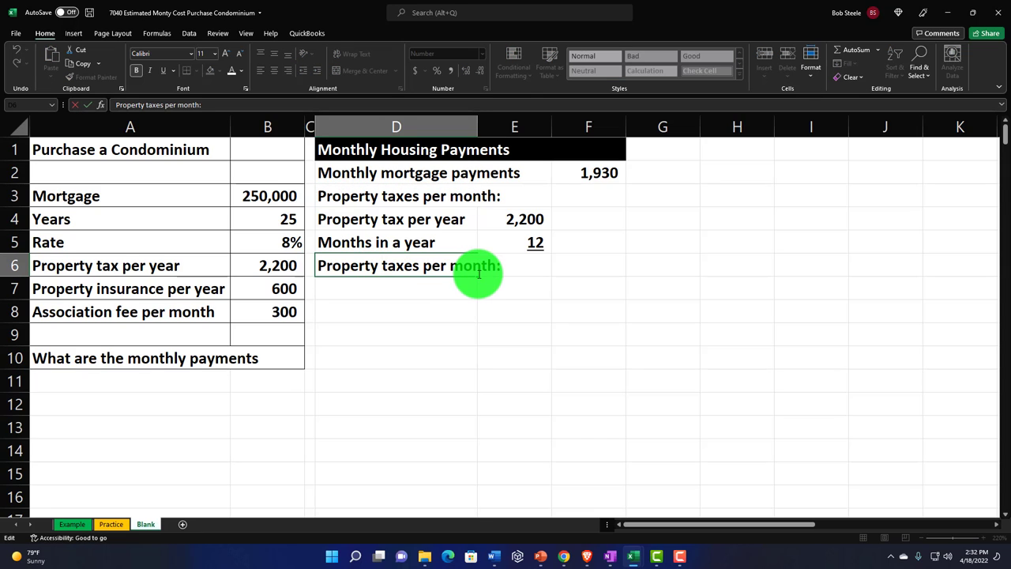
key("BackSpace")
Step: Calculate the monthly property taxes in cell F6 with the formula =E4/E5
key("Tab")
key("Tab")
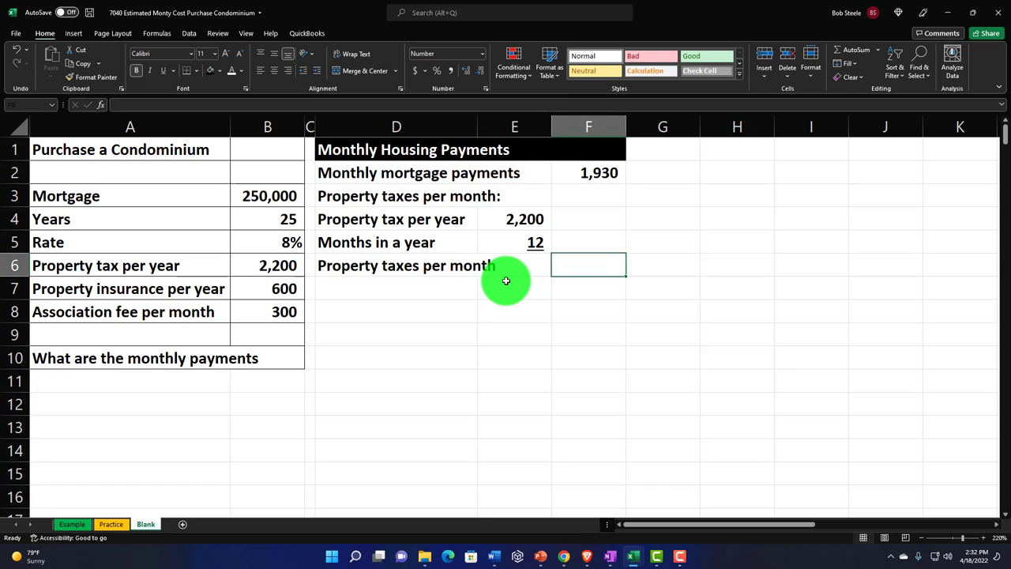
type("=")
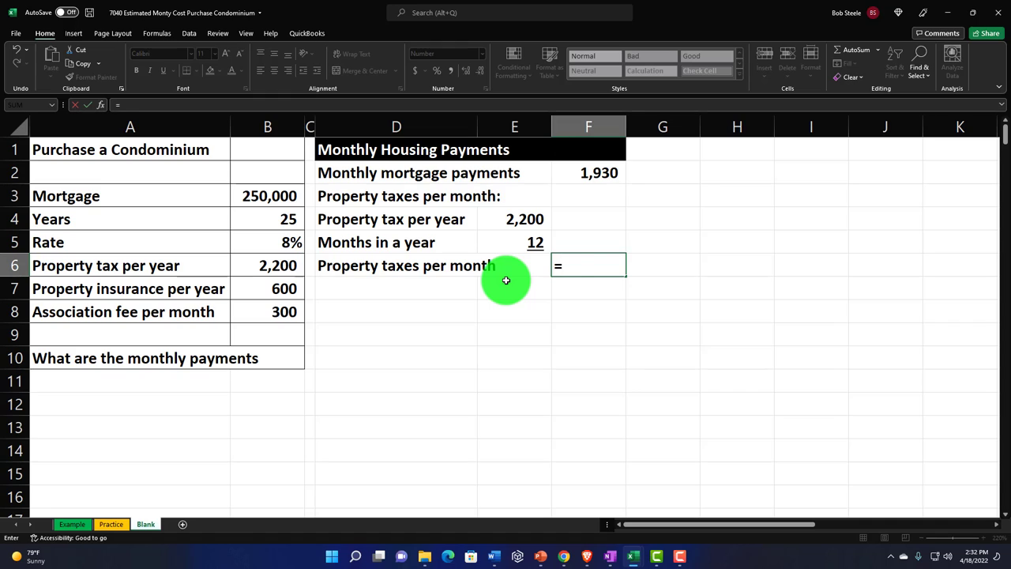
key("Up")
key("Up")
key("Left")
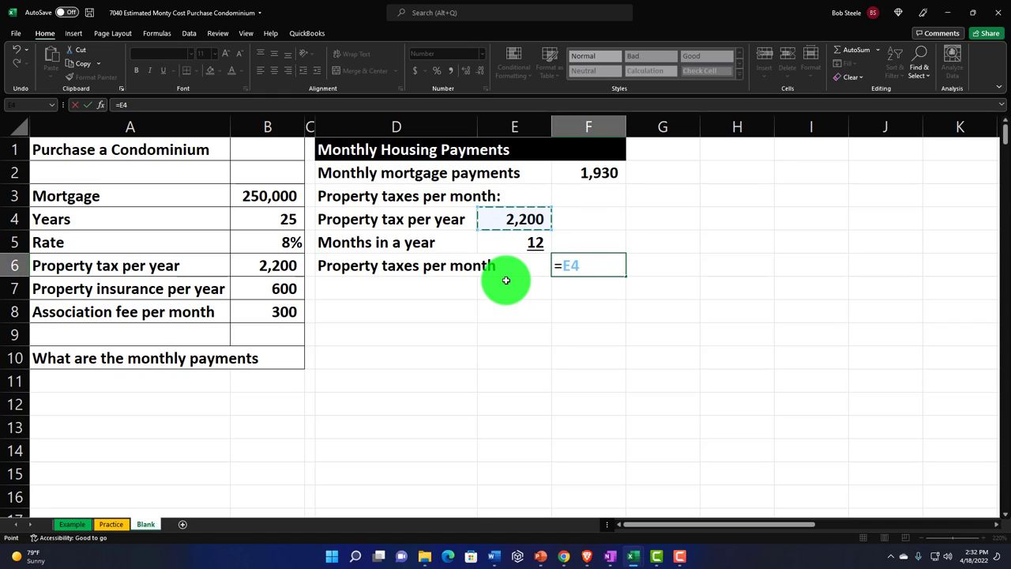
type("/")
key("Up")
key("Left")
key("Return")
key("Up")
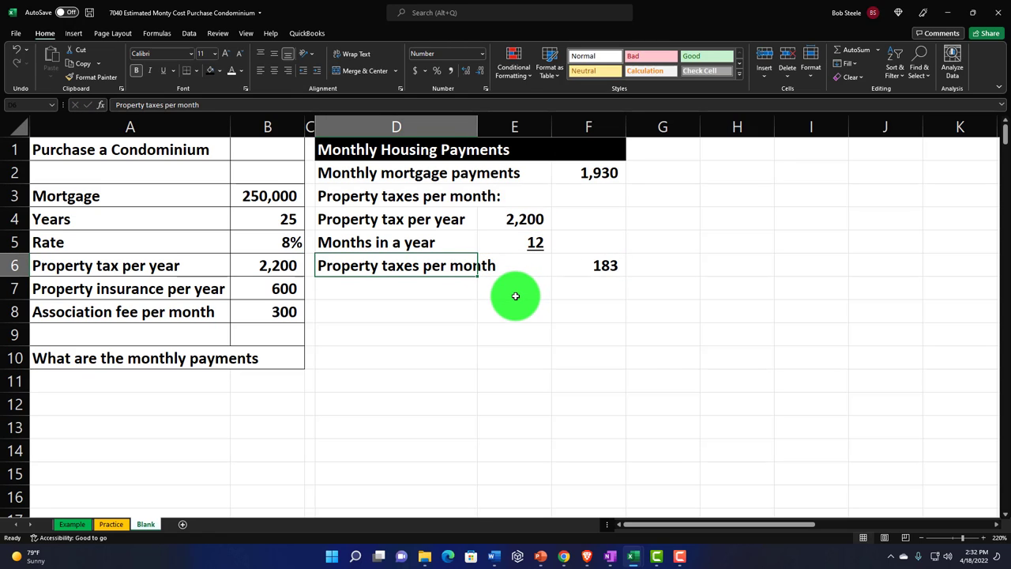
Step: Indent the labels in D4:D6 one level and indent D6 one further level
left_click_drag(418, 219, 413, 255)
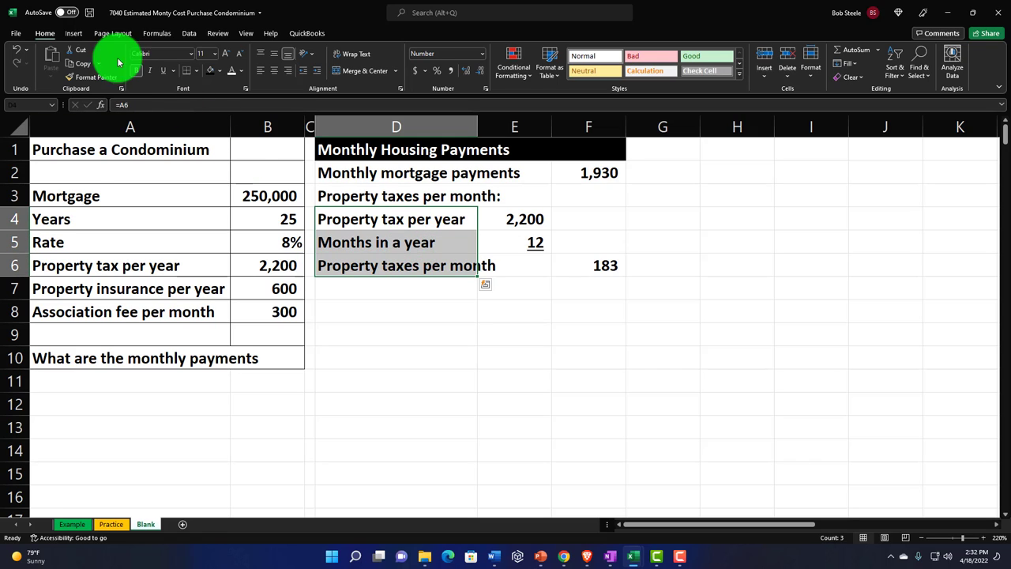
left_click(314, 77)
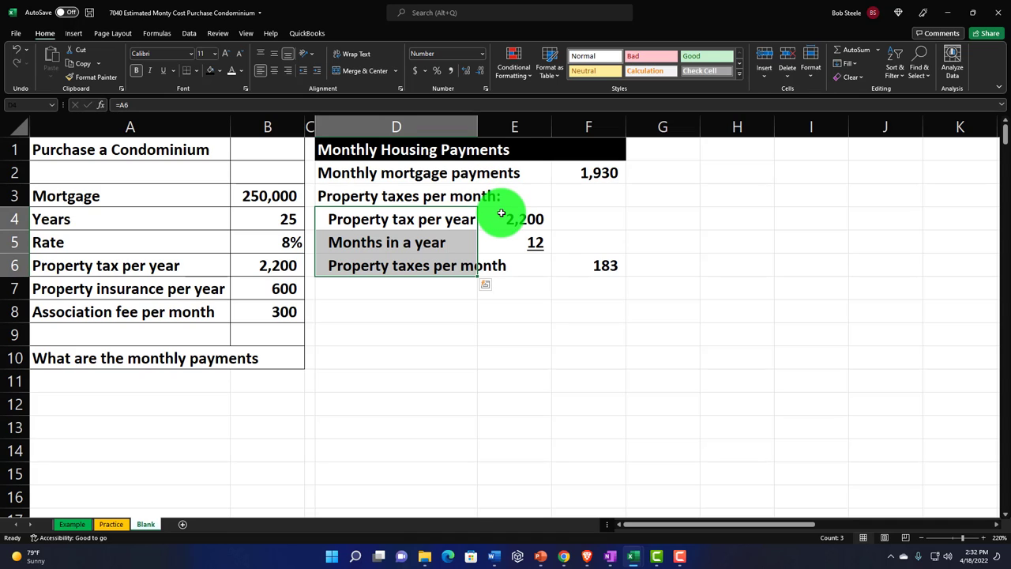
left_click(414, 277)
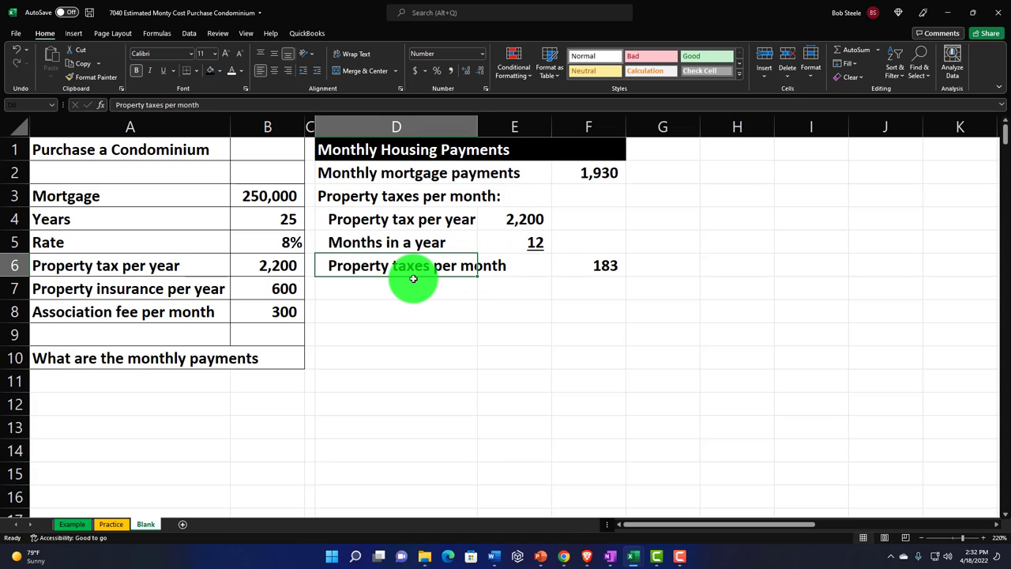
left_click(317, 75)
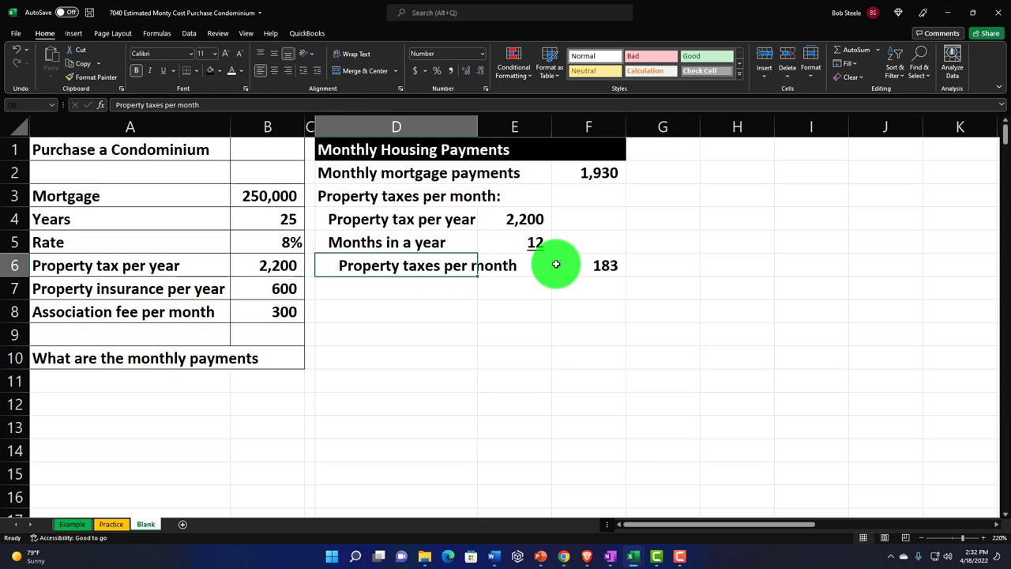
Step: Enter the label "Property insurance per month:" in cell D7
left_click(411, 291)
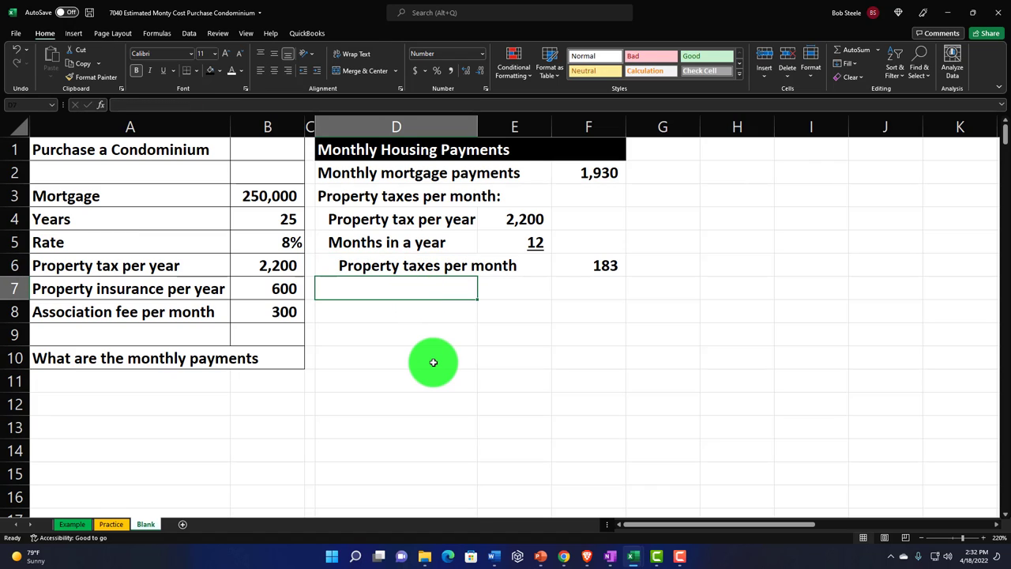
type("Pro")
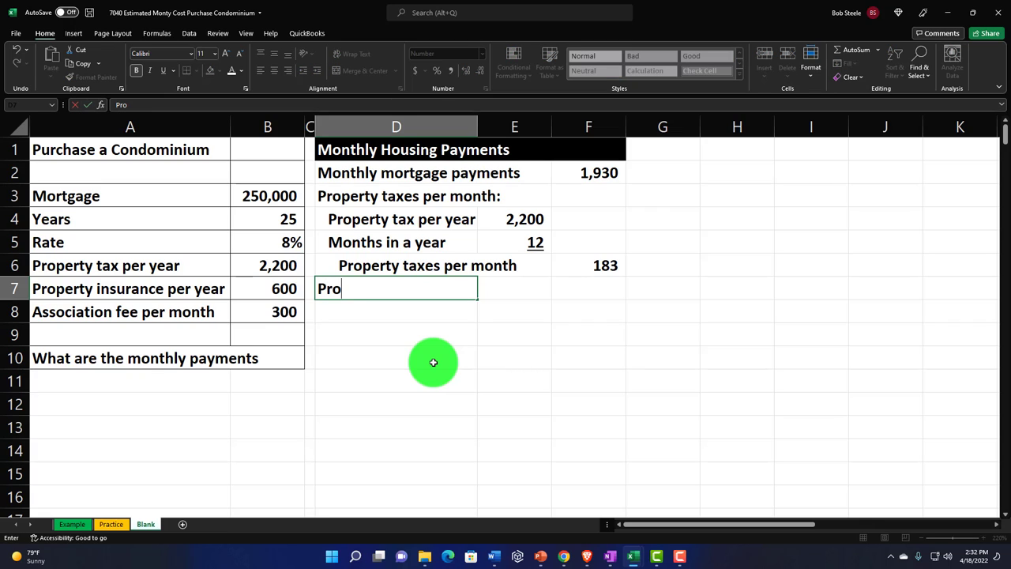
type("perty insuran")
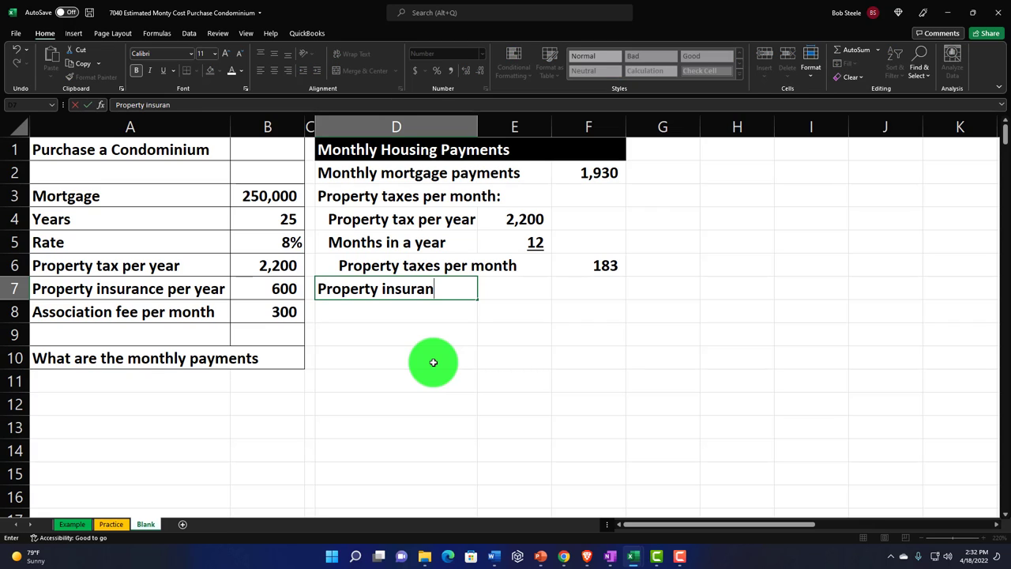
type("ce per mont")
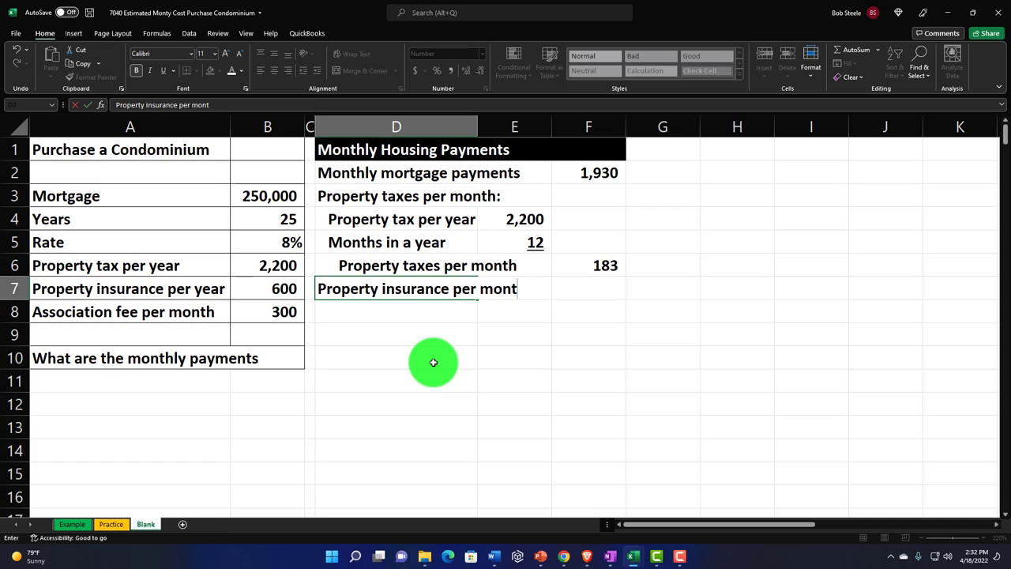
type("h:")
key("Return")
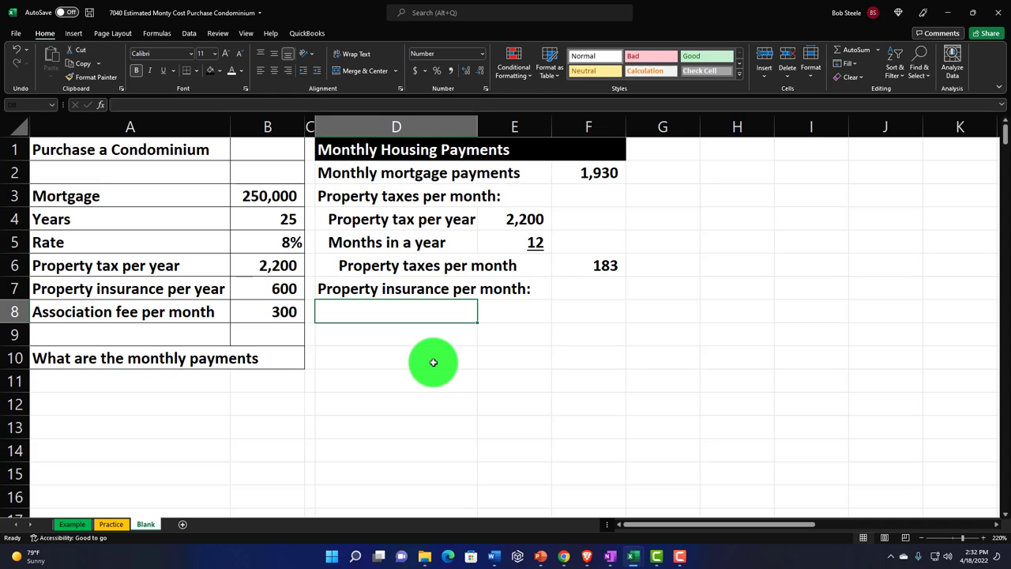
Step: Link cell D8 to the property insurance per year label with the formula =A7 and widen column D to fit the text
type("=")
key("Left")
key("Left")
key("Left")
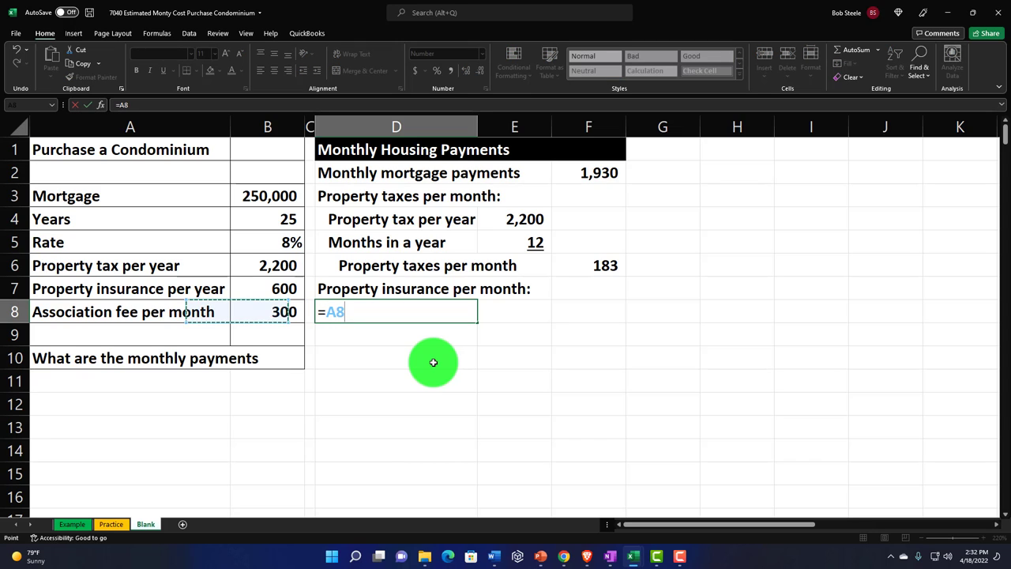
key("Up")
key("Tab")
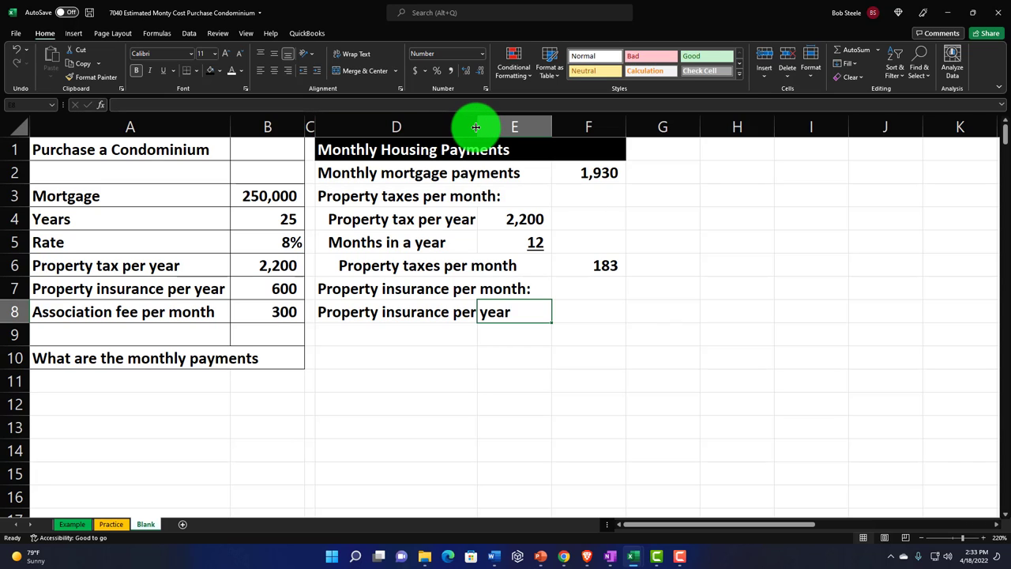
left_click_drag(476, 127, 515, 128)
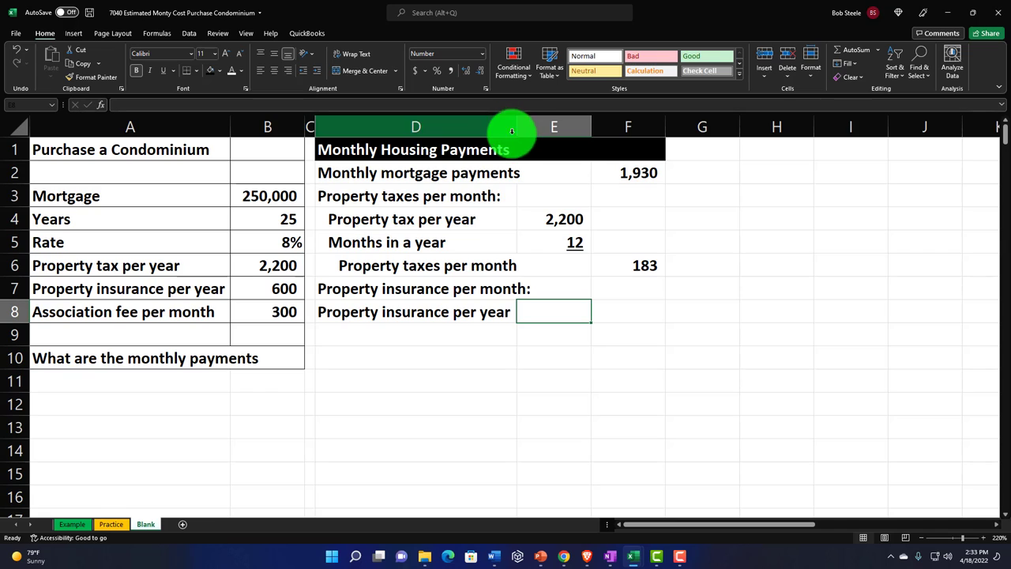
Step: Link cell E8 to the yearly property insurance amount with the formula =B7
type("=")
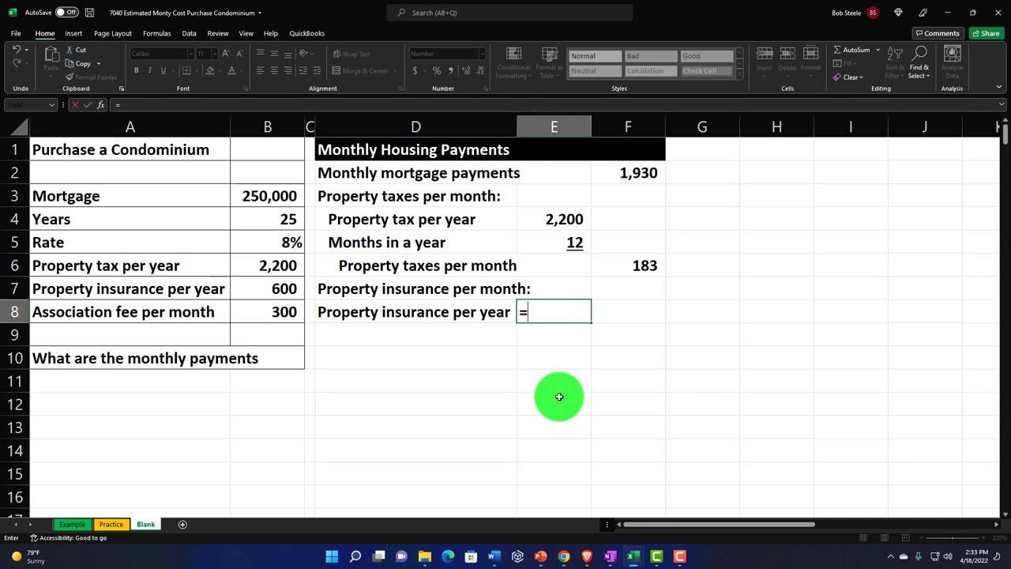
key("Left")
key("Left")
key("Left")
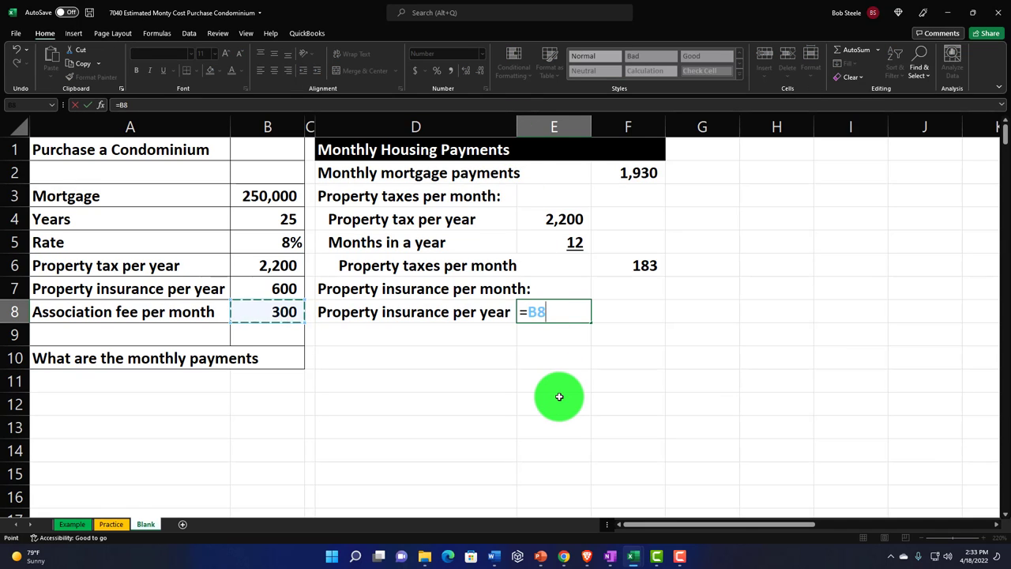
key("Up")
key("Return")
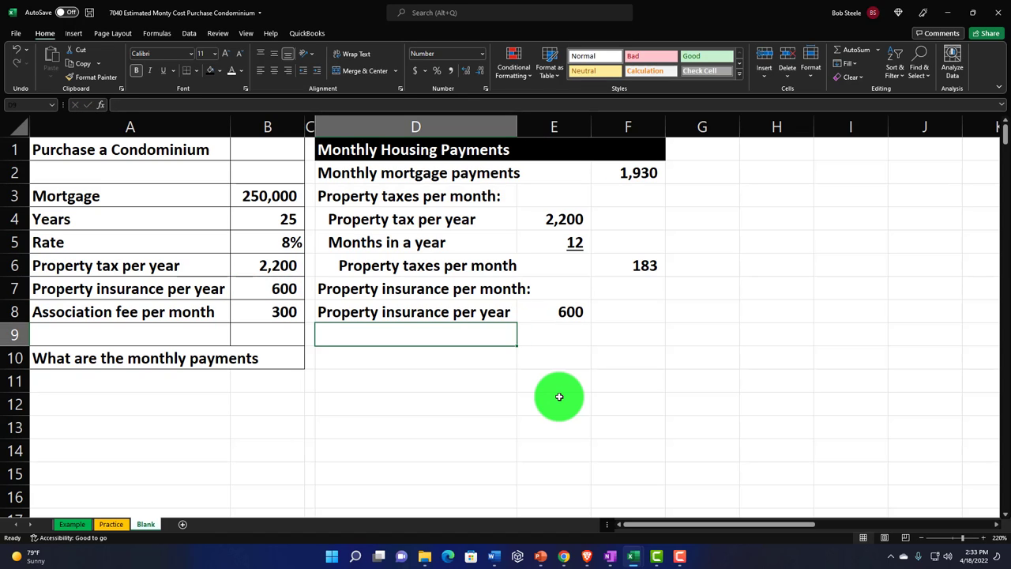
Step: Link cell D9 to the "Months in a year" label with the formula =D5
type("=")
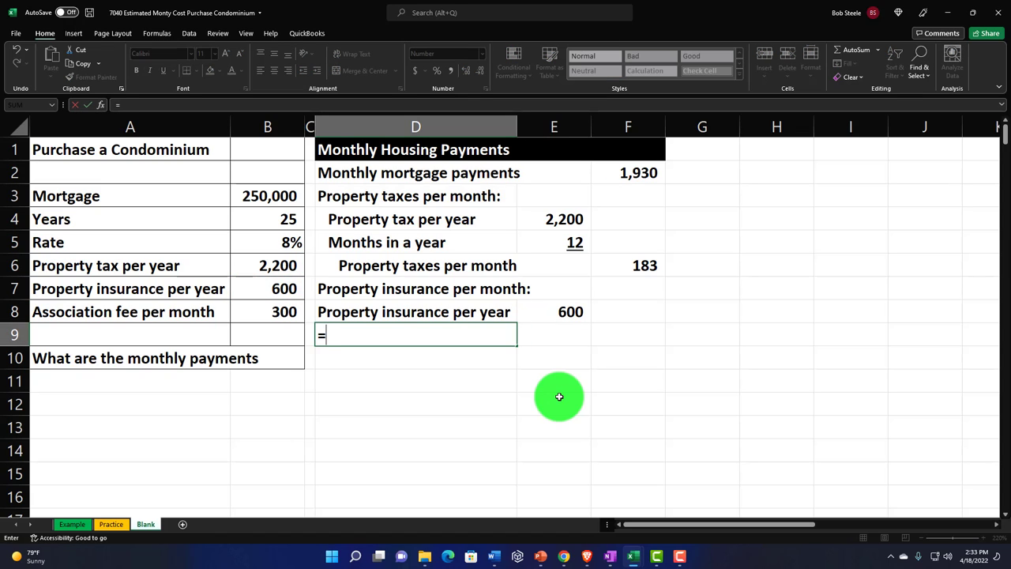
key("Up")
key("Up")
key("Up")
key("Up")
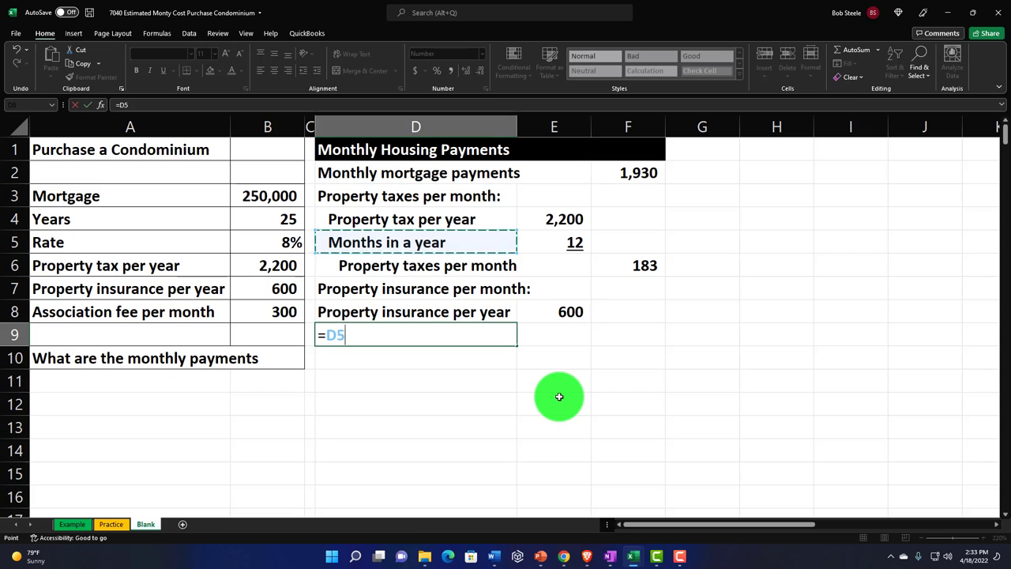
key("Tab")
Step: Link cell E9 to the number of months with the formula =E5 and underline it
type("=")
key("Up")
key("Up")
key("Up")
key("Up")
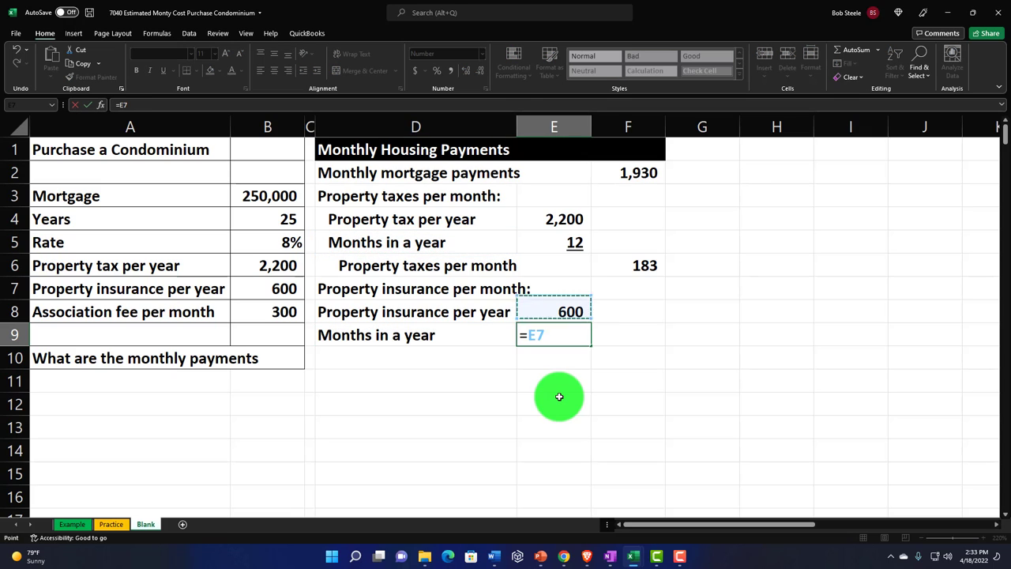
key("Tab")
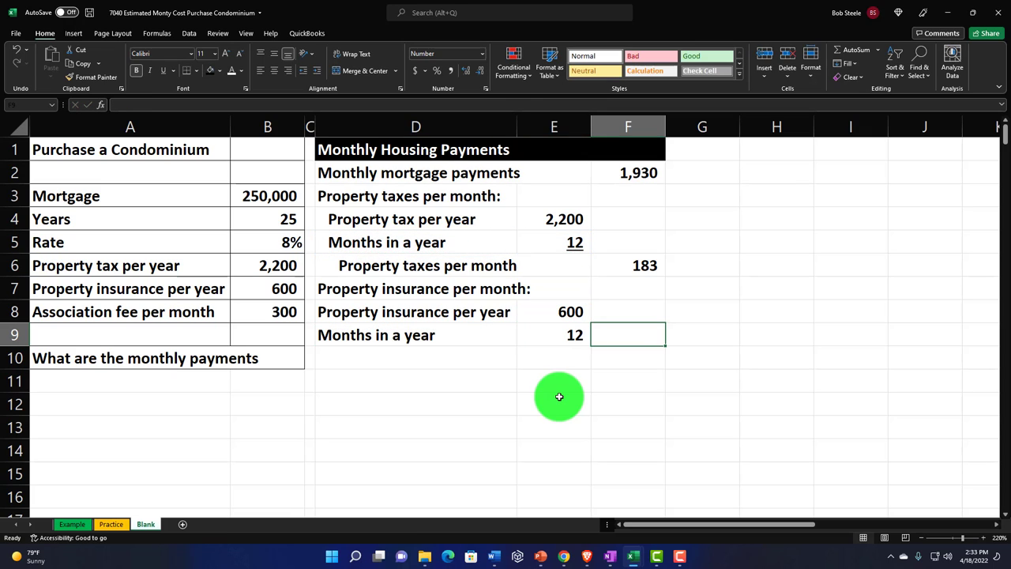
key("Left")
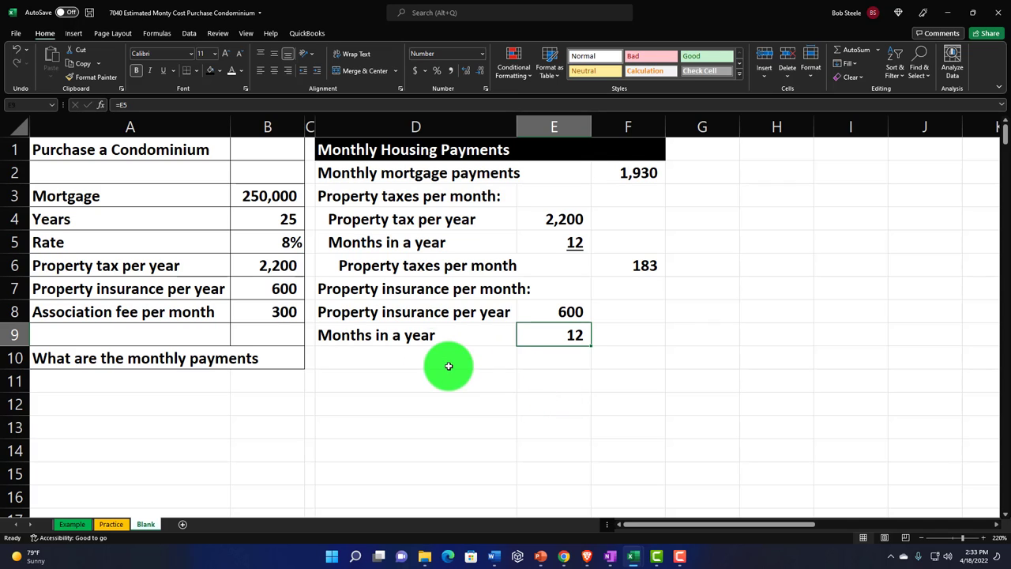
left_click(161, 73)
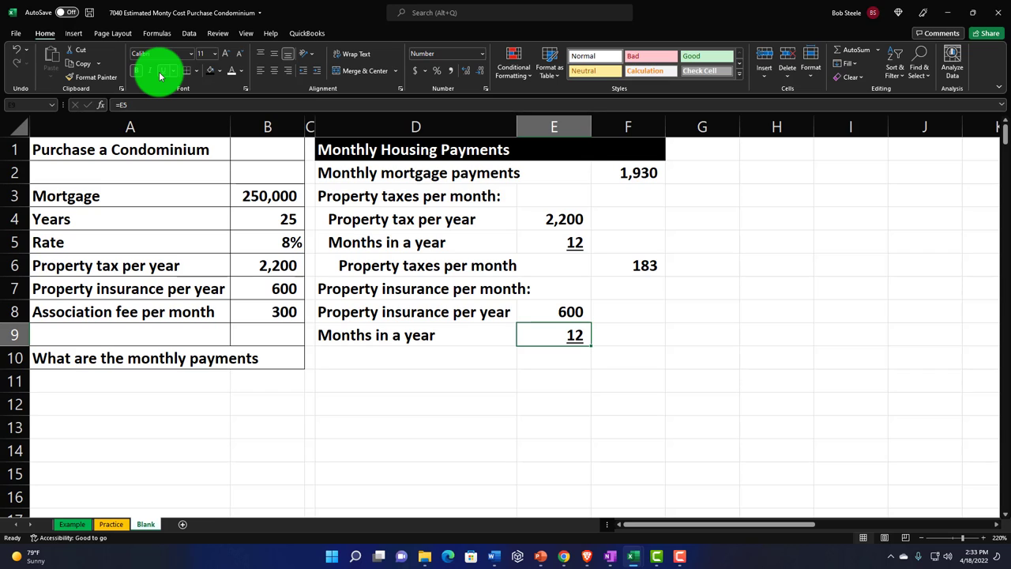
key("Return")
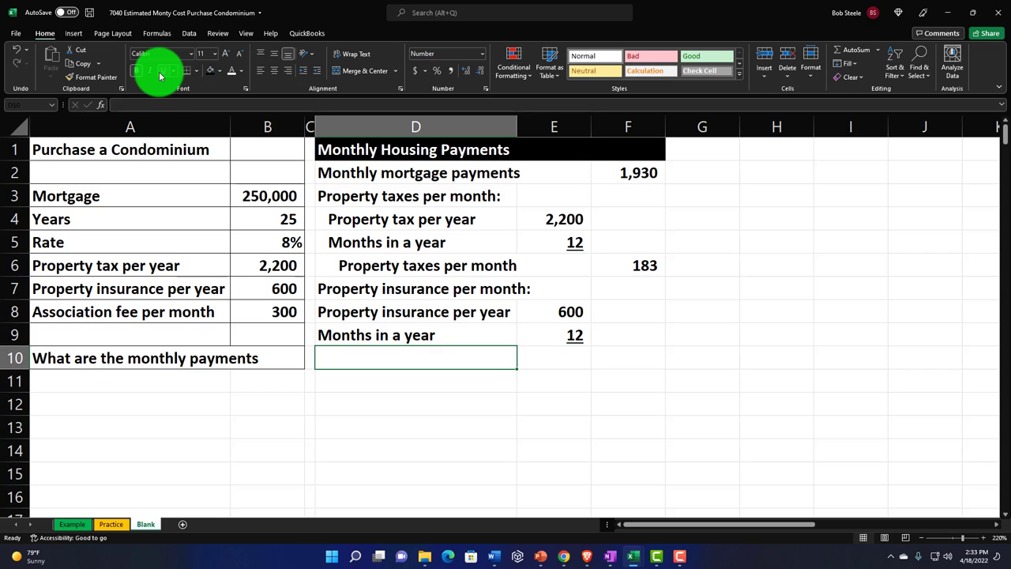
Step: Copy the property insurance heading from D7 into cell D10 without its colon, as "Property insurance per month"
left_click(376, 282)
key("ctrl+c")
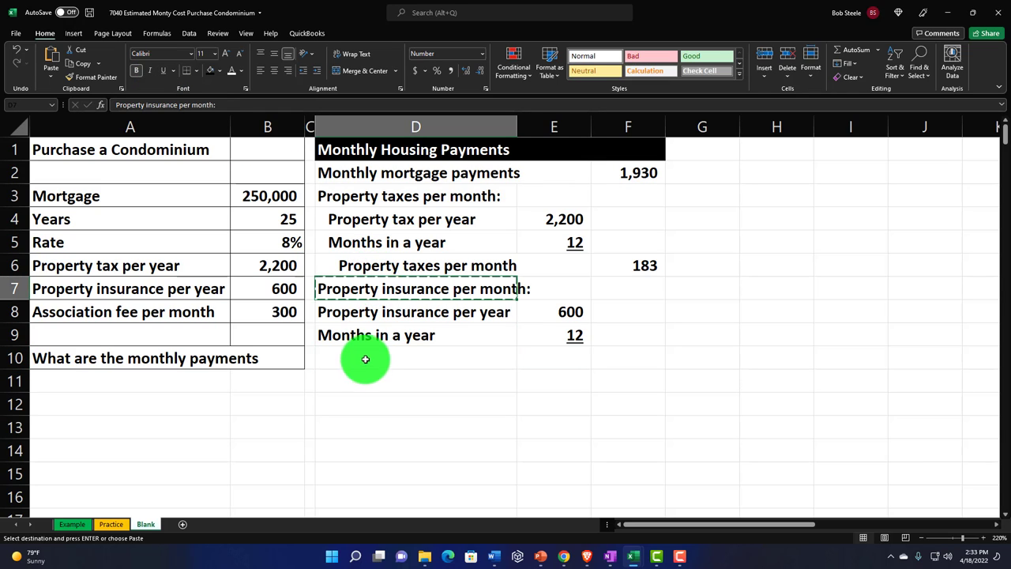
left_click(361, 356)
key("F2")
key("ctrl+v")
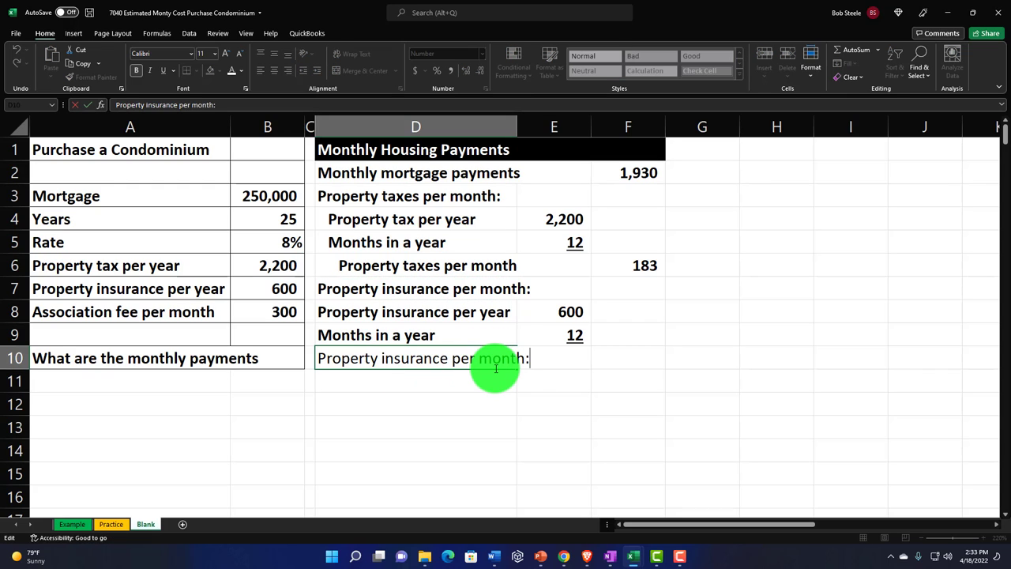
key("Return")
Step: Calculate the monthly property insurance in cell F10 with the formula =E8/E9
key("Up")
key("Right")
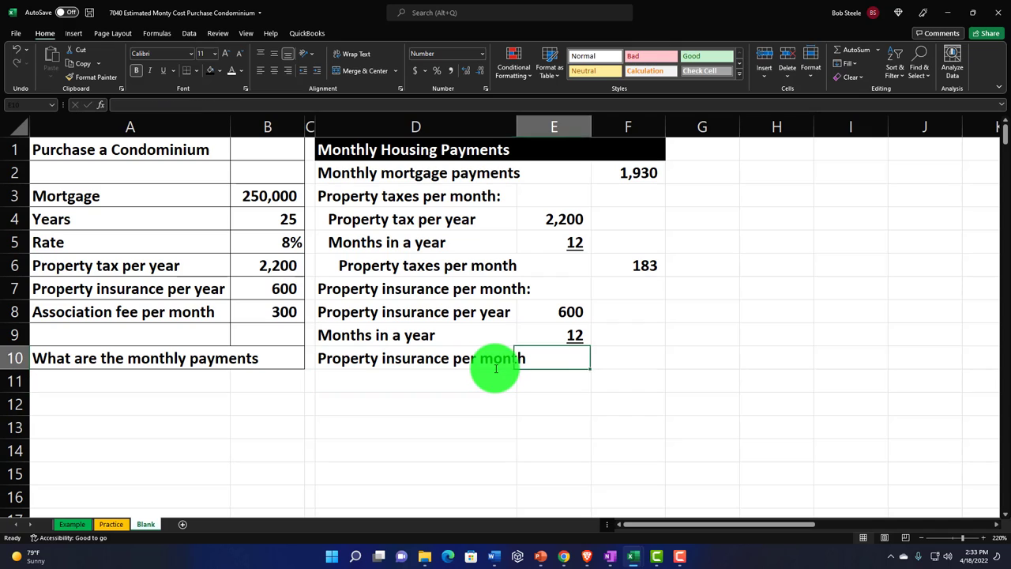
key("Right")
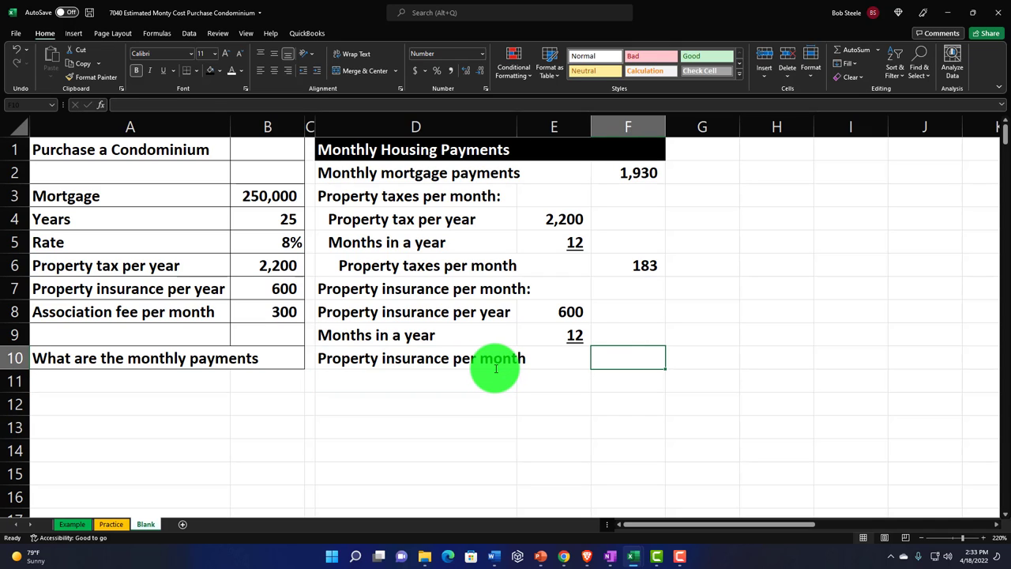
type("=")
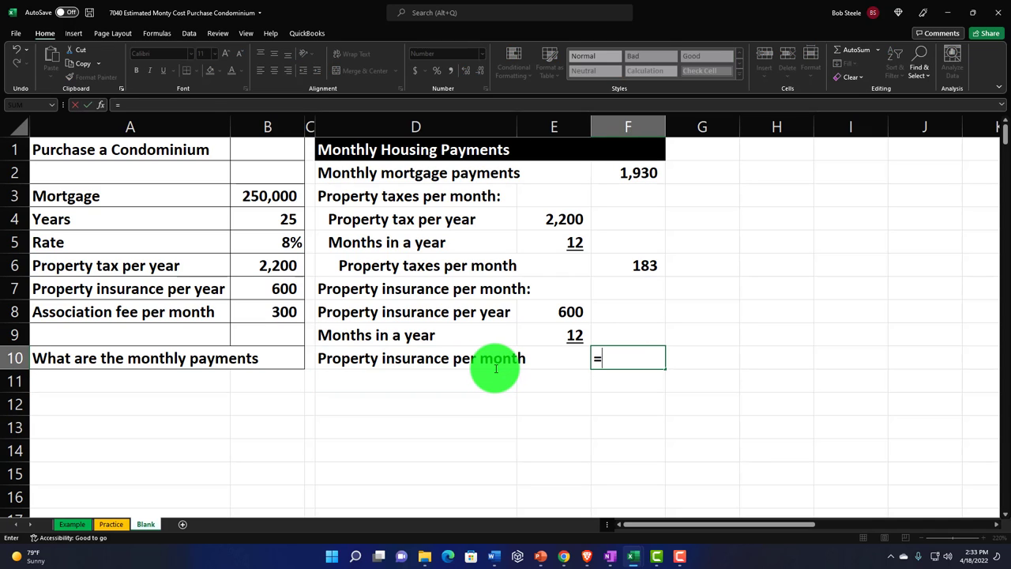
key("Up")
key("Up")
key("Left")
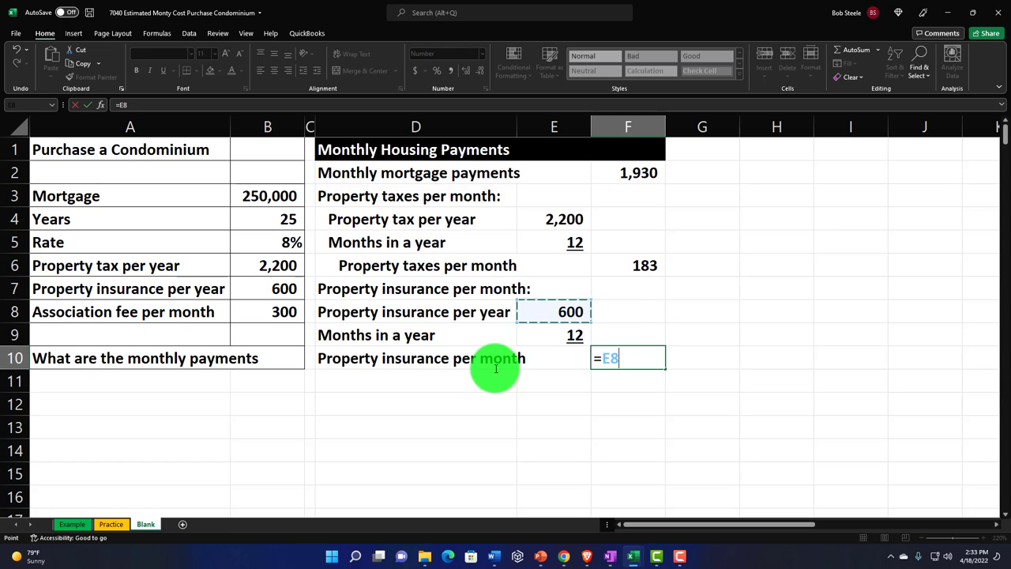
type("/")
key("Up")
key("Left")
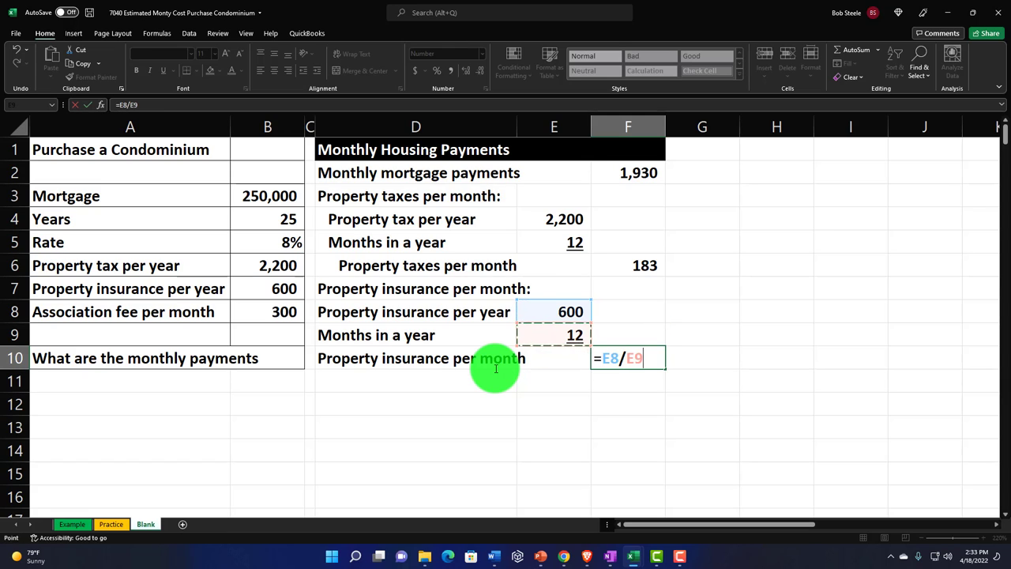
key("Return")
Step: Indent the insurance labels in D8:D10 one level and the monthly insurance label in D10 one level further
left_click_drag(415, 310, 415, 352)
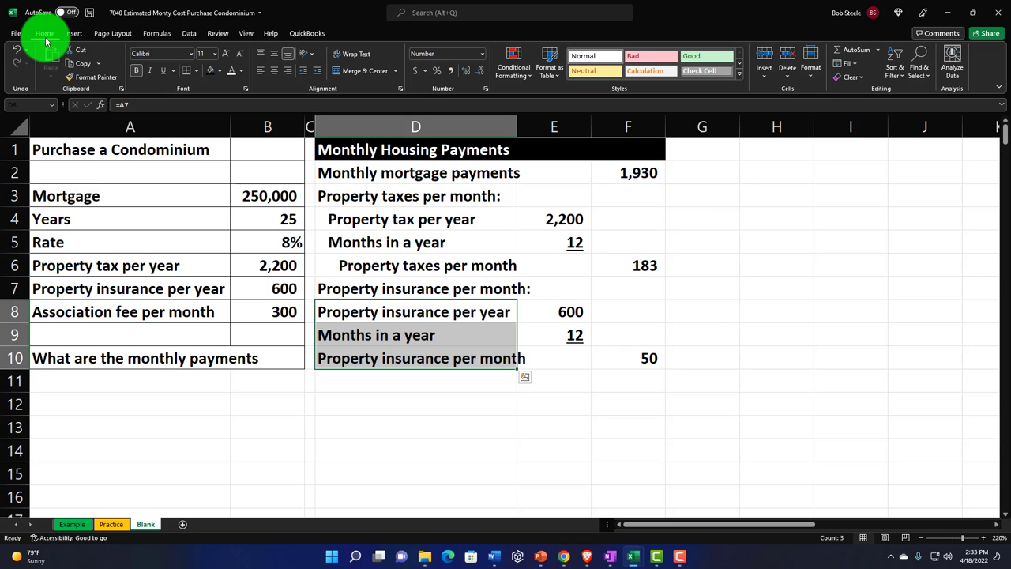
left_click(317, 71)
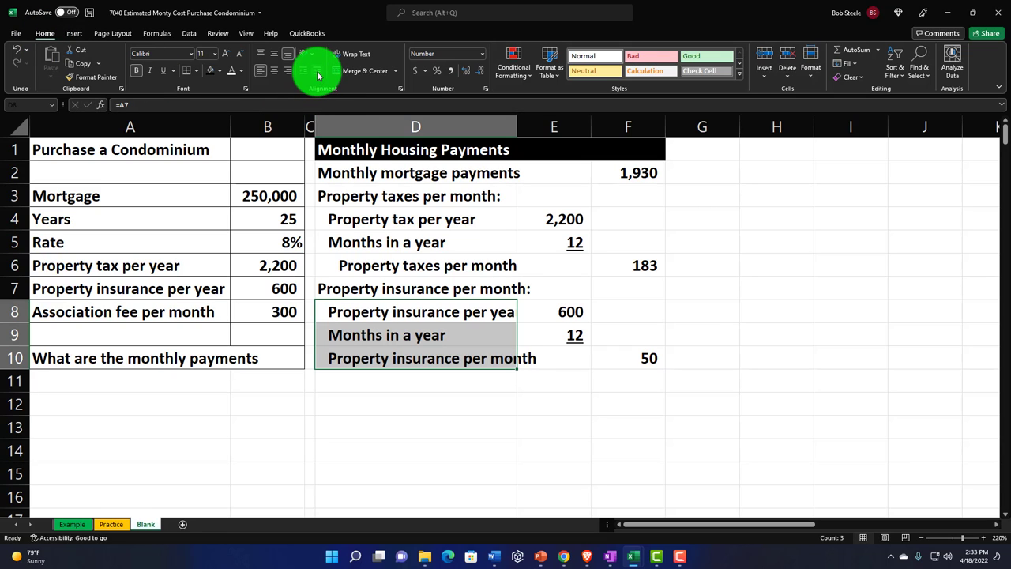
left_click(395, 360)
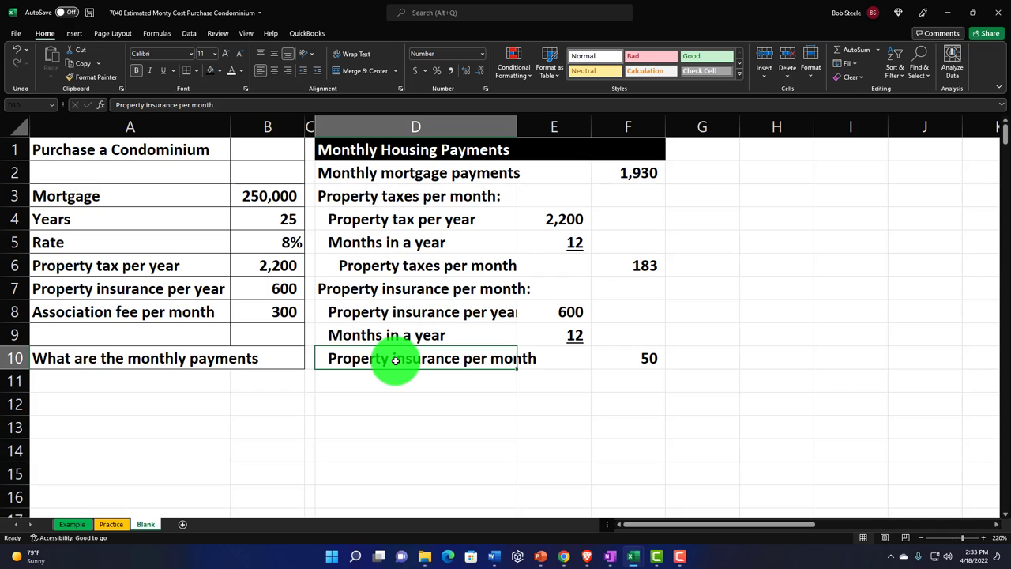
left_click(315, 75)
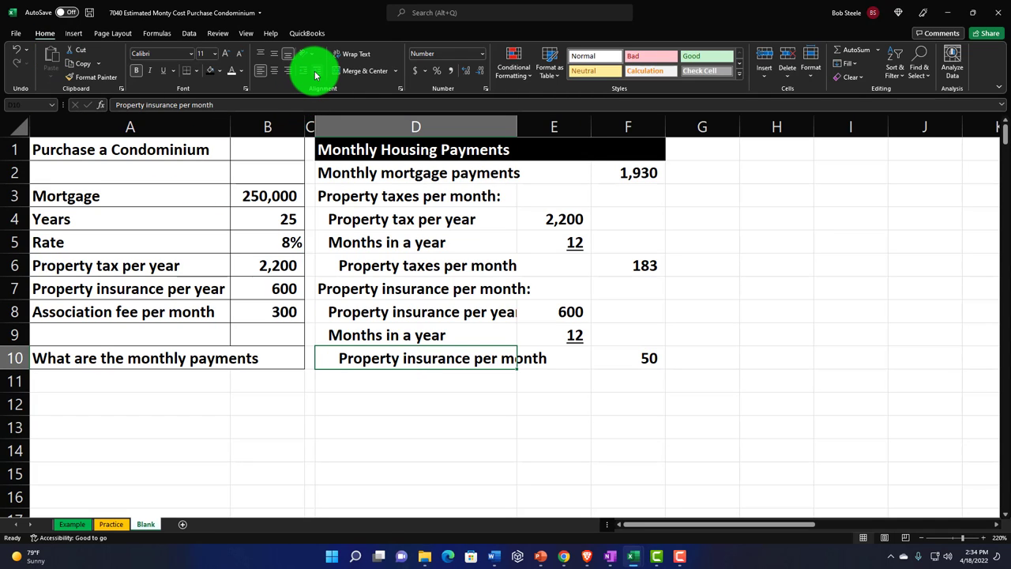
Step: Link cell D11 to the association fee per month label with the formula =A8
left_click(335, 386)
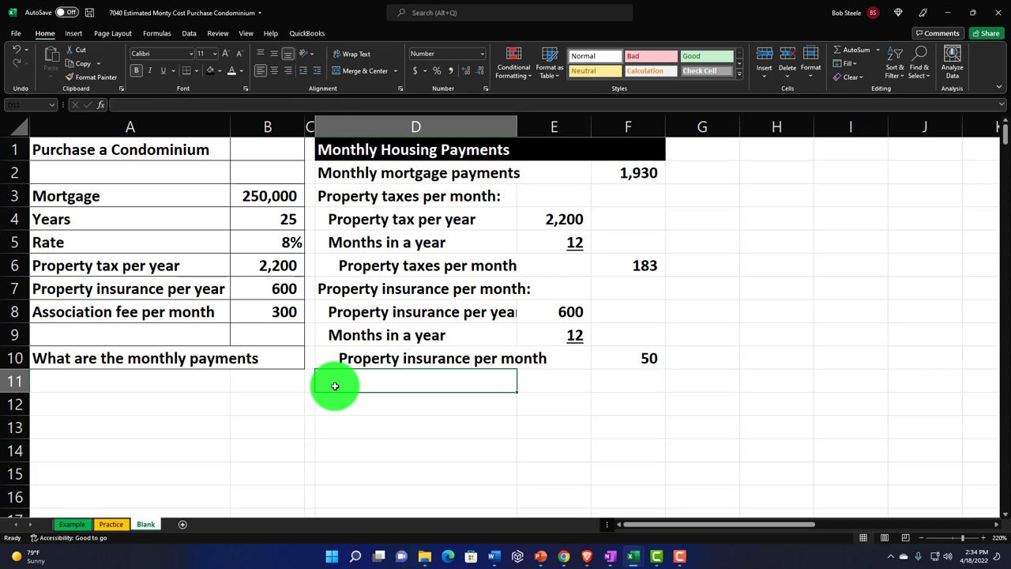
type("=")
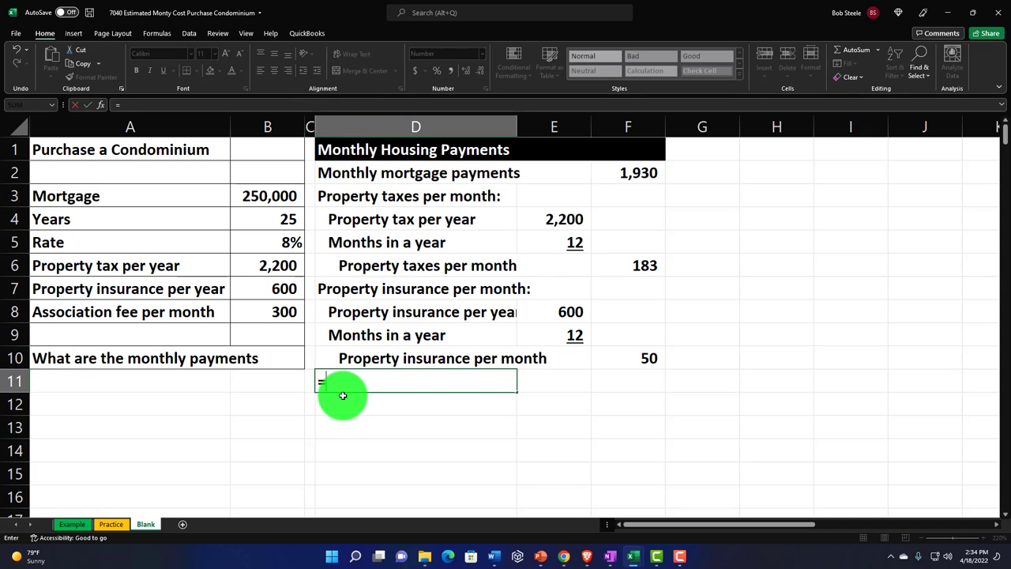
key("Left")
key("Left")
key("Left")
key("Up")
key("Up")
key("Up")
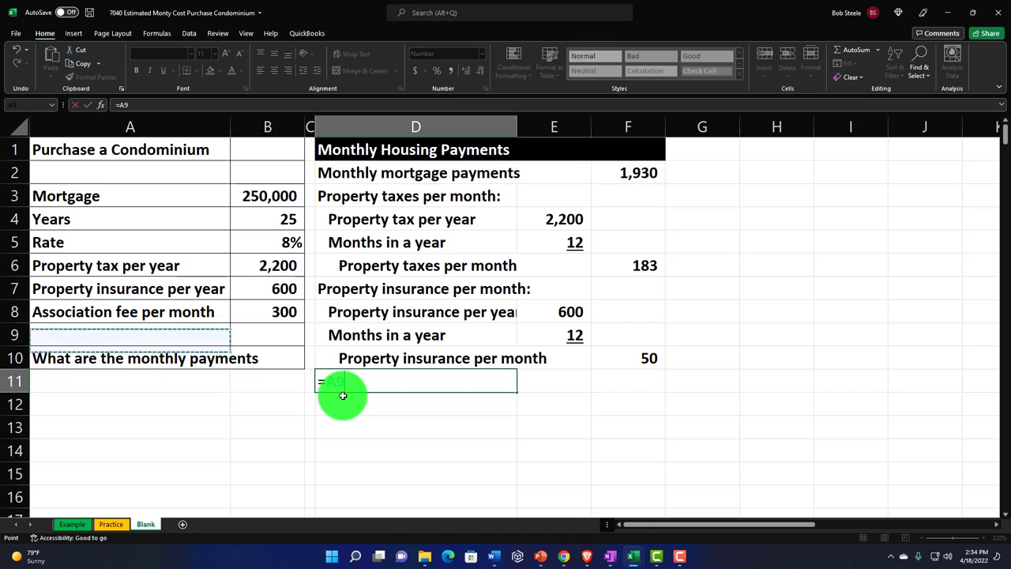
key("Tab")
Step: Link cell F11 to the monthly association fee amount with the formula =B8 and underline it
key("Tab")
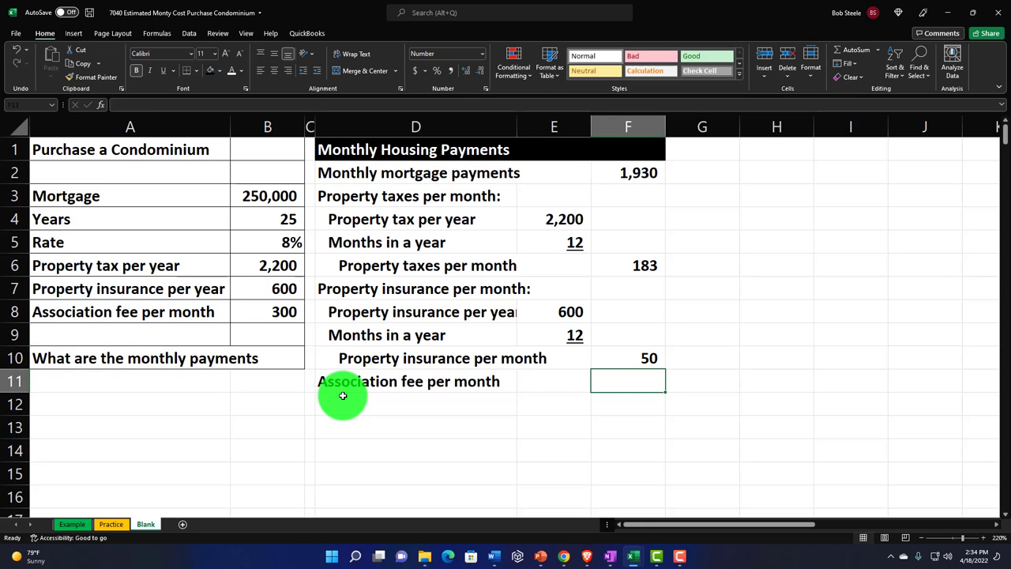
type("=")
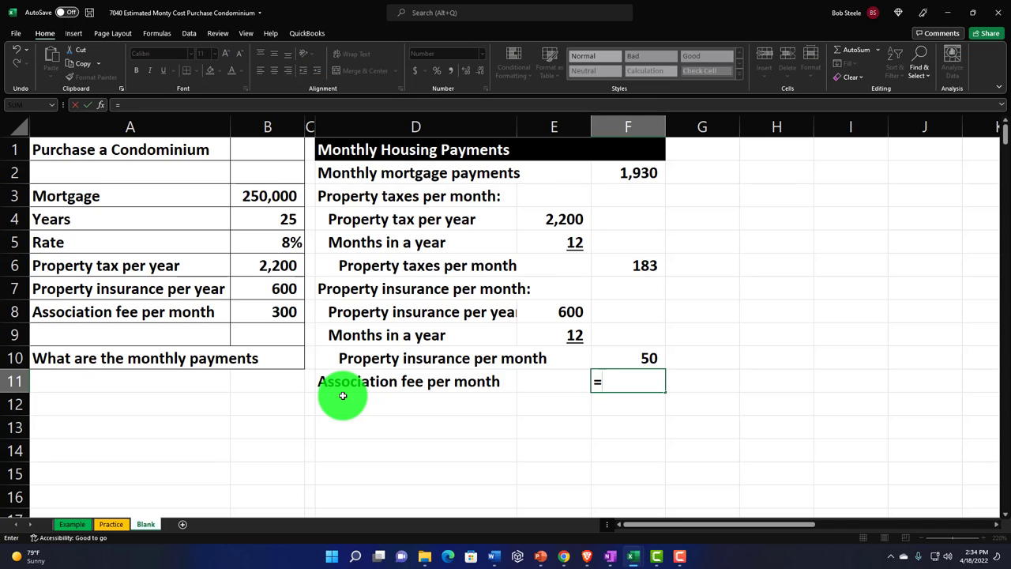
key("Left")
key("Left")
key("Left")
key("Left")
key("Up")
key("Up")
key("Up")
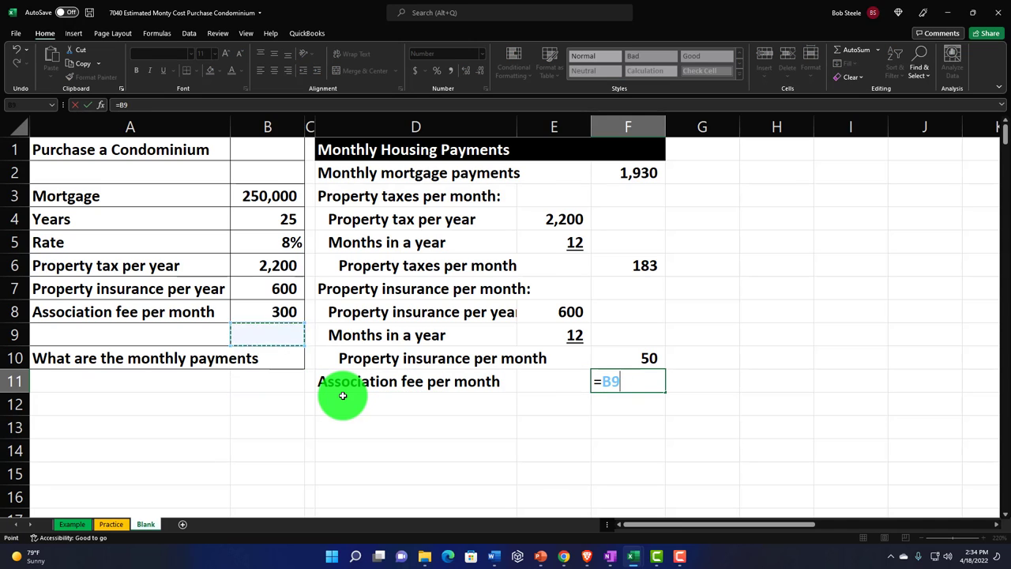
key("Return")
key("Up")
key("Right")
key("Right")
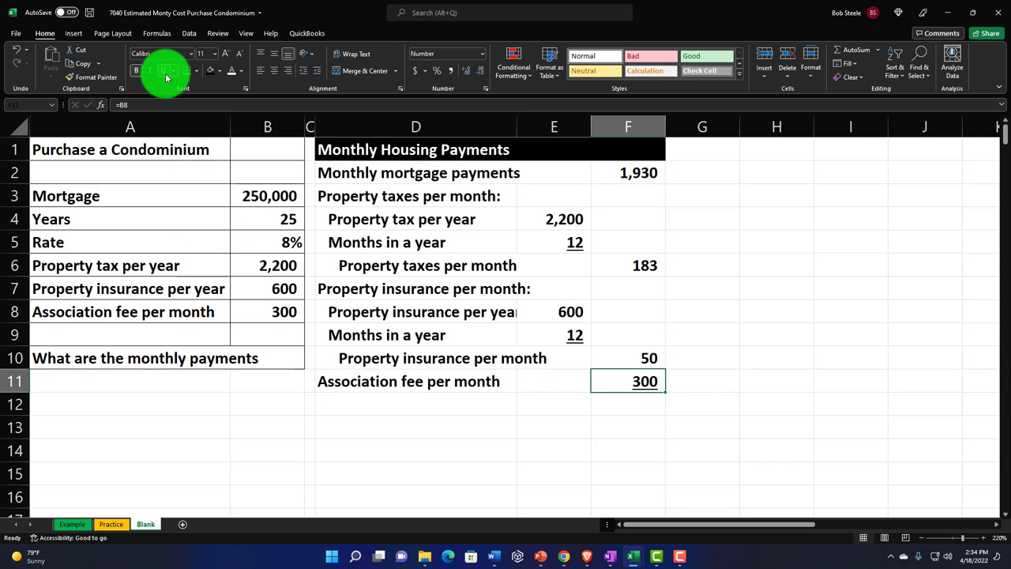
Step: Enter the label "Monthly housing payments costs" in cell D12
key("Down")
key("Left")
key("Left")
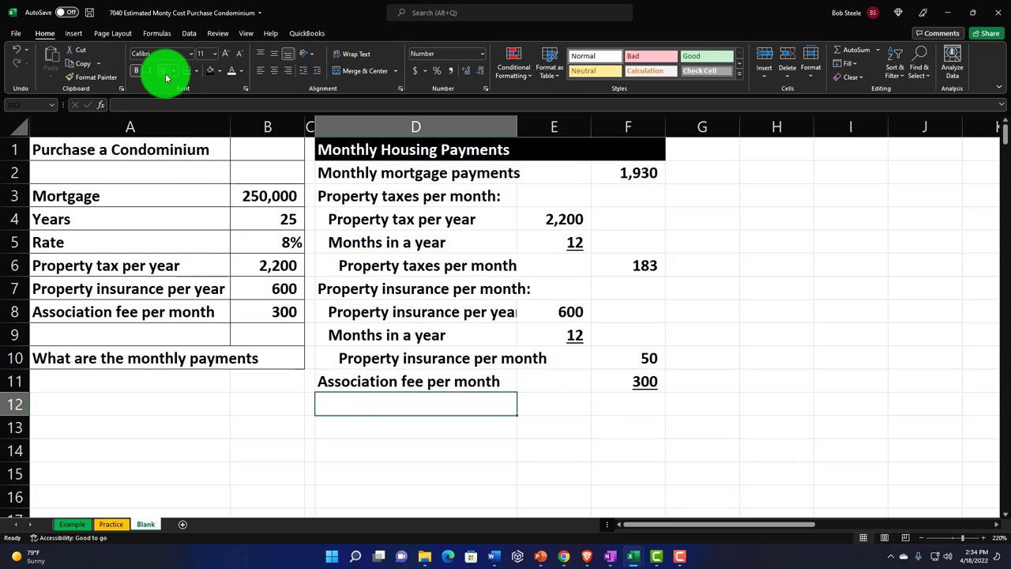
type("Monthly hou")
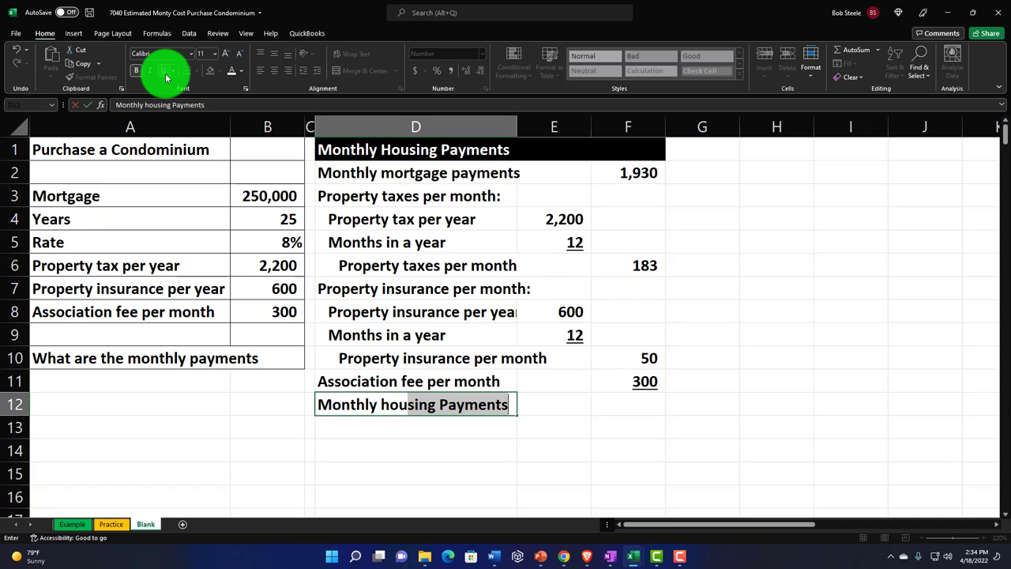
type("sing payments ")
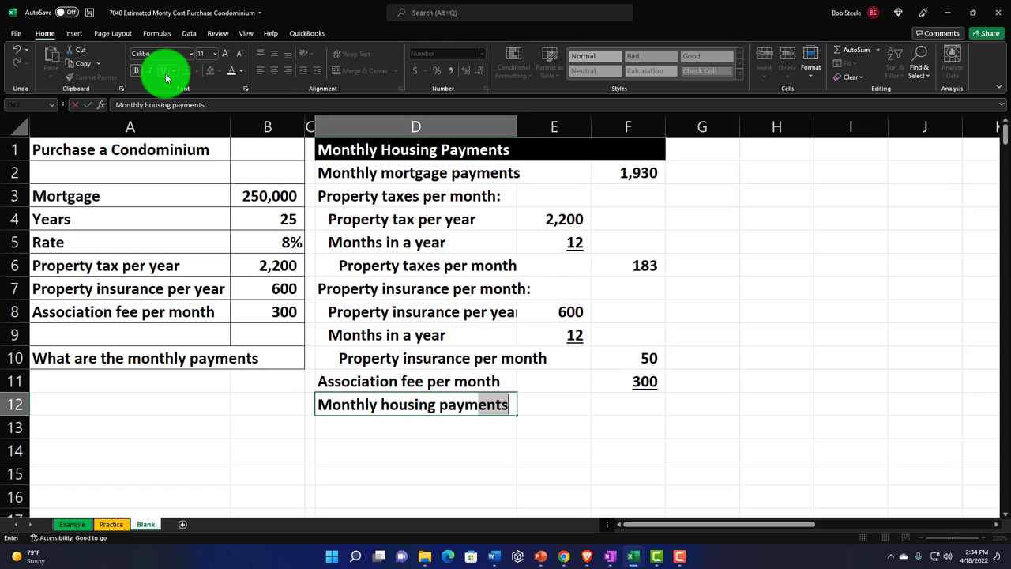
type("costs")
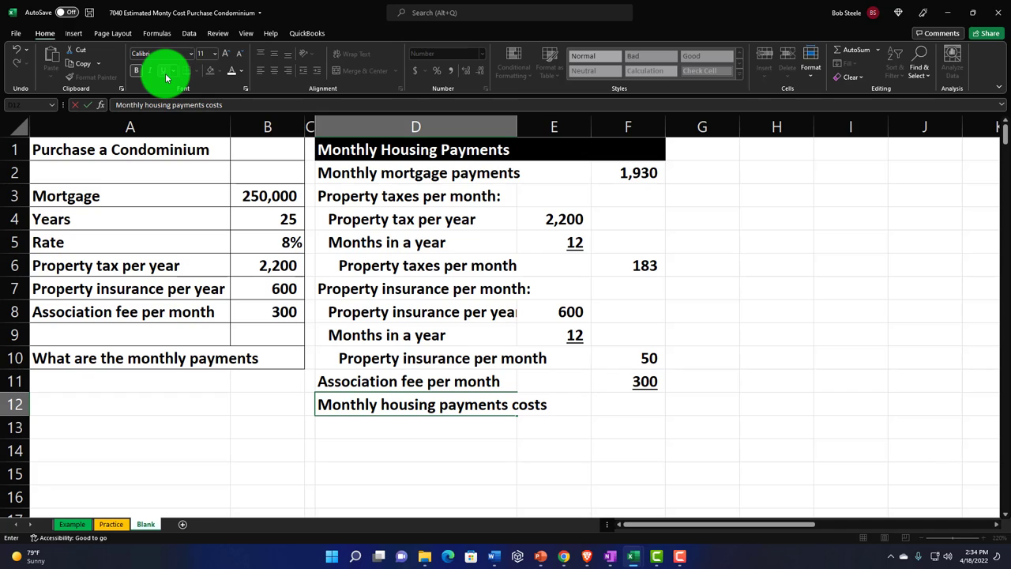
Step: Extend the table heading in D1 to read "Monthly Housing Payments or Costs"
left_click(483, 147)
double_click(484, 148)
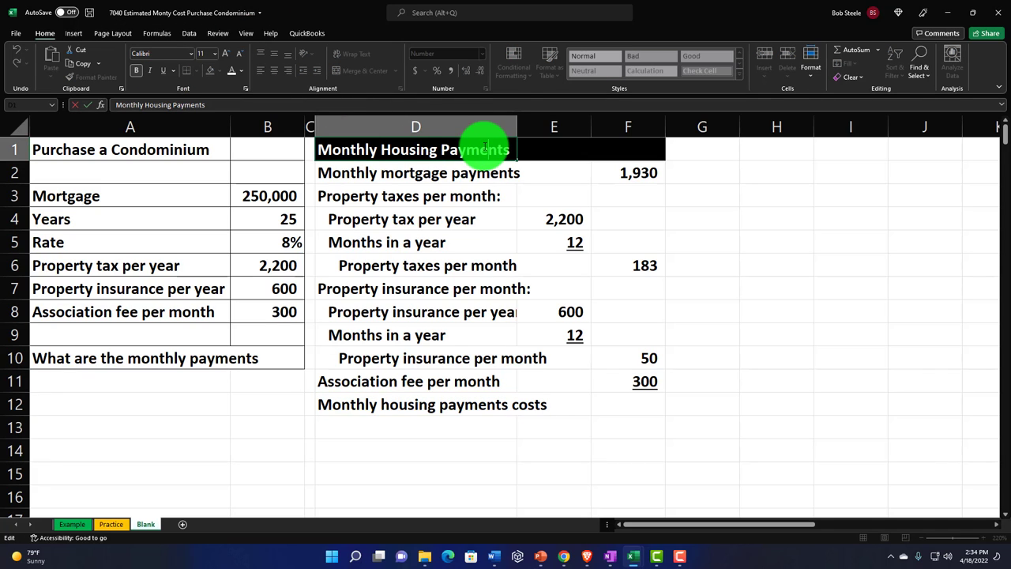
type("or Costs")
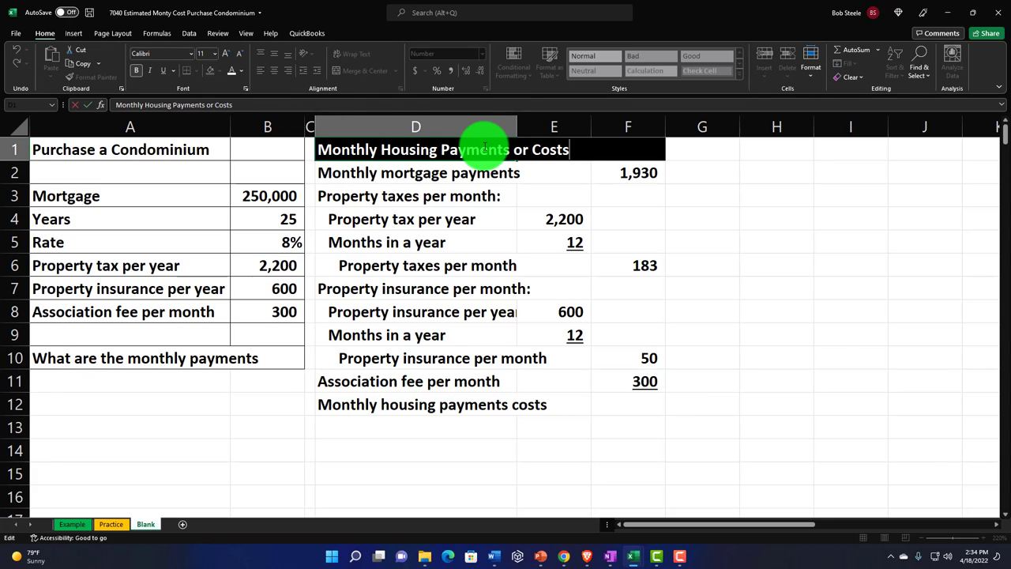
key("Return")
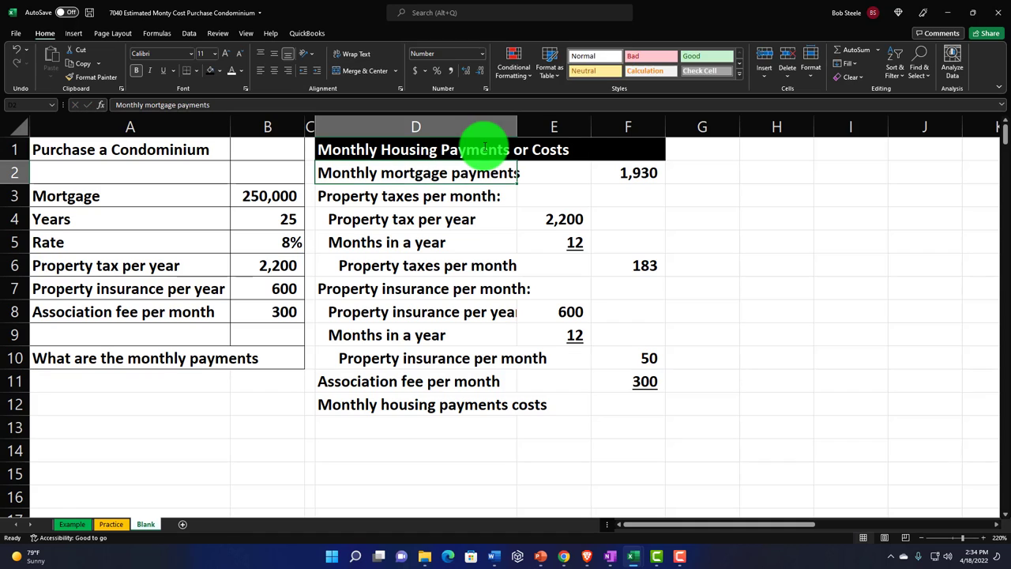
Step: Total the monthly housing costs in cell F12 with the formula =SUM(F2:F11)
left_click(631, 406)
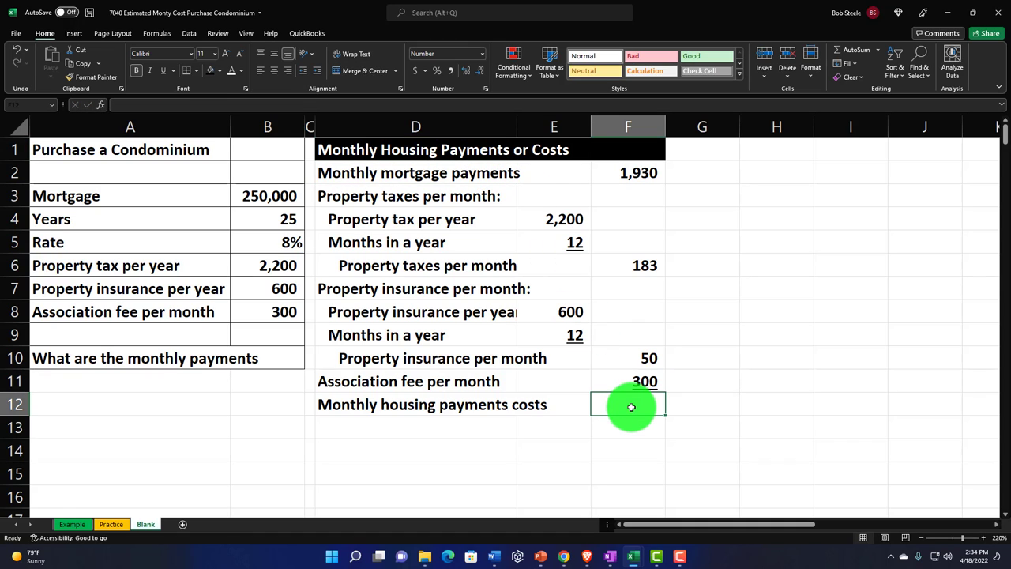
type("=")
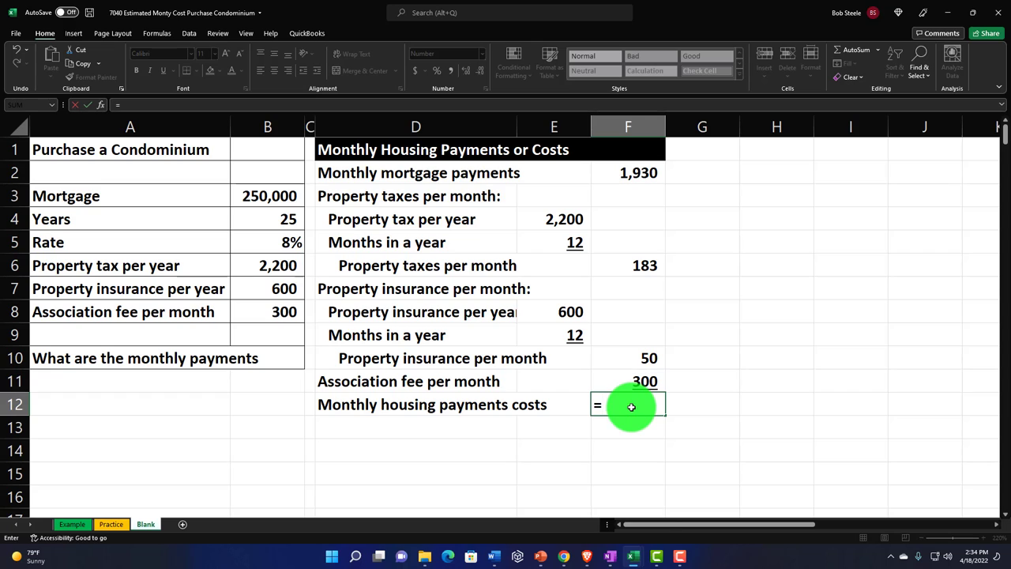
type("sum")
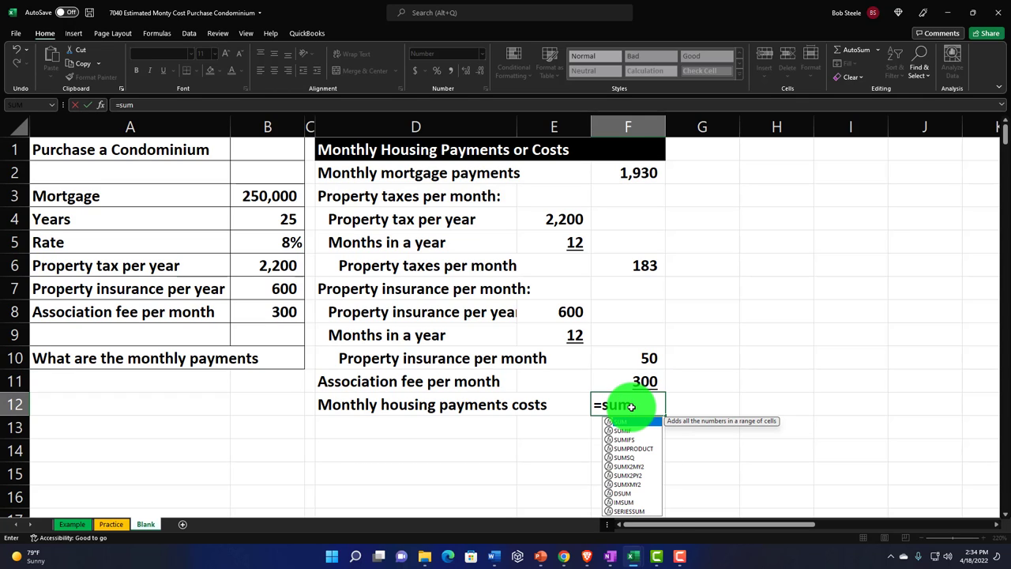
type("(")
key("Up")
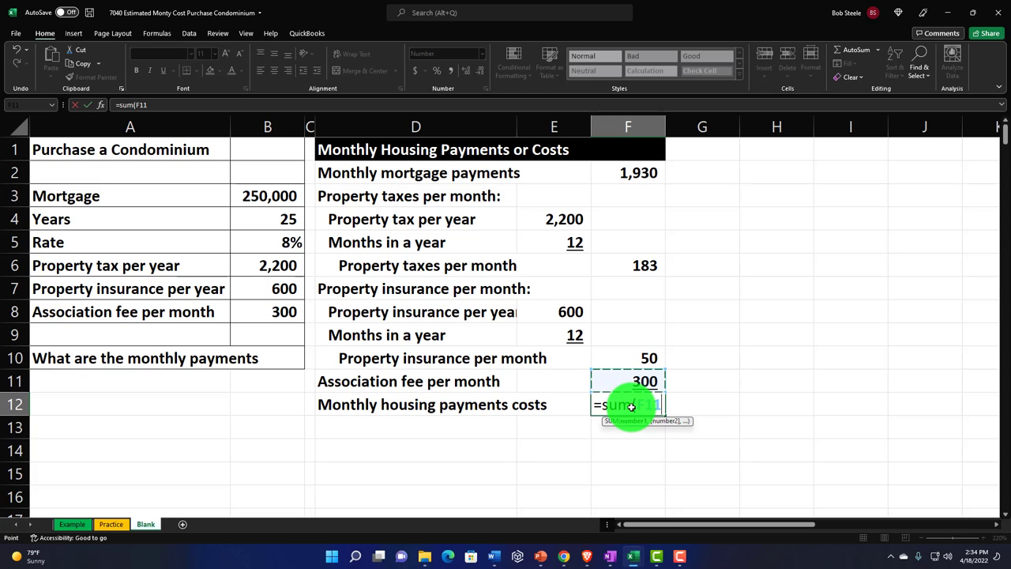
key("shift+Up")
key("shift+Up")
key("shift+Up")
key("shift+Up")
key("shift+Up")
key("shift+Up")
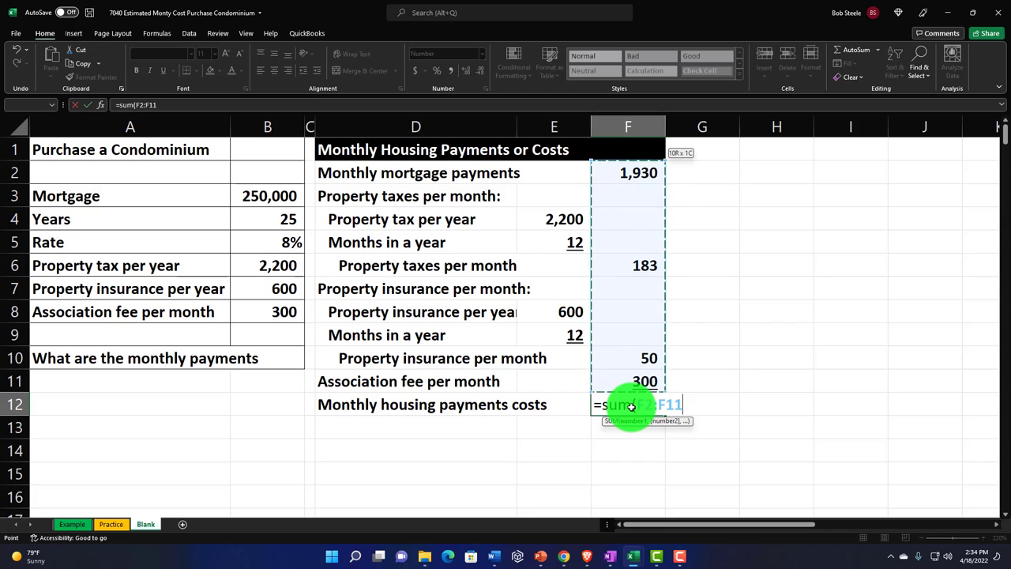
key("Return")
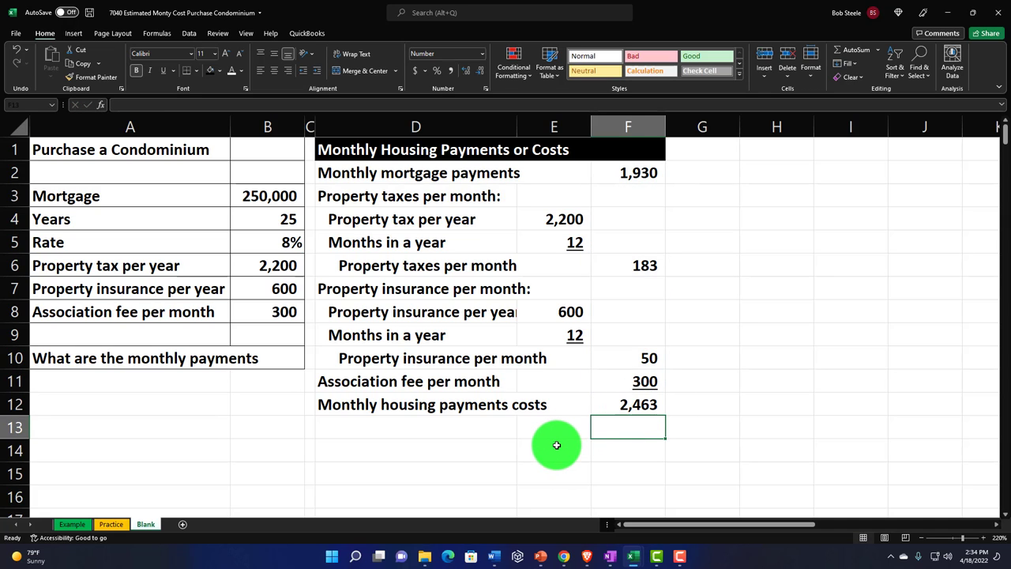
Step: Apply a double underline to the total in cell F12
left_click(607, 407)
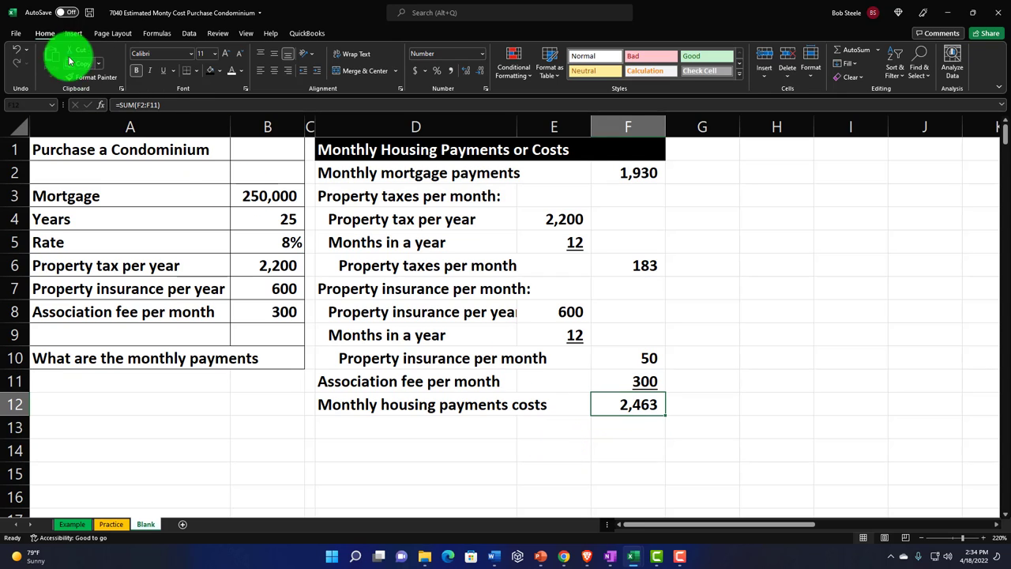
left_click(174, 72)
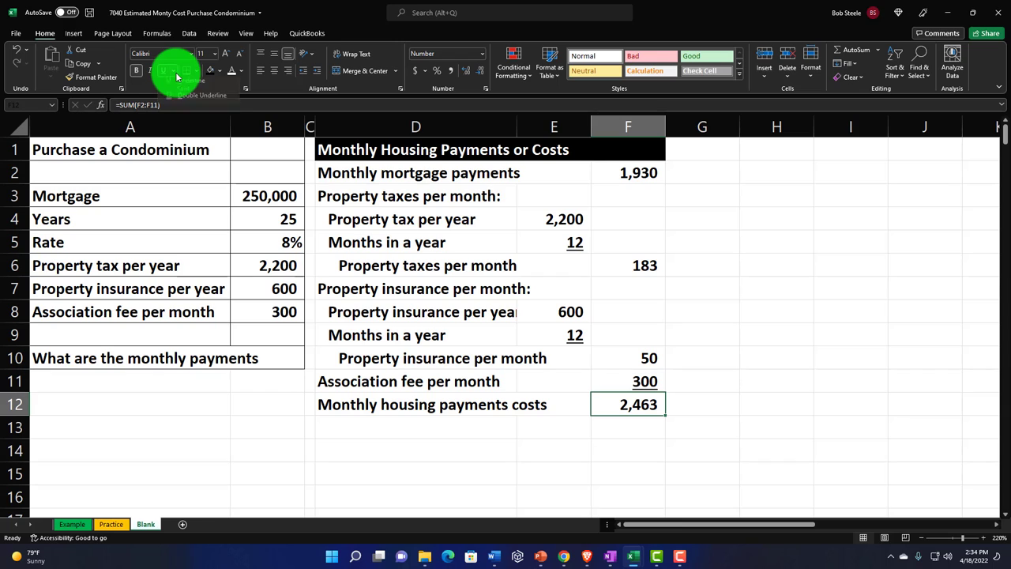
left_click(193, 95)
Step: Fill the housing costs range D2:F12 with a light blue chosen from the standard colour palette
left_click(408, 261)
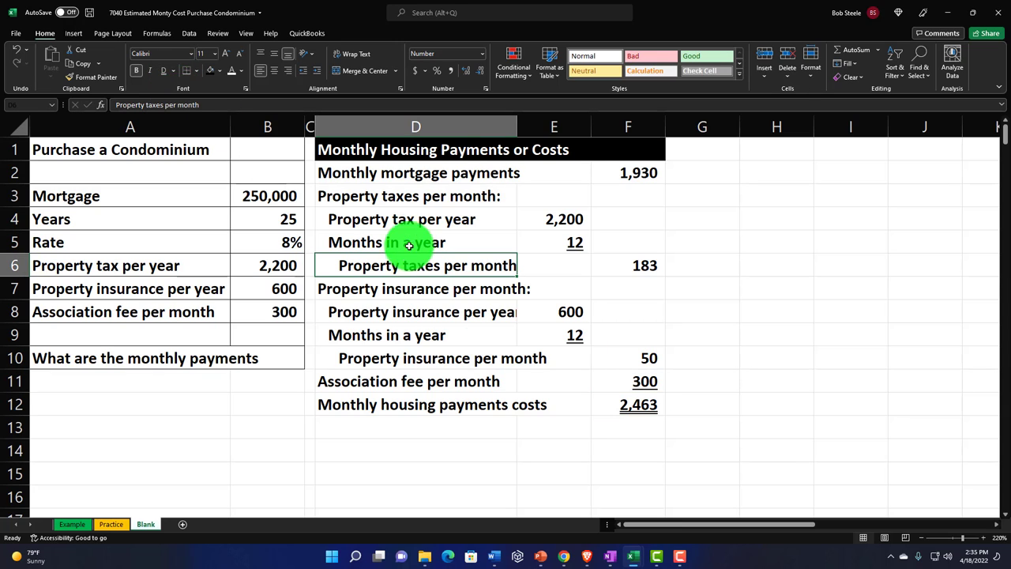
left_click_drag(388, 171, 599, 406)
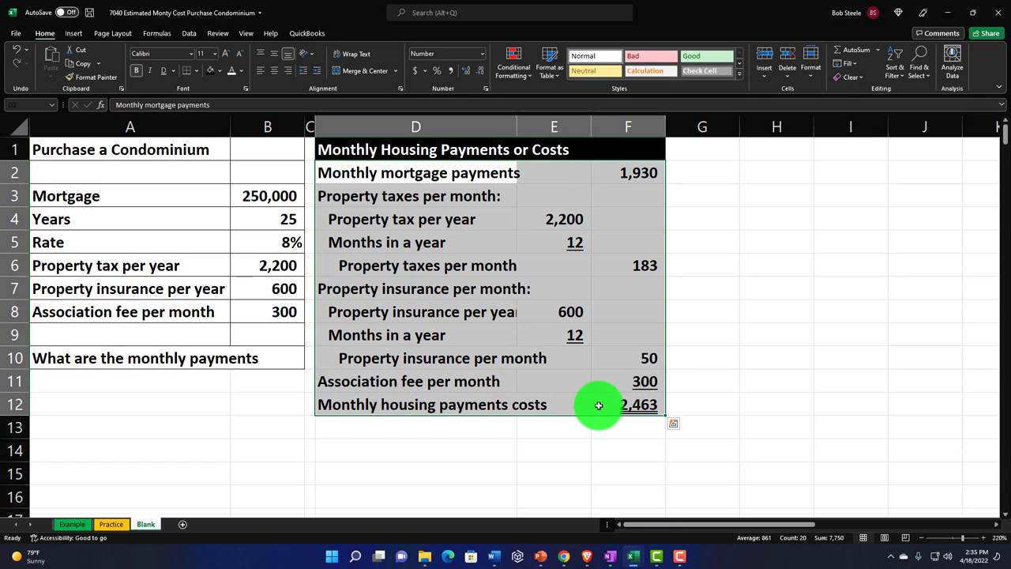
right_click(435, 231)
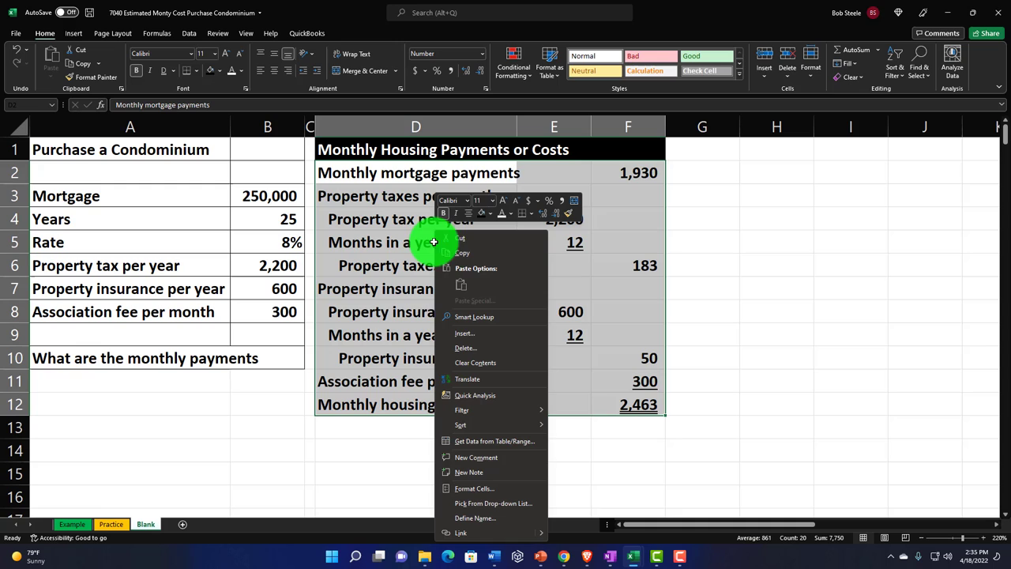
left_click(492, 214)
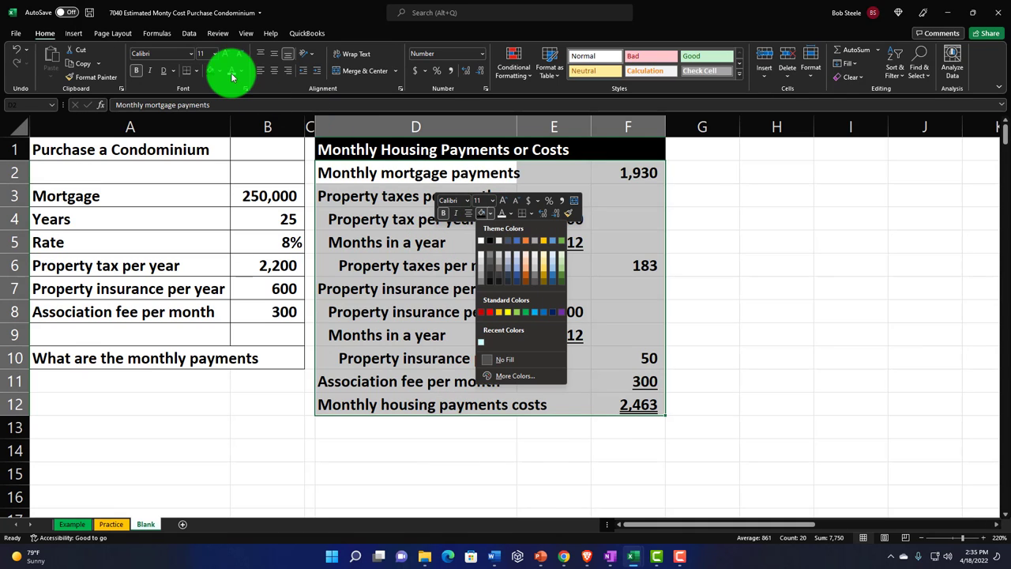
left_click(497, 376)
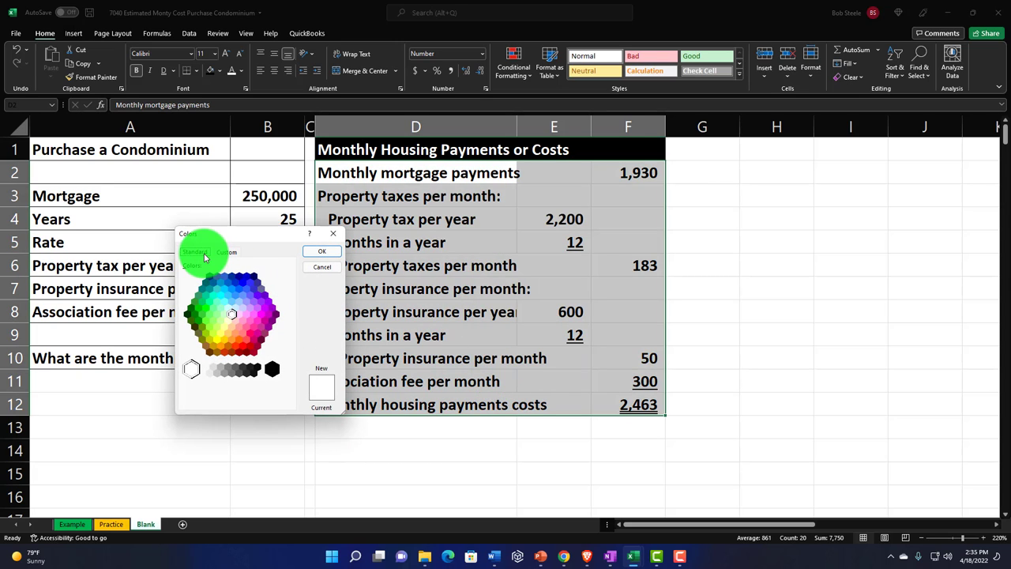
left_click(229, 309)
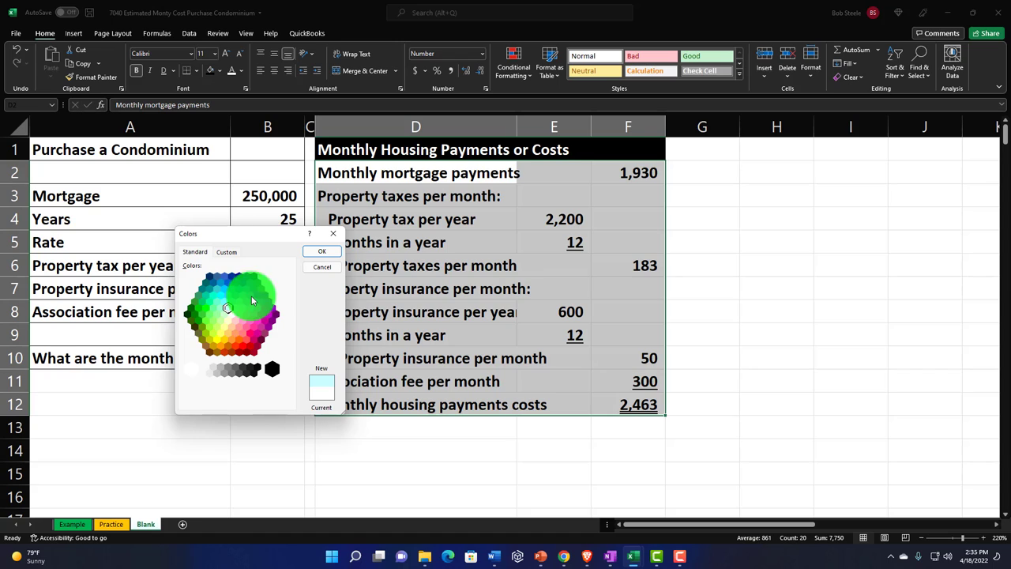
left_click(323, 252)
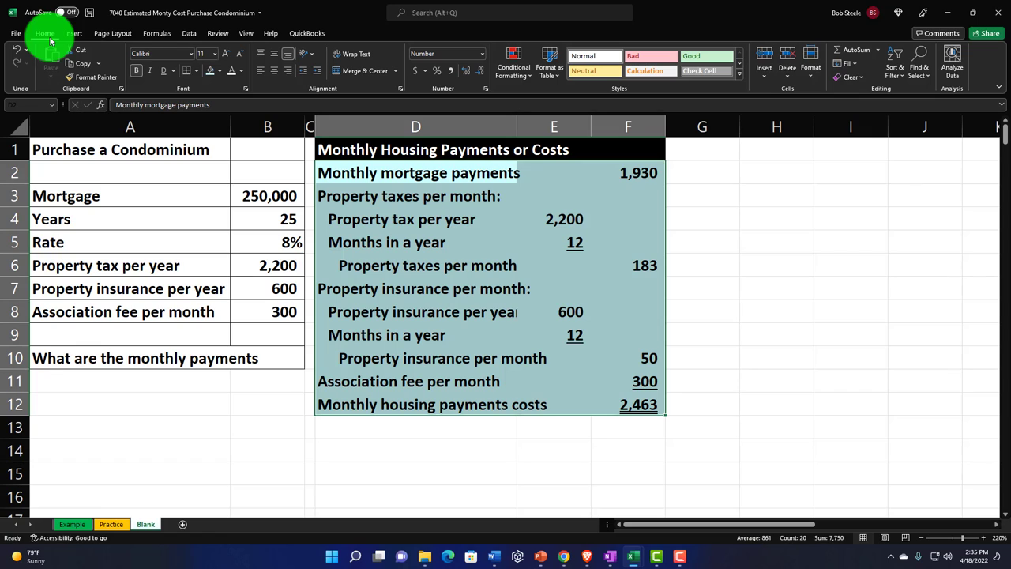
Step: Apply all borders to the housing costs range D2:F12
left_click(199, 71)
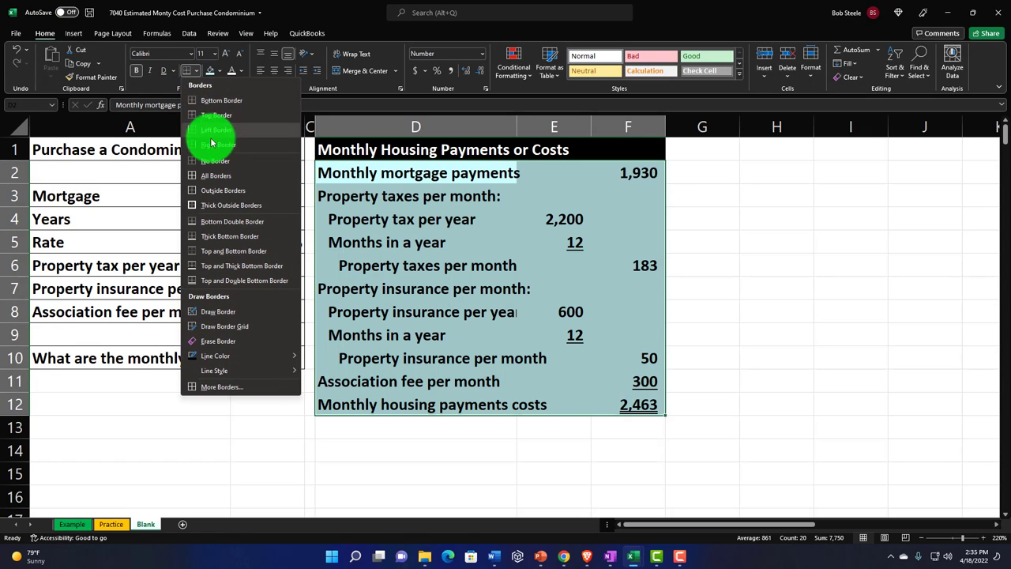
left_click(212, 177)
left_click(464, 268)
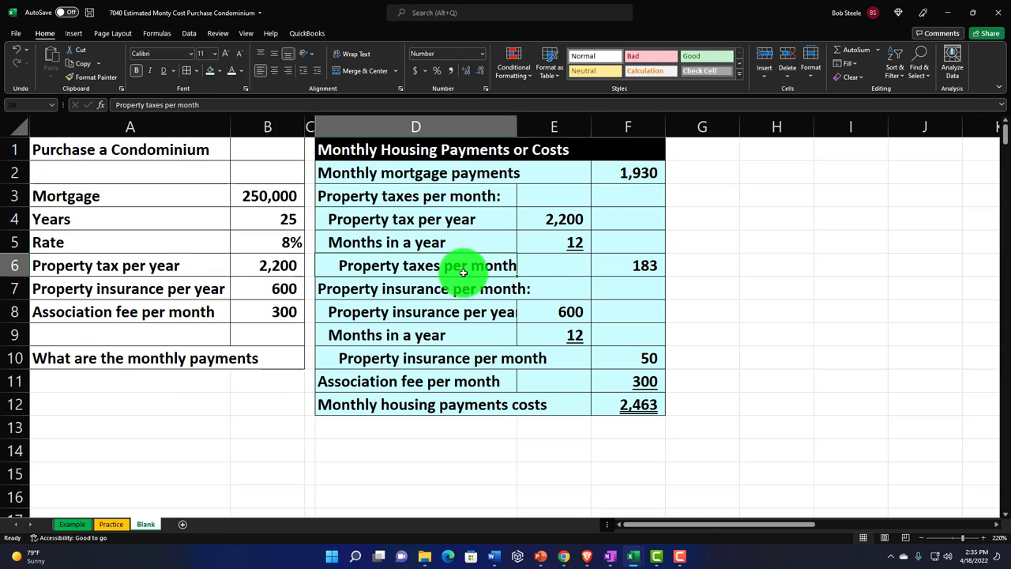
Step: Copy the format of the narrow column C onto column G with Format Painter to make it a matching spacer
left_click(859, 273)
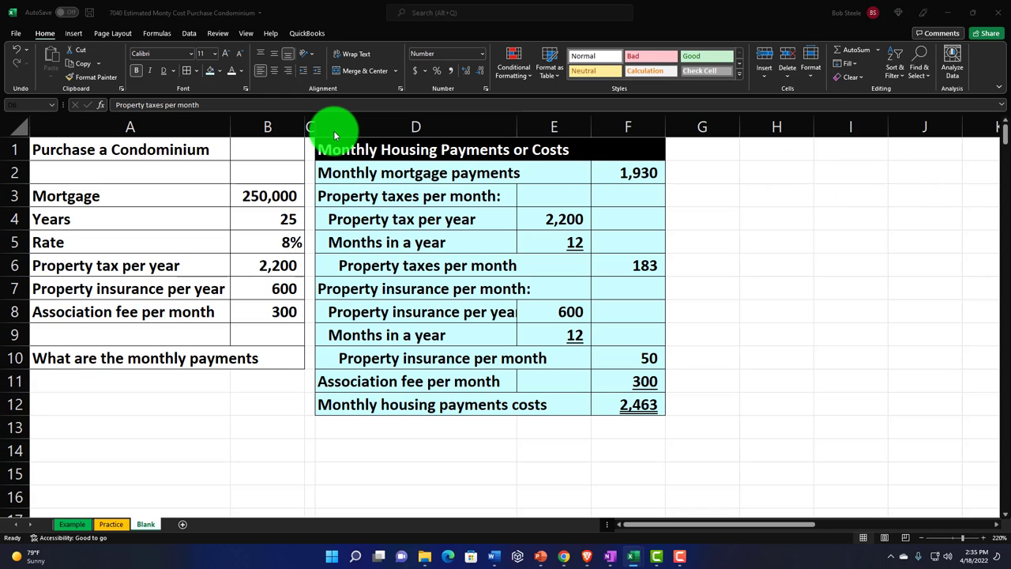
left_click(306, 124)
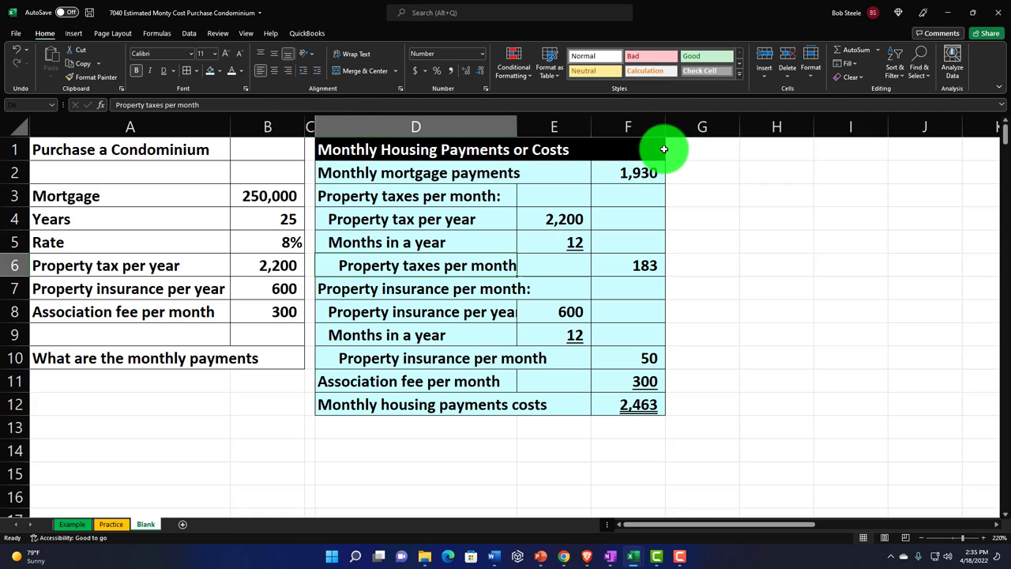
left_click(700, 127)
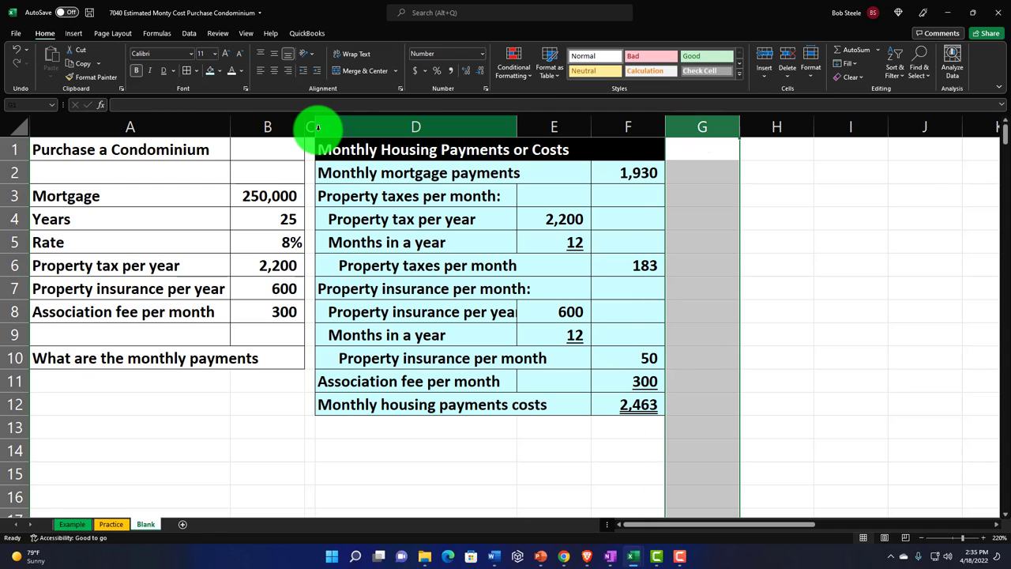
mouse_move(313, 127)
left_mouse_down()
mouse_move(323, 131)
mouse_move(311, 129)
left_mouse_up()
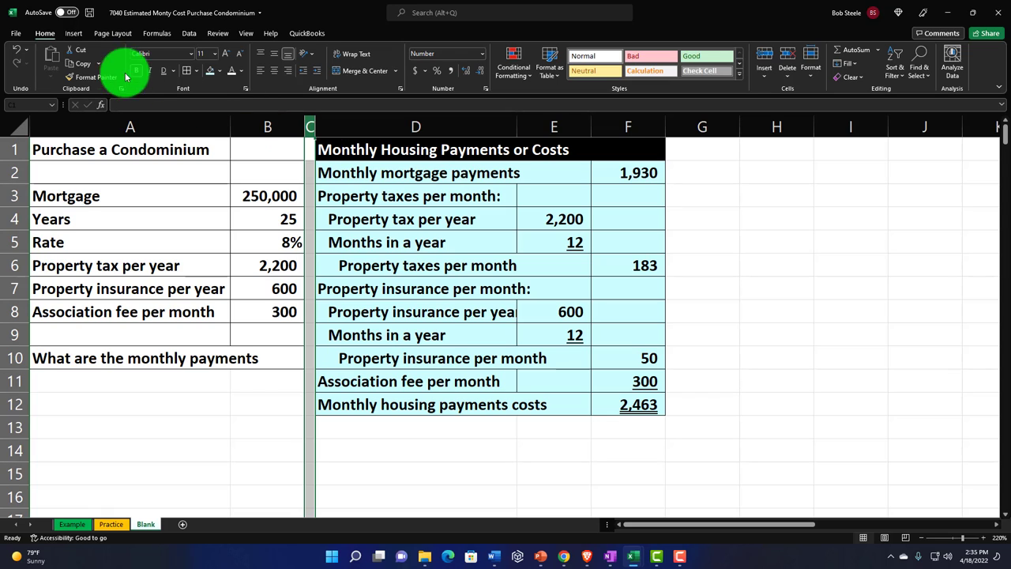
left_click(81, 79)
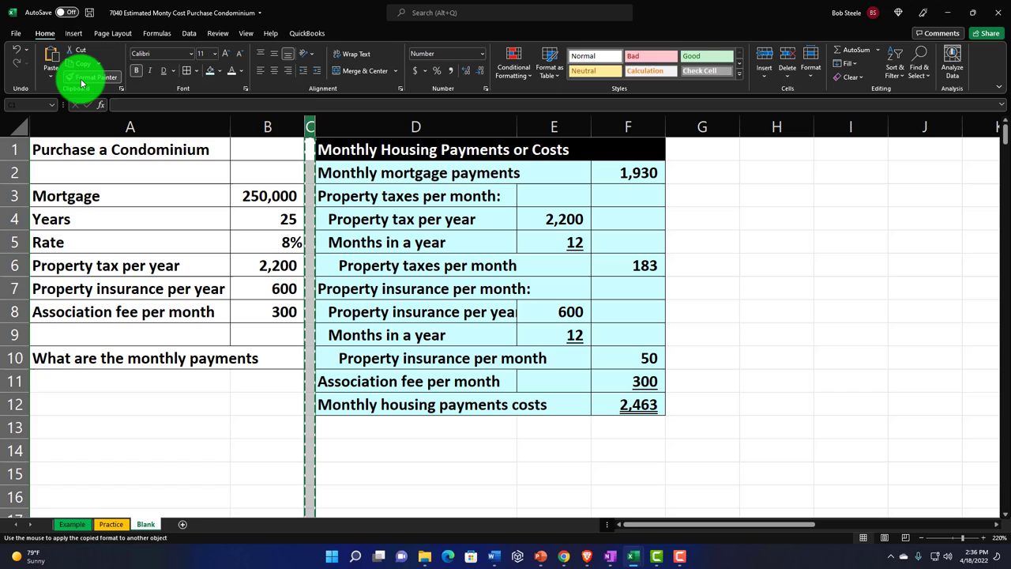
left_click(714, 123)
left_click(703, 172)
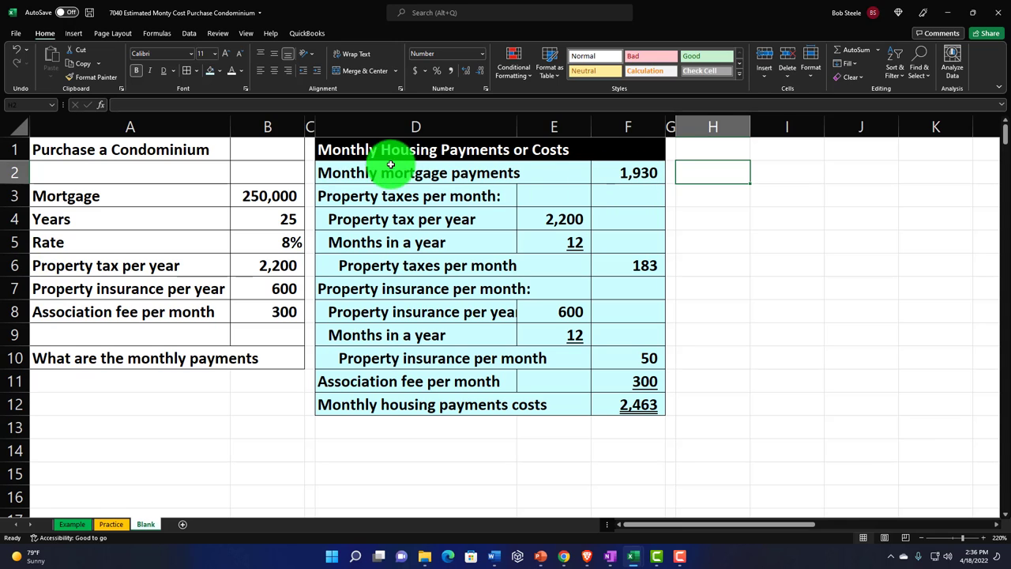
Step: Hide columns C through F
left_click_drag(311, 124, 600, 126)
right_click(519, 192)
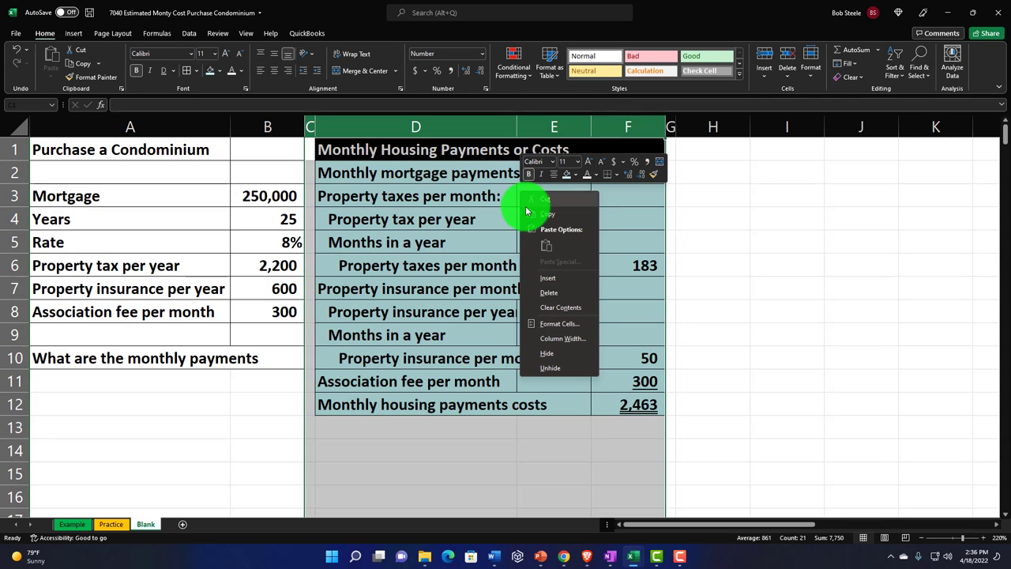
left_click(547, 353)
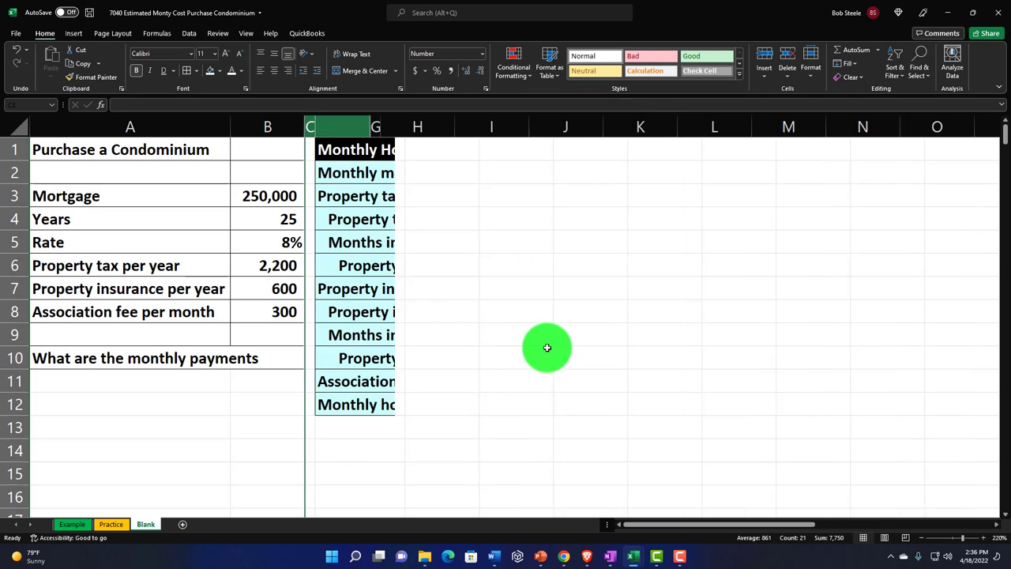
left_click(440, 261)
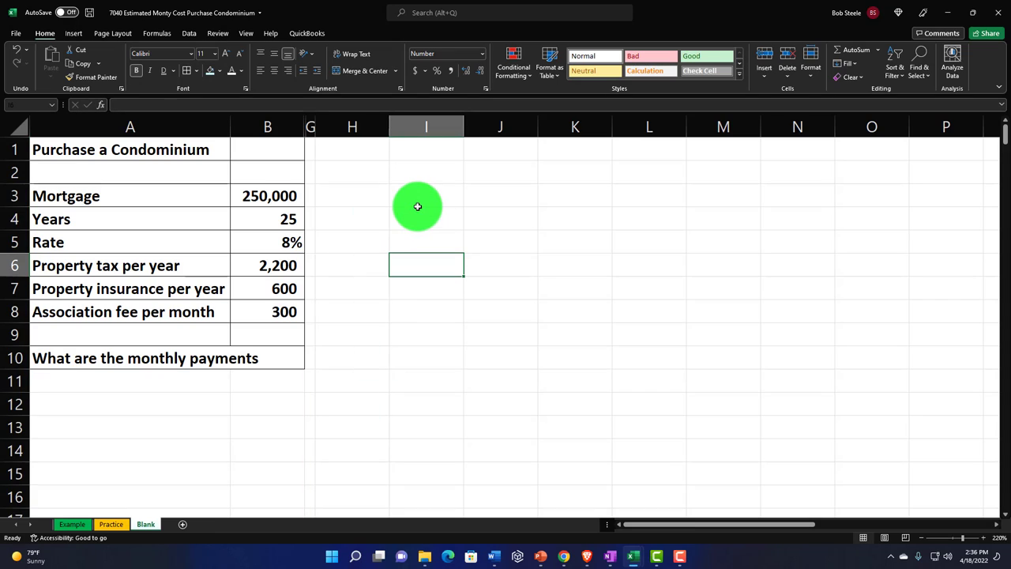
left_click(363, 151)
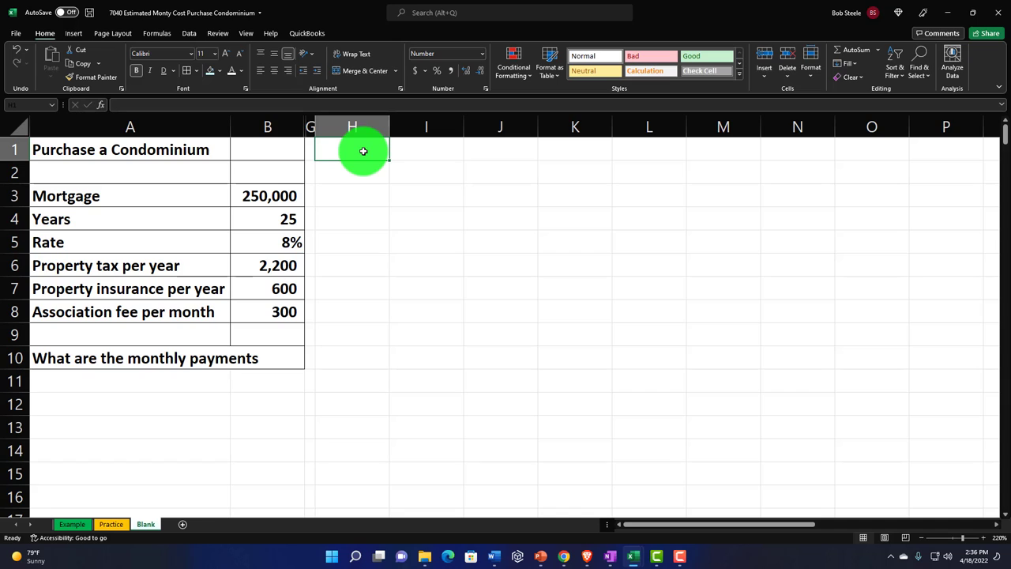
key("Return")
left_click(363, 151)
key("Return")
left_click(363, 151)
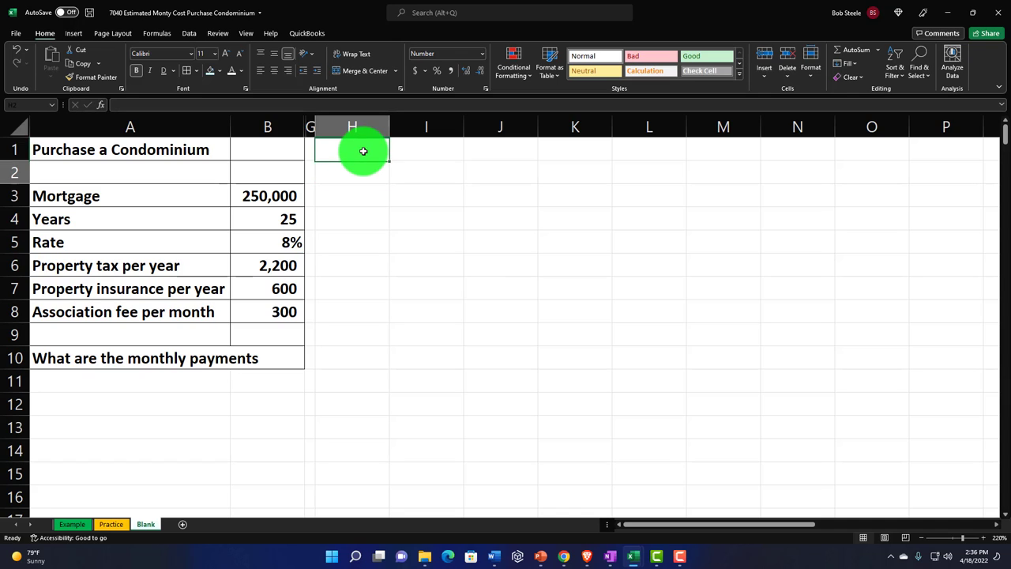
key("Return")
left_click(363, 151)
key("Return")
left_click(363, 151)
key("Right")
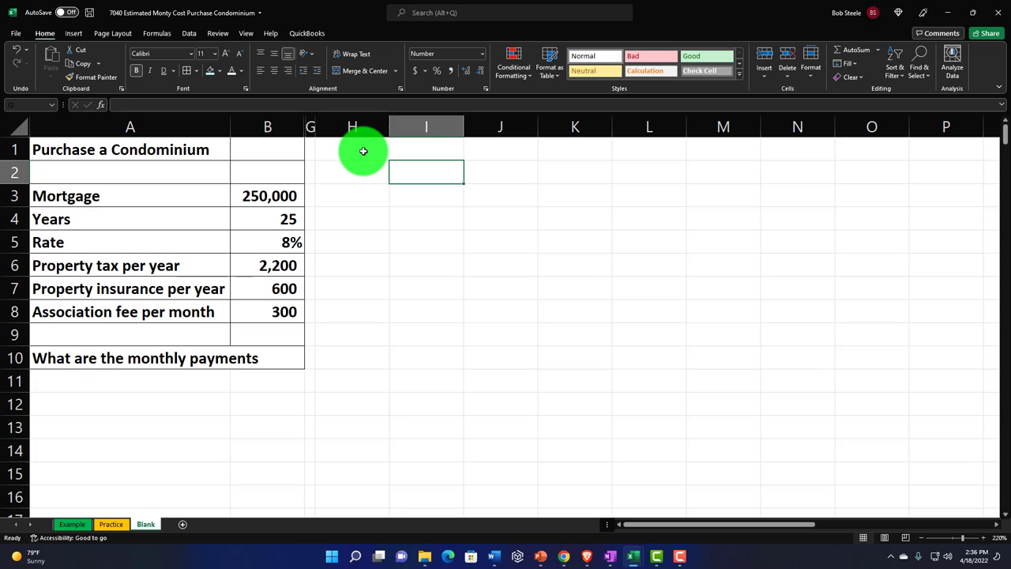
key("Return")
key("Up")
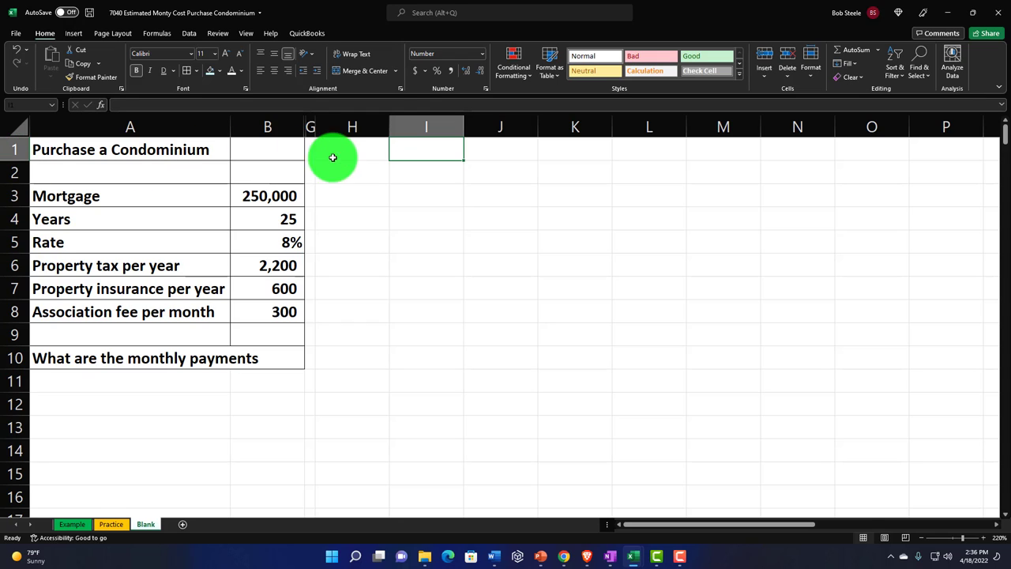
left_click_drag(332, 157, 355, 171)
left_click_drag(410, 154, 420, 166)
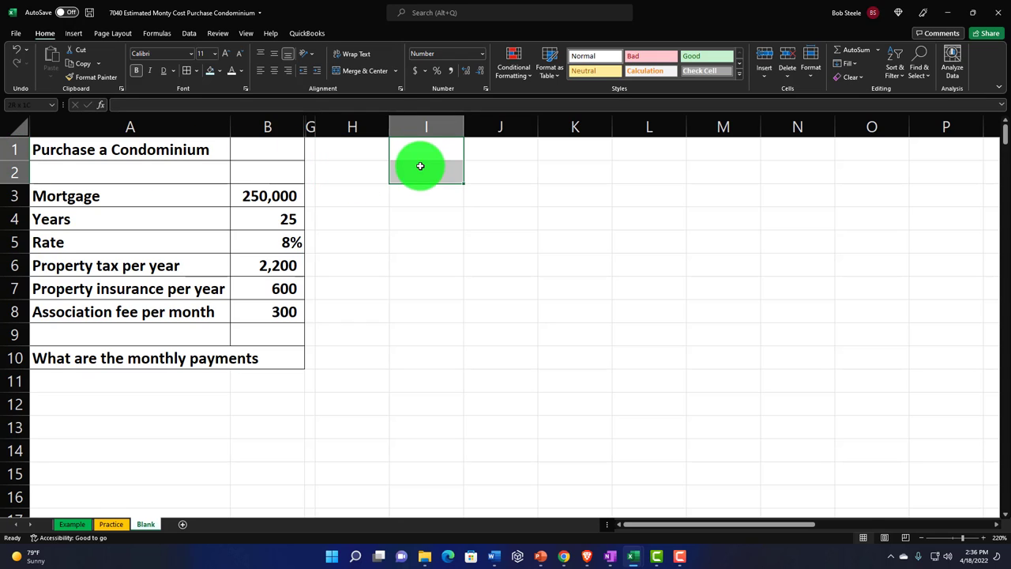
left_click_drag(514, 151, 514, 166)
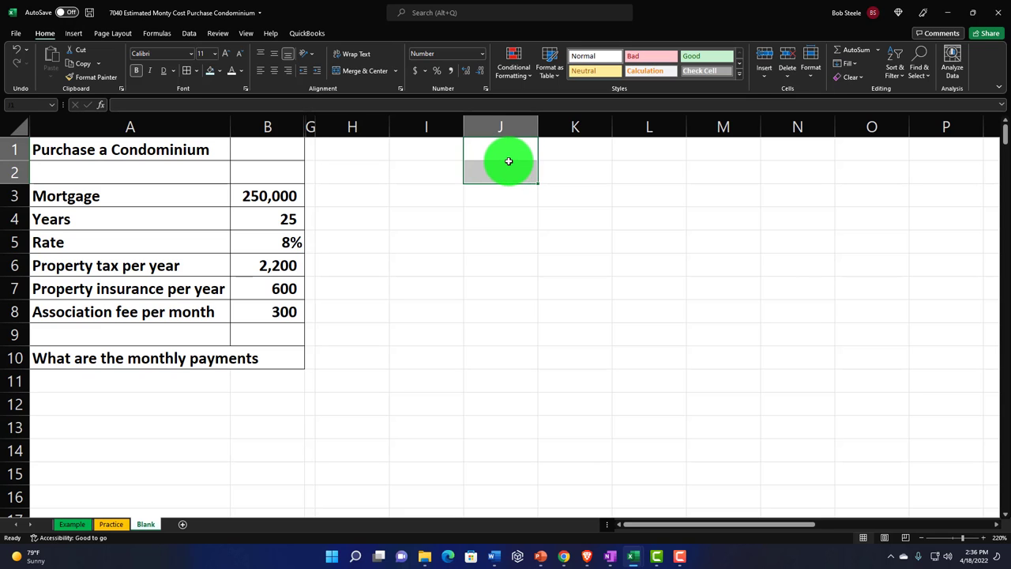
left_click(75, 33)
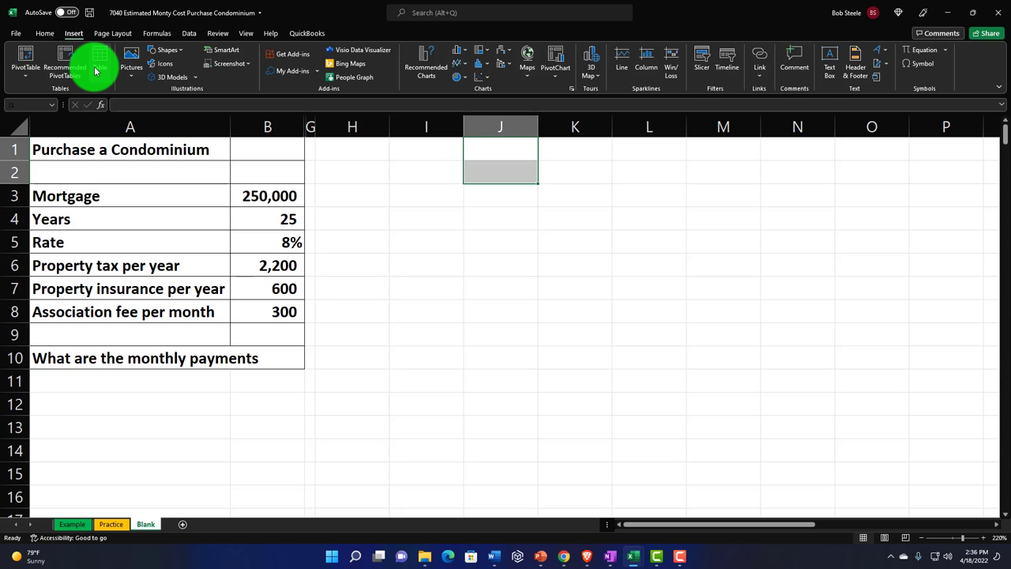
left_click(44, 33)
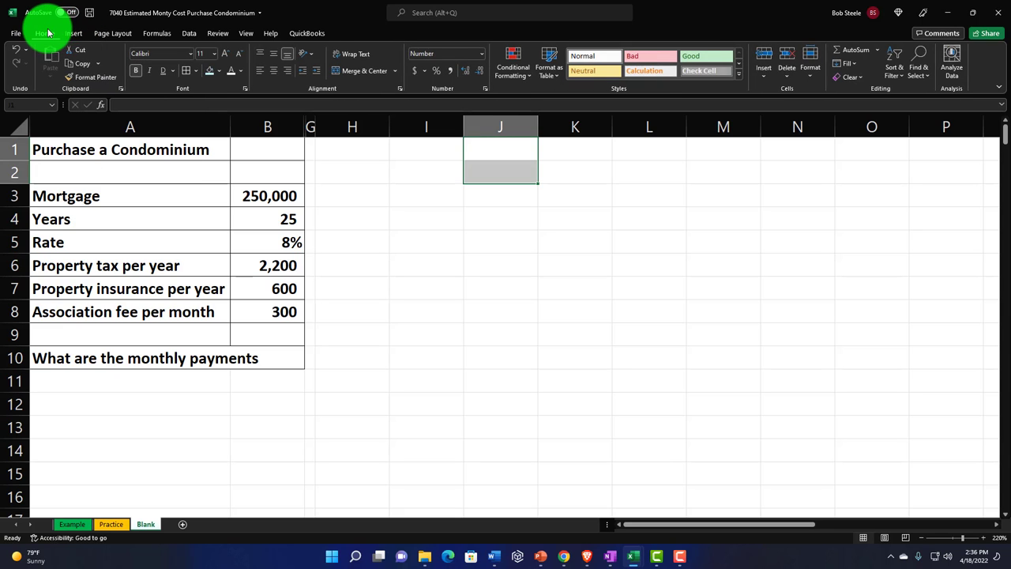
Step: Enter the column headings "Year", "Months", "Payments" and "Interest" in cells H2 through K2
left_click(354, 166)
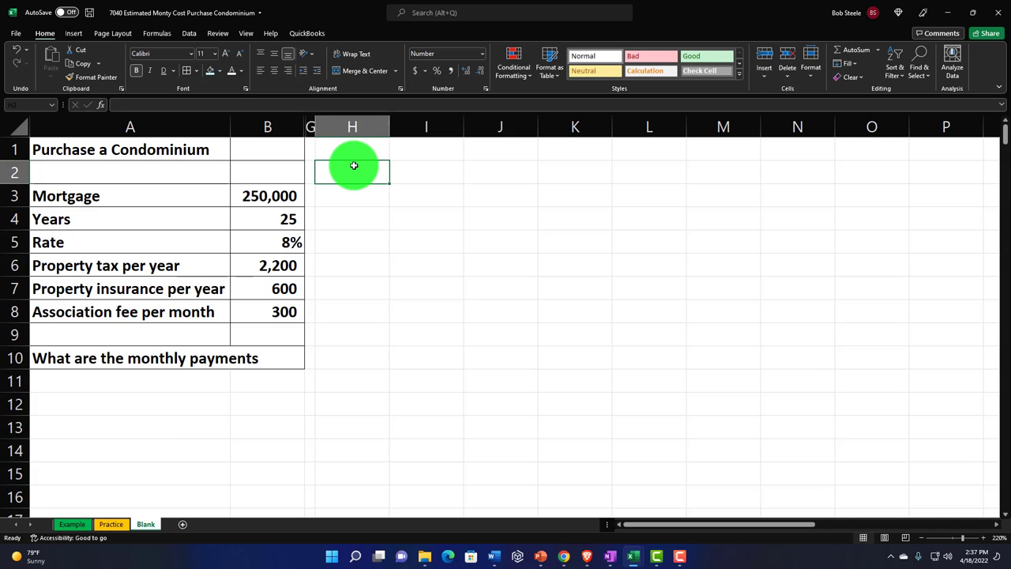
type("Ye")
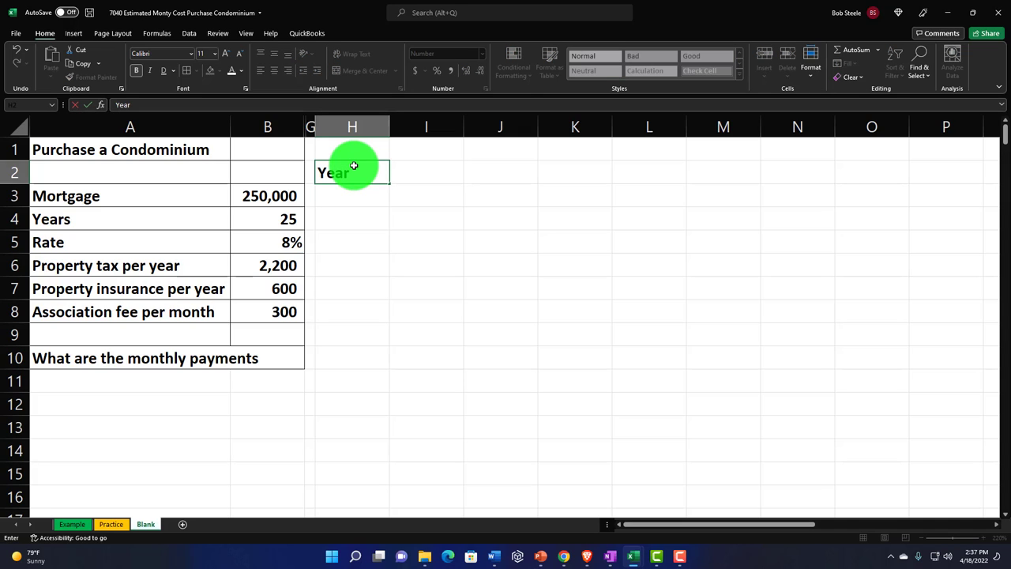
type("ar")
key("Tab")
type("Mo")
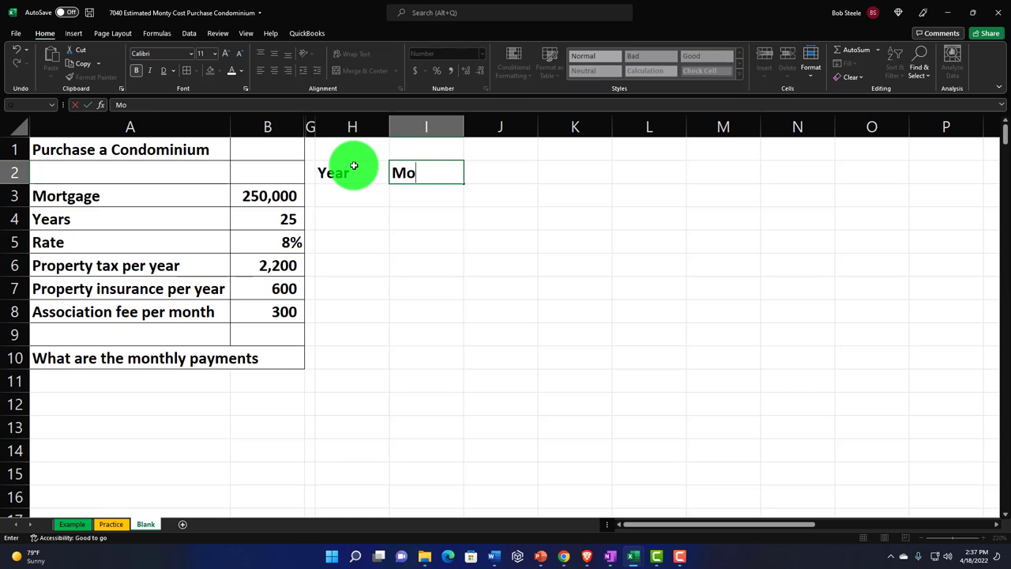
type("nths")
key("Tab")
type("Pa")
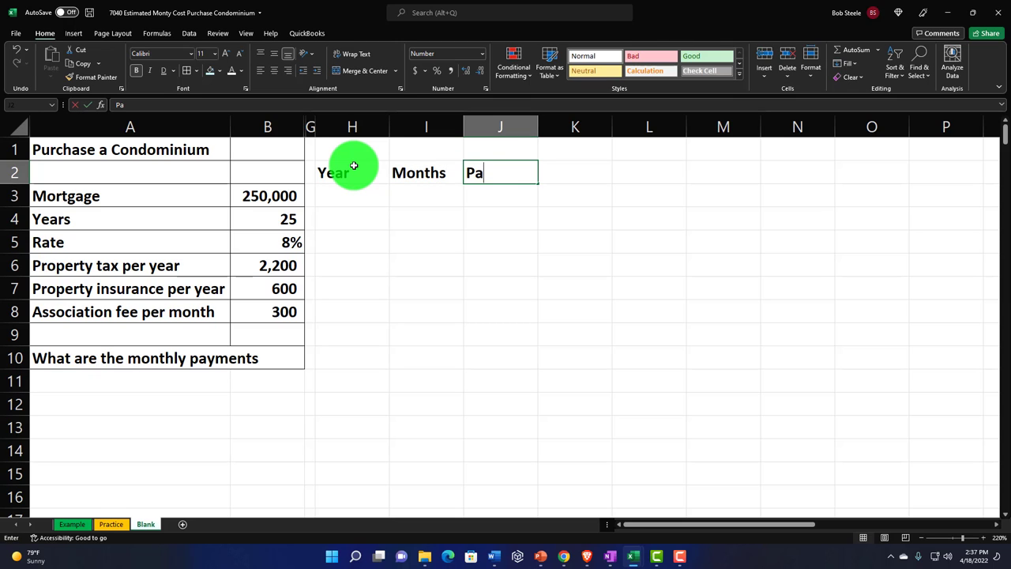
type("yments")
key("Tab")
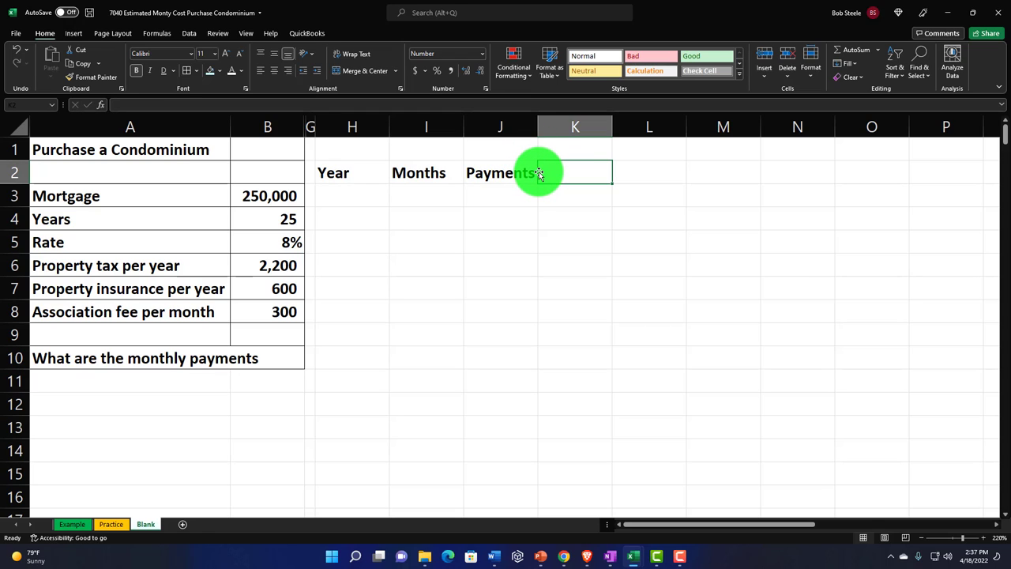
type("Interest")
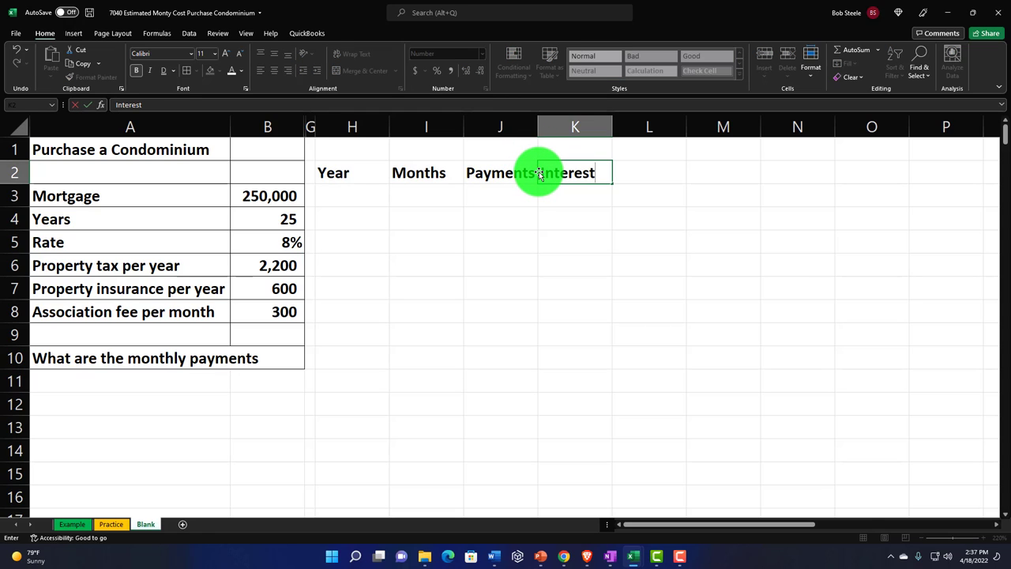
key("Tab")
Step: Enter the two-row heading "Loan" in L1 and "Decrease" in L2
key("Up")
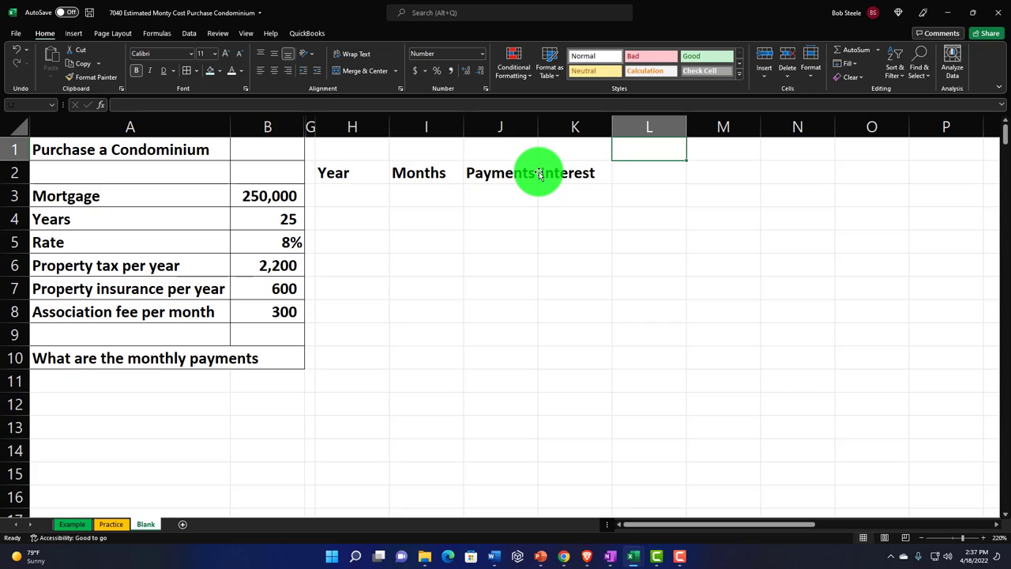
type("Loan")
key("Return")
type("De")
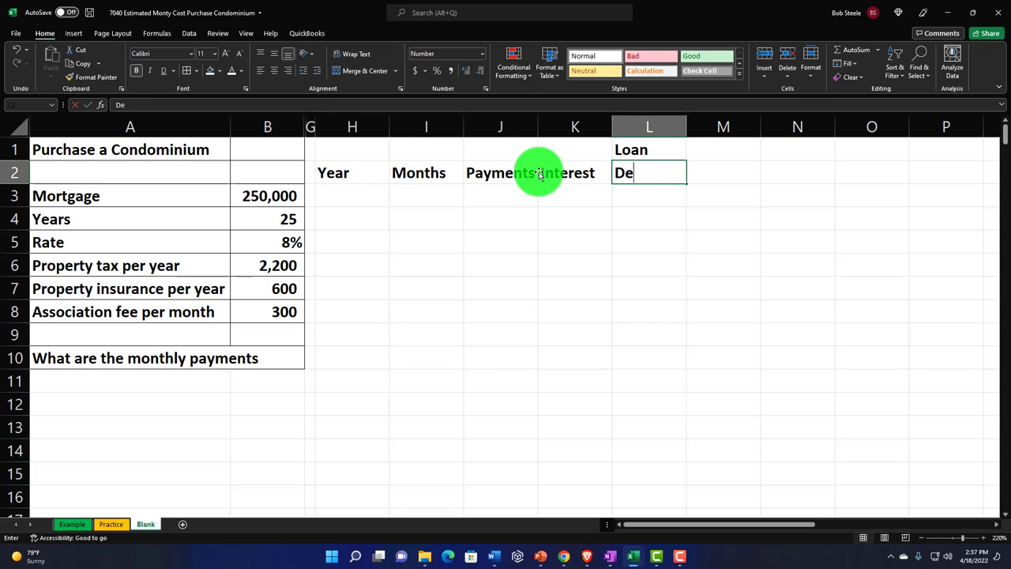
type("crease")
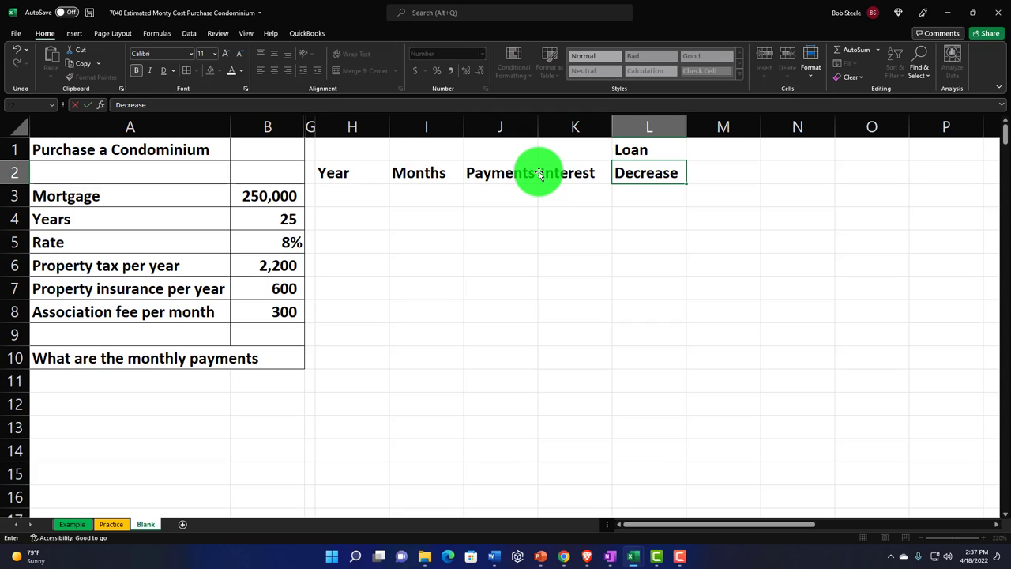
Step: Enter the two-row heading "Loan" in M1 and "Balance" in M2
key("Tab")
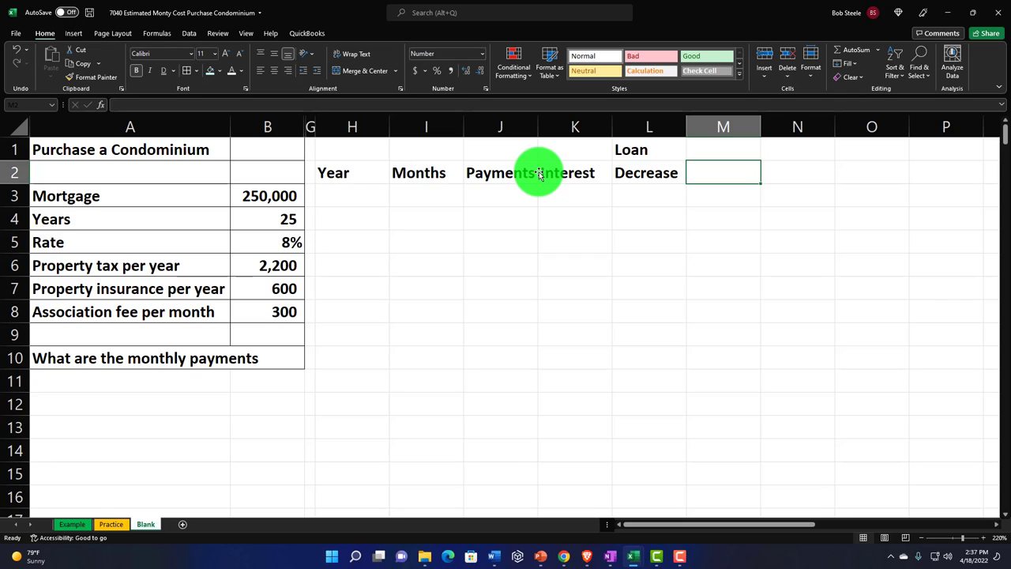
key("Up")
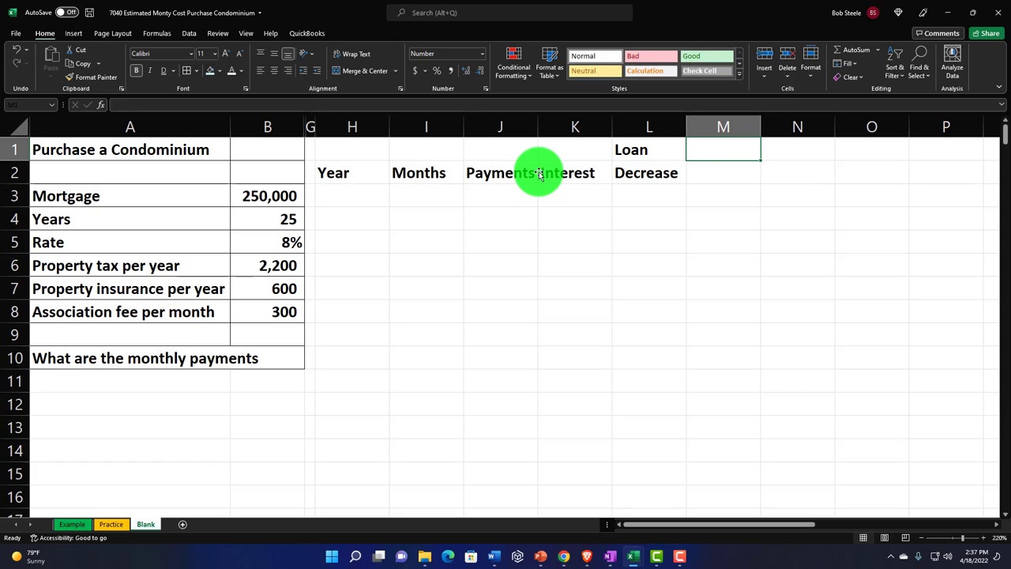
type("Loan")
key("Return")
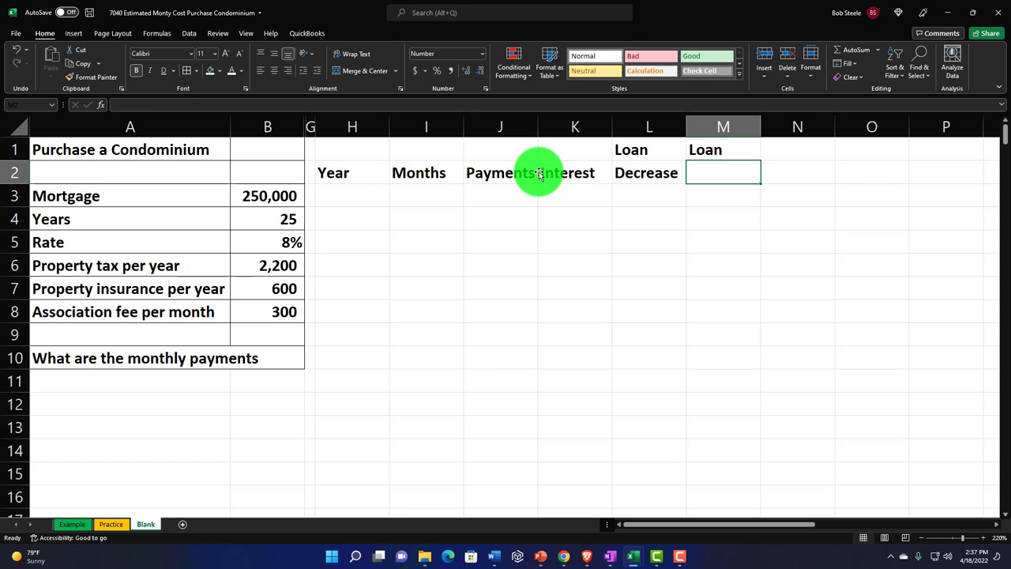
type("Balance")
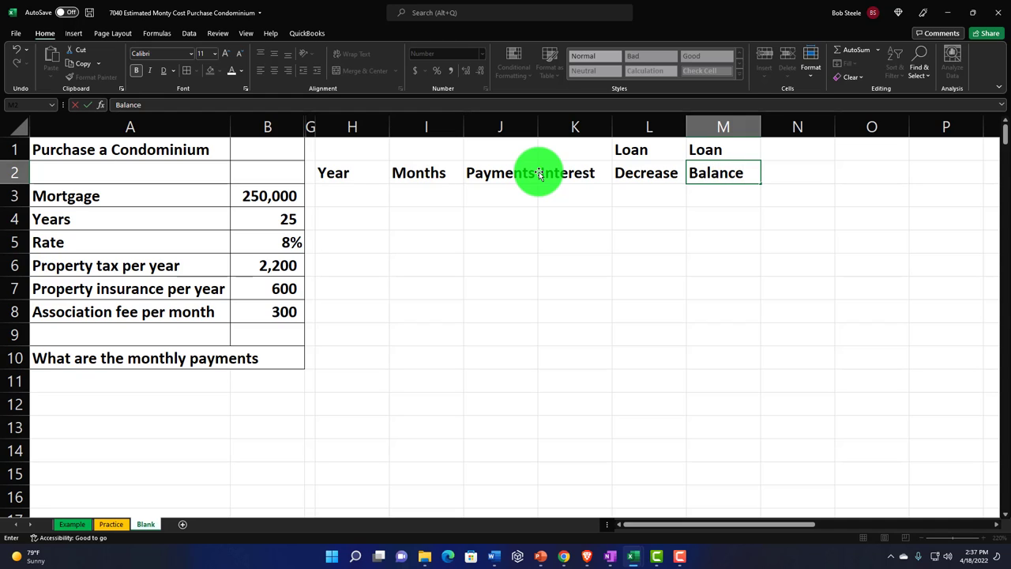
key("Return")
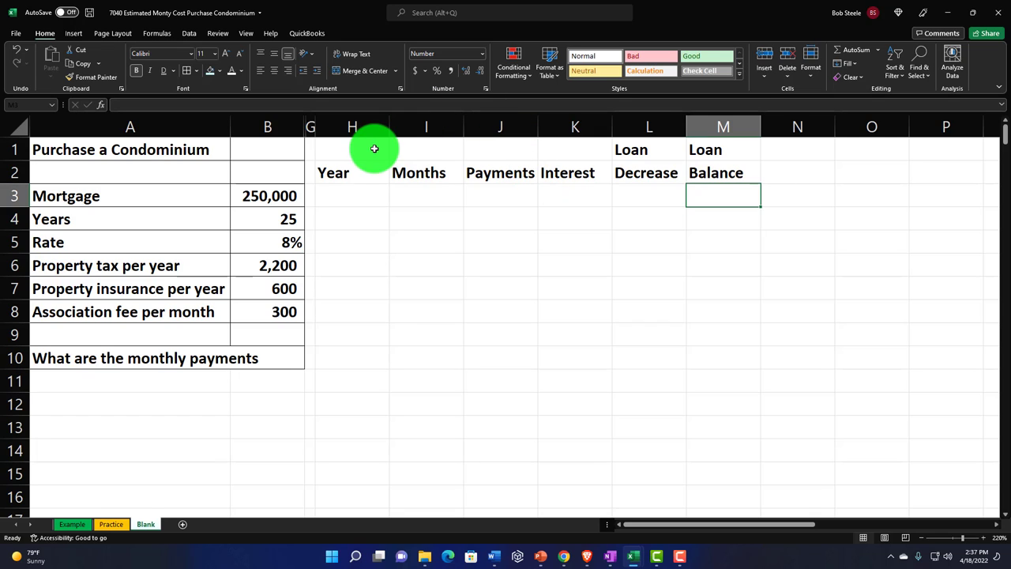
Step: Format the table header H1:M2 with a black fill, white font and centered text
left_click_drag(375, 149, 715, 178)
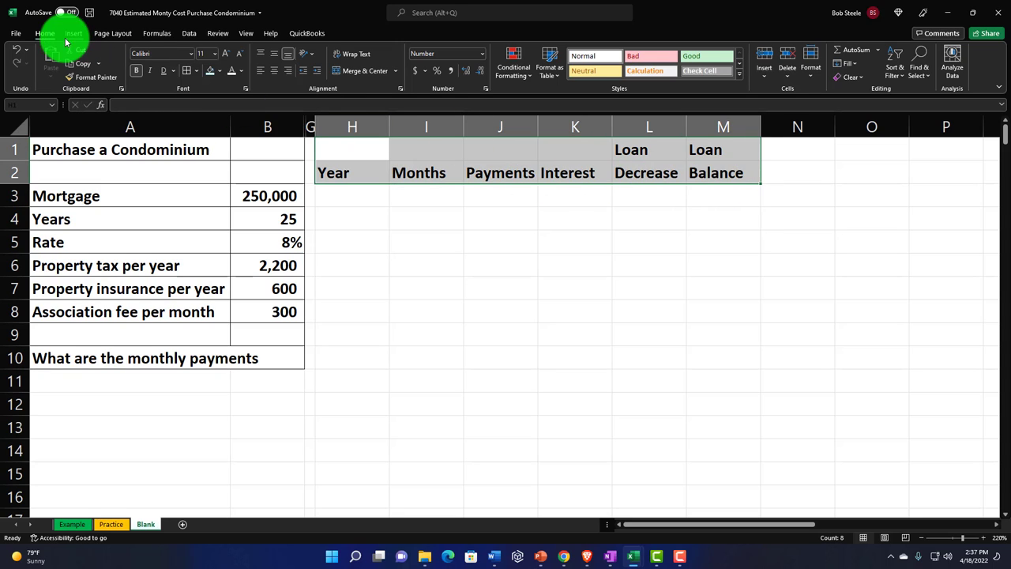
left_click(221, 71)
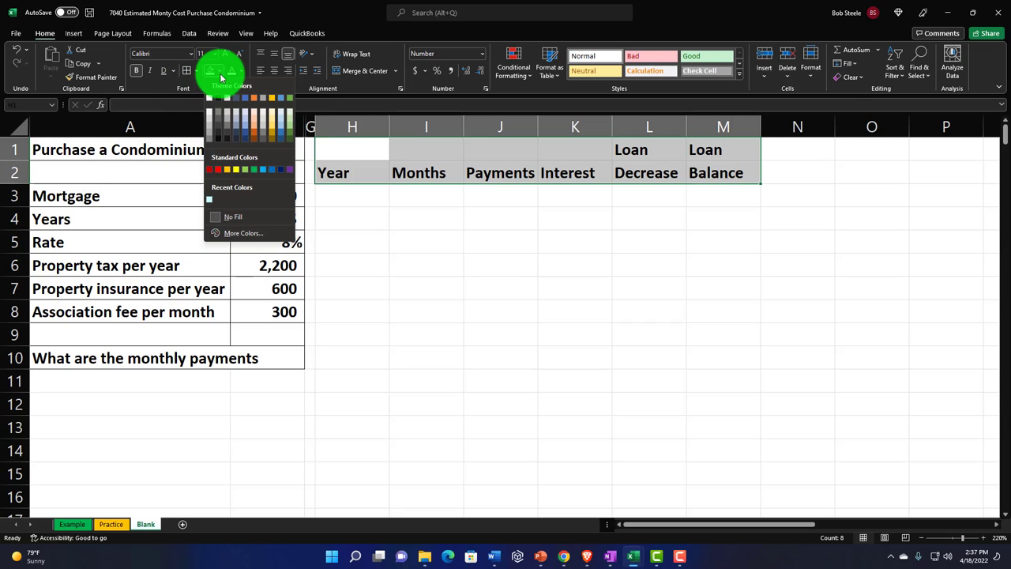
left_click(217, 97)
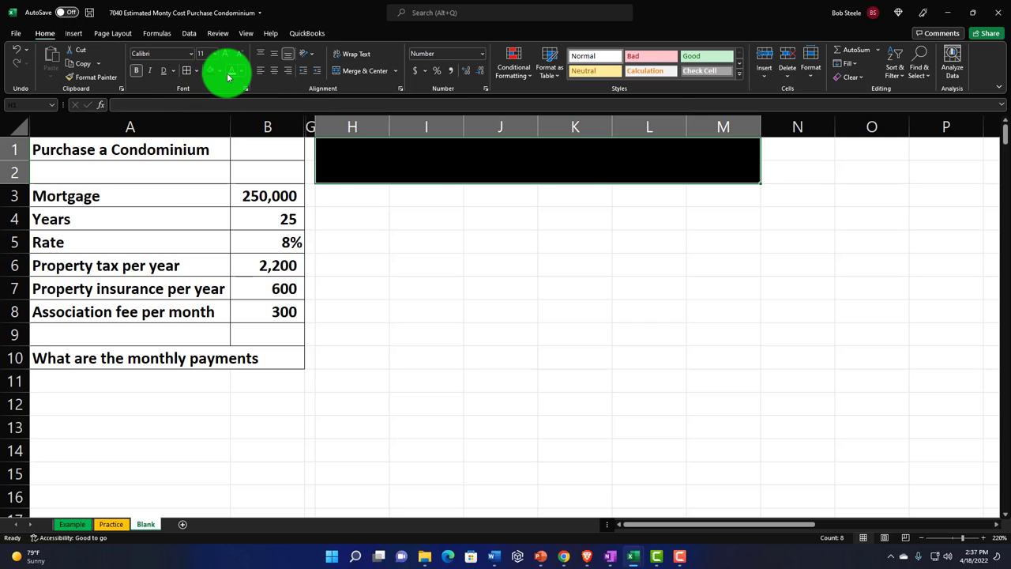
left_click(228, 76)
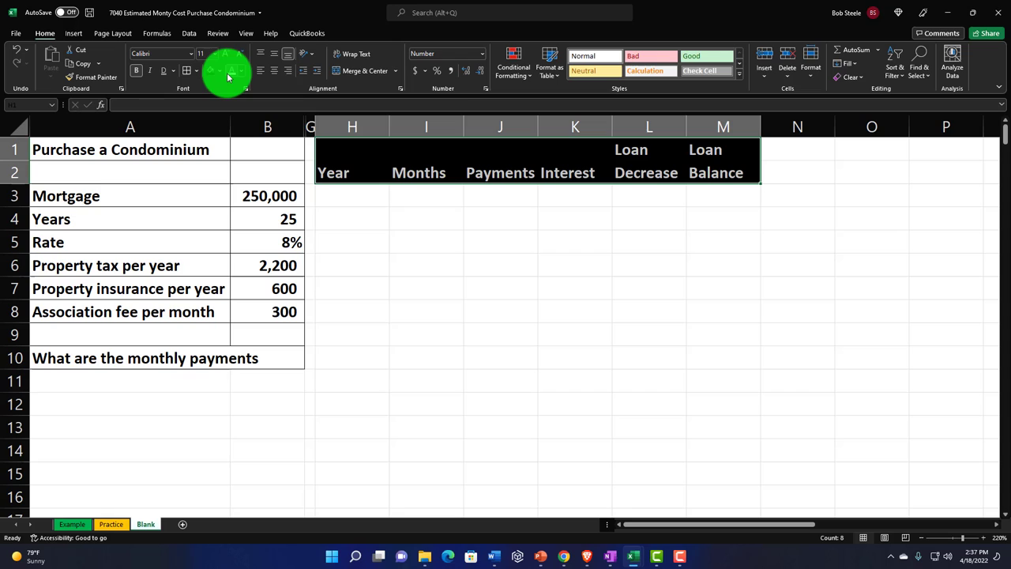
left_click(273, 76)
left_click(376, 204)
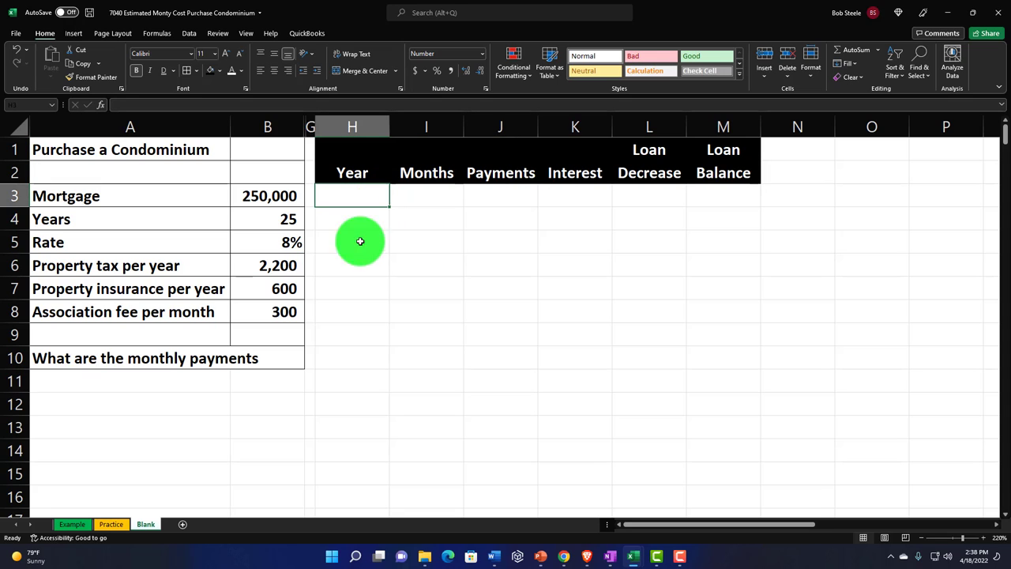
Step: Calculate the total number of loan months in B12 with the formula =25*12
left_click(248, 401)
type("=25")
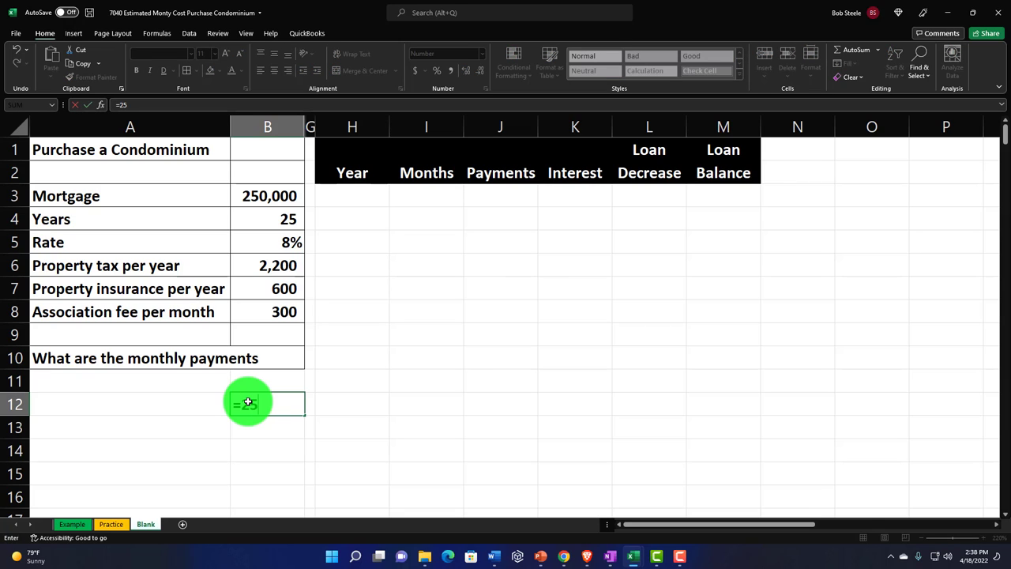
type("*12")
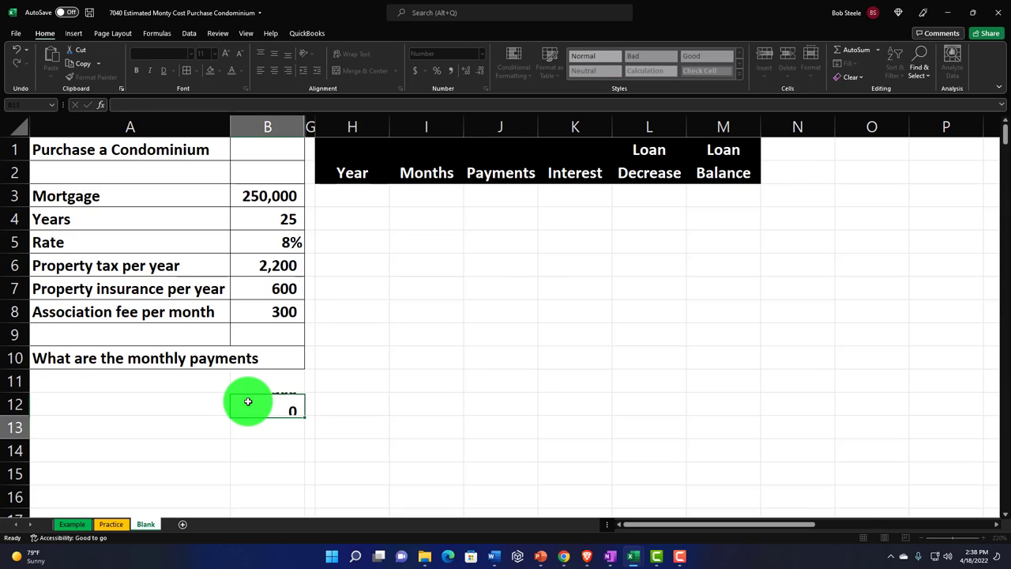
key("Return")
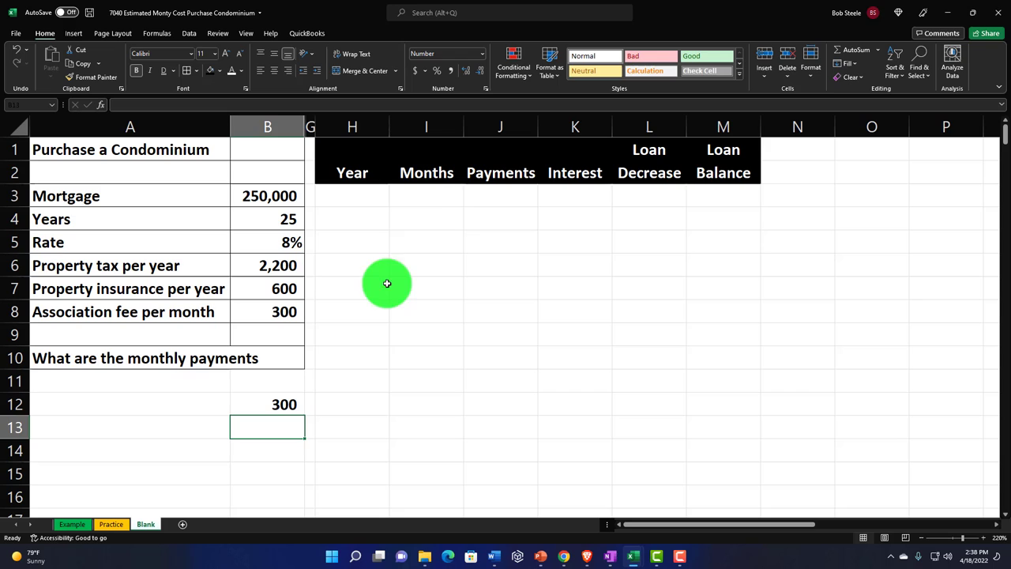
Step: Enter the starting month numbers 0 in I3 and 1 in I4 under Months
left_click(429, 199)
type("0")
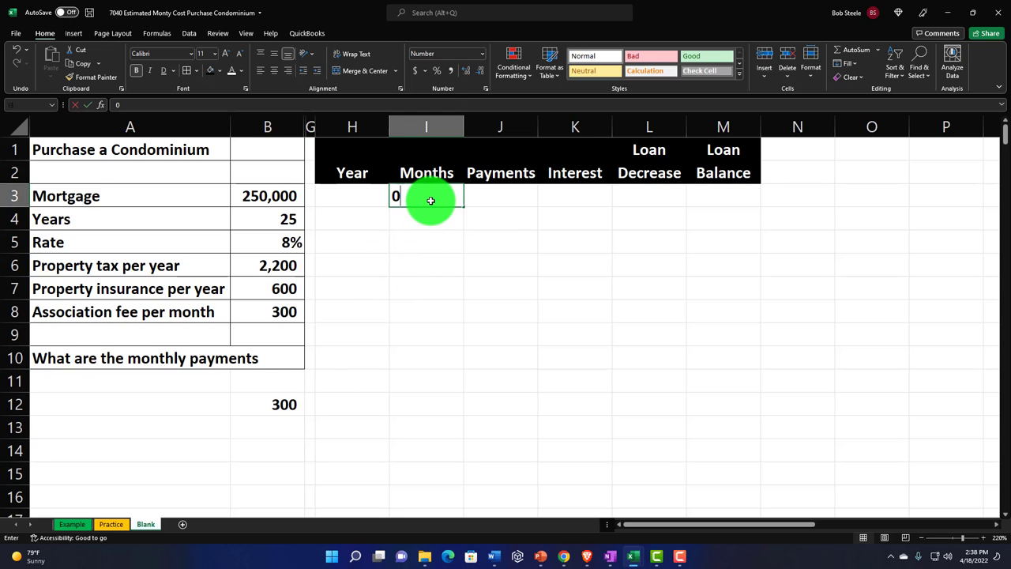
key("Return")
type("1")
key("Return")
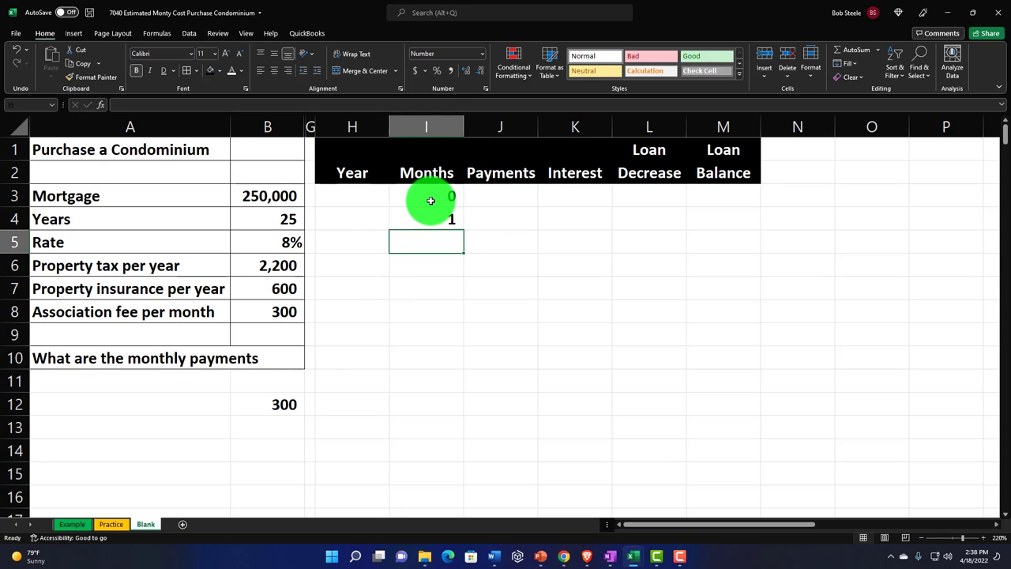
Step: Extend the month series from I3:I4 down to 300 in I303 and center the numbers
left_click_drag(431, 201, 430, 215)
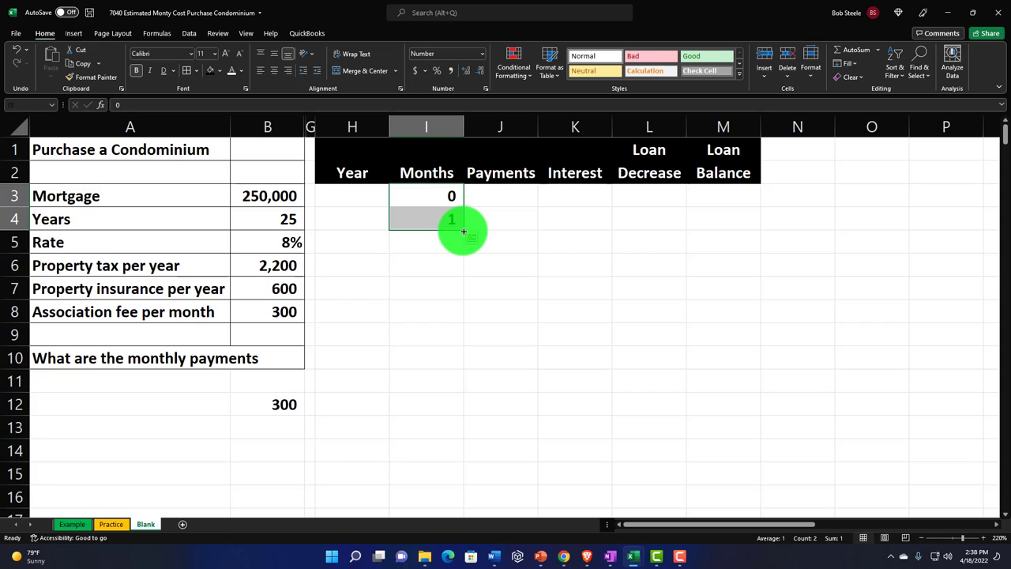
left_click_drag(464, 232, 464, 232)
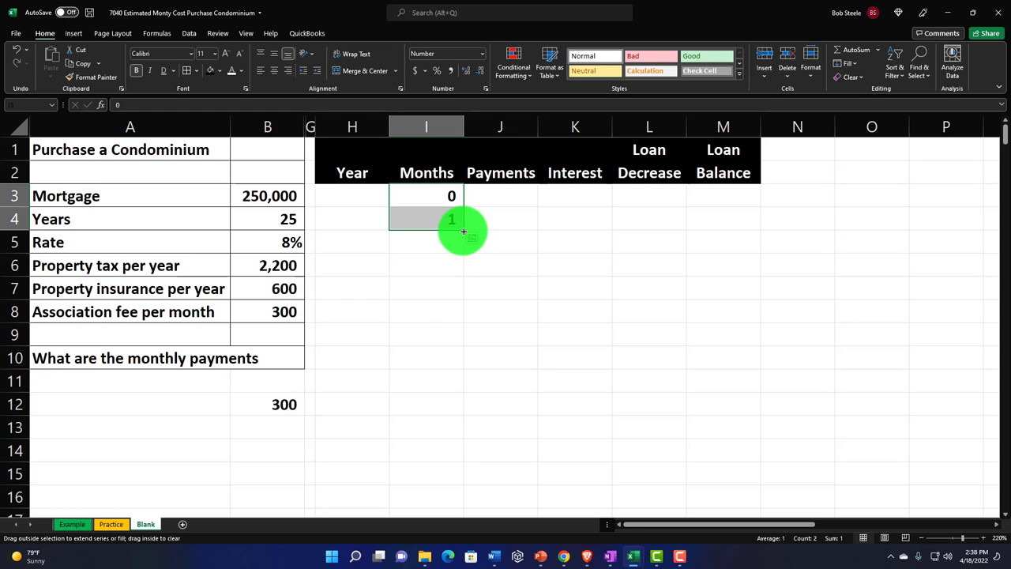
left_click_drag(464, 232, 463, 233)
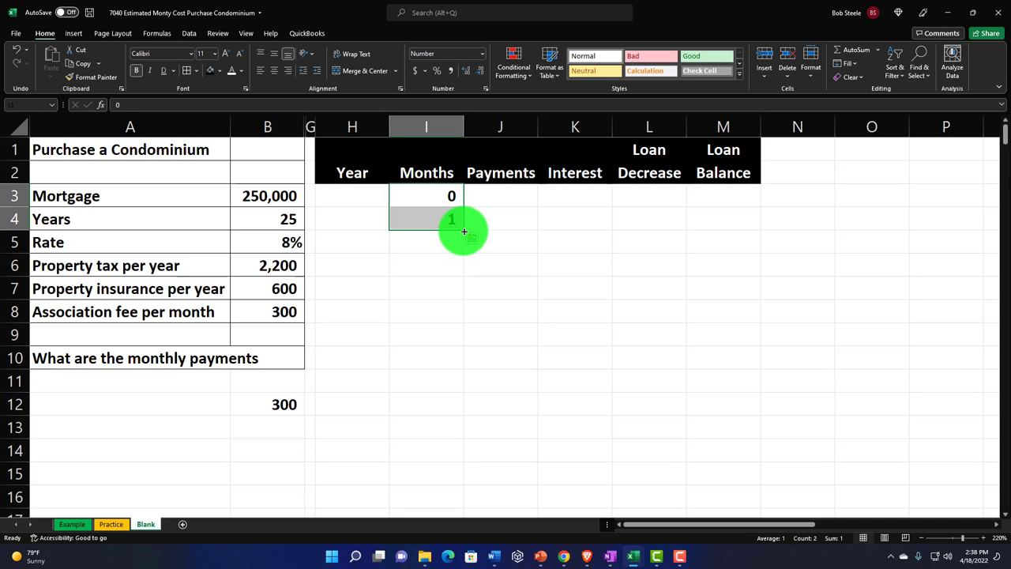
left_click_drag(464, 231, 447, 481)
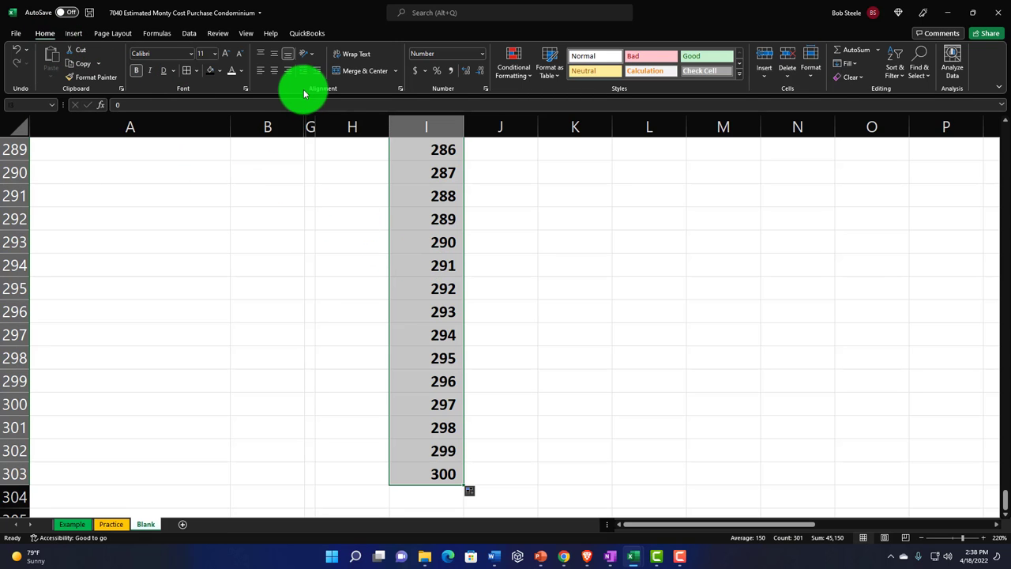
key("ctrl+BackSpace")
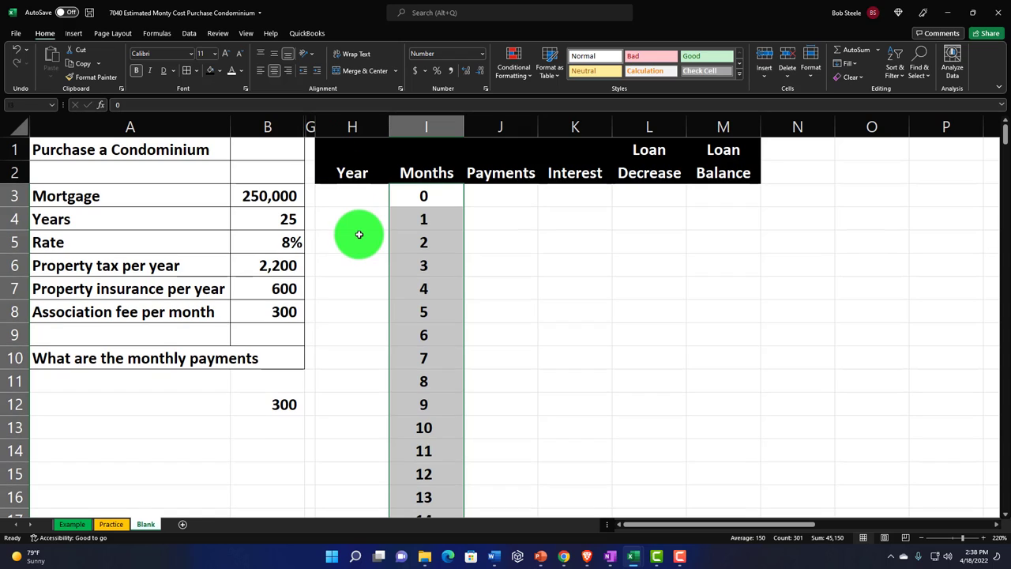
left_click(354, 195)
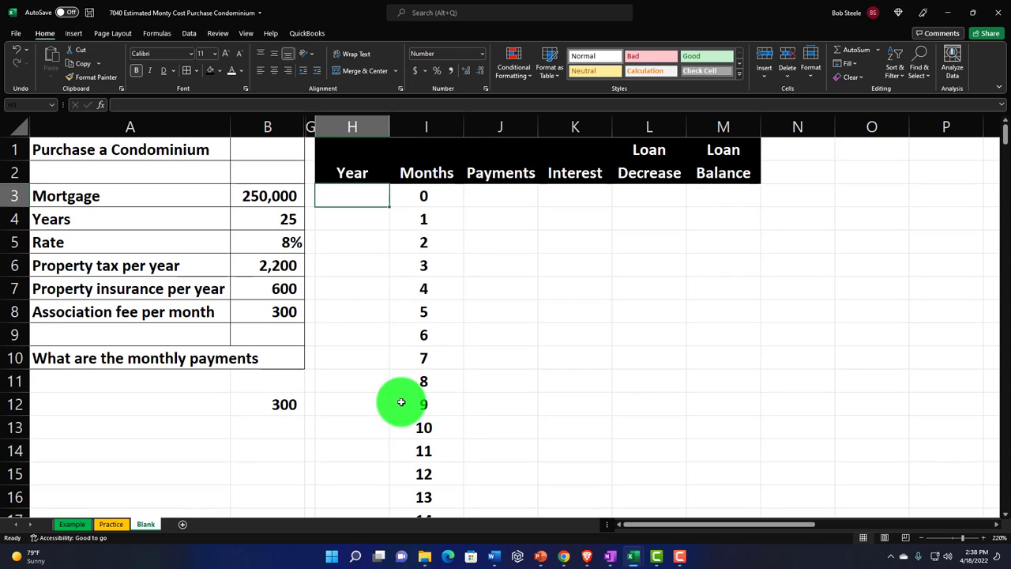
left_click_drag(418, 475, 416, 222)
scroll(369, 369, "down", 7)
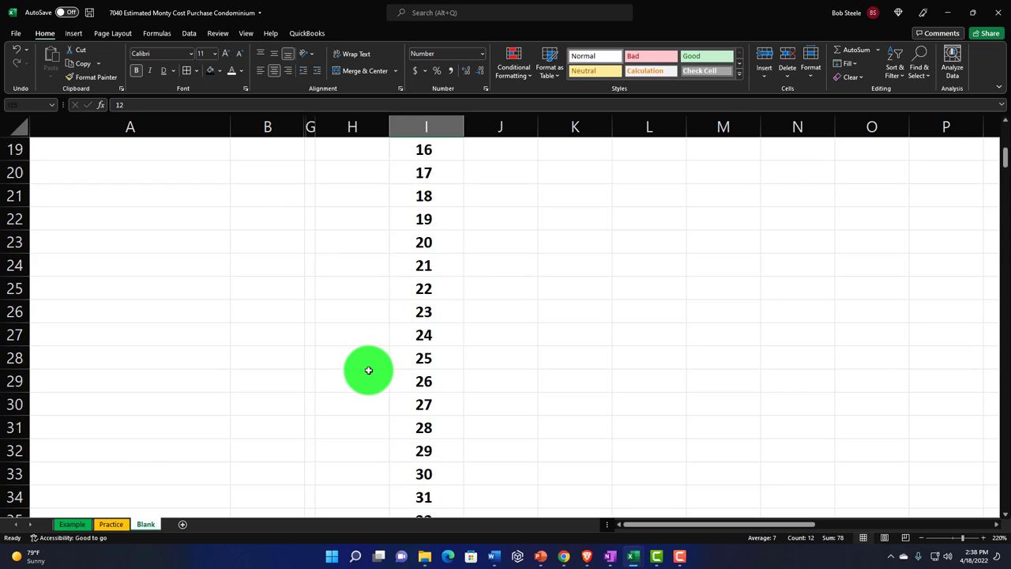
scroll(372, 395, "up", 7)
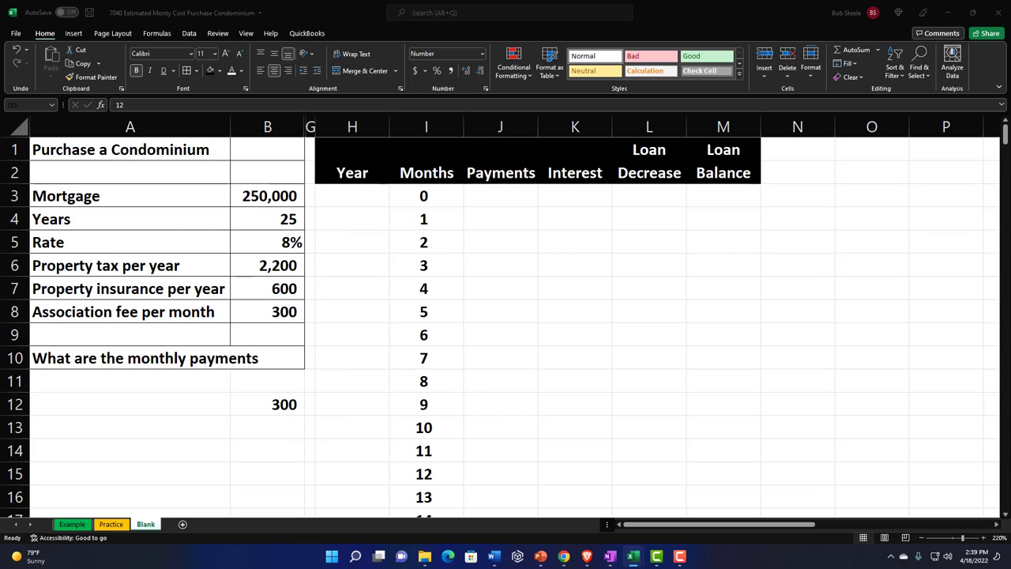
Step: Enter the formula =ROUNDUP(I4/12,.1) in H4 to derive the year from the month number
left_click(350, 220)
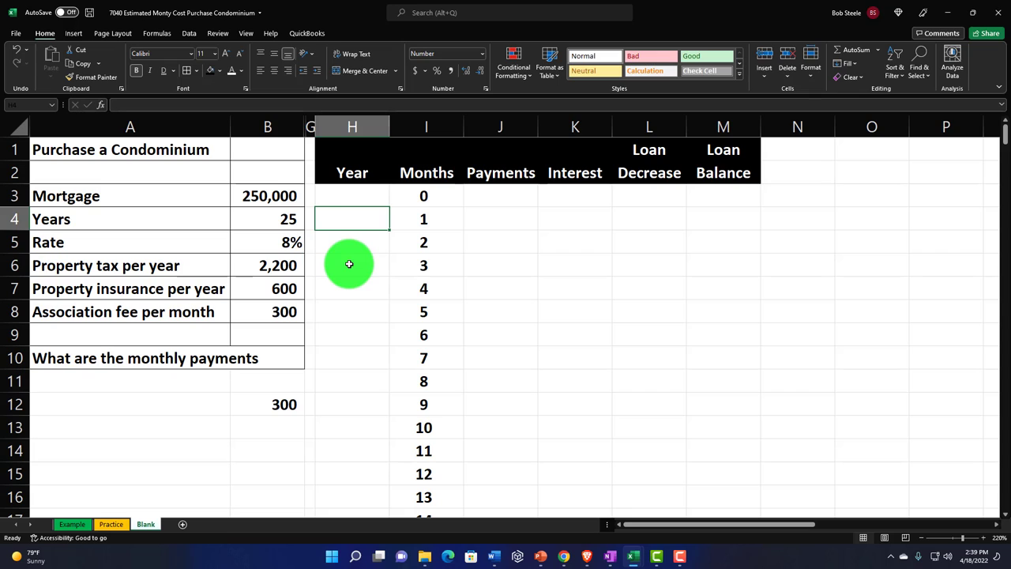
type("=")
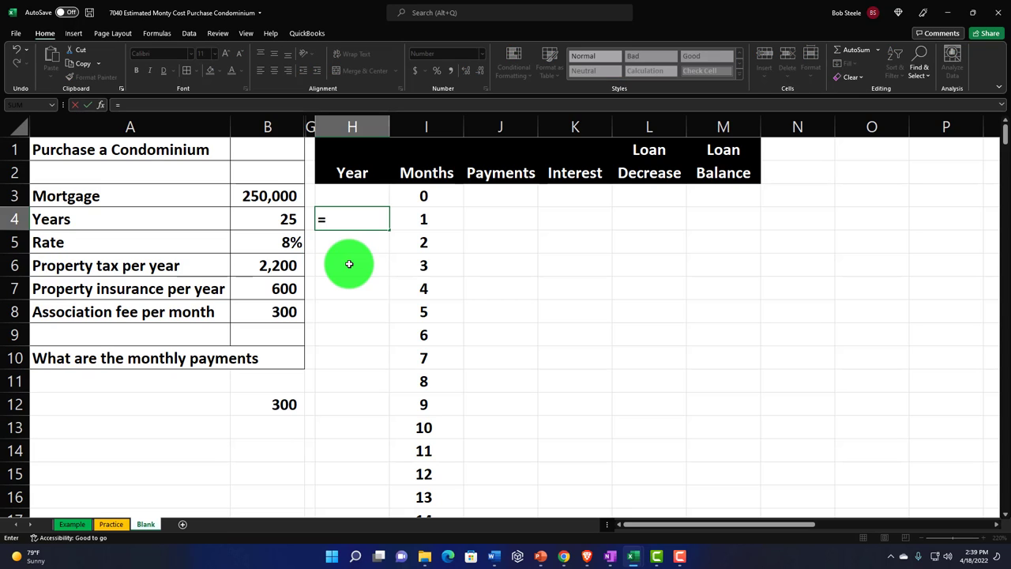
type("roundu")
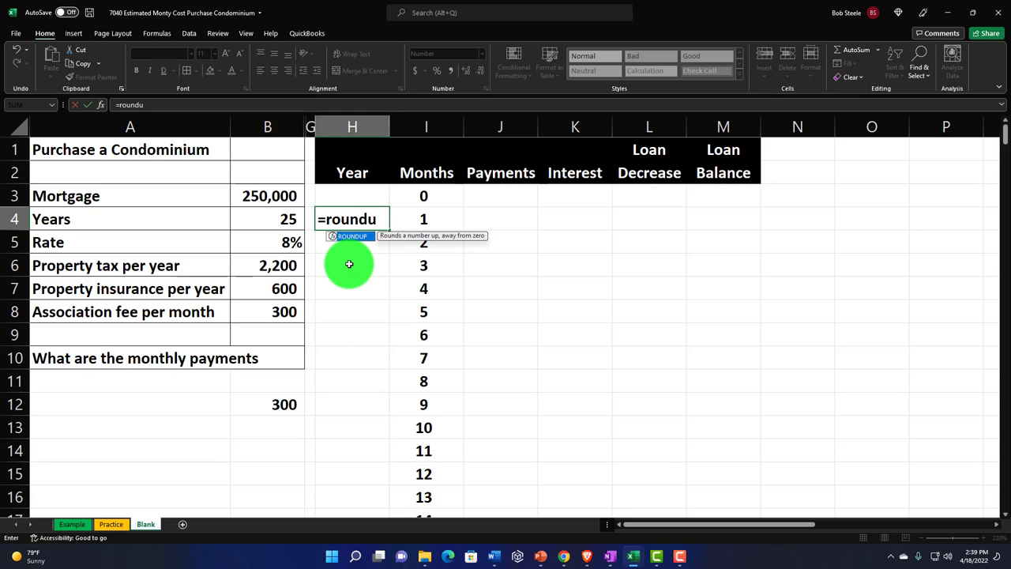
type("P(")
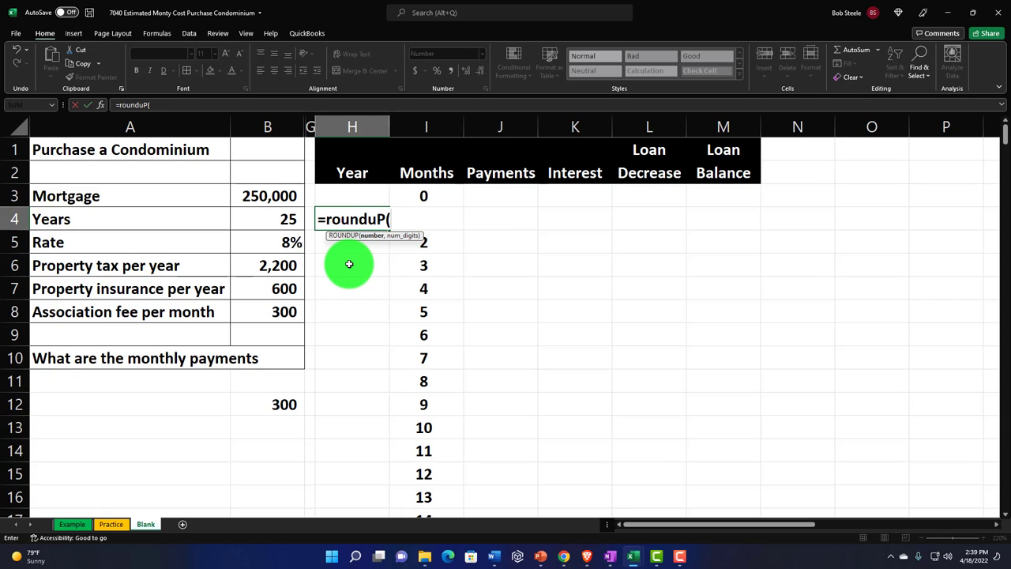
key("Right")
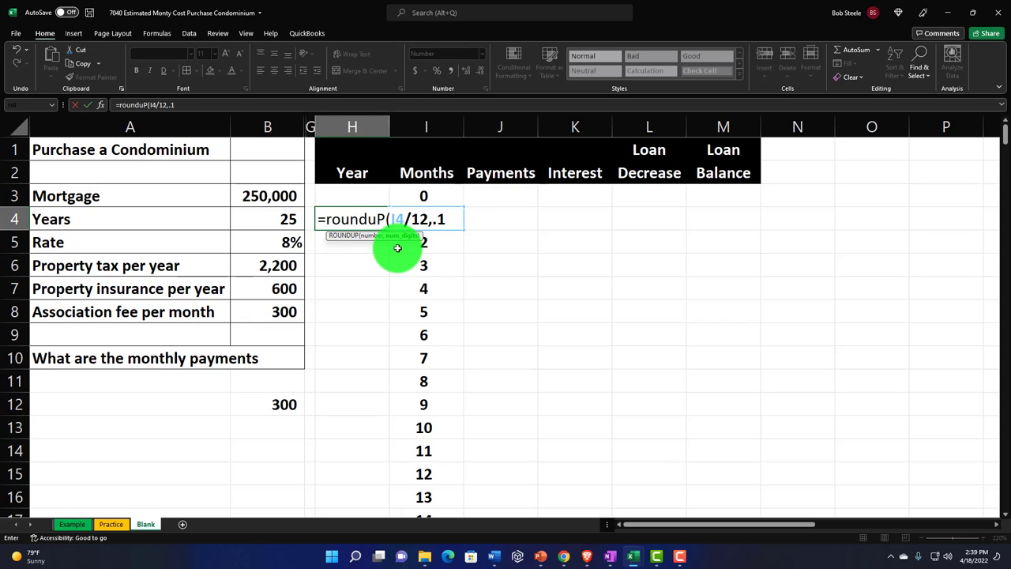
type(")")
key("Return")
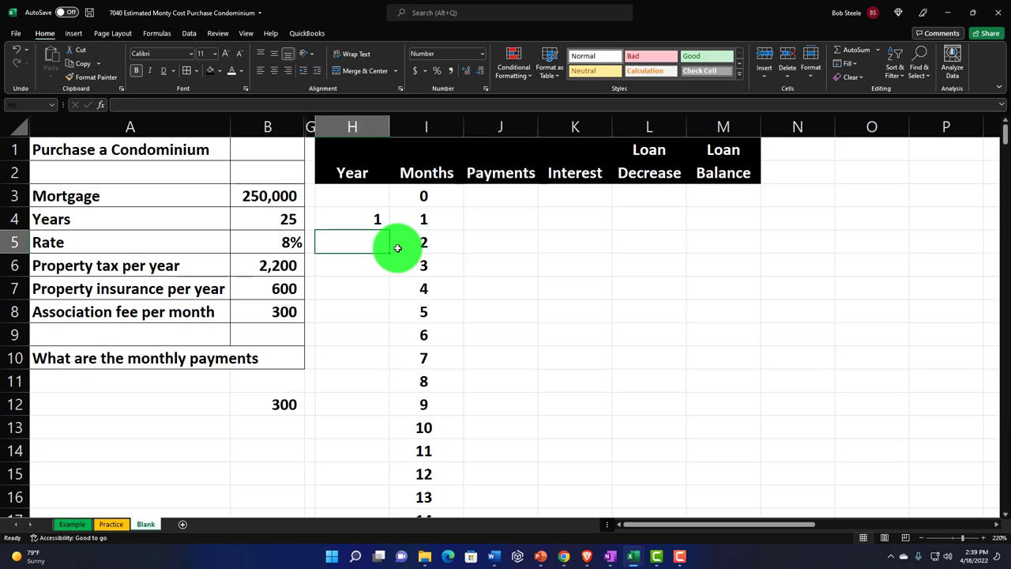
Step: Show the year value in H4 with two decimal places
left_click(377, 227)
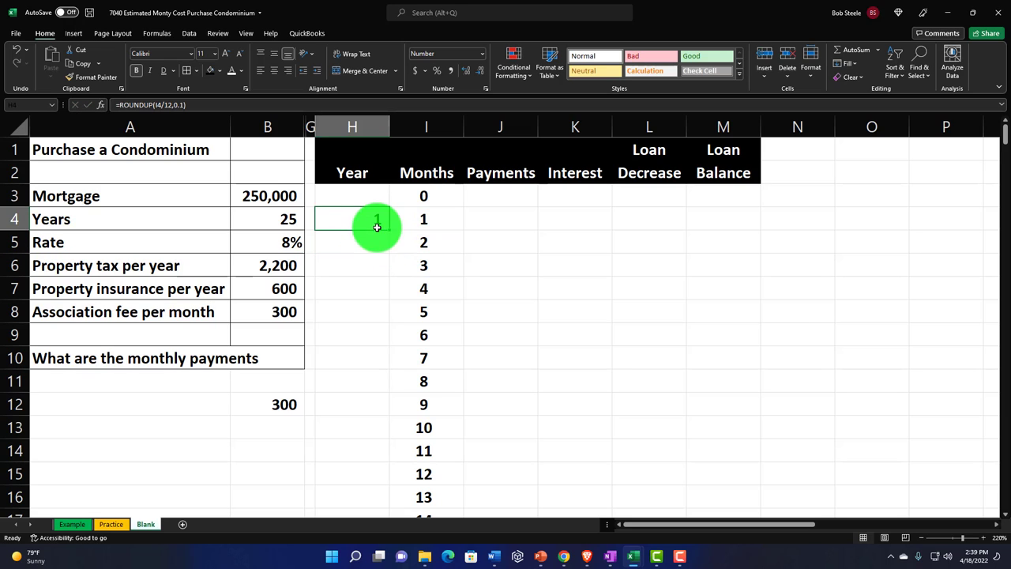
left_click(466, 73)
left_click(466, 73)
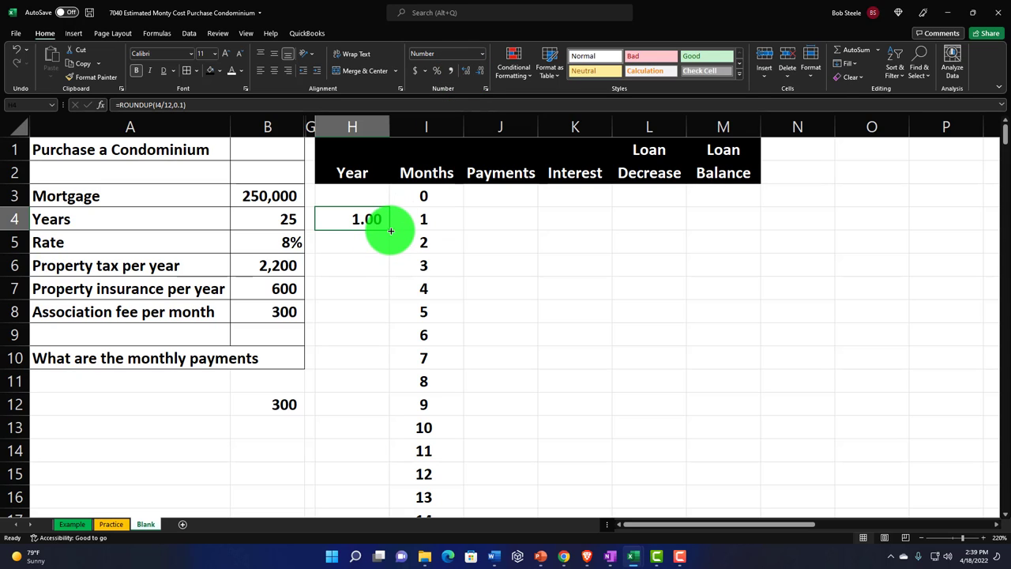
Step: Copy the ROUNDUP formula from H4 down through H7 and check the cell reference in H7
left_click_drag(390, 228, 390, 309)
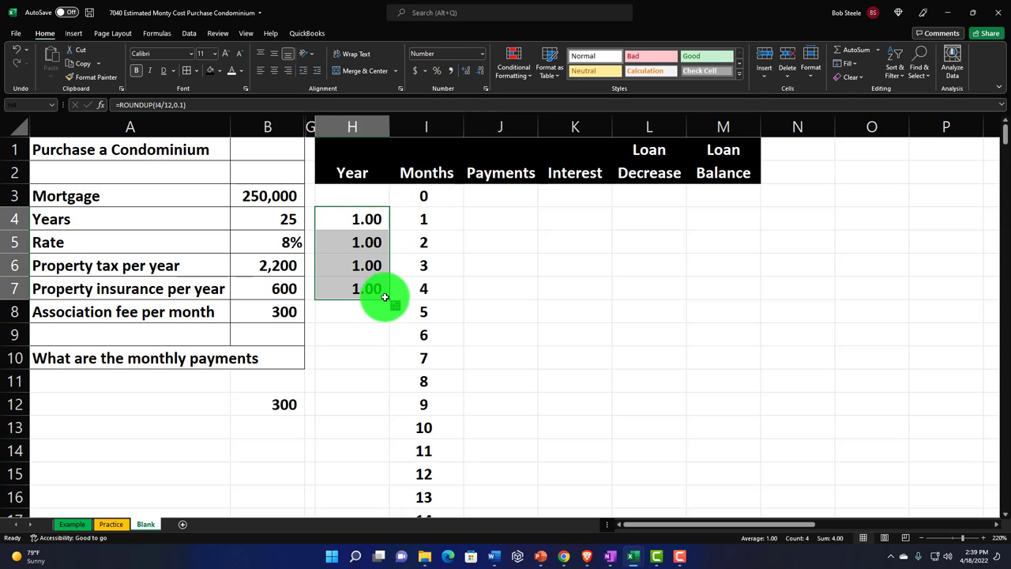
left_click(374, 289)
double_click(374, 289)
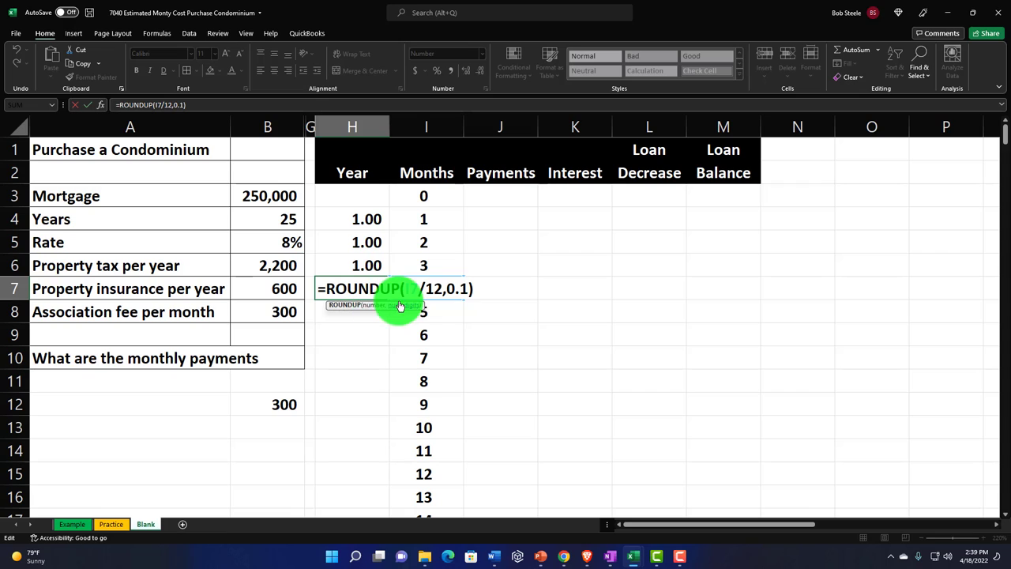
key("Return")
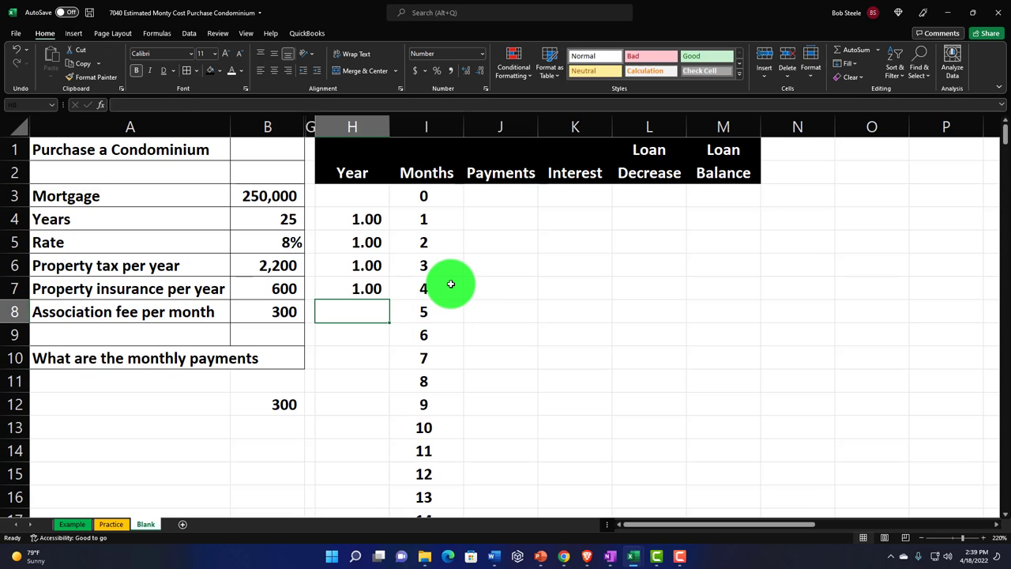
left_click(379, 291)
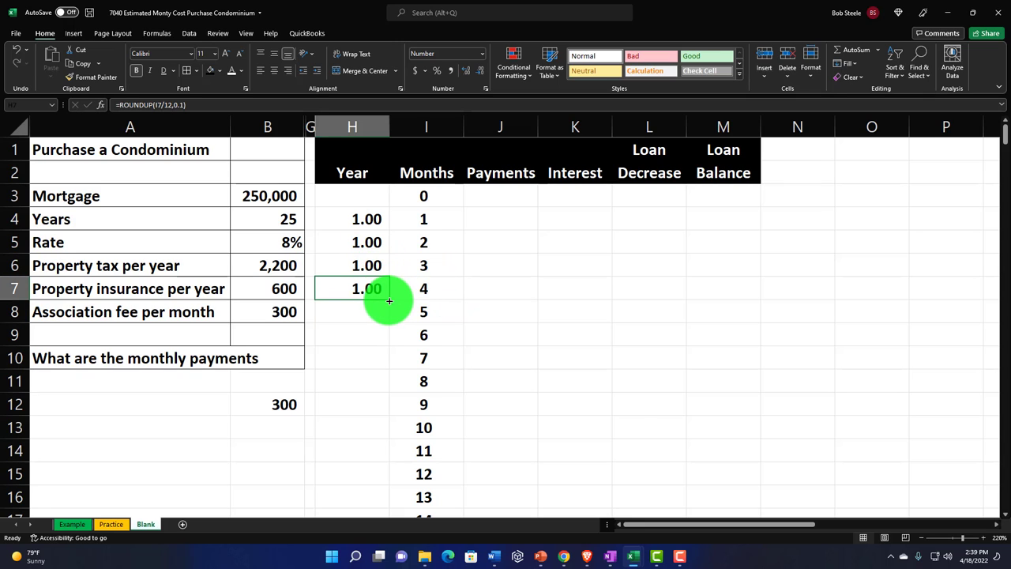
Step: Fill the ROUNDUP year formula from H7 down through H303 and check the final rows of the Year column
left_click_drag(390, 301, 370, 488)
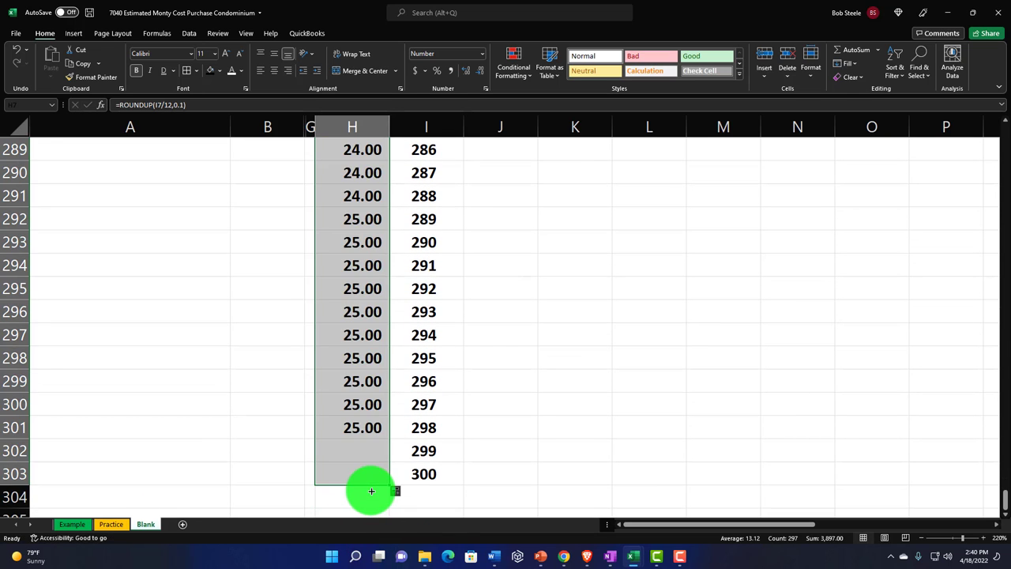
left_click(356, 473)
scroll(362, 390, "up", 2)
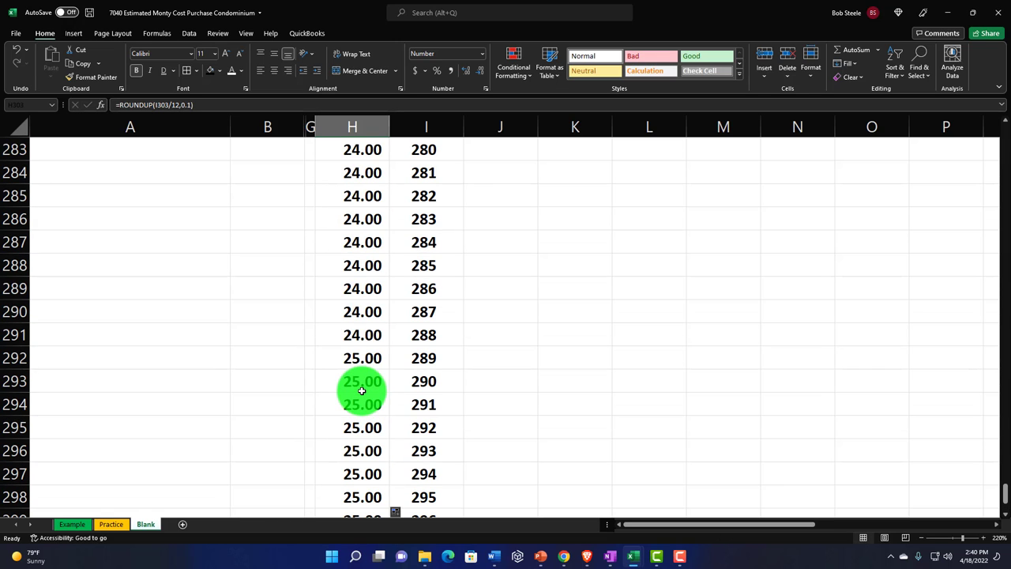
left_click(361, 358)
scroll(350, 463, "down", 2)
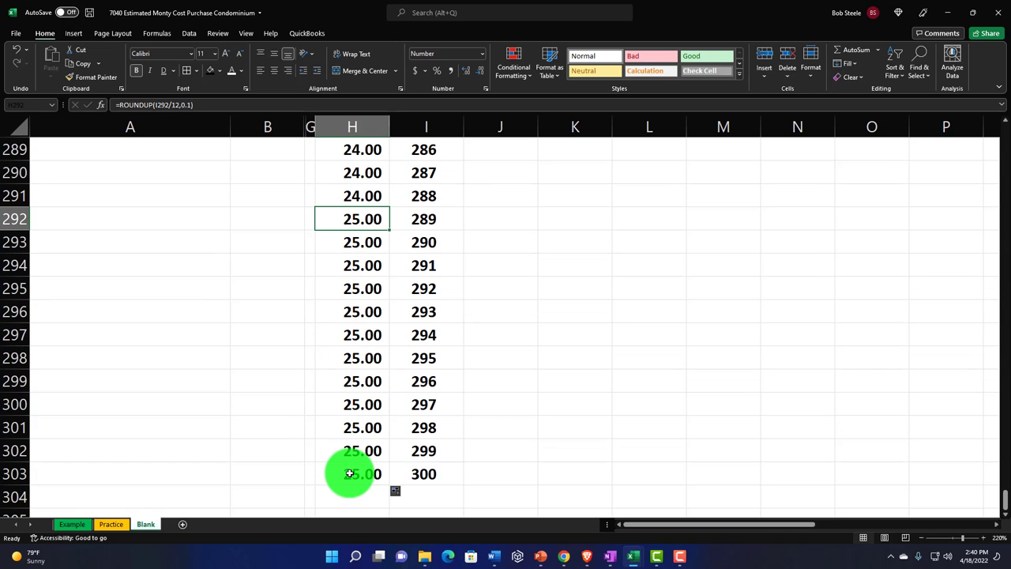
Step: Show the year values from H3 through H303 without decimal places and center them
left_click_drag(350, 473, 340, 203)
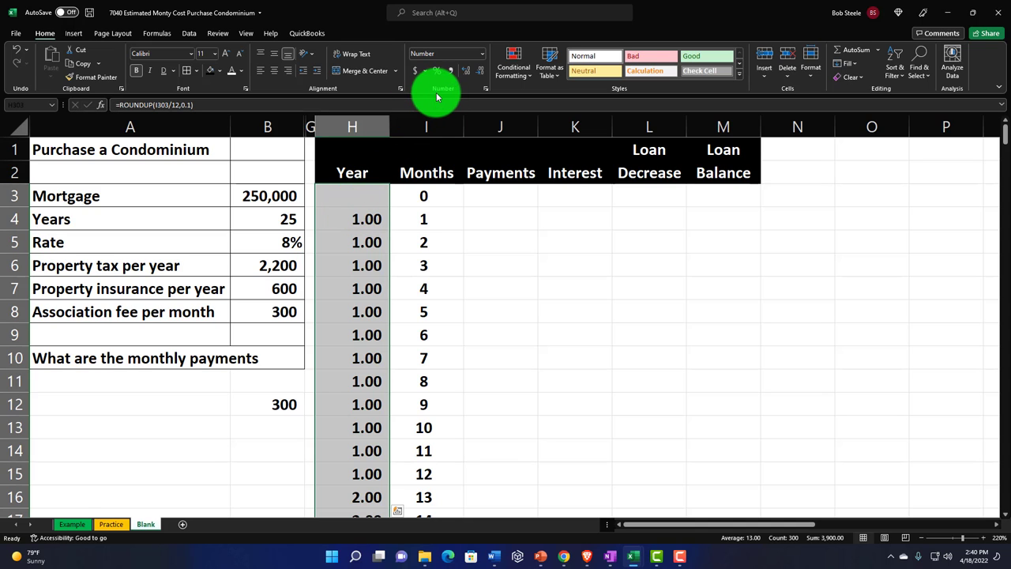
left_click(465, 71)
left_click(477, 73)
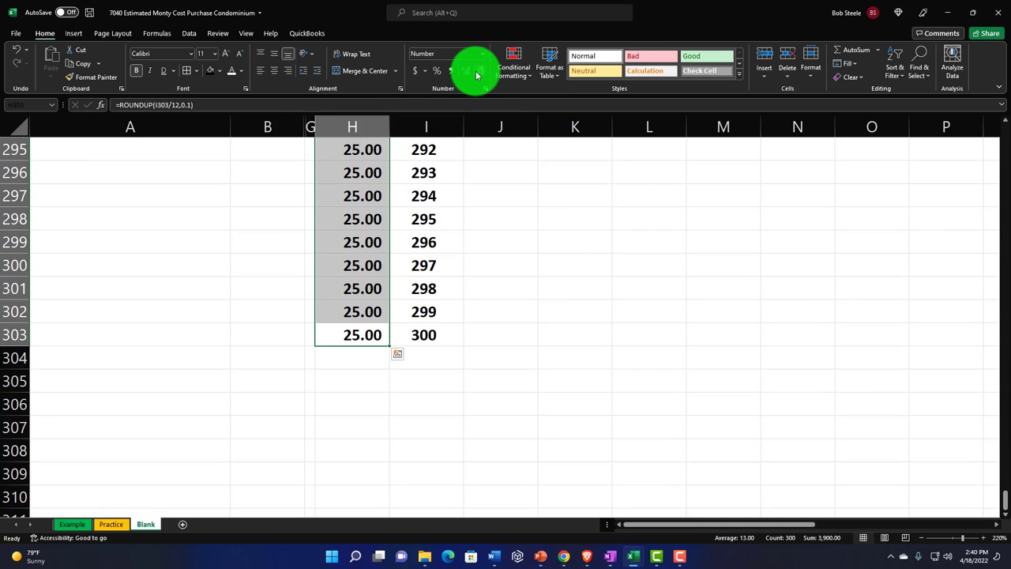
left_click(476, 73)
left_click(476, 72)
scroll(424, 214, "up", 12)
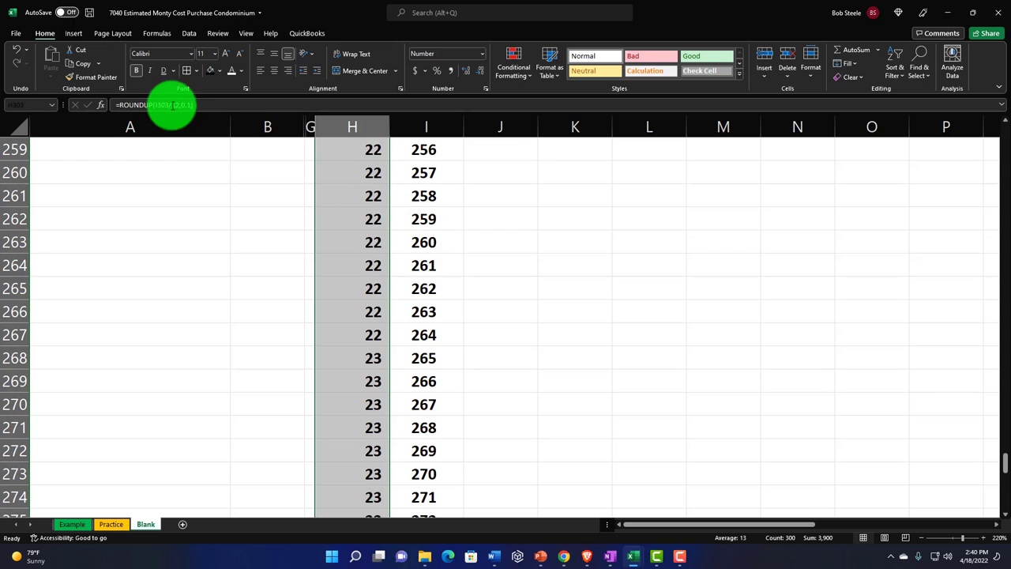
left_click(275, 71)
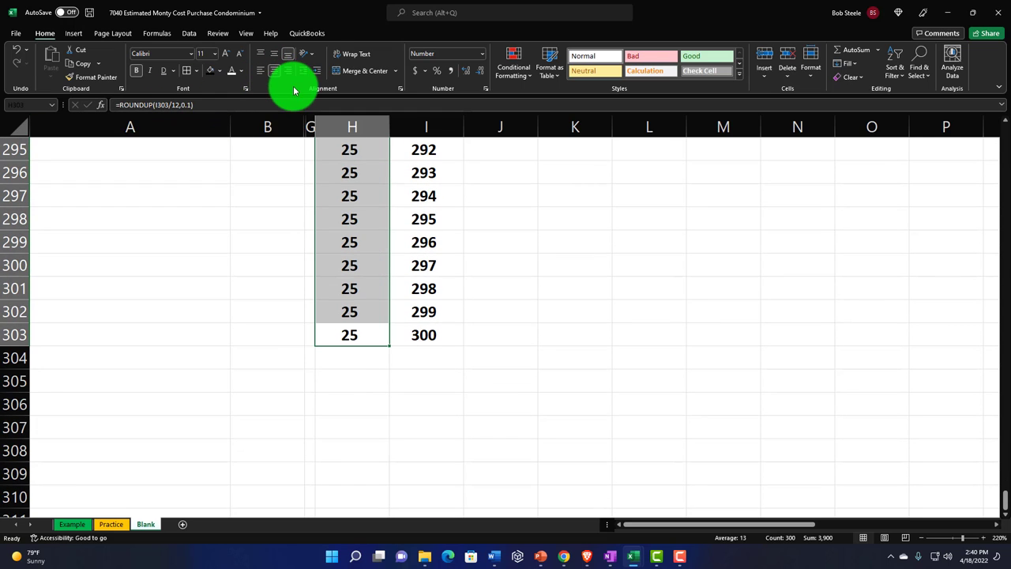
scroll(545, 245, "up", 6)
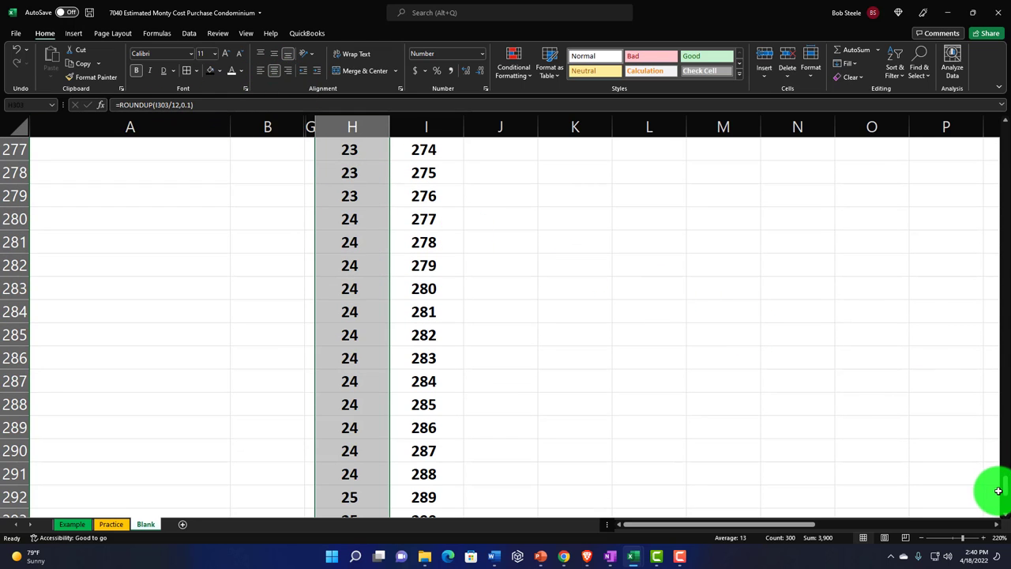
Step: Link the month 0 loan balance in M3 to the mortgage amount in B3
left_click_drag(994, 488, 987, 129)
left_click(736, 305)
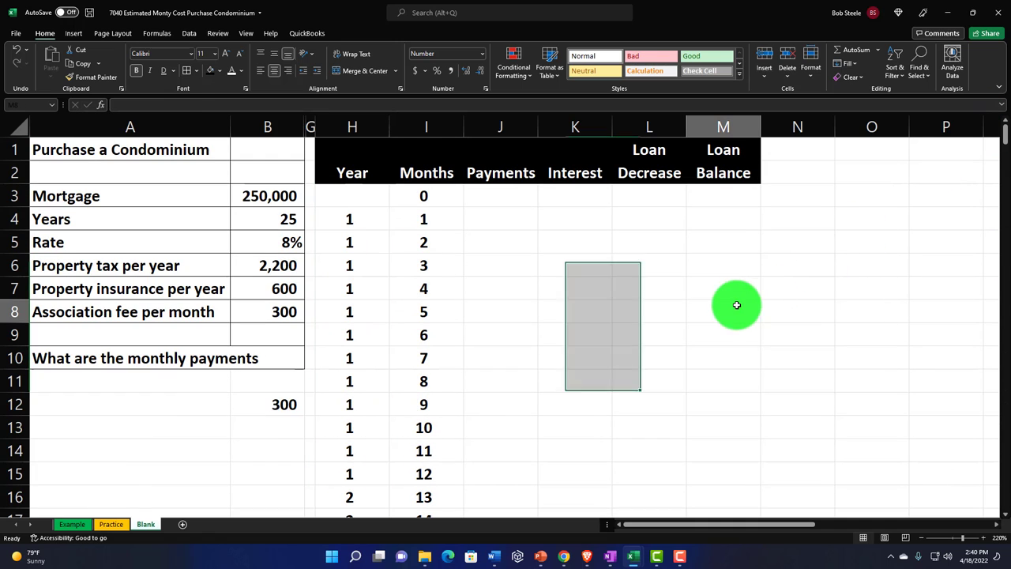
left_click(703, 193)
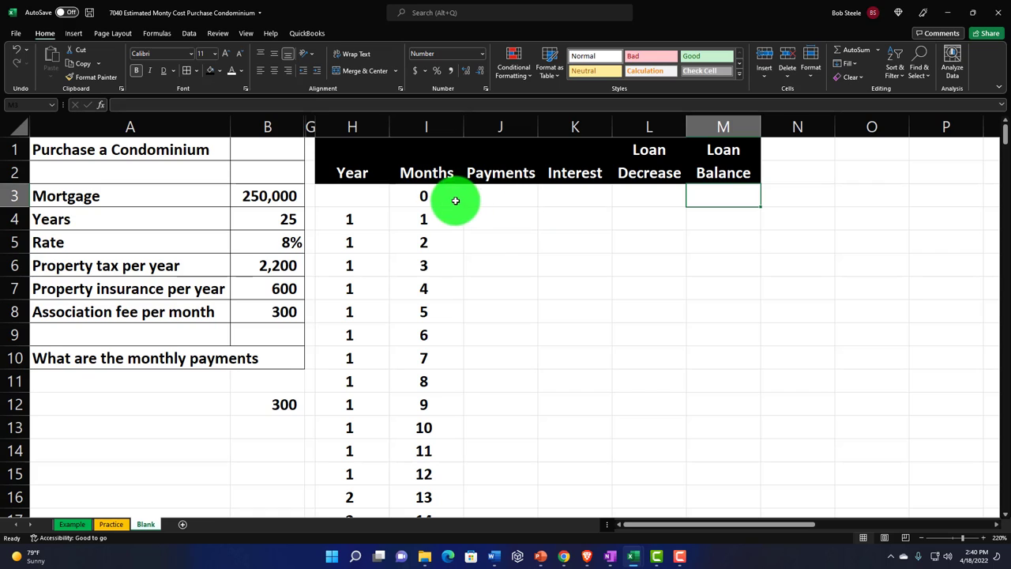
type("=")
key("Left")
key("Left")
key("Left")
key("Left")
key("Left")
key("Left")
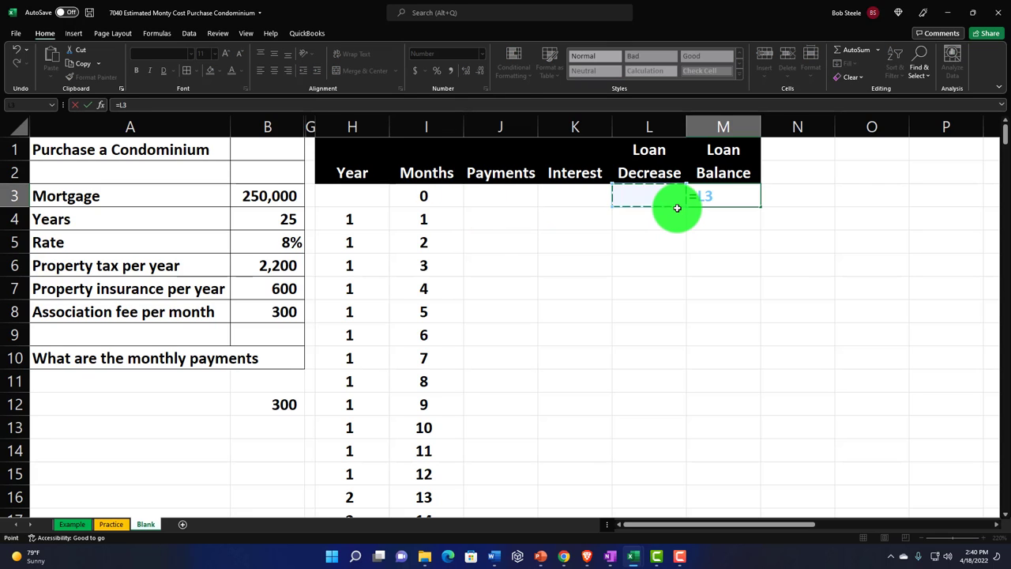
key("Return")
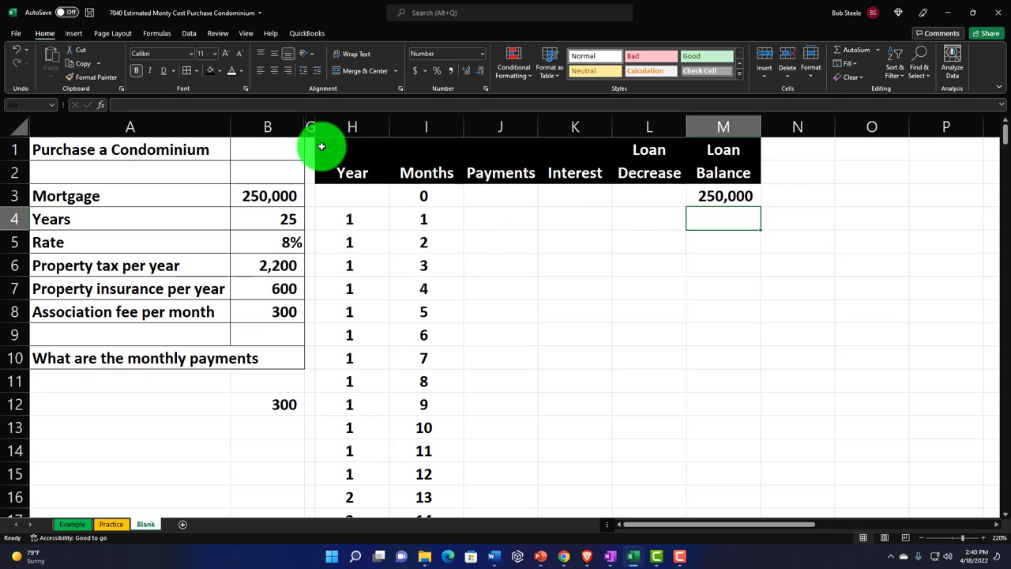
Step: Unhide the columns between B and H and check the mortgage payment and total cost formulas in F2 and F12
left_click(285, 128)
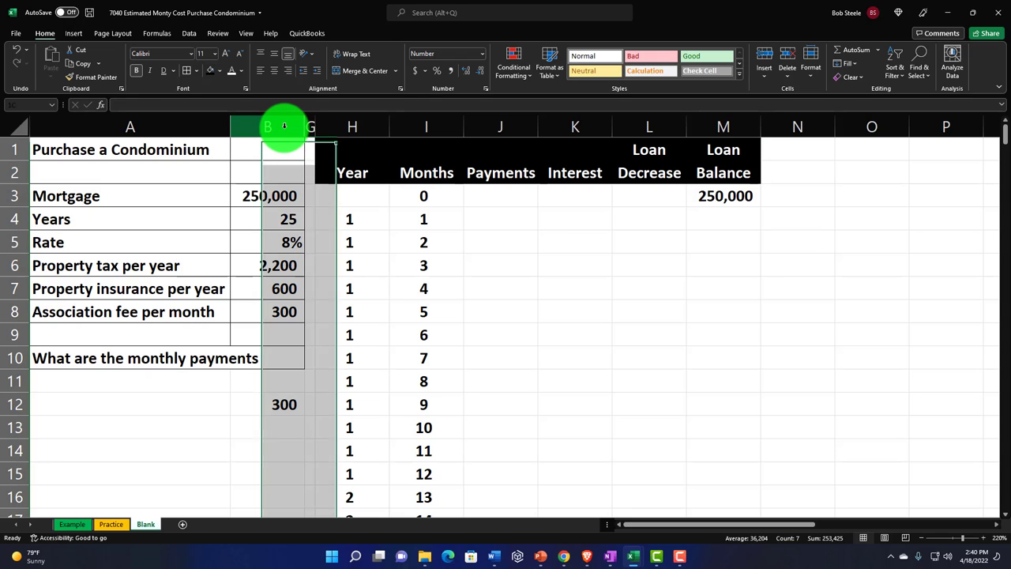
left_click_drag(282, 128, 339, 129)
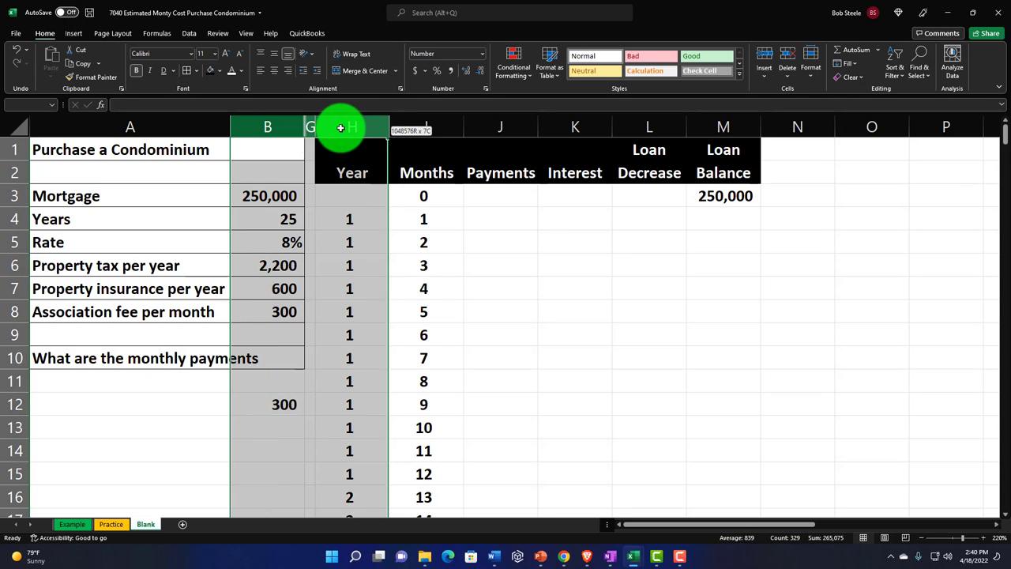
right_click(344, 207)
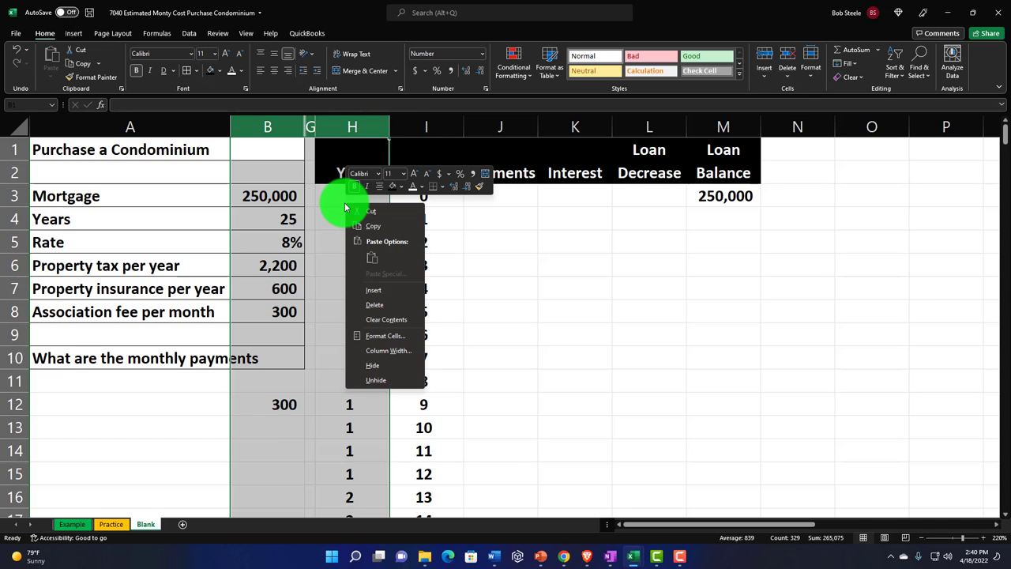
left_click(388, 380)
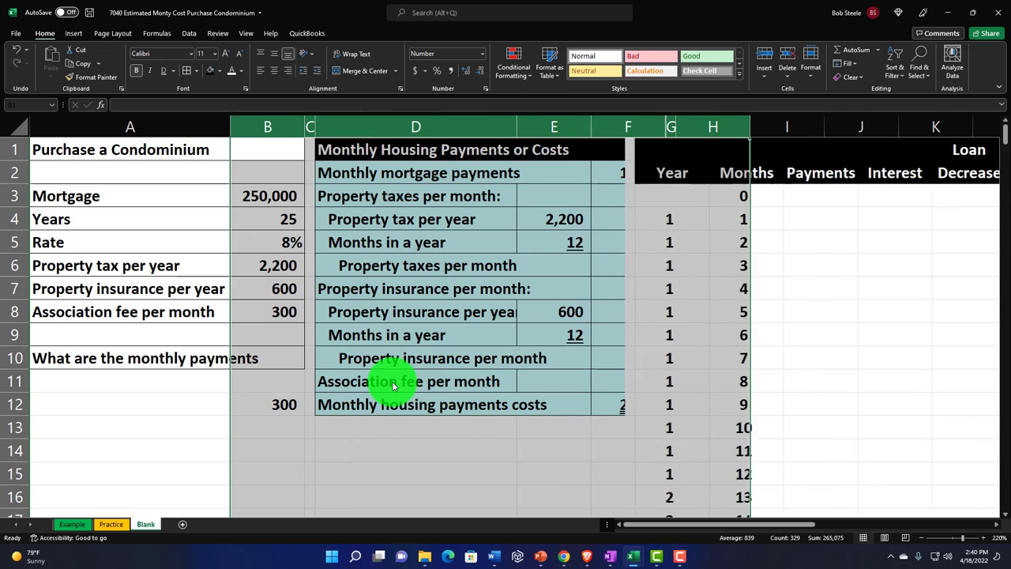
left_click(621, 172)
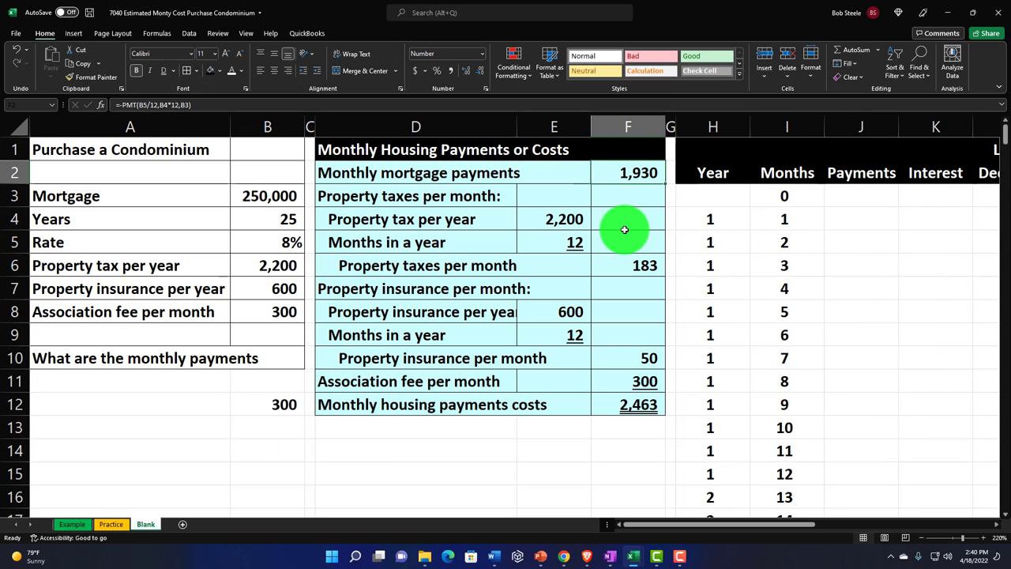
left_click(637, 402)
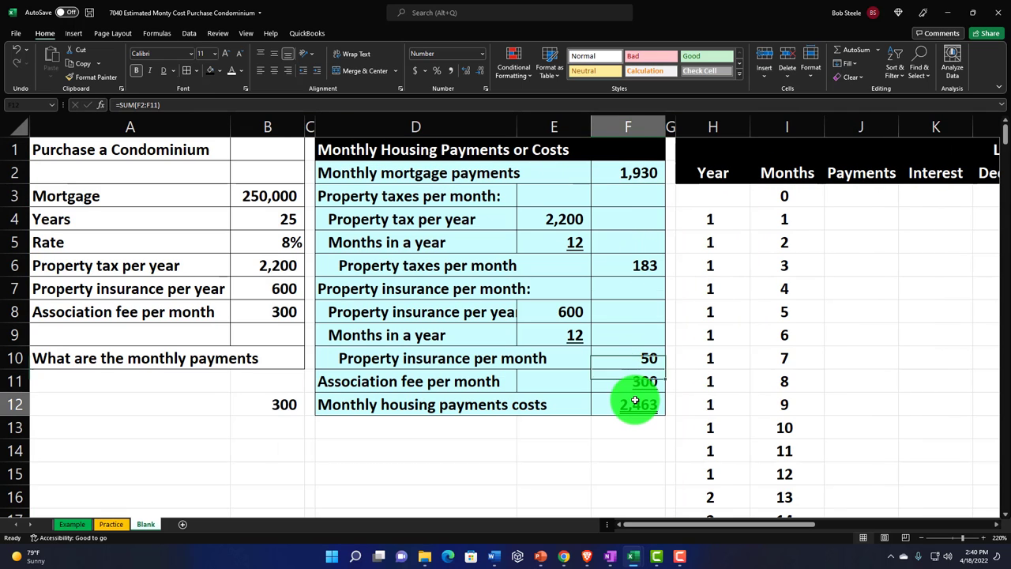
Step: Enter the formula =$F$2 in J4 to bring the monthly mortgage payment into month 1 as an absolute reference
left_click(643, 175)
key("Right")
key("Right")
key("Right")
key("Right")
key("Right")
key("Right")
key("Right")
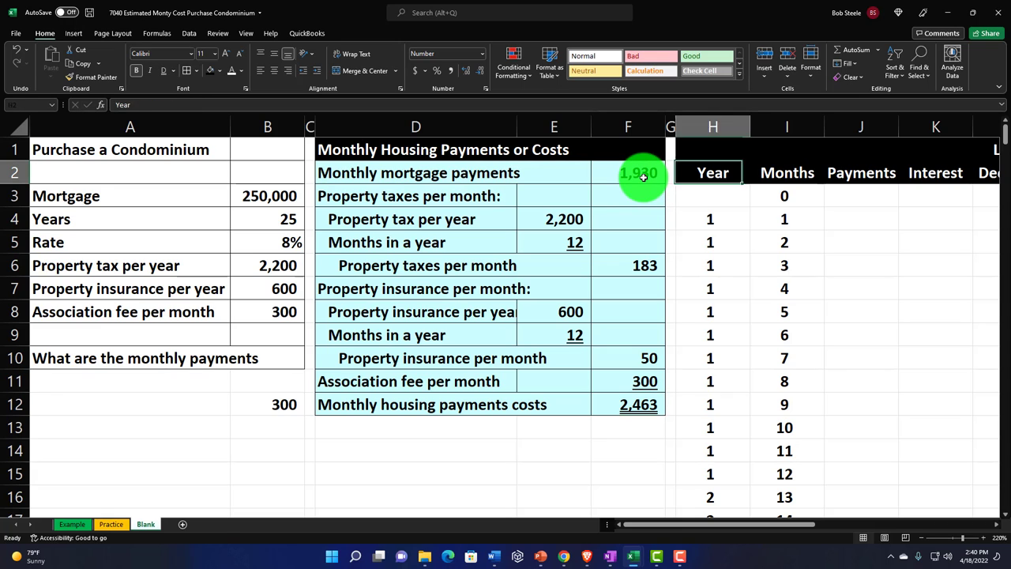
key("Down")
key("Down")
key("Left")
key("Left")
key("Left")
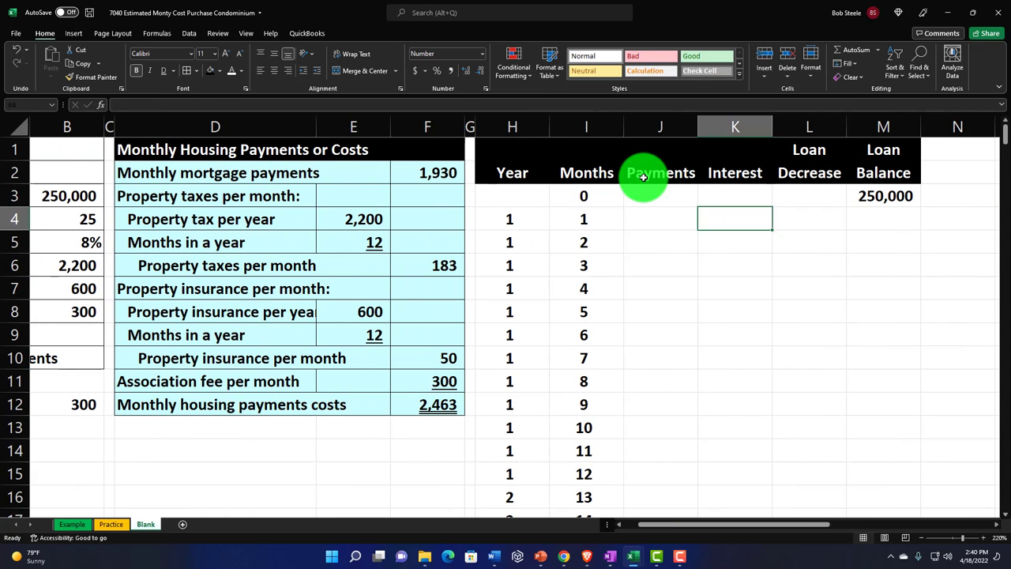
type("=")
key("Left")
key("Left")
key("Left")
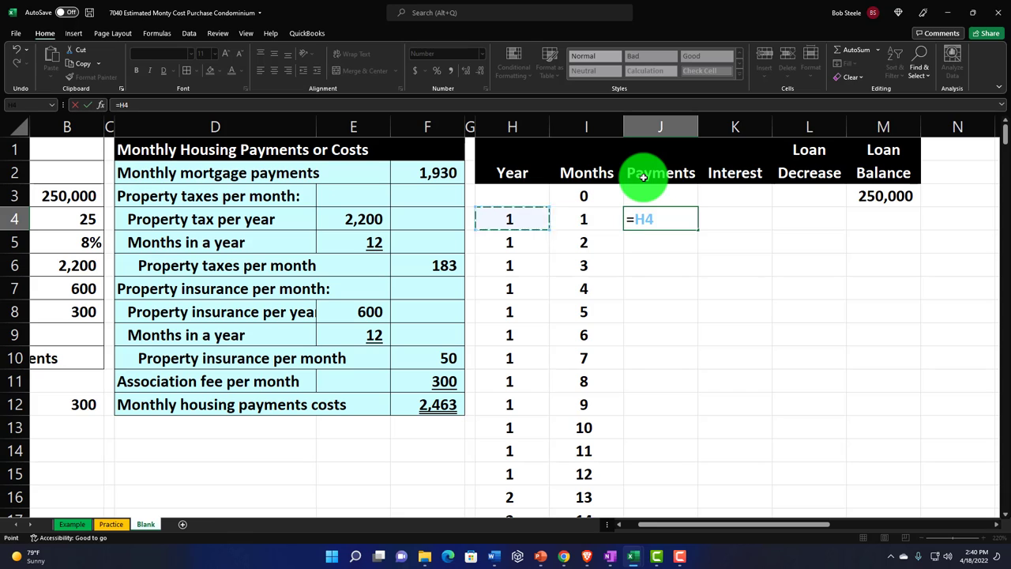
key("Up")
key("Up")
key("Left")
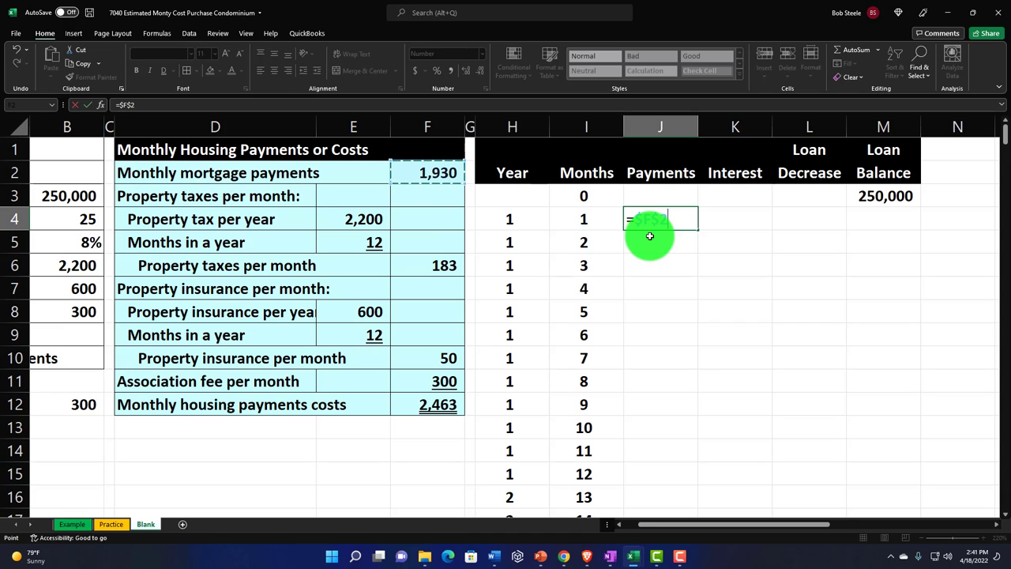
key("Return")
Step: Enter the formula =M3*B5 in K4 to multiply the prior loan balance by the rate
key("Right")
key("Up")
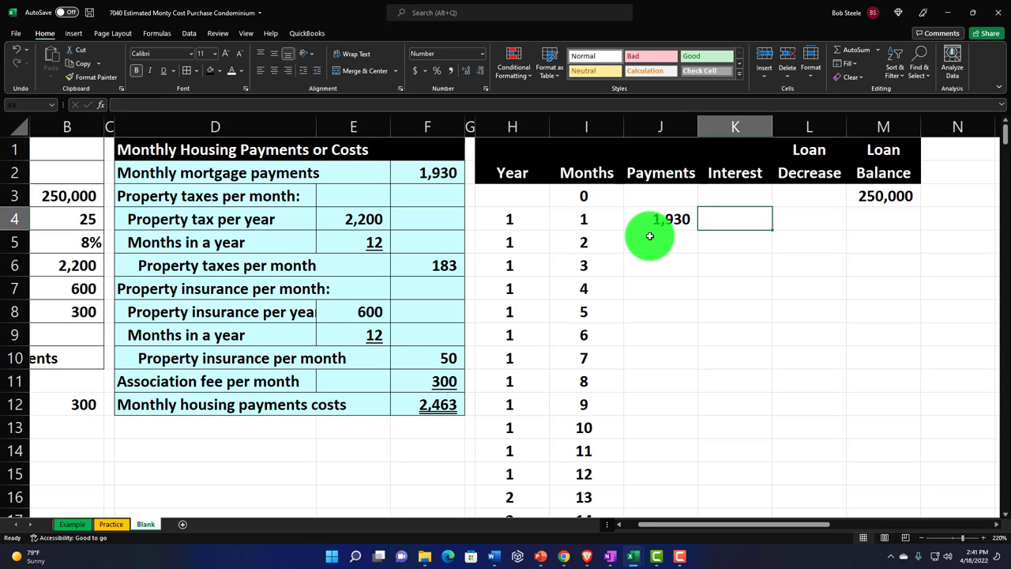
type("=")
key("Right")
key("Right")
key("Up")
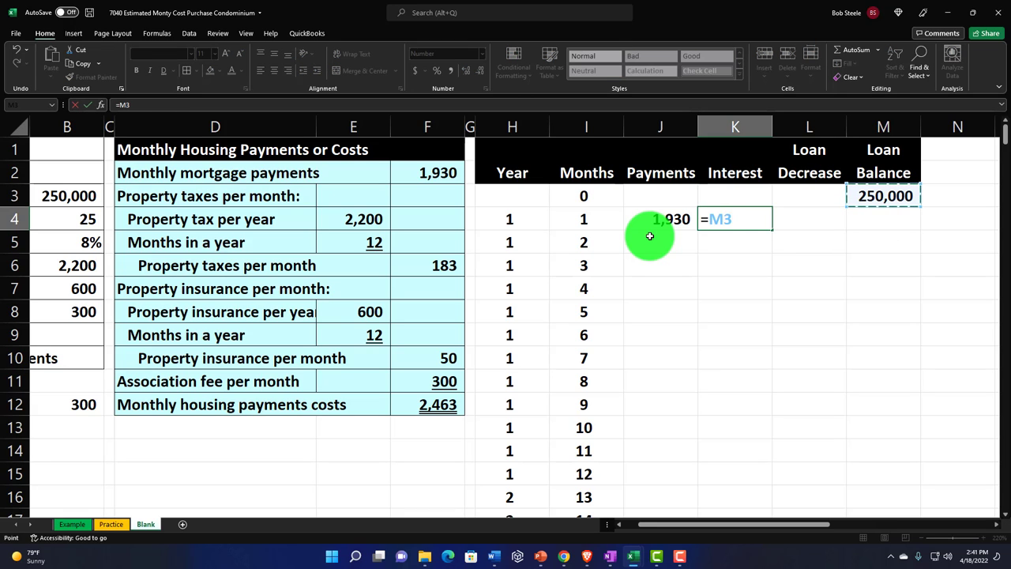
type("*")
key("Left")
key("Left")
key("Left")
key("Left")
key("Left")
key("Left")
key("Left")
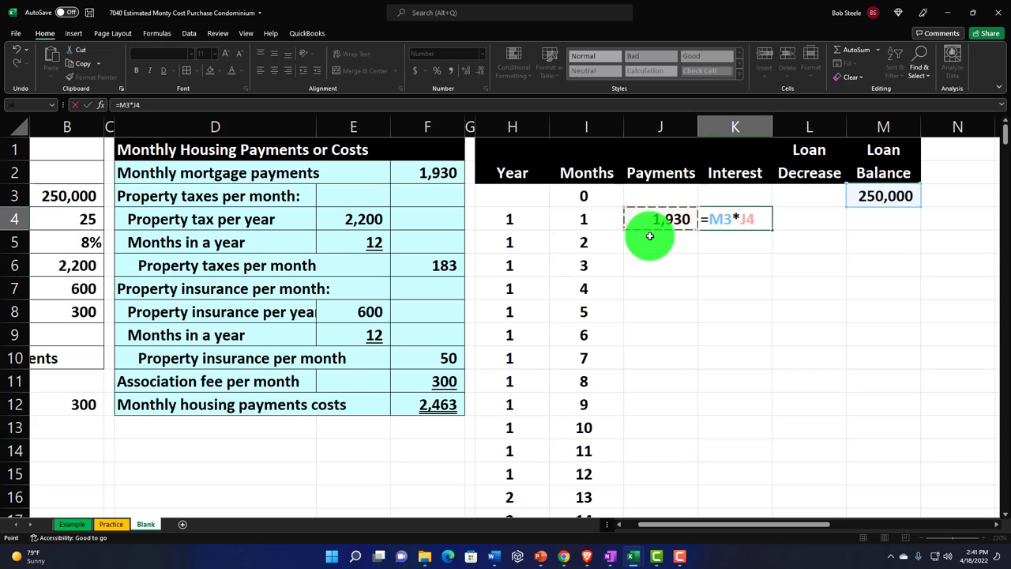
key("Left")
key("Left")
key("Down")
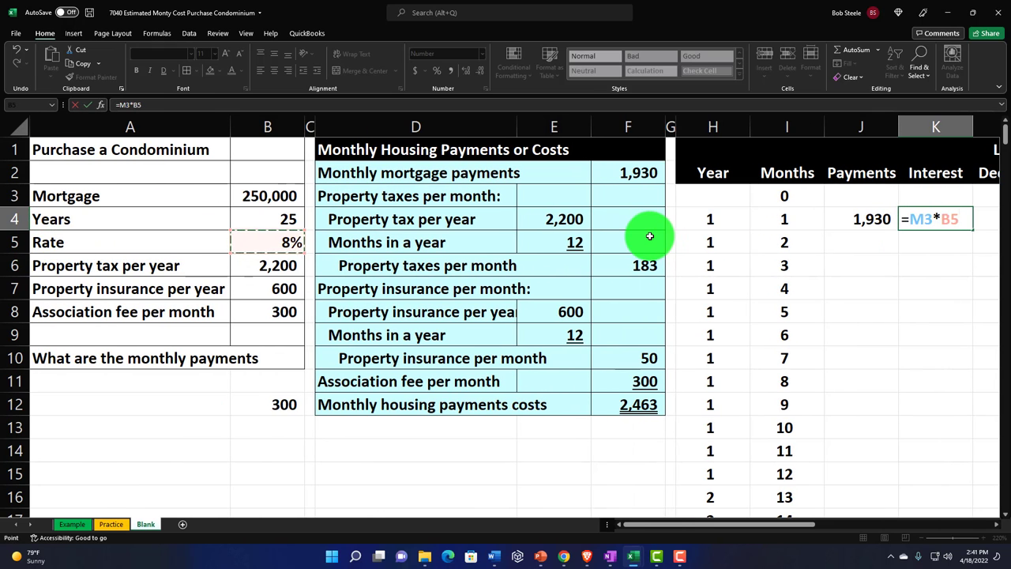
key("Return")
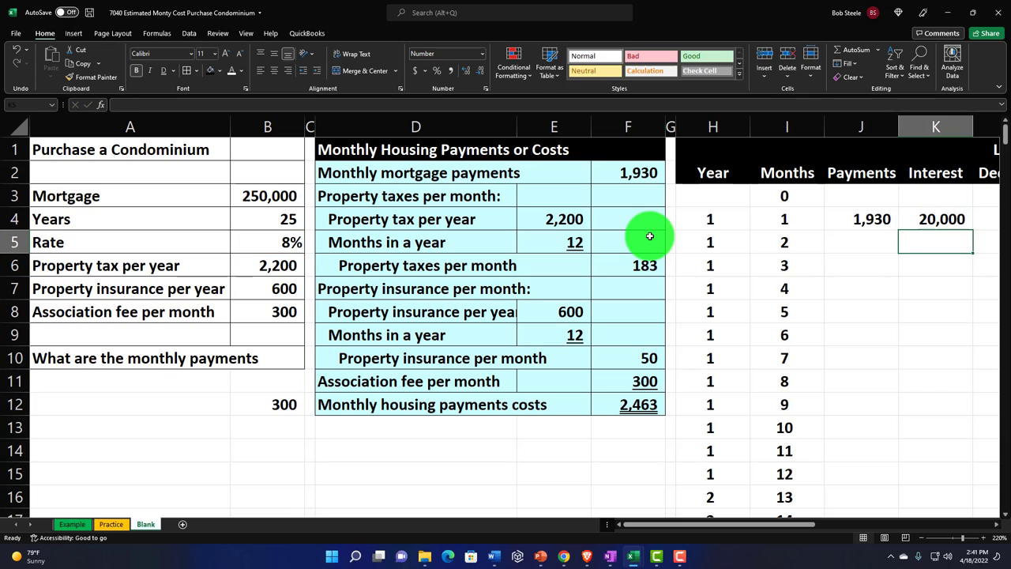
Step: Extend the interest formula in K4 to =M3*B5/12 so it gives one month of interest
double_click(932, 221)
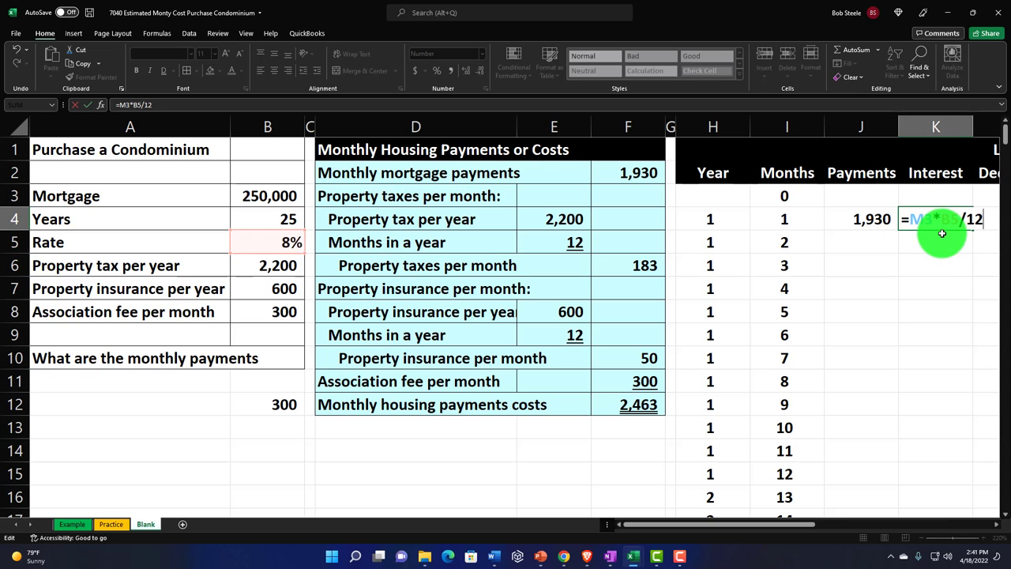
key("Return")
key("Right")
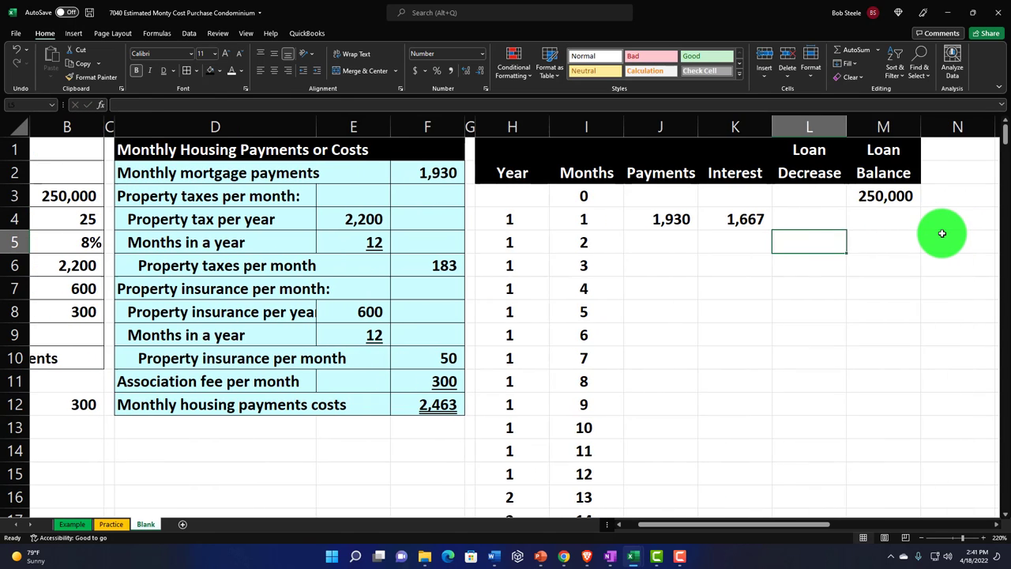
Step: Enter the formula =J4-K4 in L4 to calculate the month 1 loan decrease from the payment and interest
key("Right")
key("Right")
key("Left")
key("Up")
key("Left")
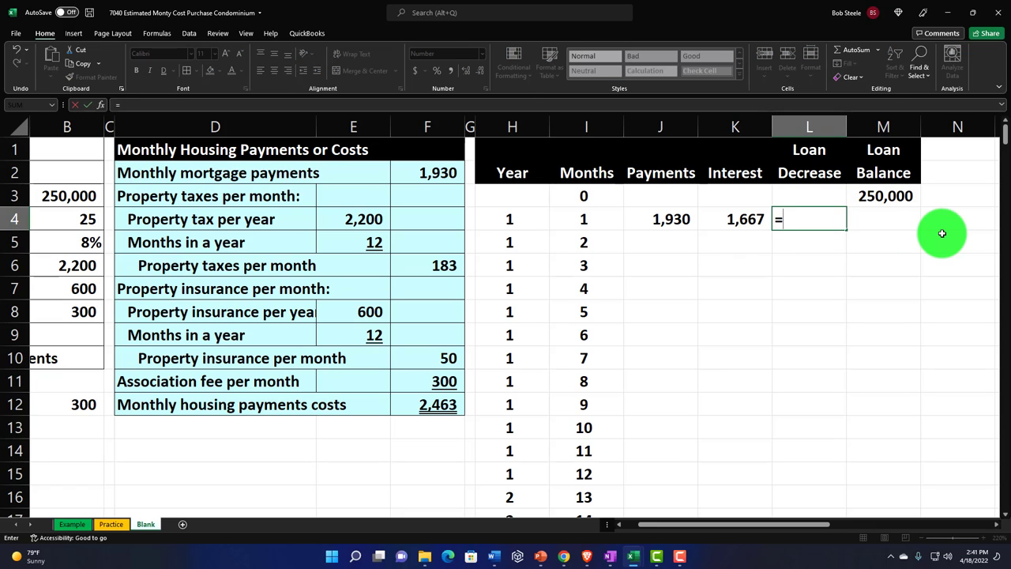
key("Left")
key("Left")
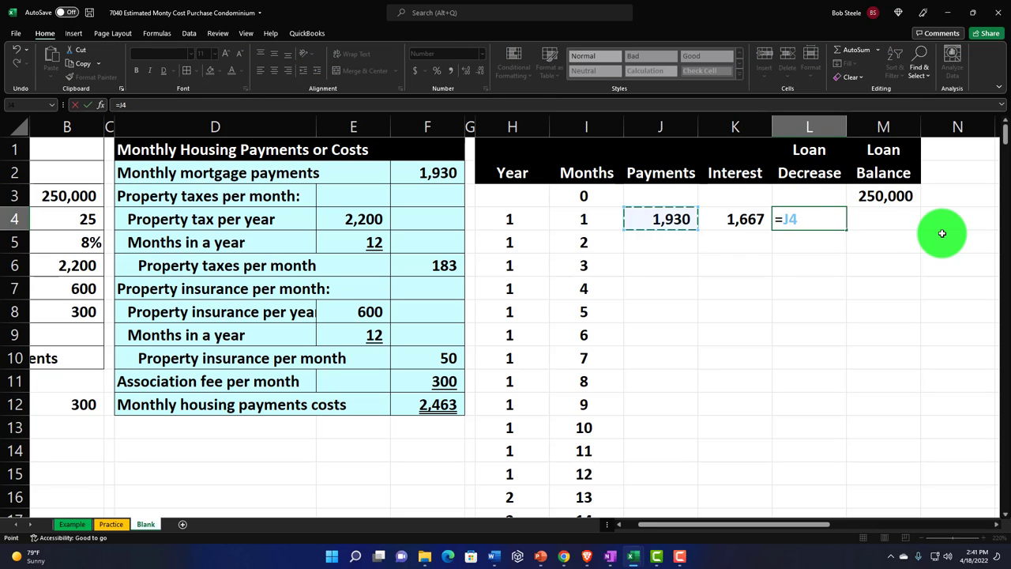
type("-")
key("Left")
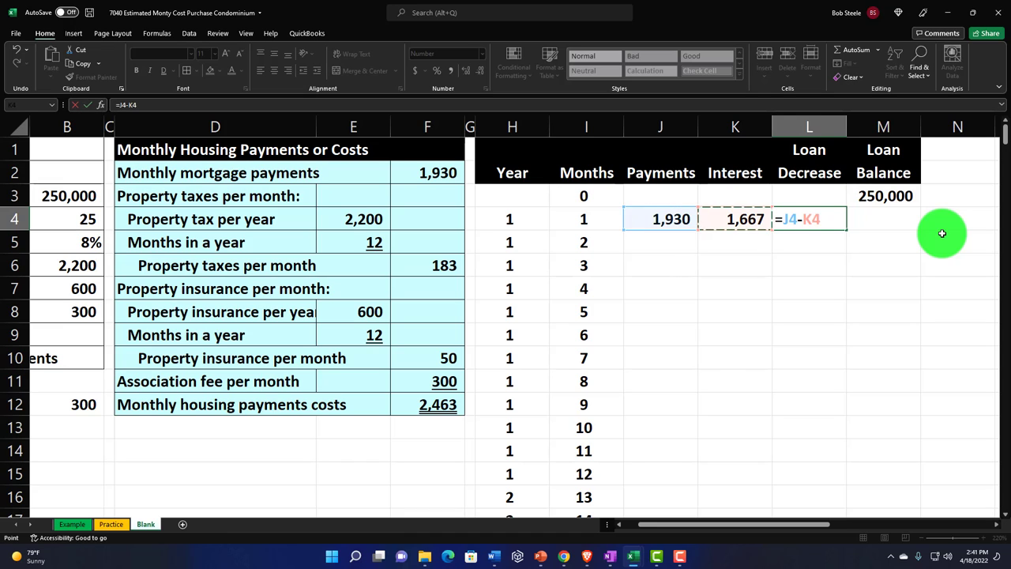
key("Return")
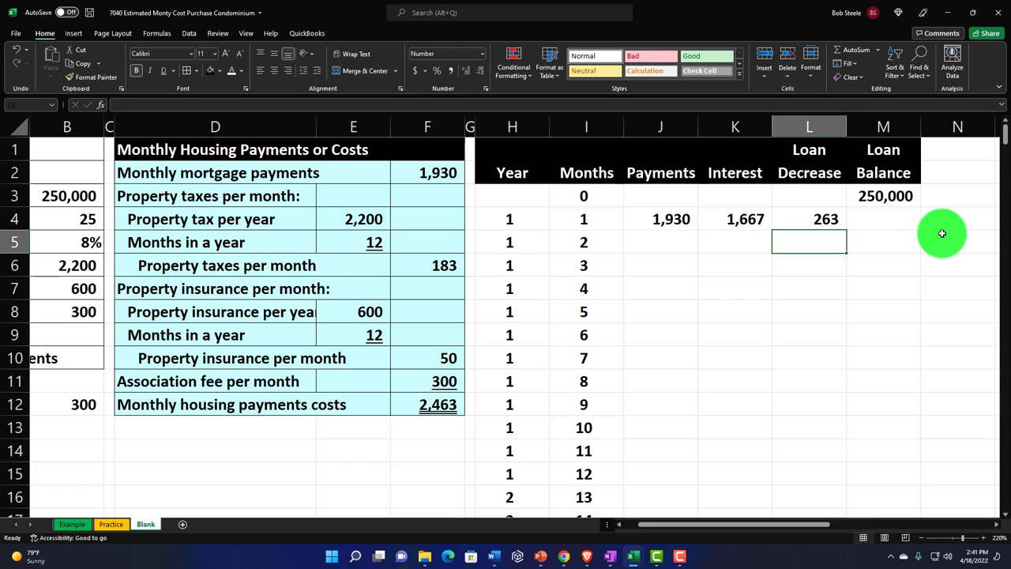
key("Up")
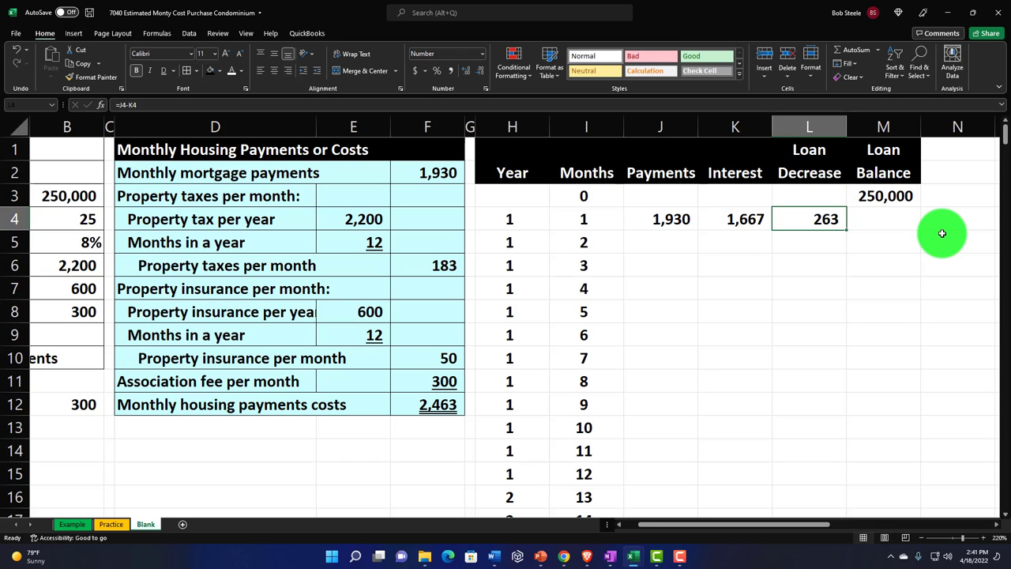
Step: Enter the month 1 loan balance formula =M3-L4 in cell M4
key("Right")
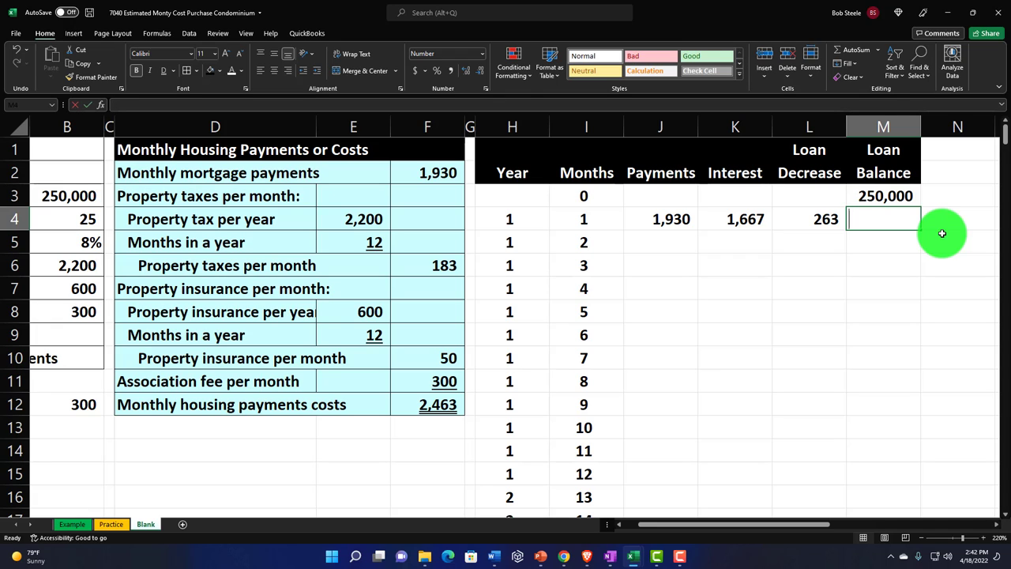
type("=")
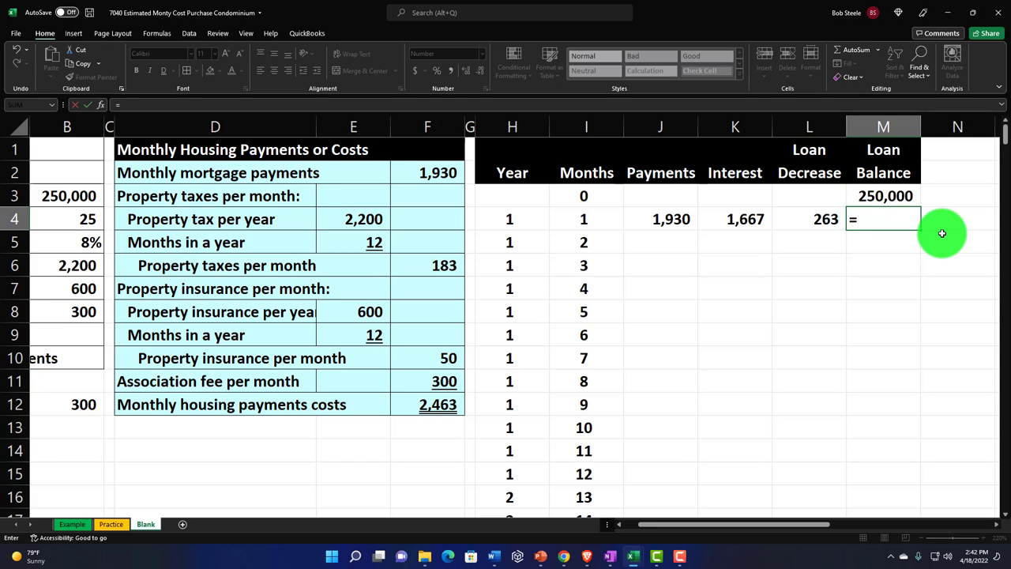
key("Up")
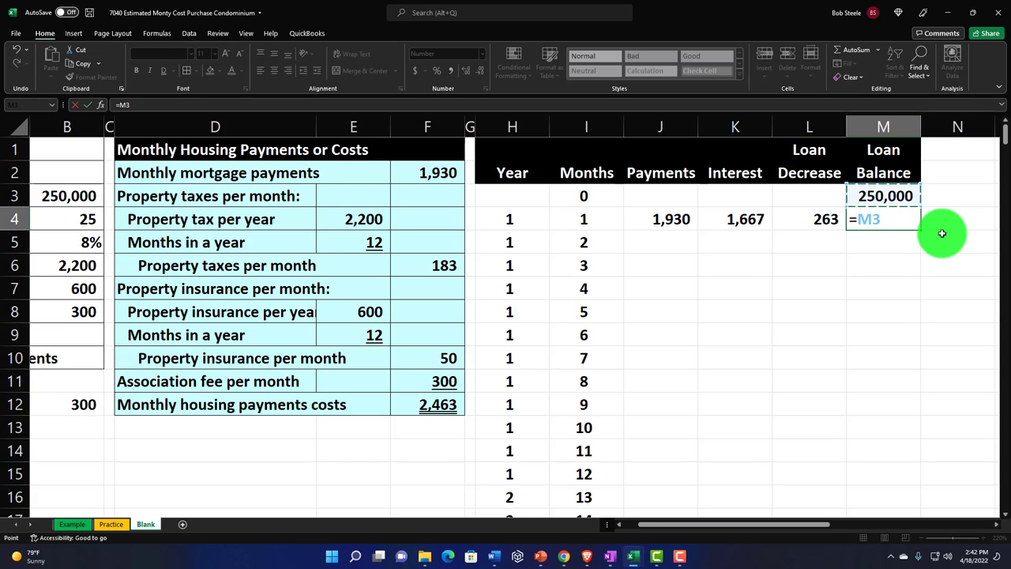
type("-")
key("Left")
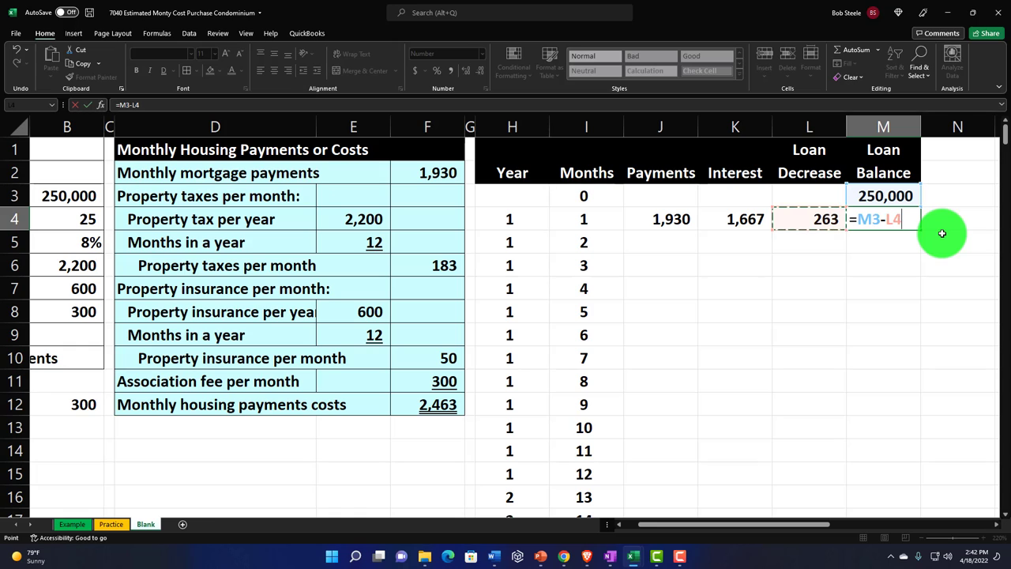
key("Return")
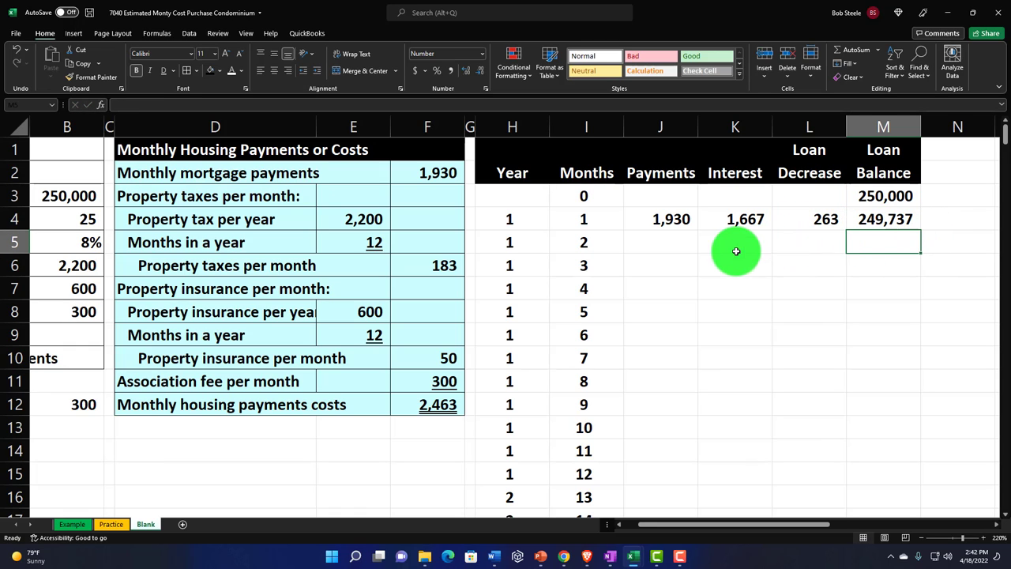
Step: Try filling the month 1 formulas in J4:M4 down to row 5 and inspect the copied payment and interest formulas
left_click_drag(677, 221, 915, 248)
double_click(694, 243)
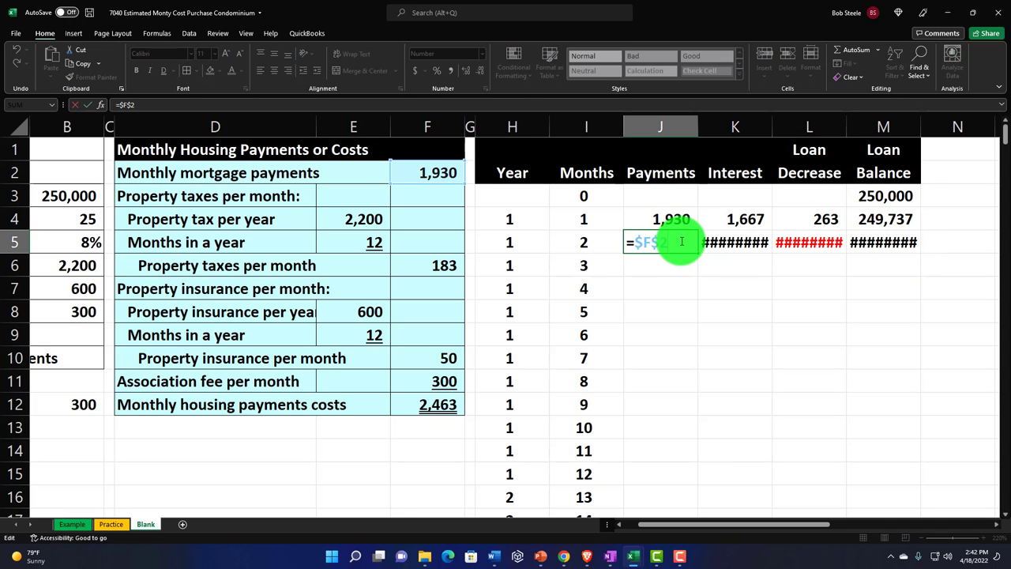
key("Return")
double_click(746, 242)
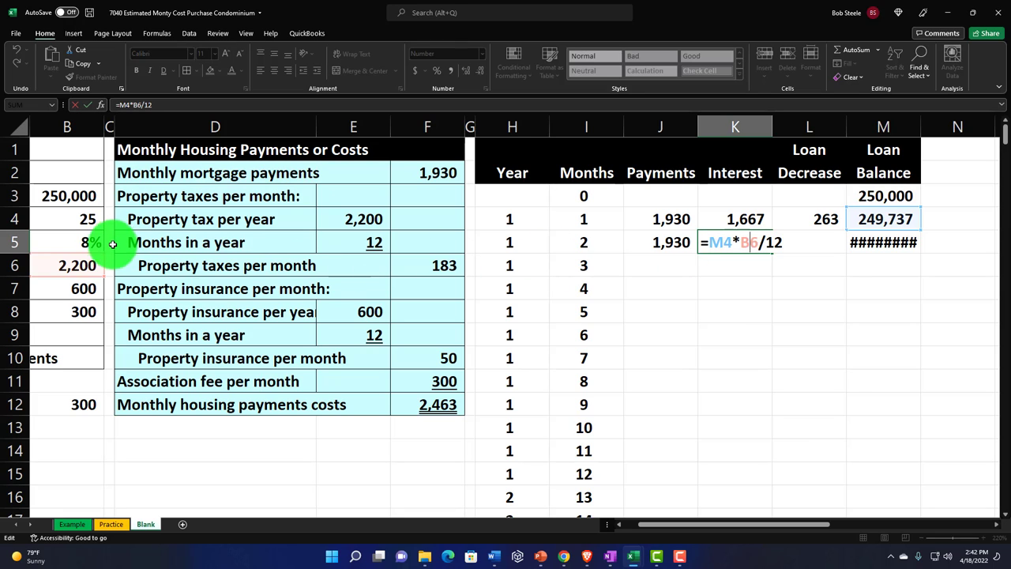
key("Return")
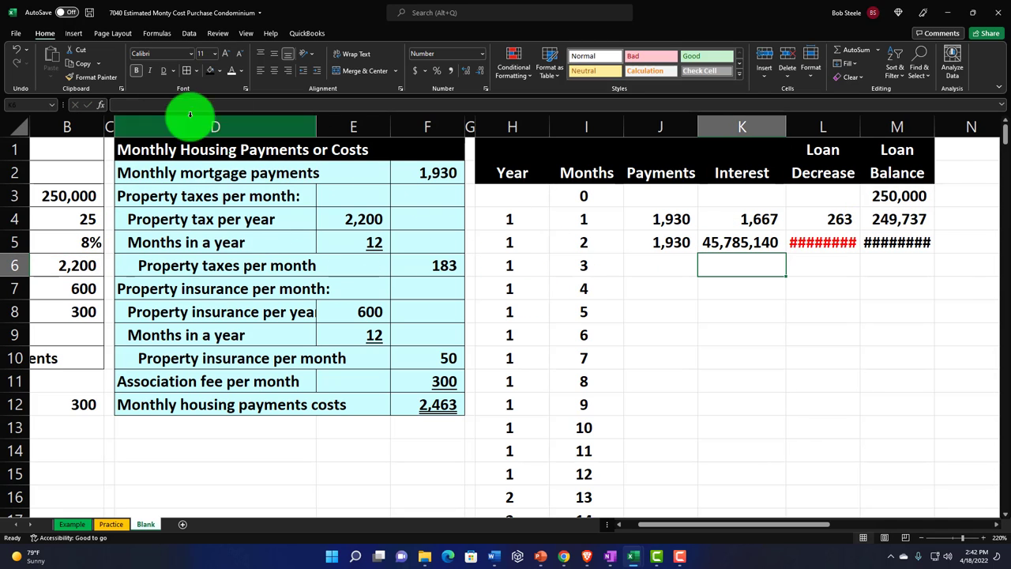
Step: Undo the fill of the month 1 formulas into row 5
left_click(18, 49)
left_click(17, 51)
left_click(17, 51)
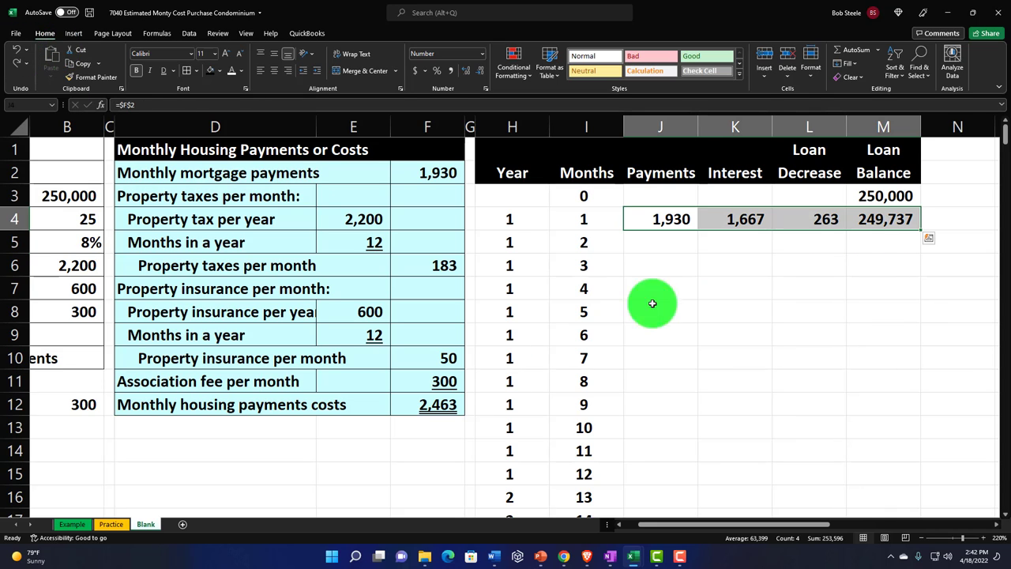
Step: Make the interest rate reference absolute in K4's formula, =M3*$B$5/12, and check the loan balance formula in M4
double_click(754, 219)
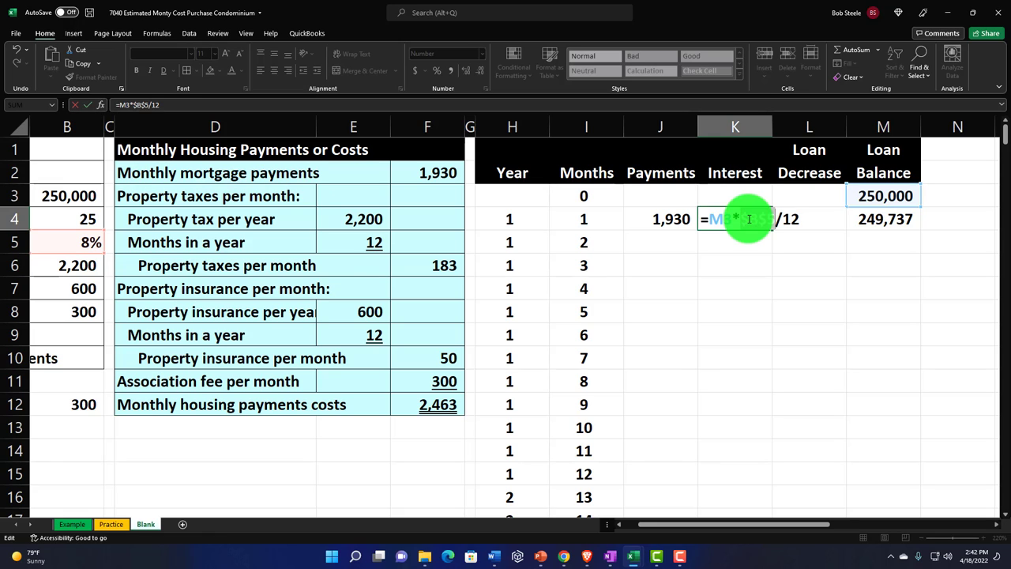
key("Return")
double_click(899, 219)
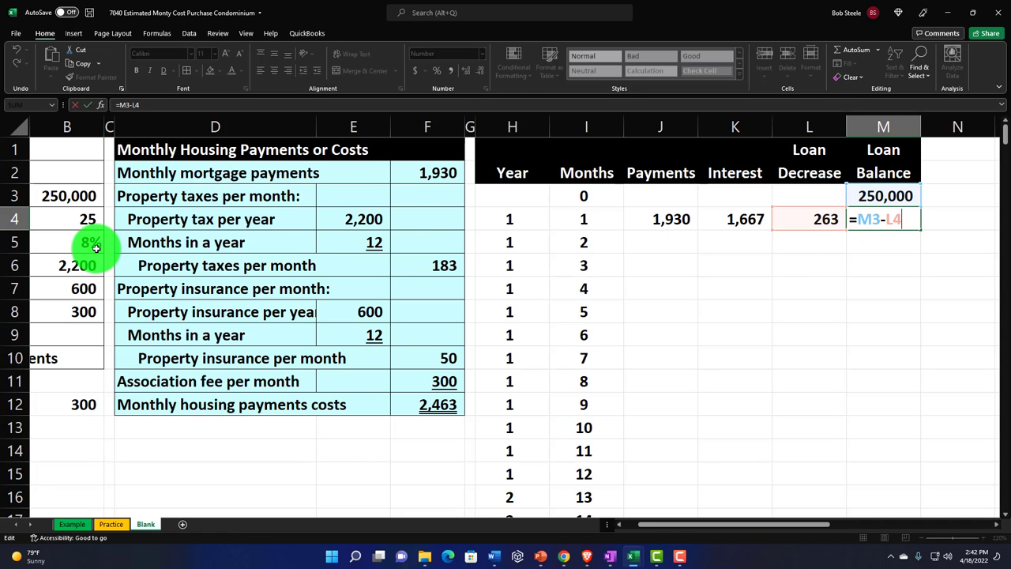
key("Return")
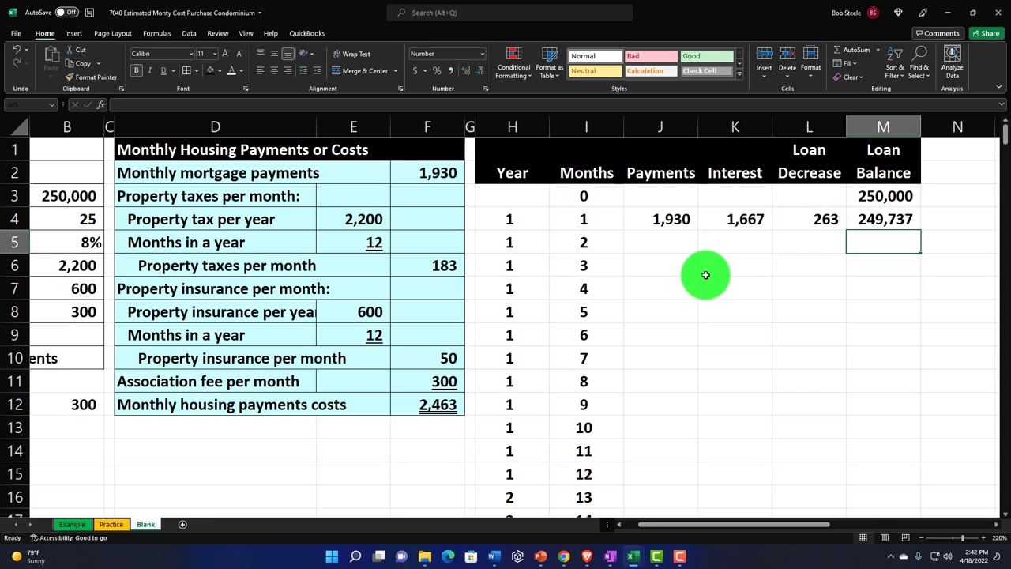
Step: Fill the formulas in J4:M4 down the schedule through month 300 and check the final loan balance in M303
left_click(680, 219)
left_click_drag(679, 219, 920, 231)
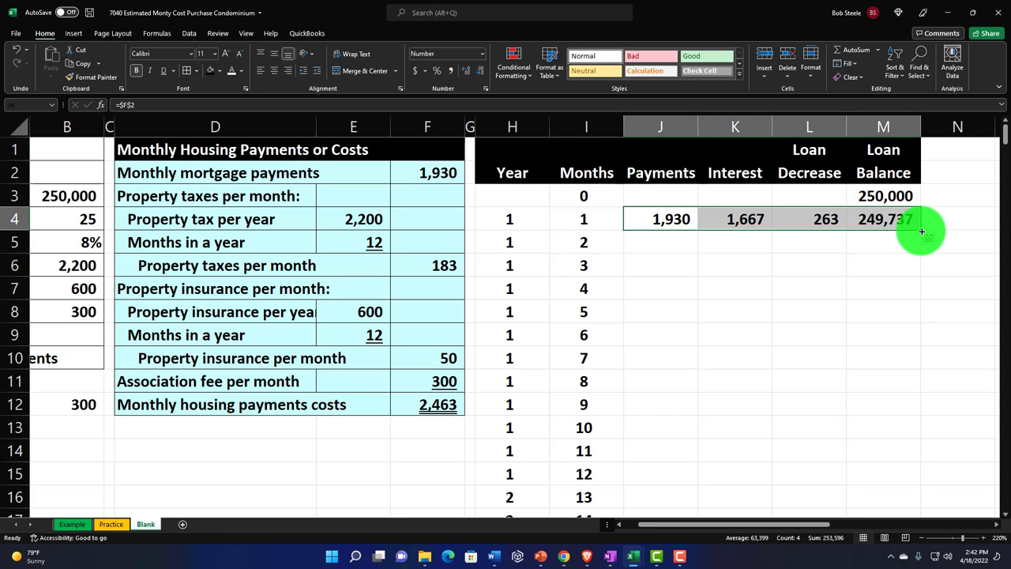
double_click(922, 231)
scroll(925, 309, "down", 19)
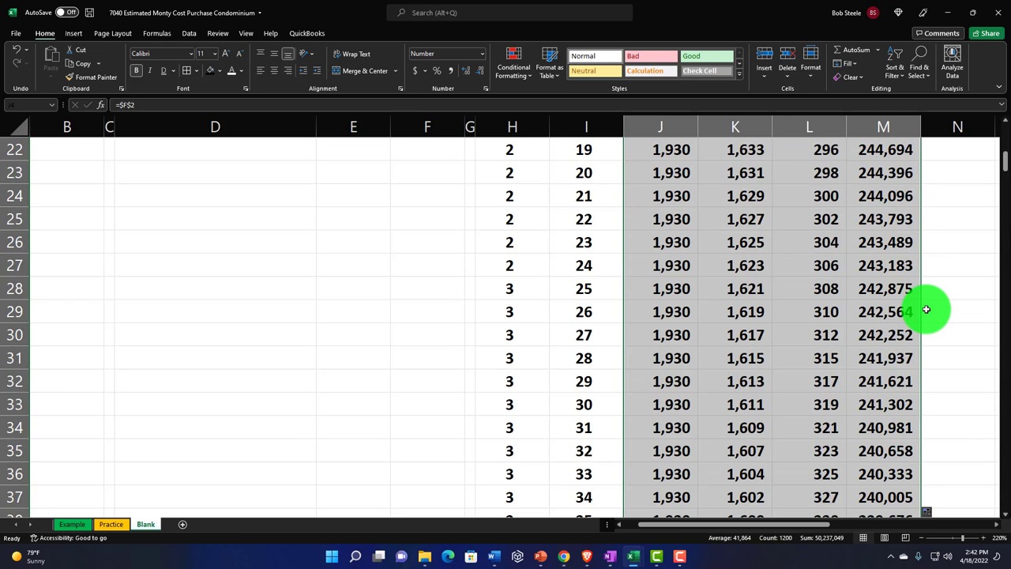
scroll(926, 309, "down", 20)
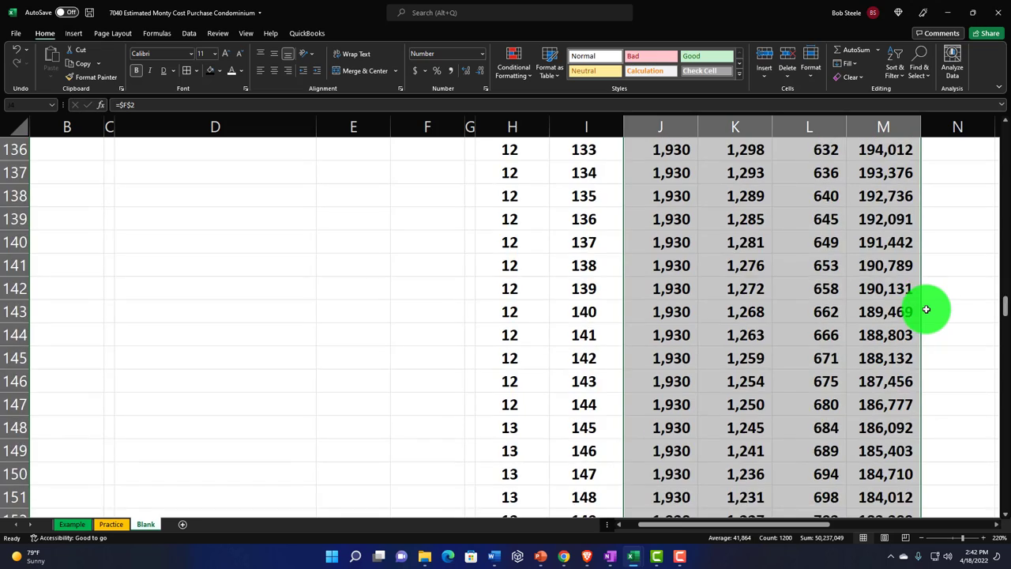
scroll(926, 309, "down", 20)
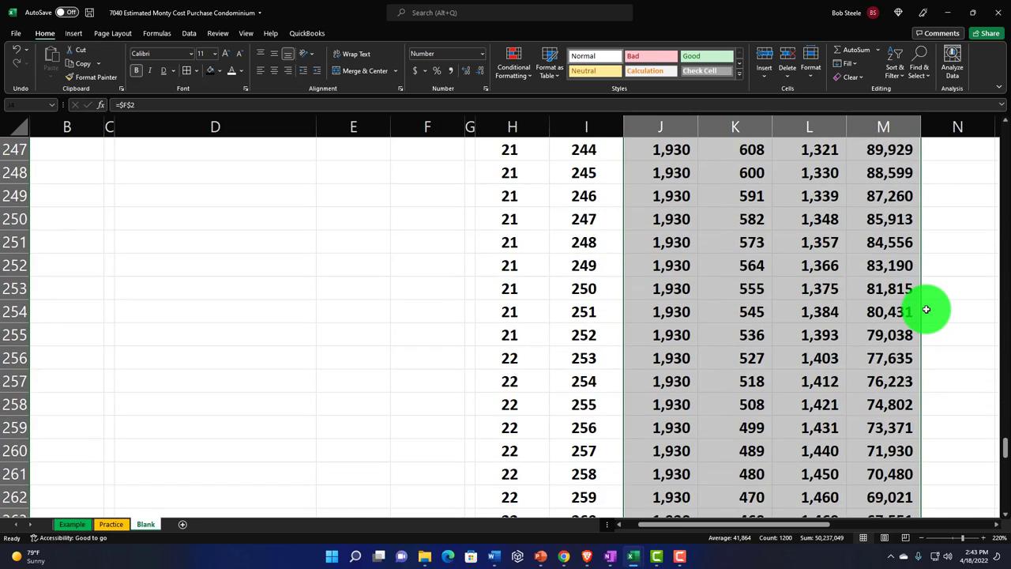
scroll(926, 309, "down", 8)
left_click(905, 267)
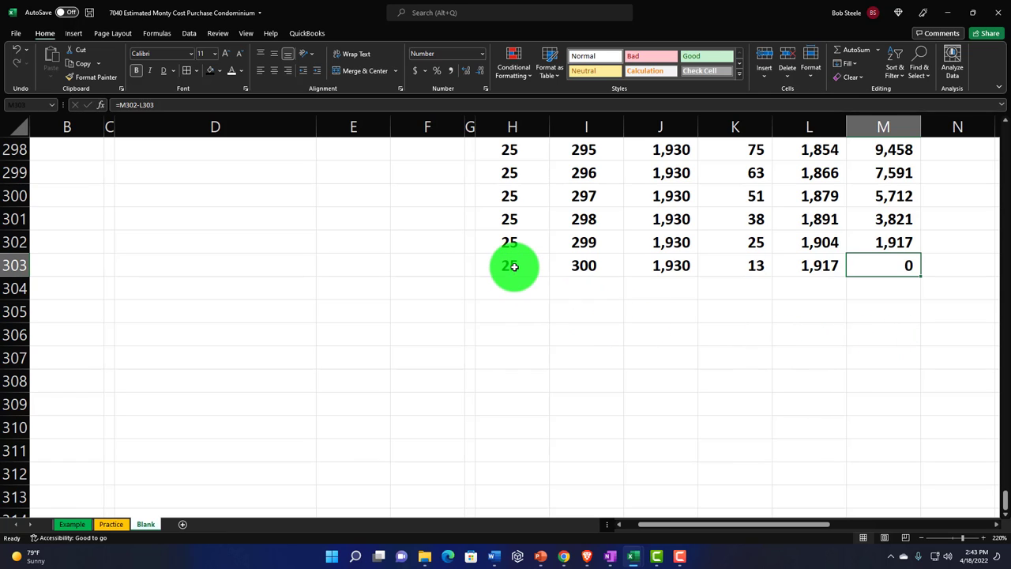
left_click_drag(1004, 497, 985, 140)
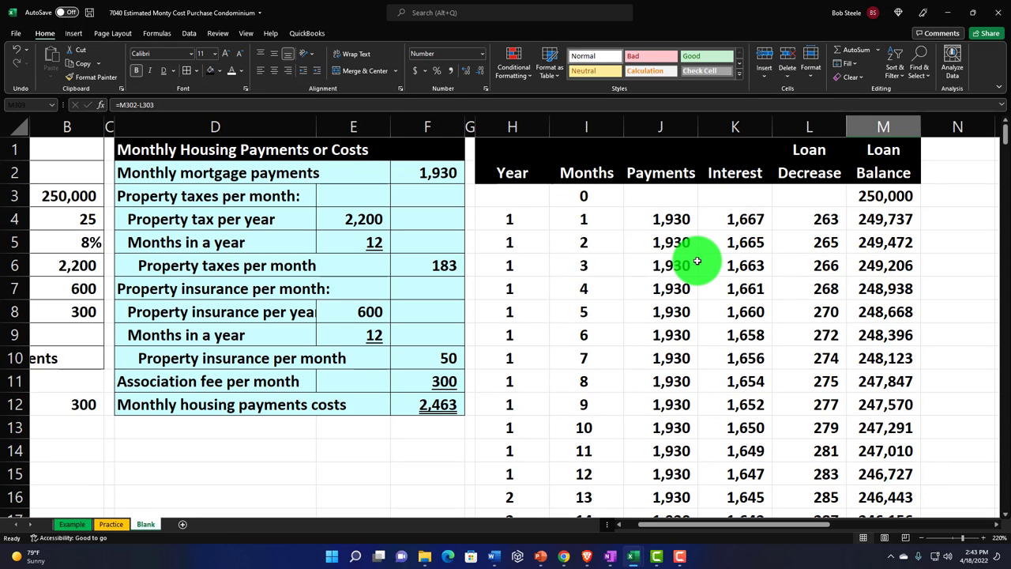
Step: Switch to the Calculator.net loan calculator in Chrome and examine its inputs, payment results and amortization schedule against the worksheet
left_click(565, 556)
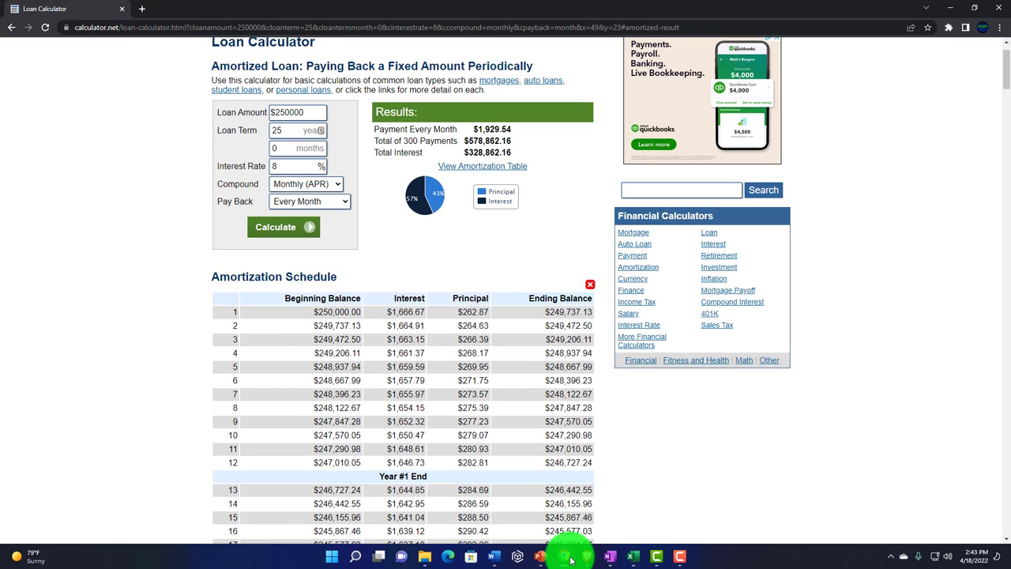
scroll(221, 320, "up", 1)
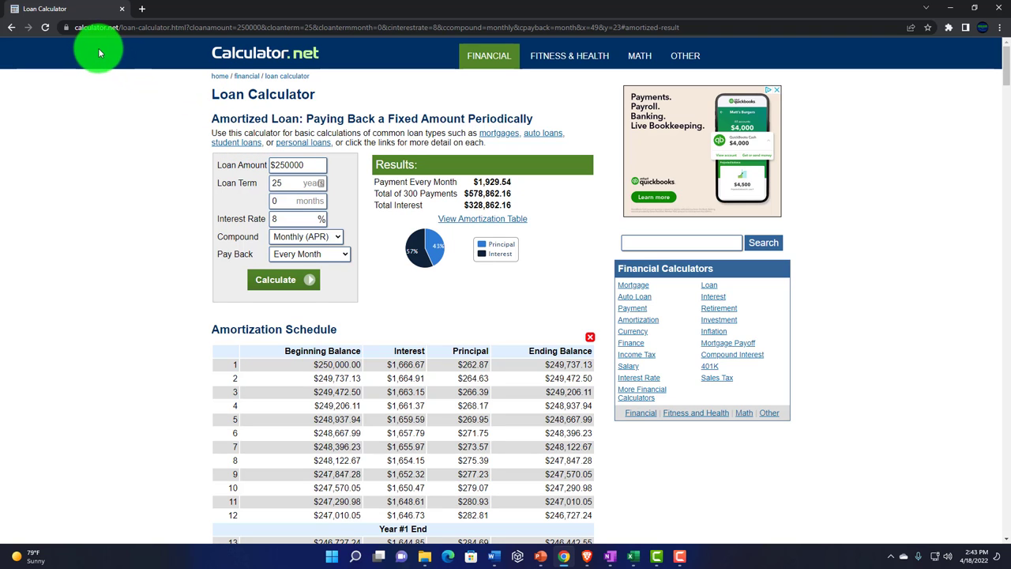
key("ctrl+plus")
key("ctrl+plus")
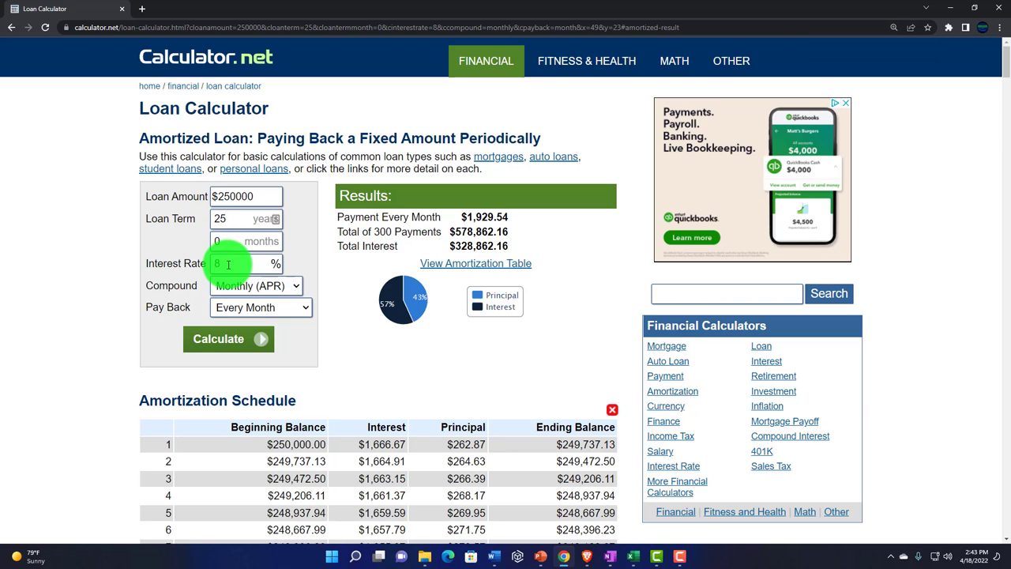
scroll(363, 456, "down", 1)
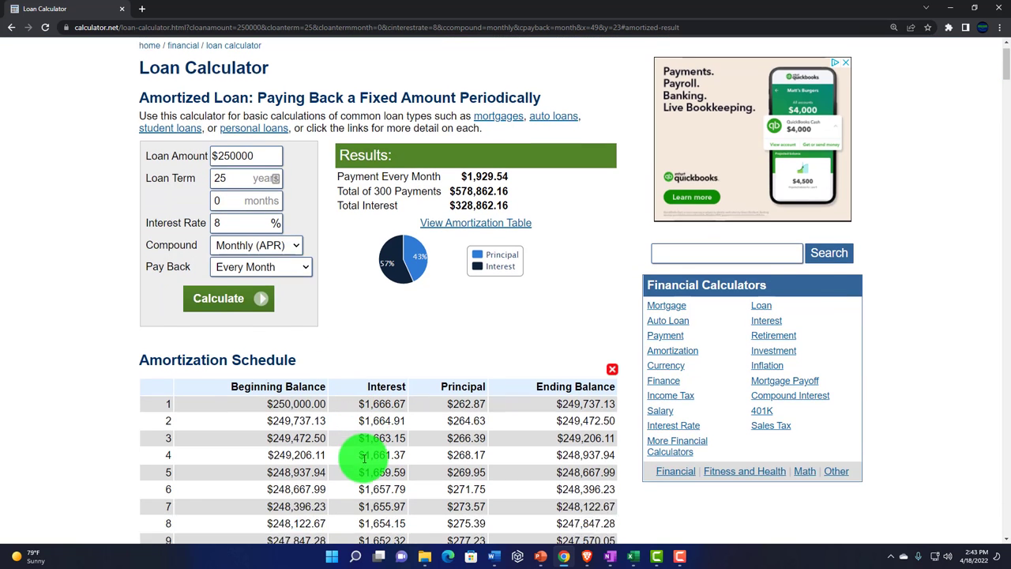
scroll(363, 456, "down", 3)
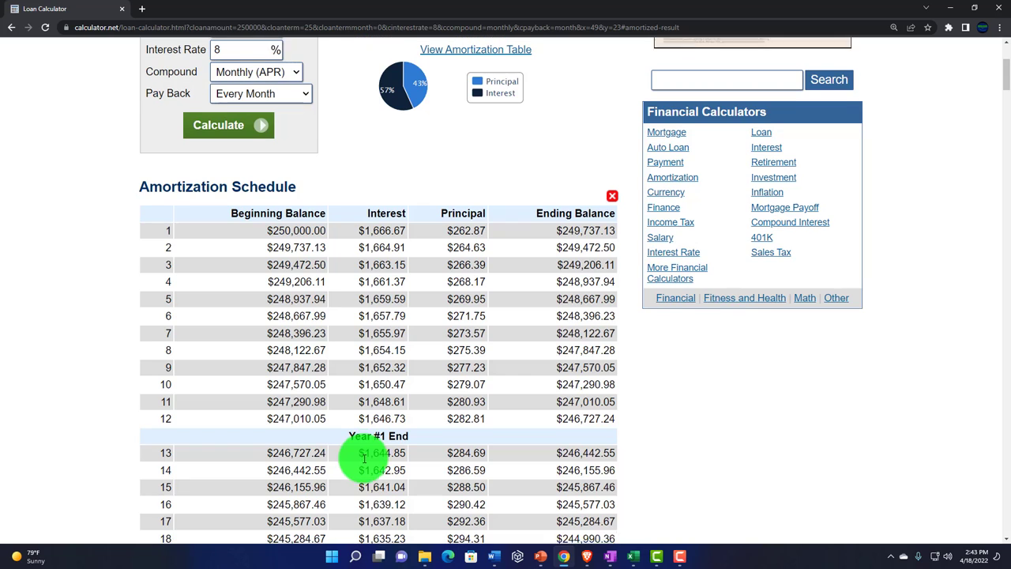
scroll(363, 457, "down", 1)
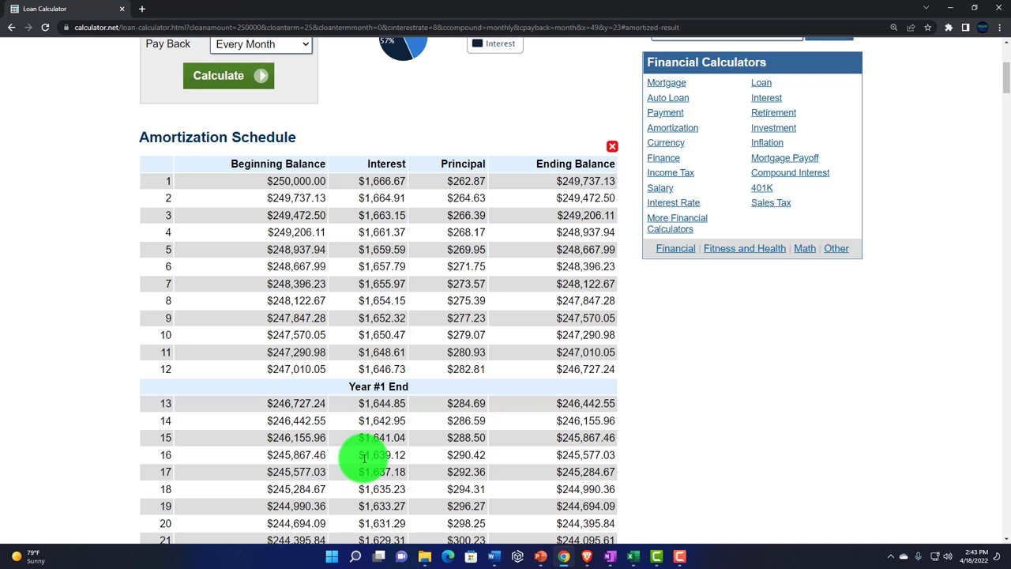
scroll(558, 381, "down", 2)
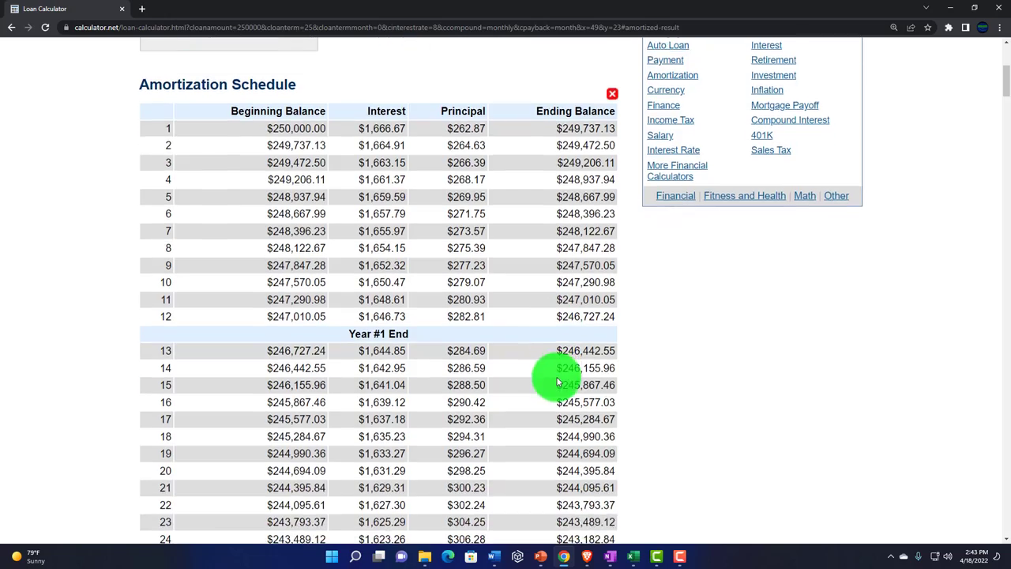
scroll(558, 381, "down", 6)
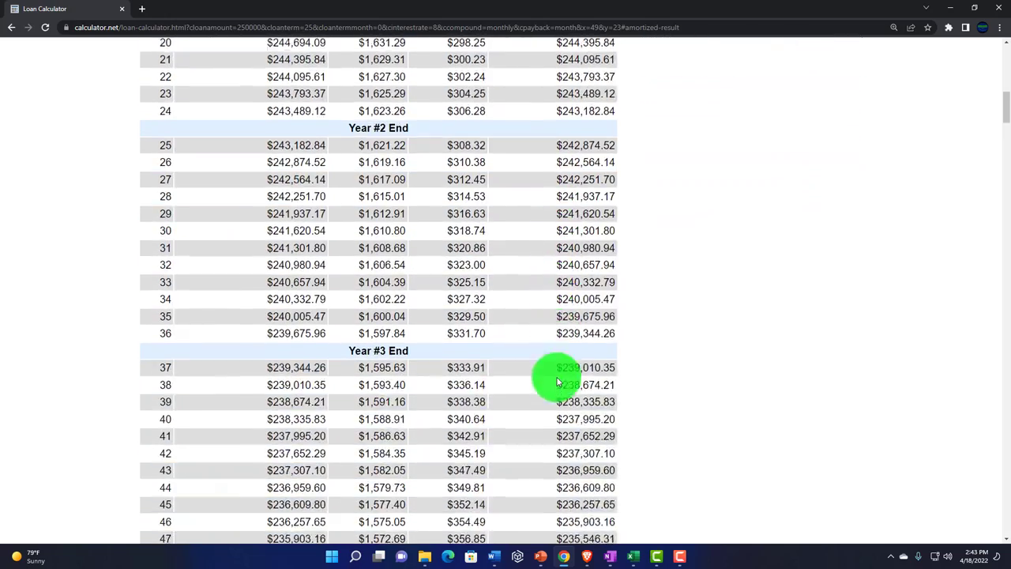
scroll(557, 381, "down", 1)
scroll(557, 382, "up", 10)
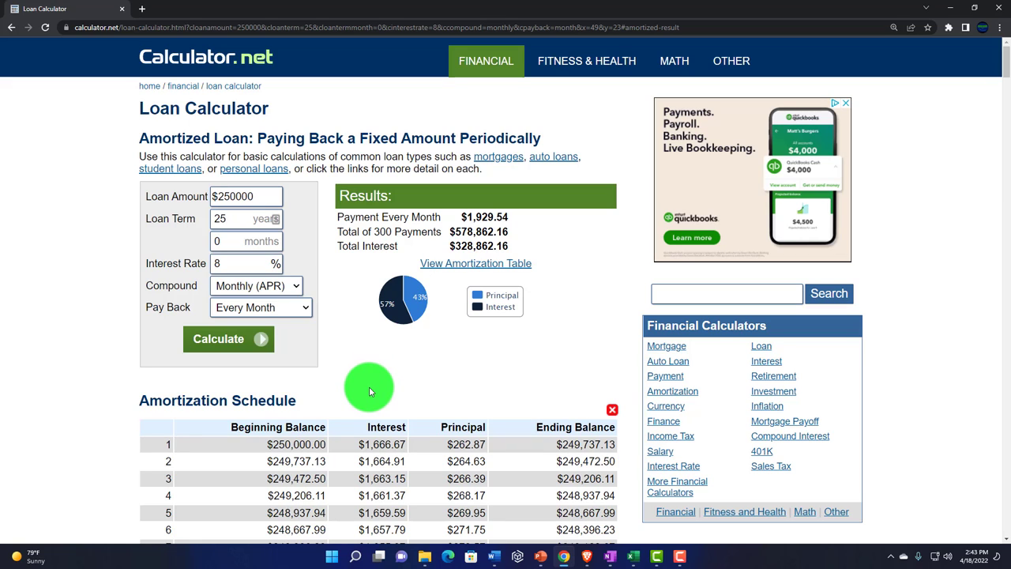
left_click(635, 562)
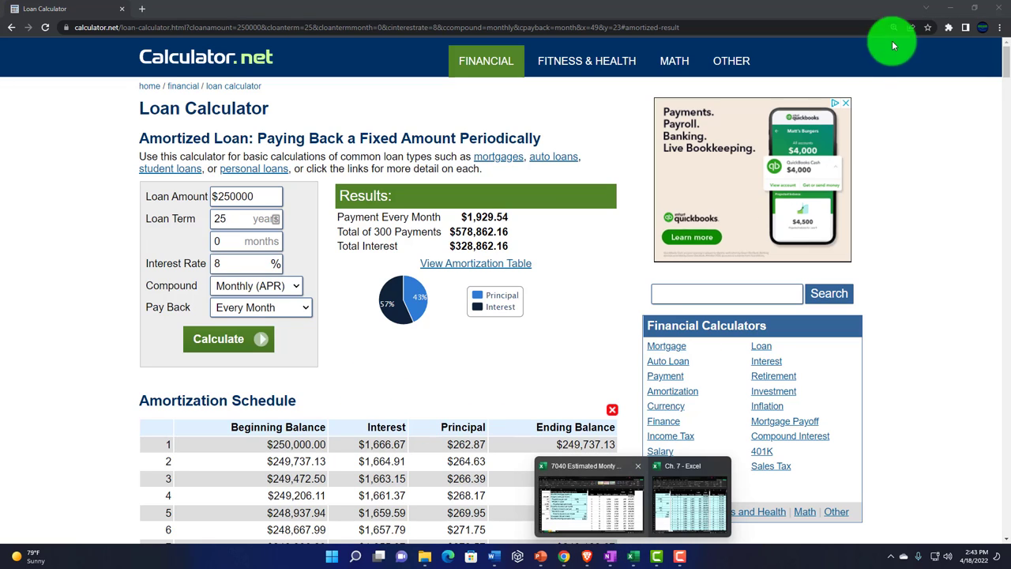
left_click(83, 317)
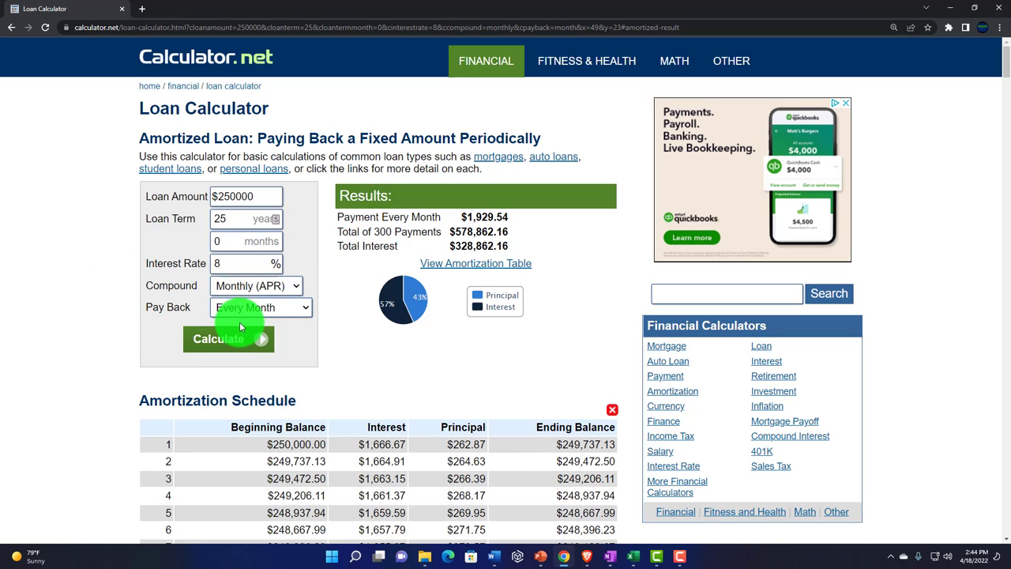
scroll(309, 417, "down", 1)
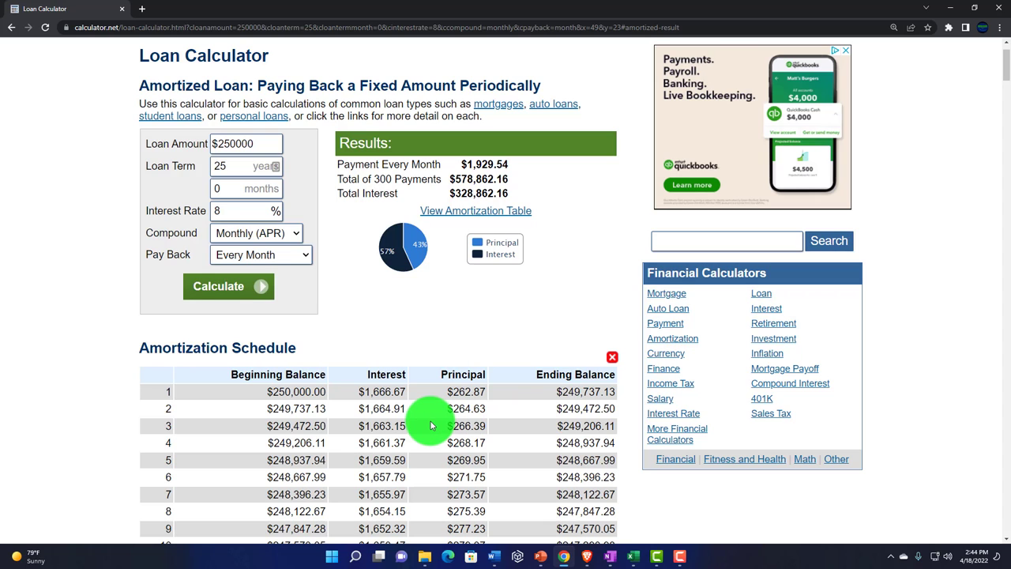
scroll(431, 426, "down", 1)
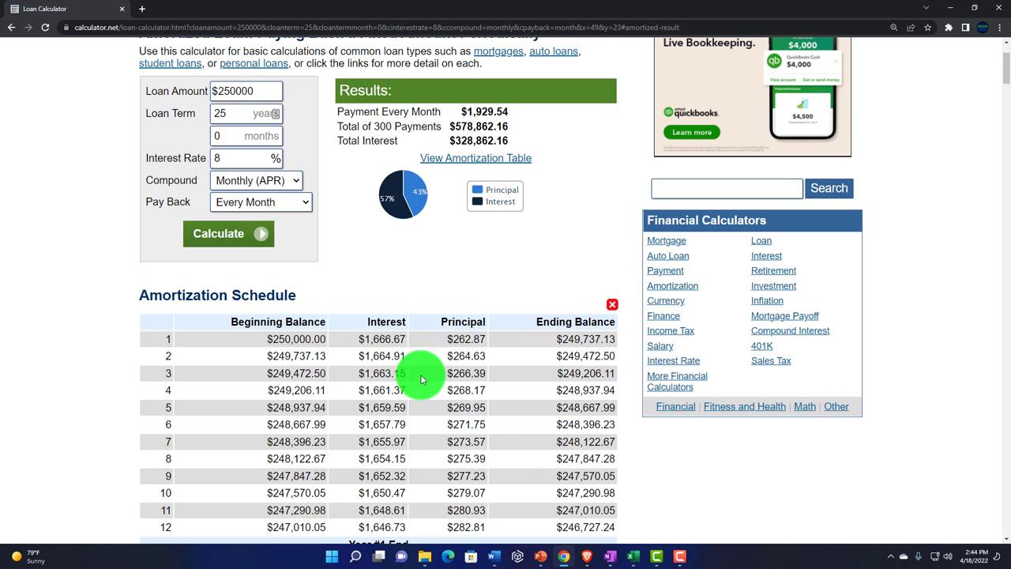
Step: Switch back to the condominium mortgage workbook in Excel and check month 2's interest formula in K5
left_click(633, 557)
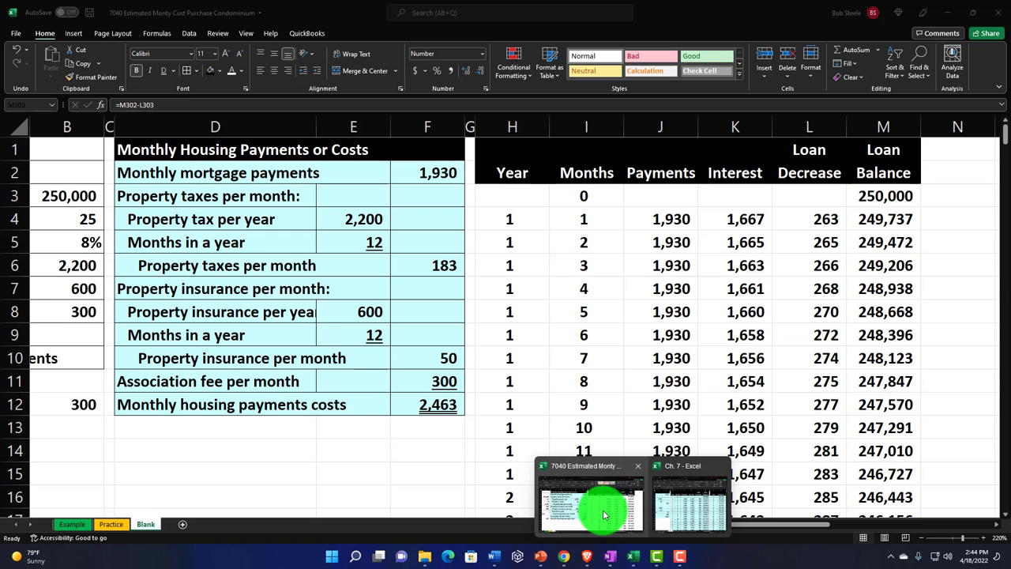
left_click(602, 510)
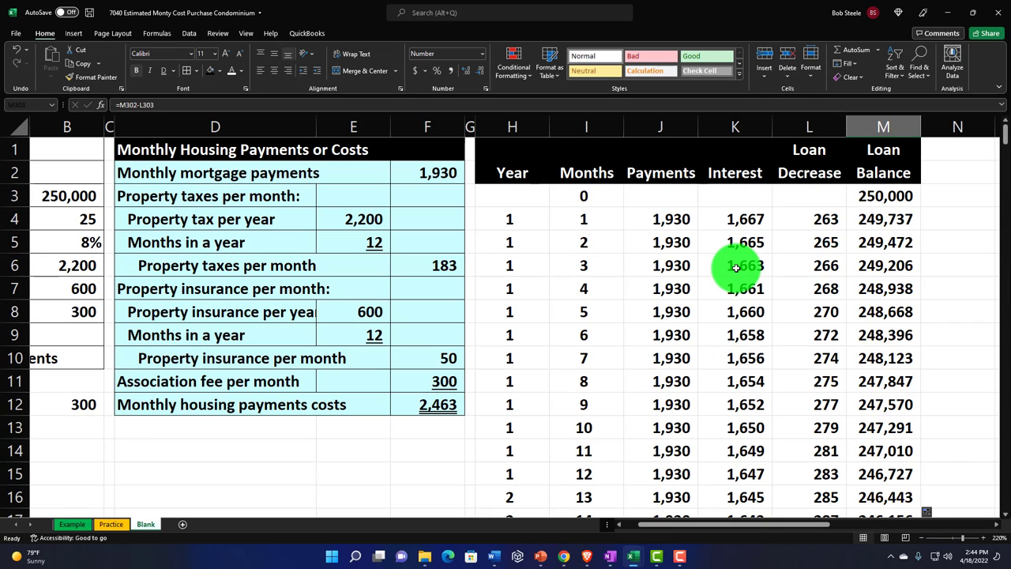
left_click(744, 243)
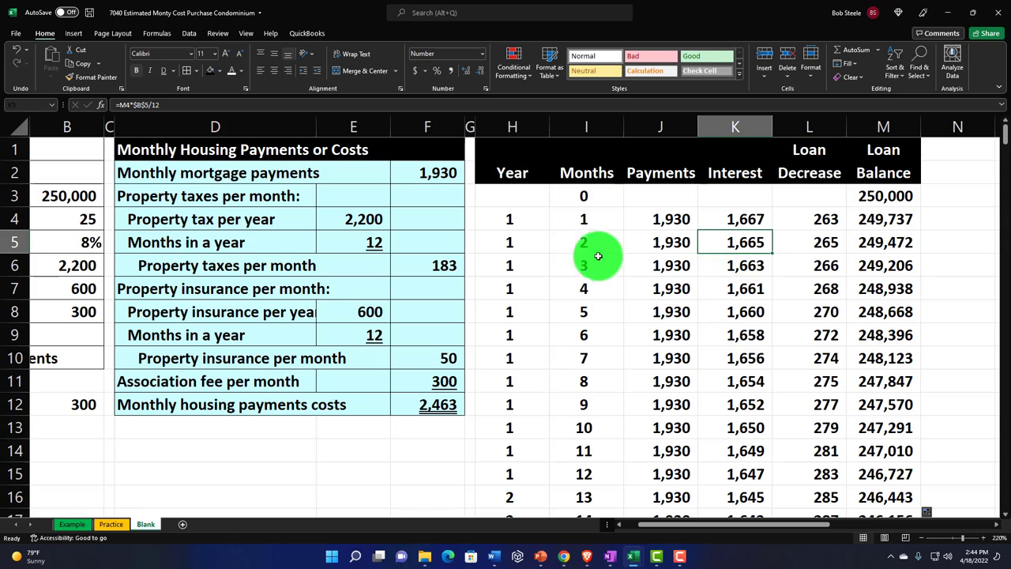
Step: Apply the recently used light blue fill and cell borders to the amortization schedule range H3:M303
left_click_drag(503, 194, 854, 446)
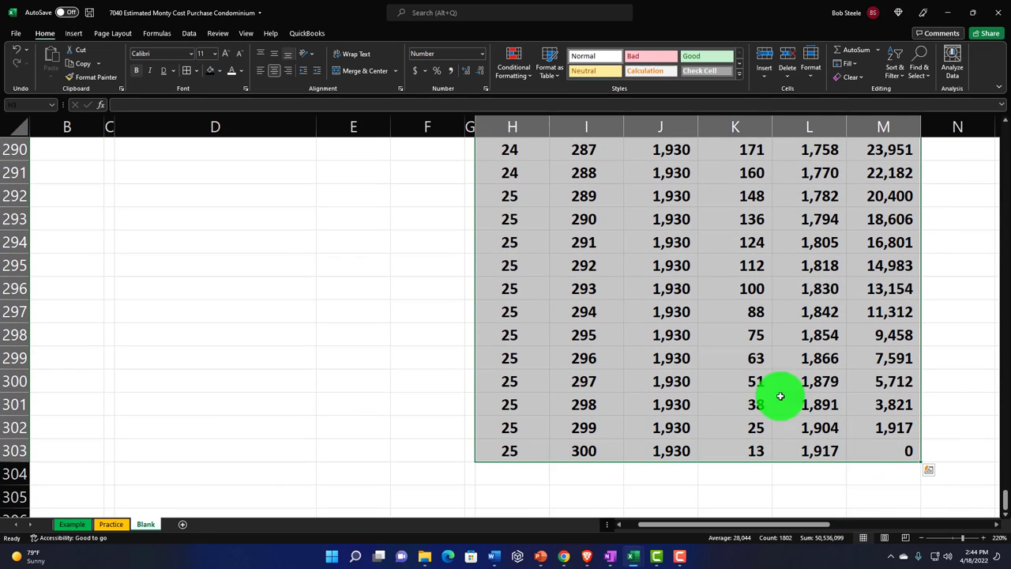
left_click(219, 72)
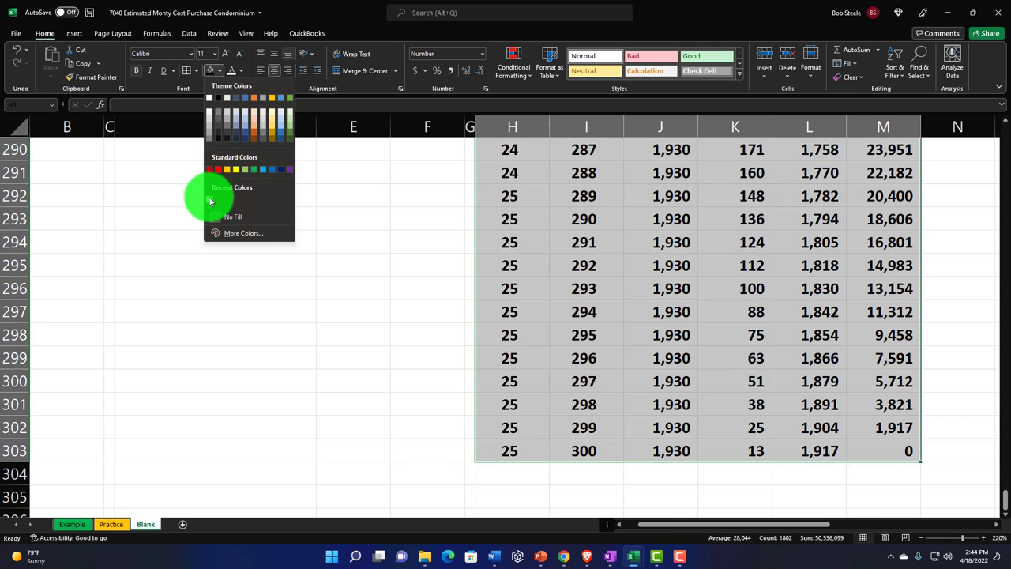
left_click(210, 198)
left_click(188, 72)
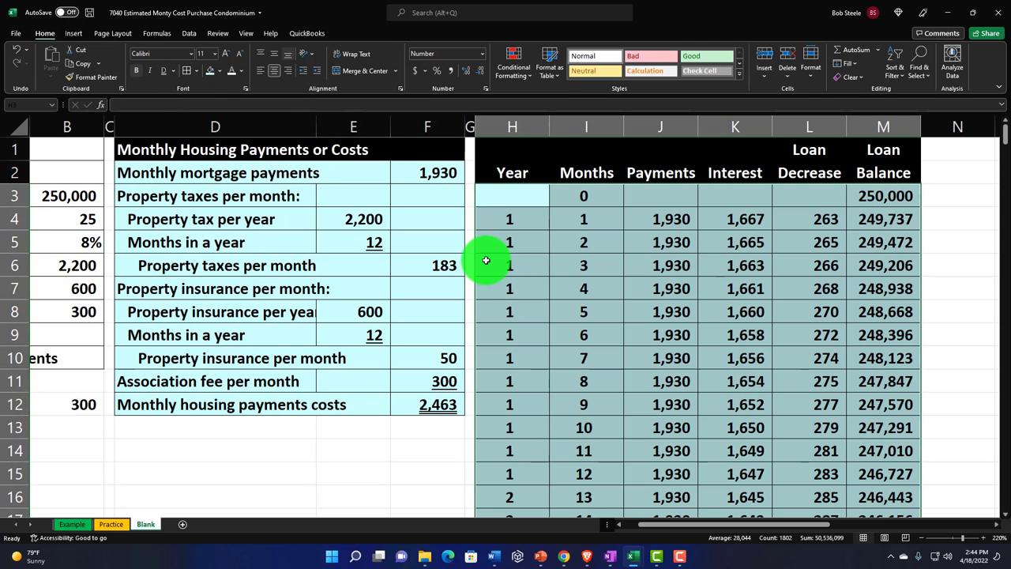
Step: Review the payment formulas in J4 and F2, the interest cells K4:K8, and the schedule's Year, Payments and Loan Decrease columns
left_click(672, 213)
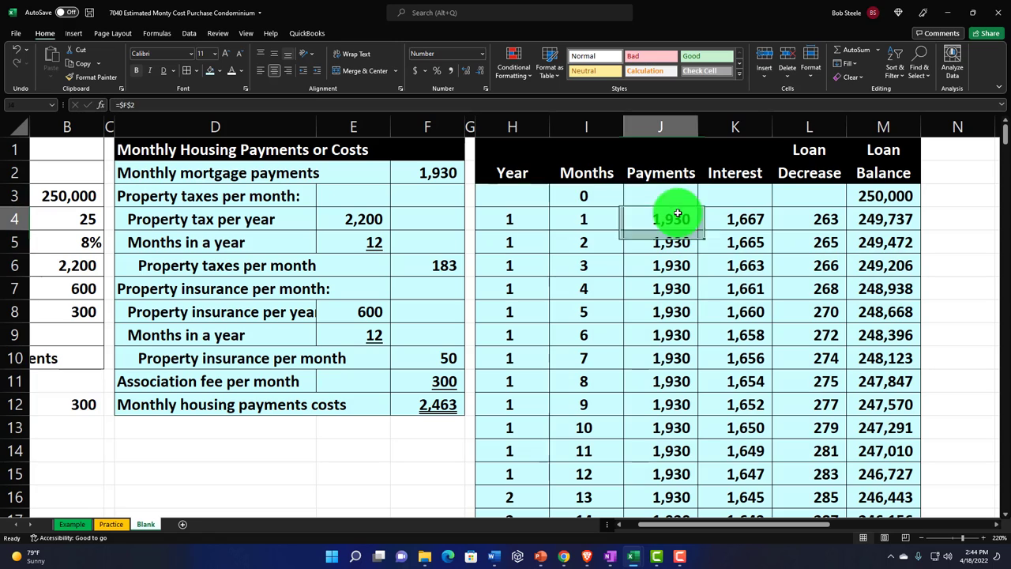
left_click(429, 176)
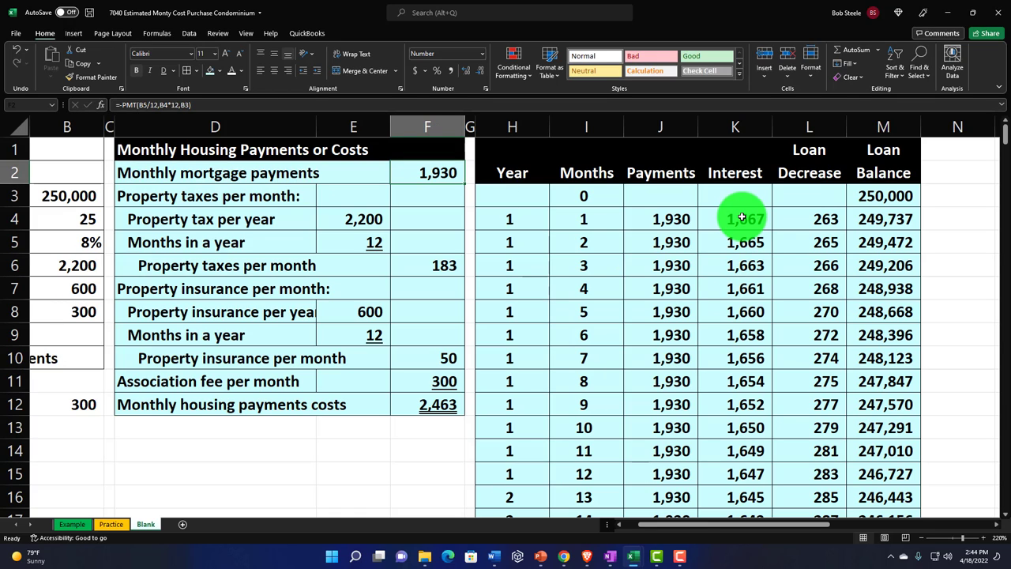
left_click_drag(742, 217, 734, 309)
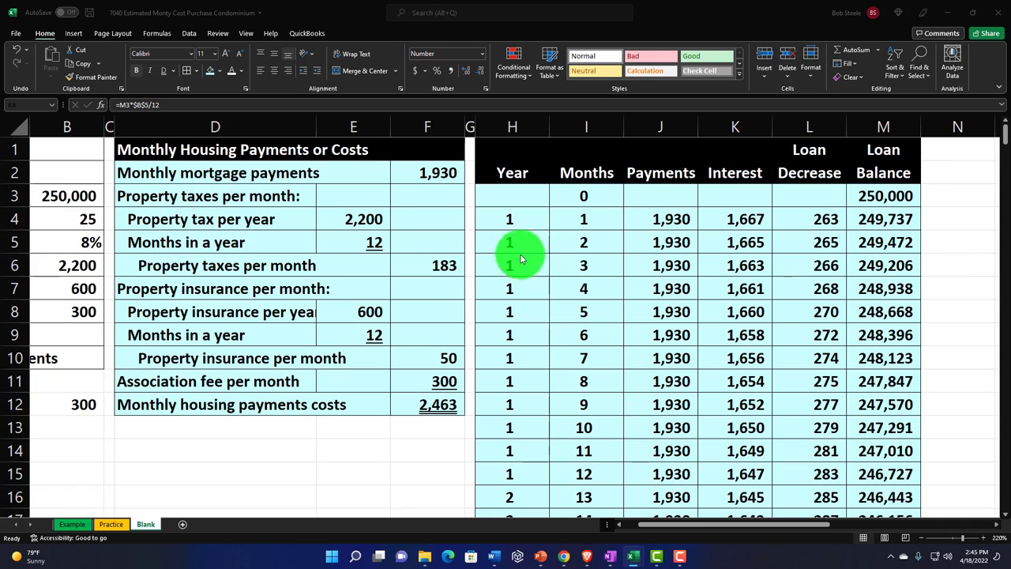
left_click(510, 217)
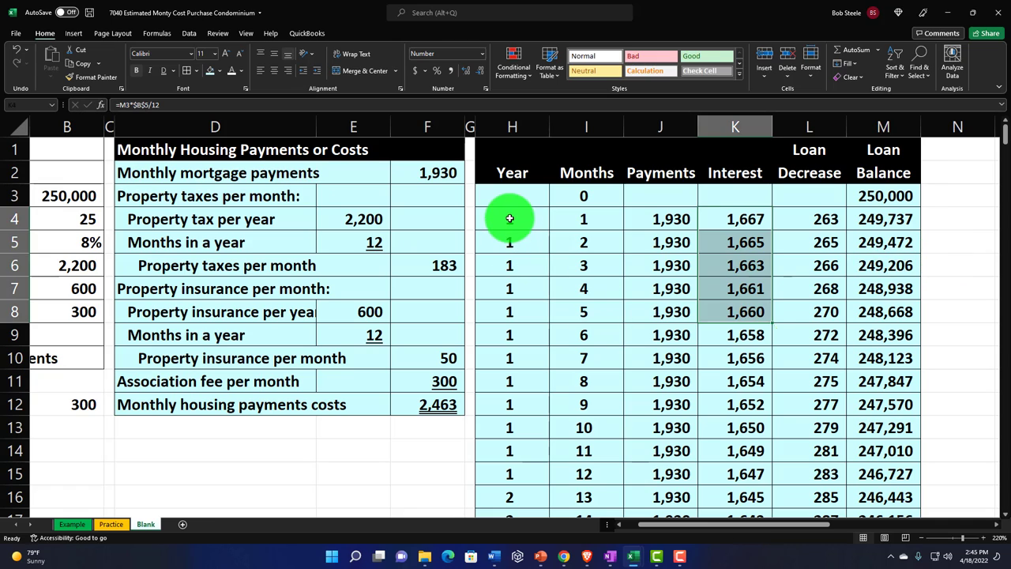
left_click(654, 175)
left_click(790, 169)
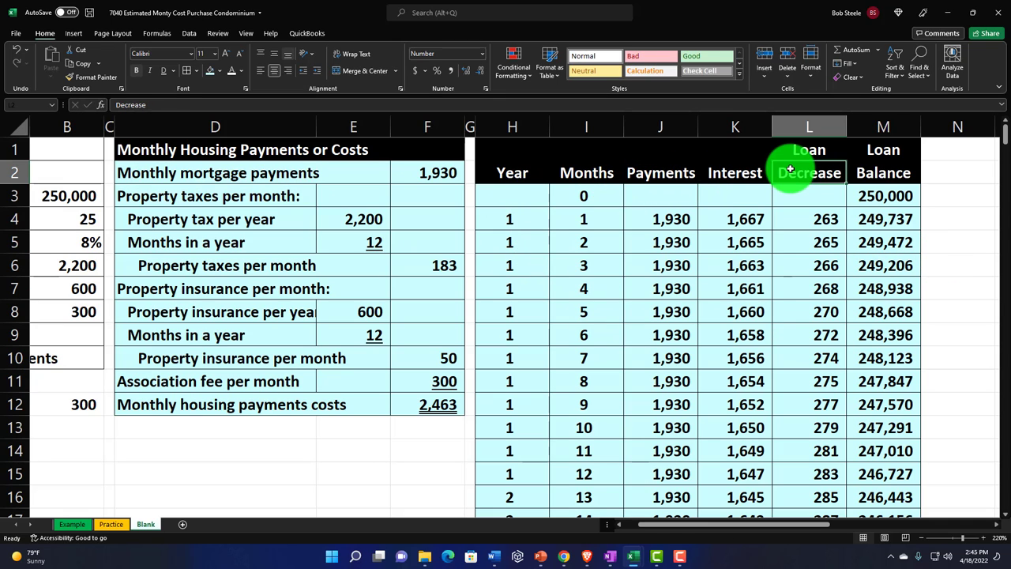
Step: Copy column G's formatting and narrow width onto column N with Format Painter to make a spacer beside the schedule
key("Right")
key("Right")
key("Right")
key("Right")
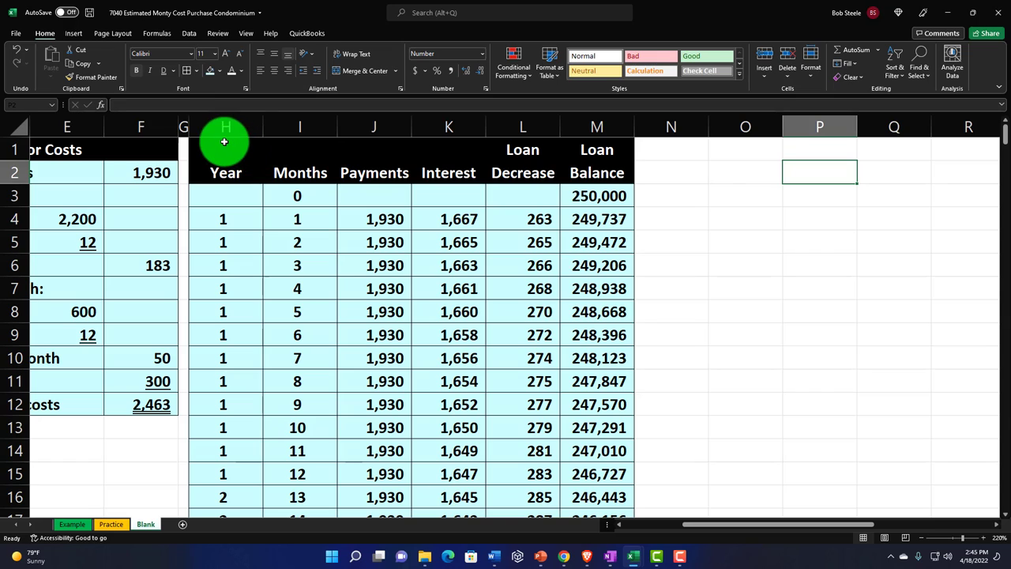
left_click_drag(224, 140, 579, 173)
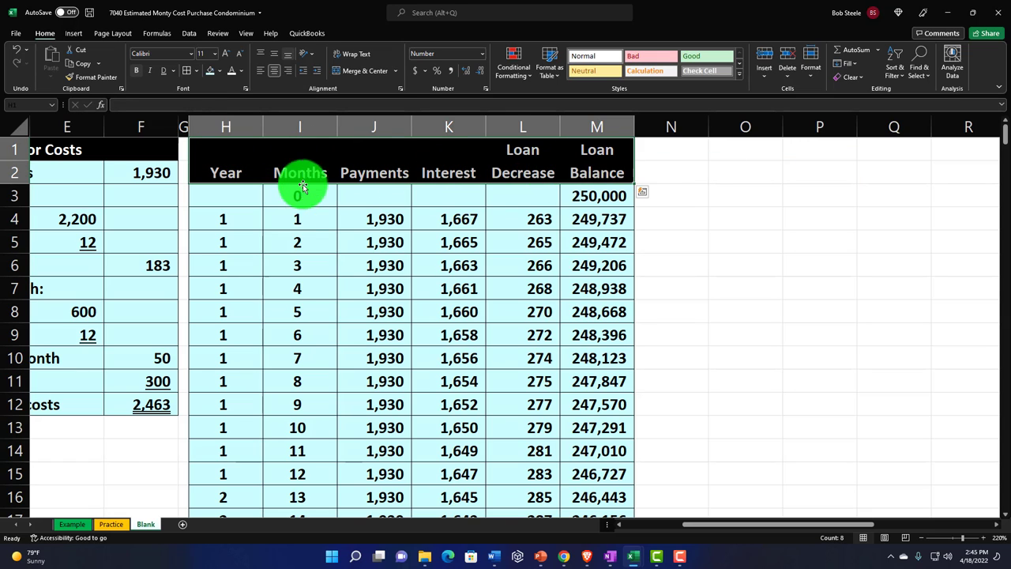
left_click(184, 128)
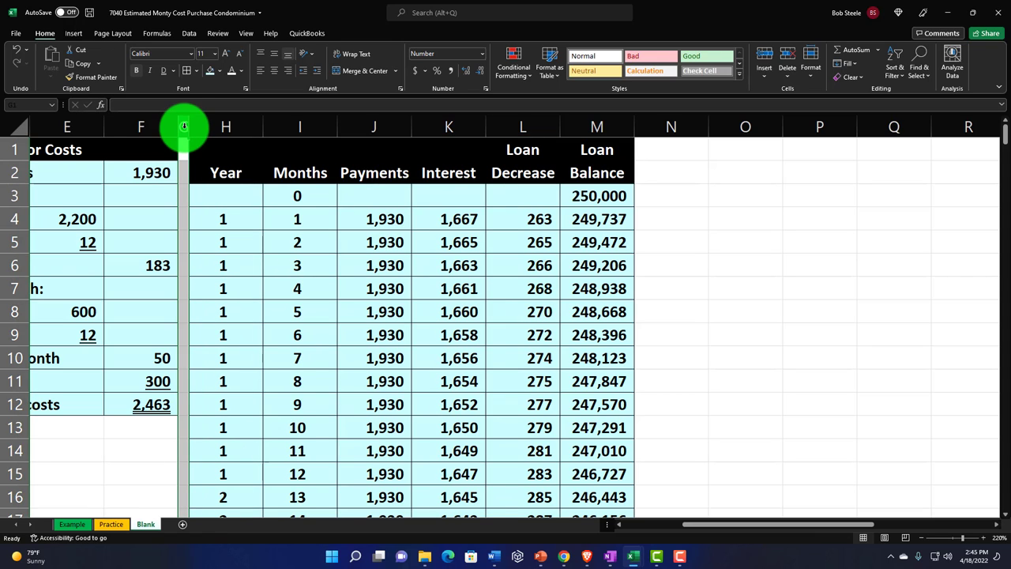
left_click(76, 85)
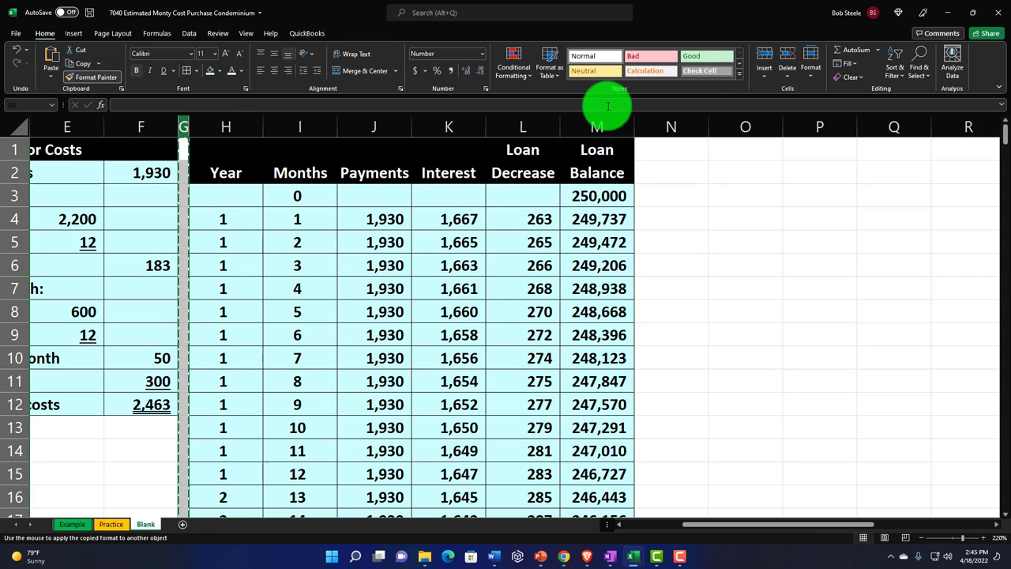
left_click(684, 125)
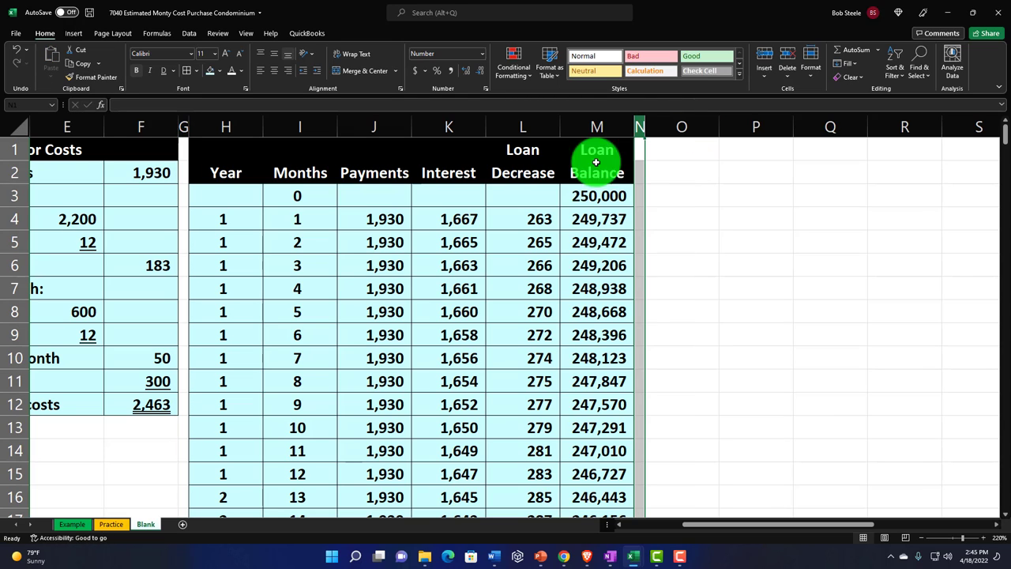
Step: Copy the schedule headers in H1:M2 and paste them starting at O1
left_click(218, 150)
left_click_drag(288, 155, 598, 172)
key("ctrl+c")
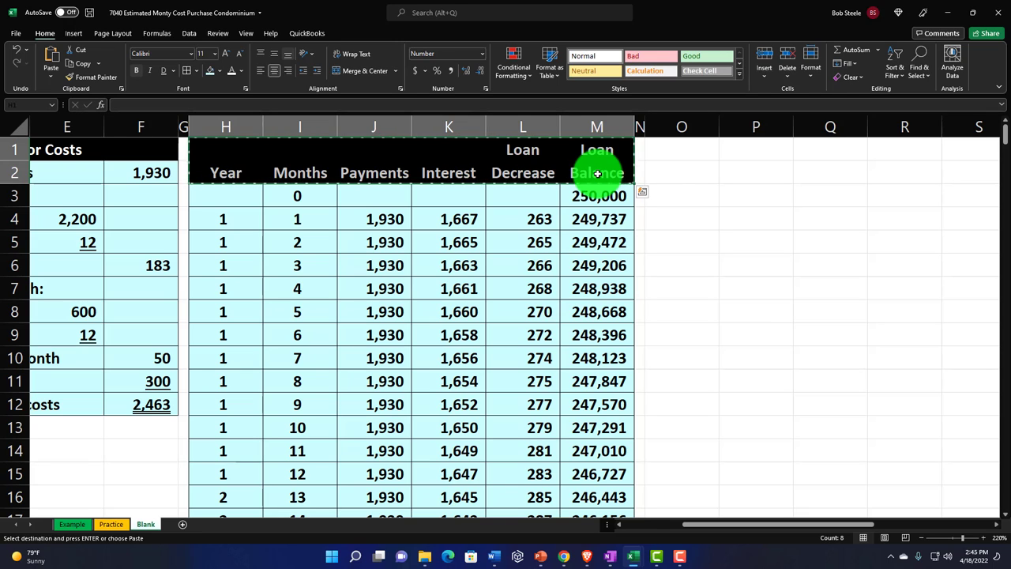
left_click(678, 147)
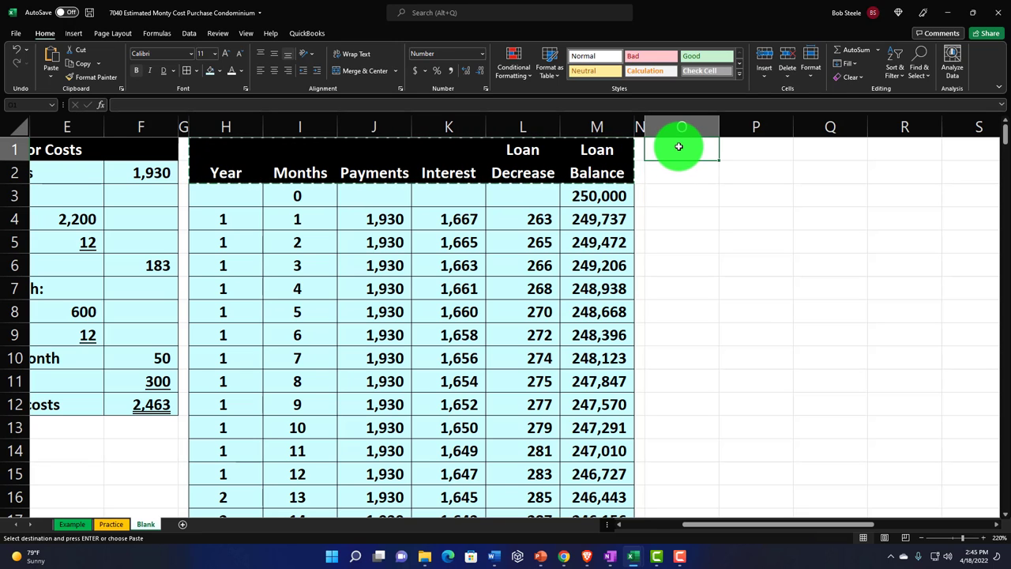
key("ctrl+v")
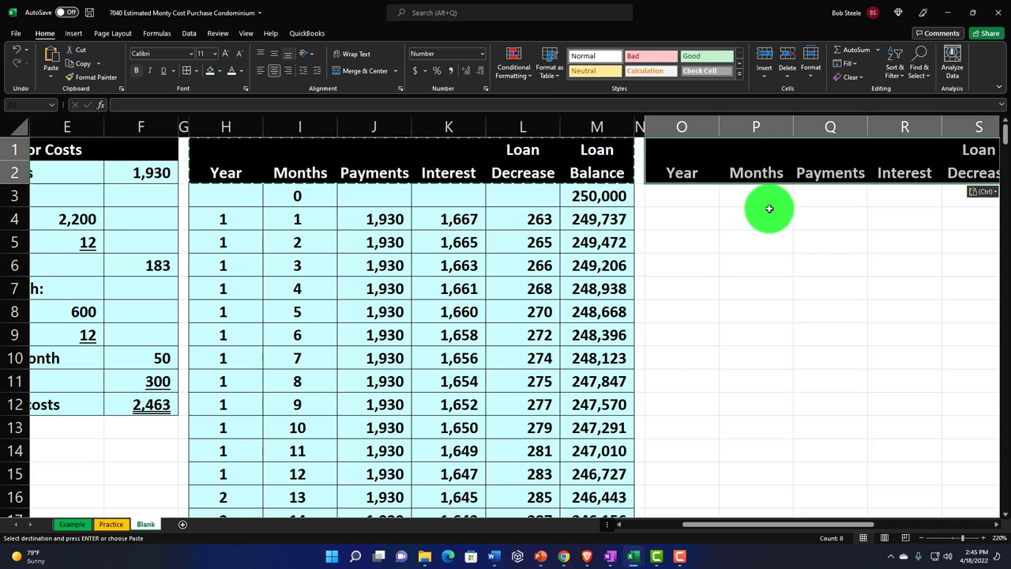
Step: Delete column P, which holds the copied Months header
left_click(752, 126)
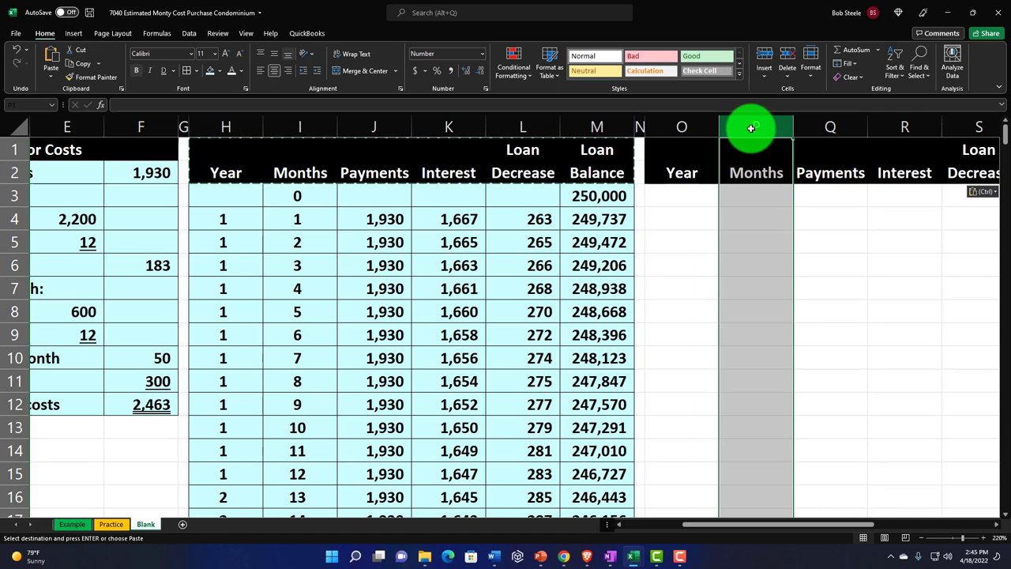
right_click(752, 211)
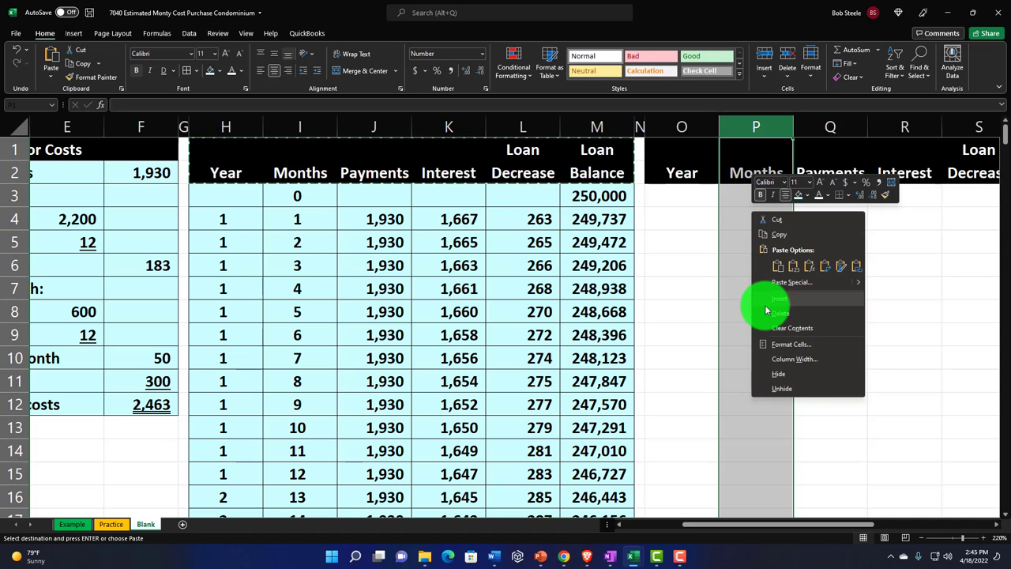
left_click(767, 311)
Step: Enter 1, 2 and 3 under the new Year header from O3 and fill the series down to year 25
left_click(756, 225)
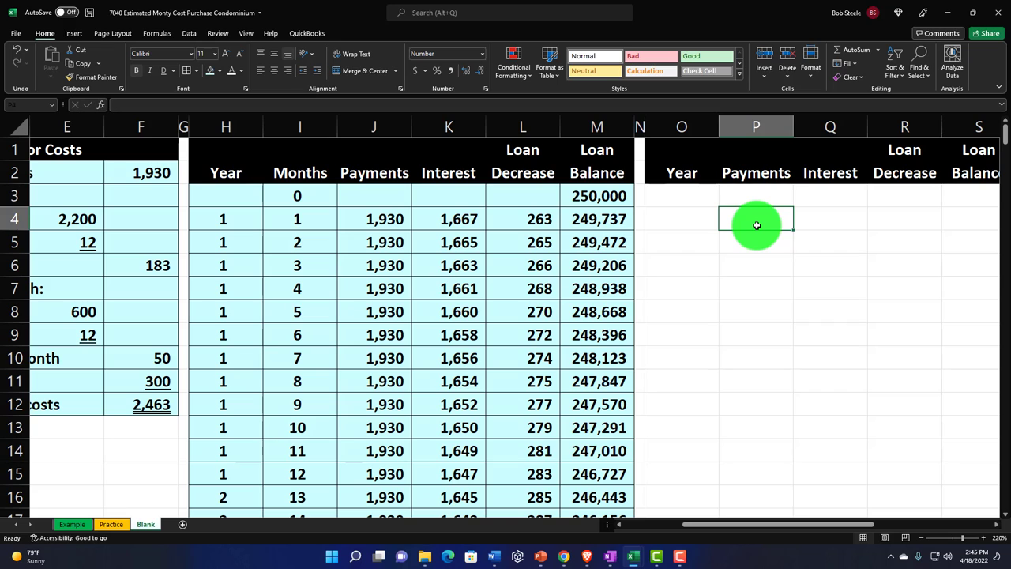
key("Left")
key("Up")
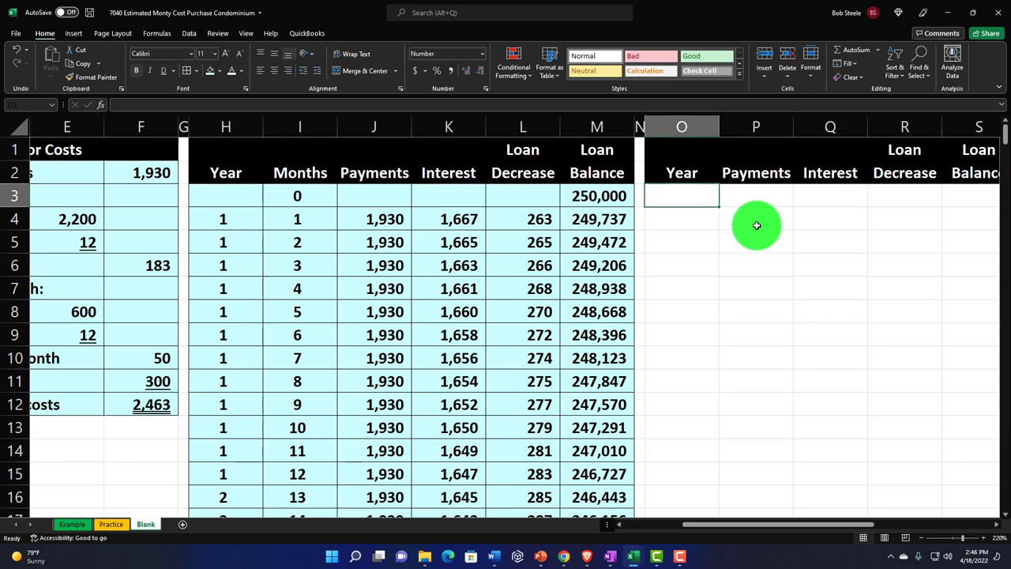
type("1")
key("Return")
type("2")
key("Return")
type("3")
key("Return")
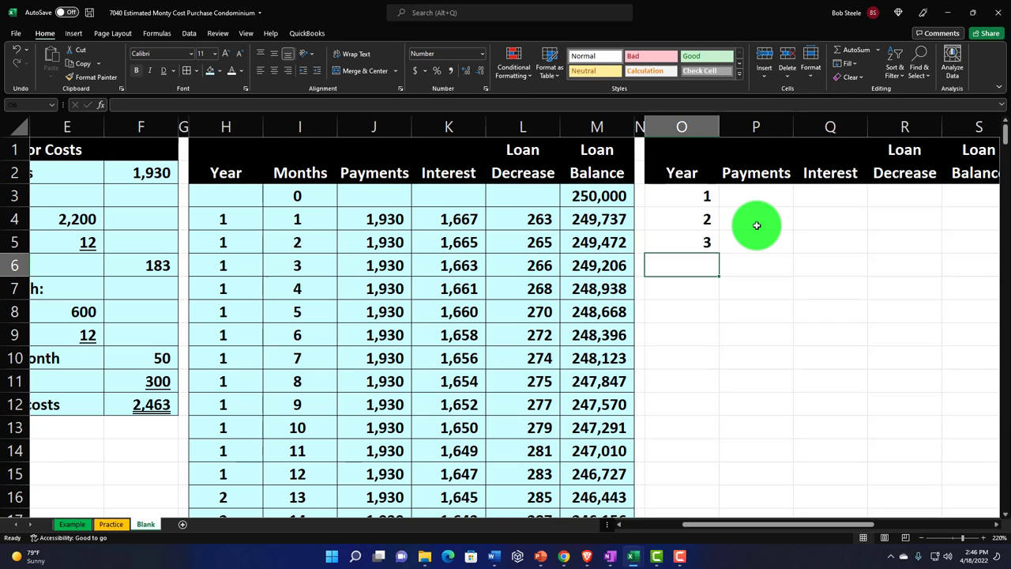
left_click_drag(701, 197, 704, 397)
scroll(592, 354, "up", 5)
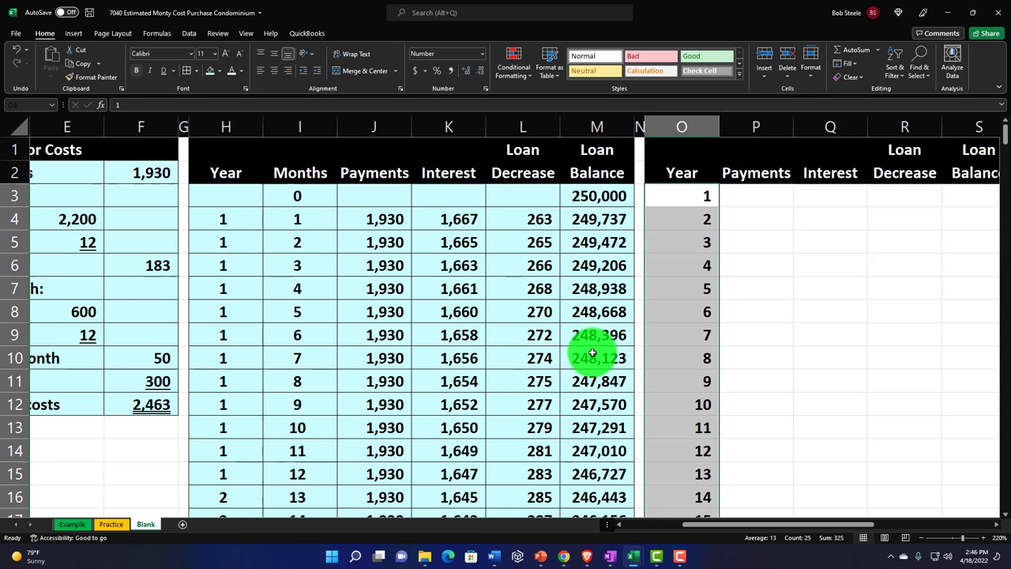
left_click(505, 271)
key("Left")
key("Left")
key("Left")
key("Left")
key("Left")
key("Left")
key("Left")
key("Left")
key("Left")
key("Left")
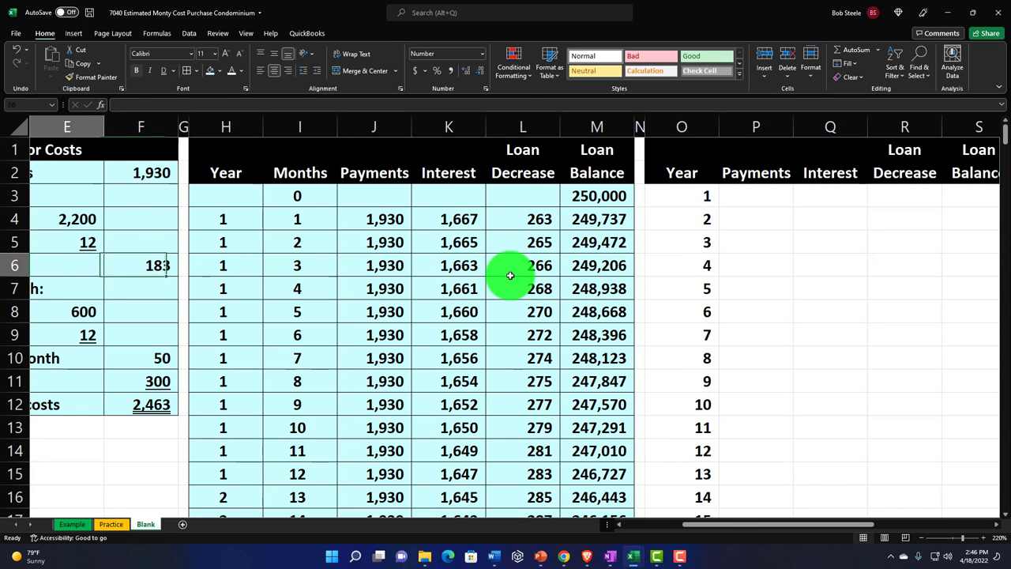
key("Right")
key("Right")
key("Right")
key("Right")
key("Right")
key("Right")
key("Right")
key("Right")
key("Right")
key("Right")
key("Right")
key("Right")
key("Right")
key("Right")
key("Right")
key("Right")
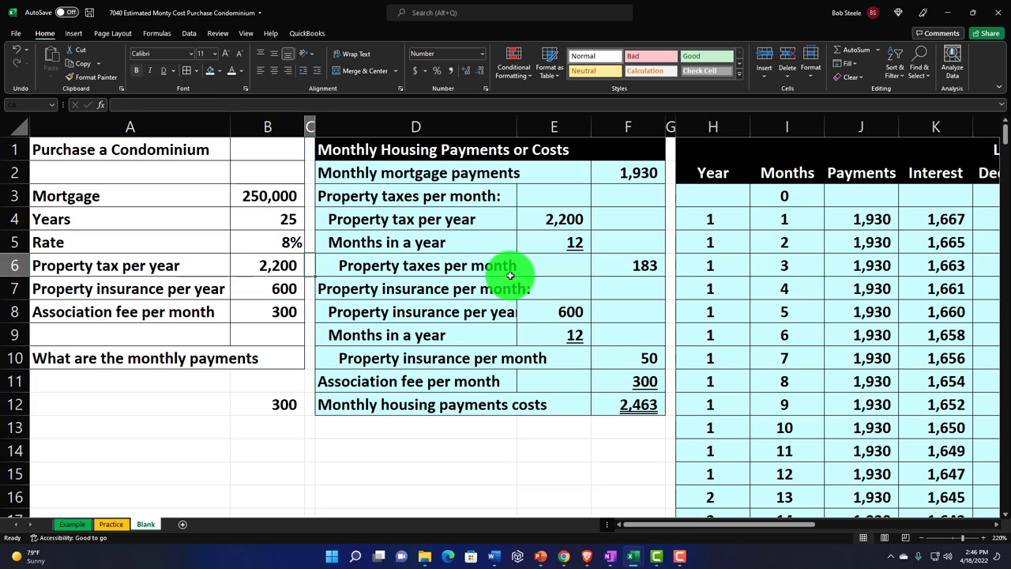
key("Right")
key("Right")
key("Right")
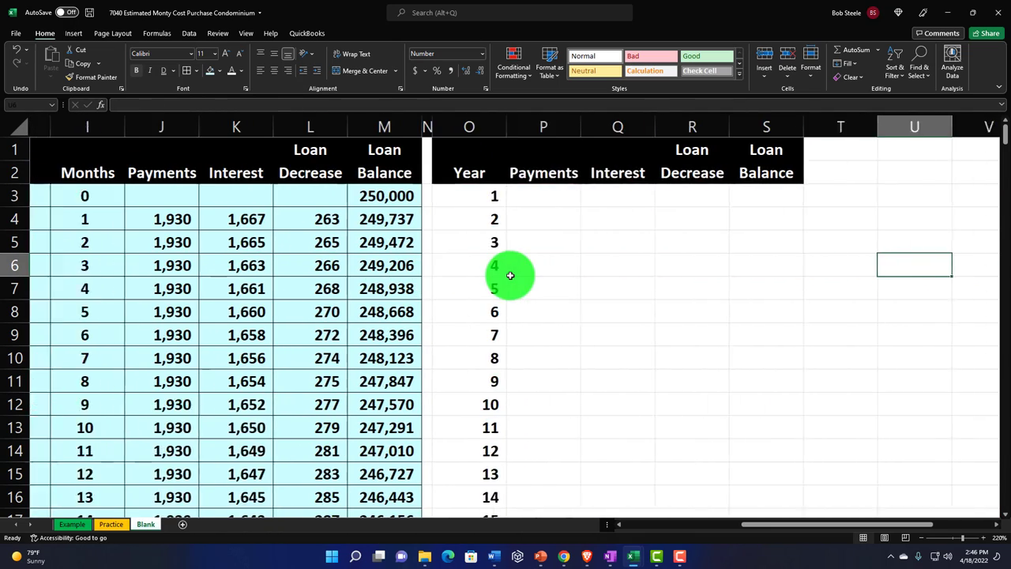
Step: Center the contents of the new Year column O
left_click(454, 128)
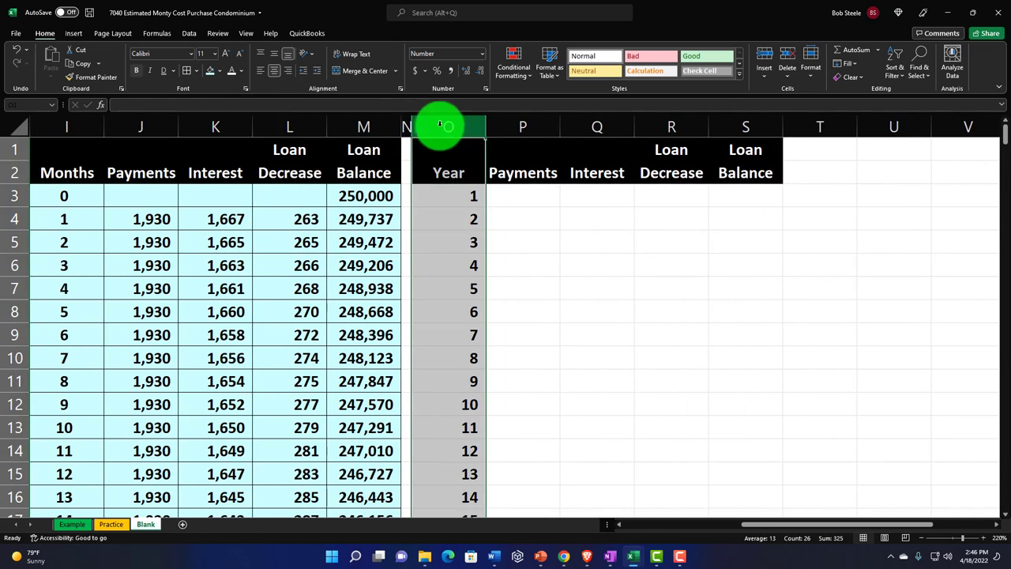
left_click(275, 71)
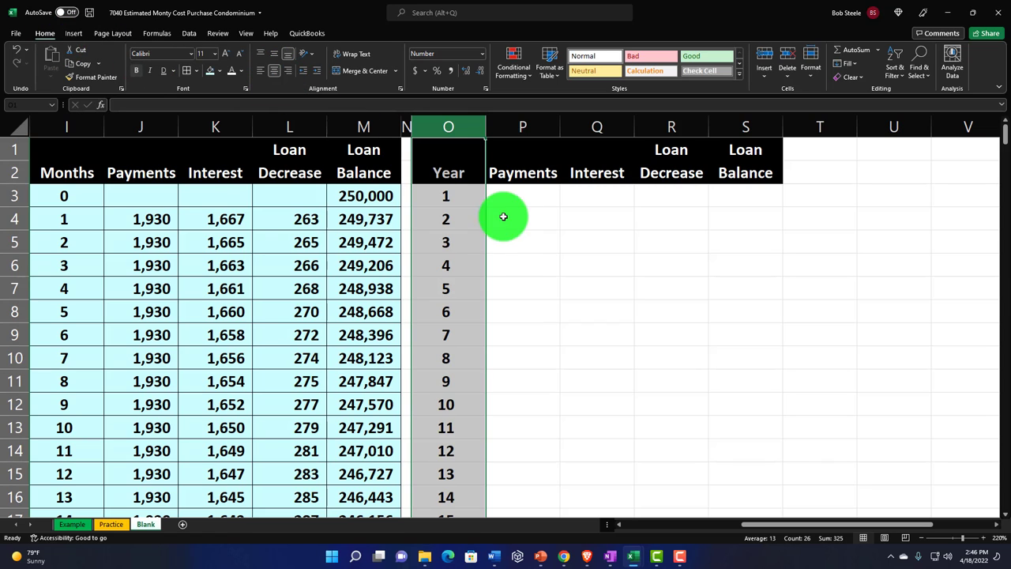
left_click(522, 200)
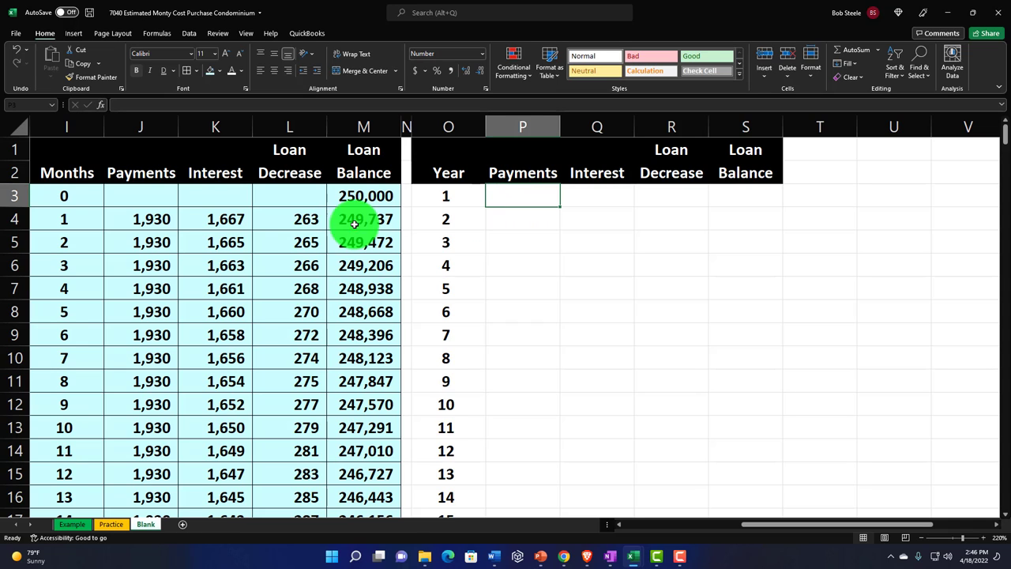
Step: Check the sums of the first year's payments in J4:J15 and interest in K4:K15, and return to P3
left_click_drag(150, 218, 145, 466)
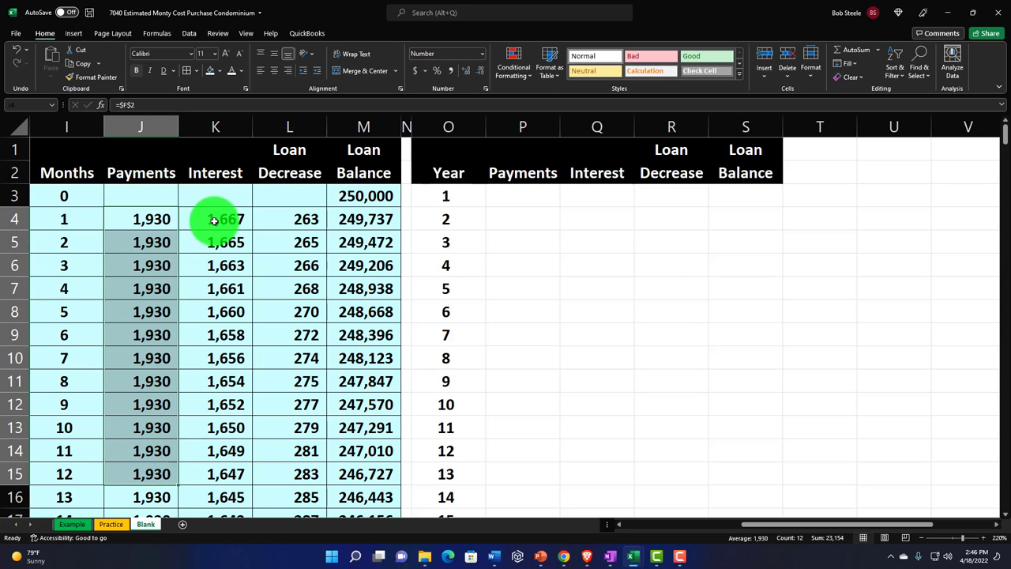
left_click_drag(210, 219, 200, 465)
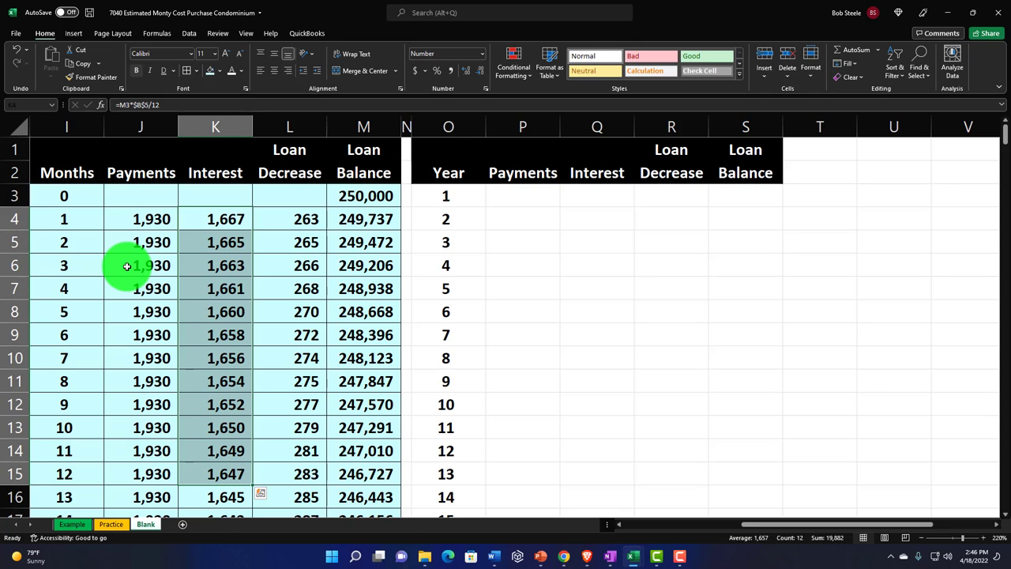
left_click(521, 150)
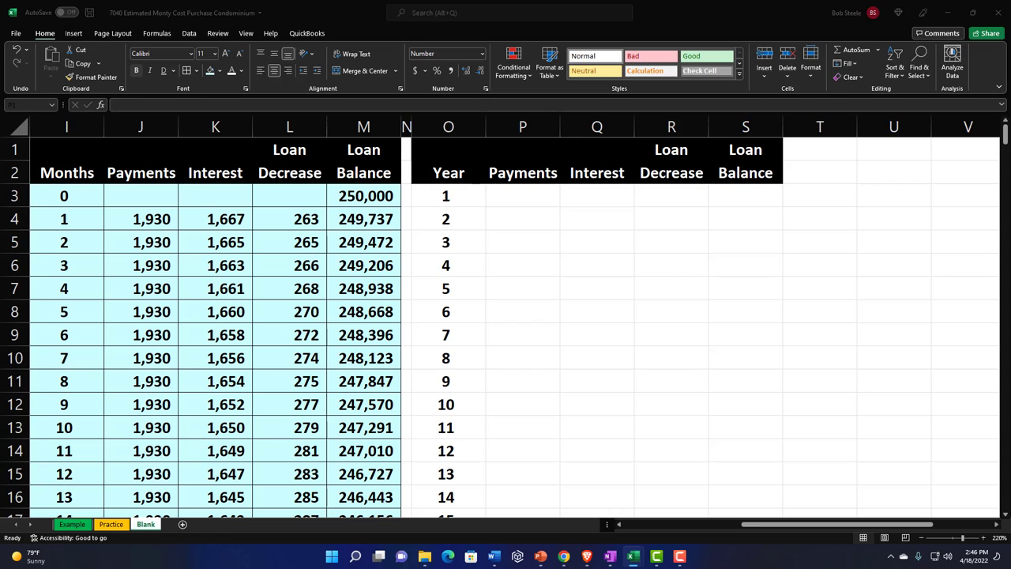
left_click(529, 203)
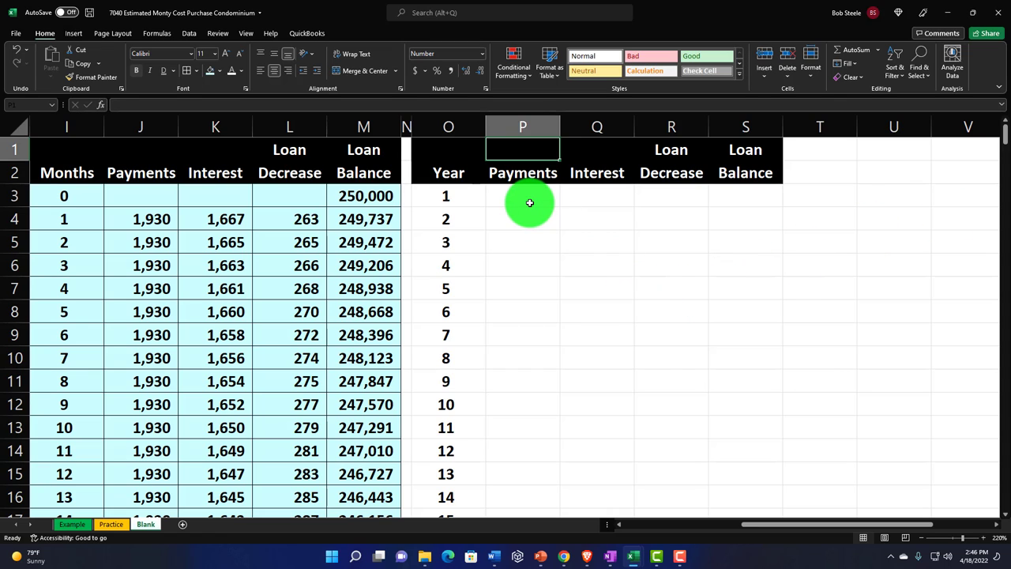
Step: Examine the schedule's Year column H and Payments column J alongside the year criterion in O3
left_click(530, 203)
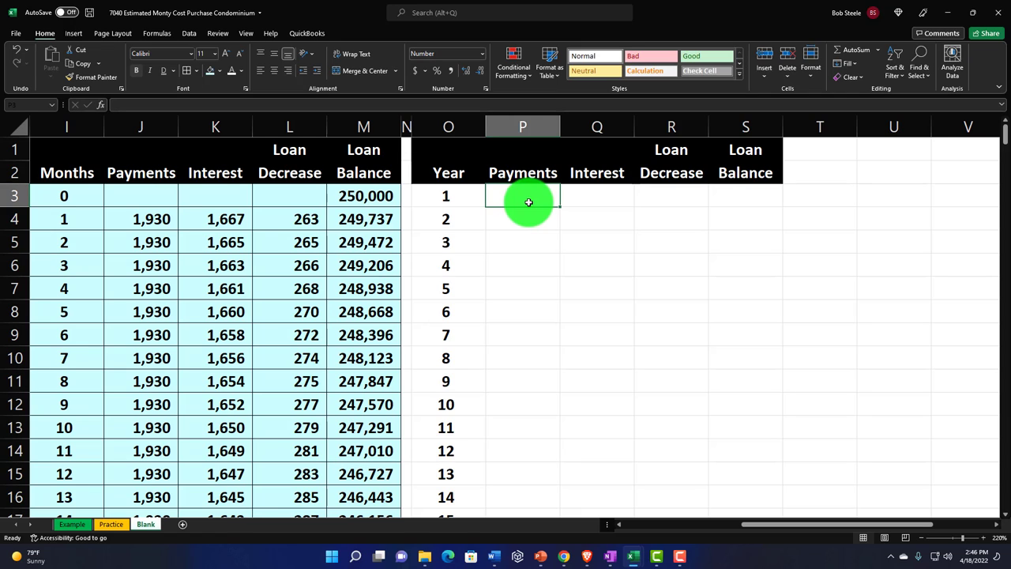
left_click(467, 198)
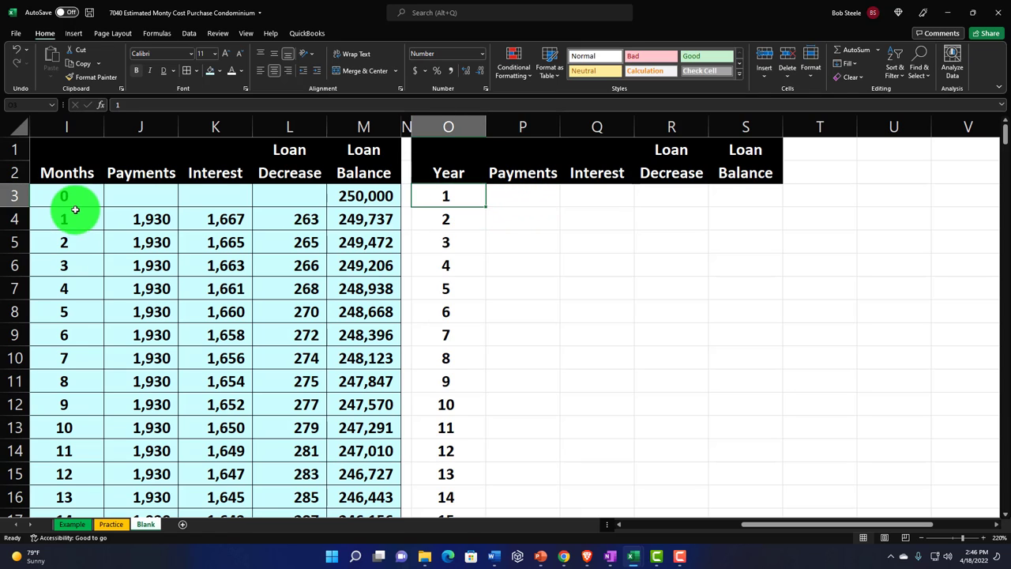
left_click(65, 256)
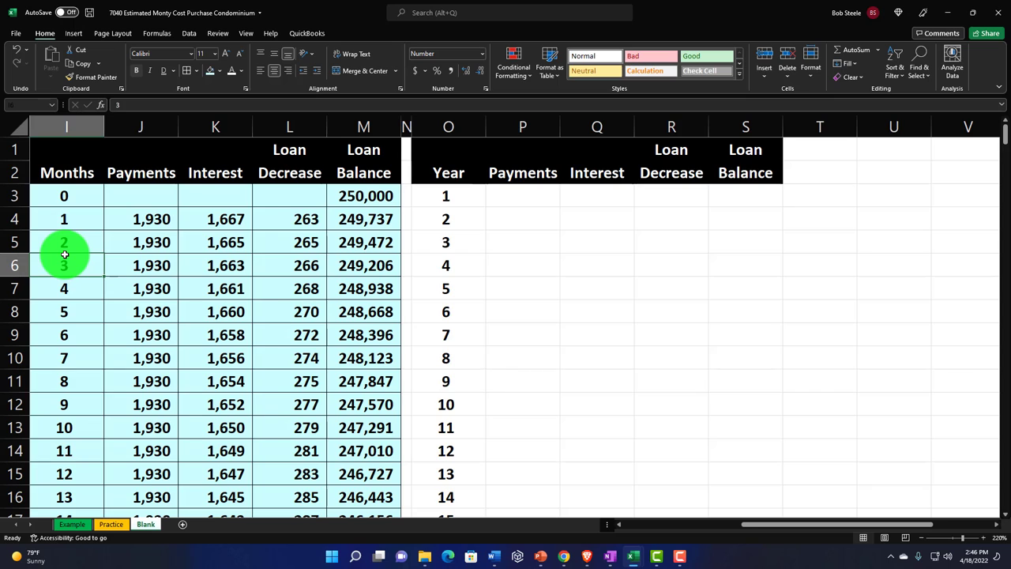
key("Left")
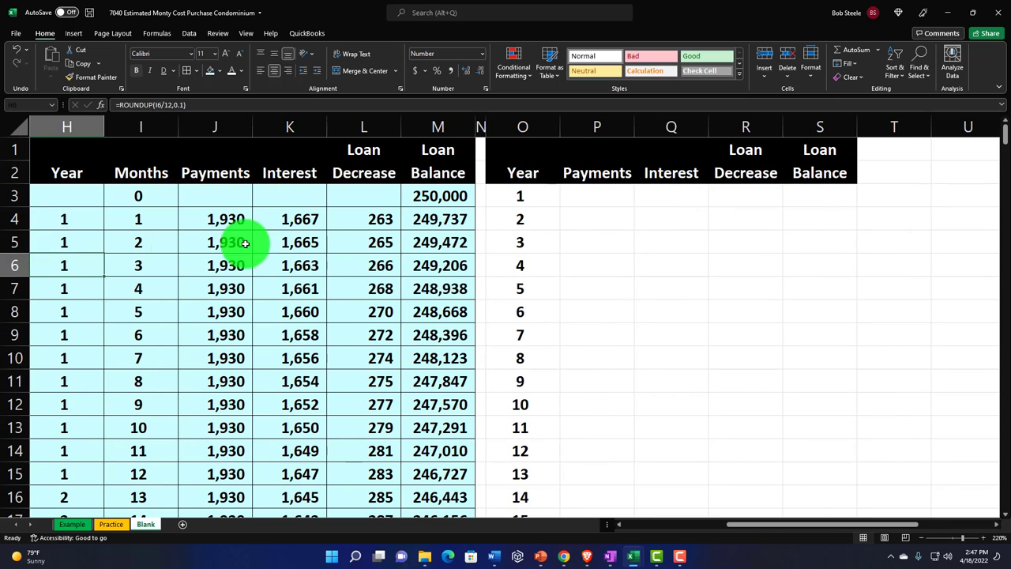
left_click(225, 133)
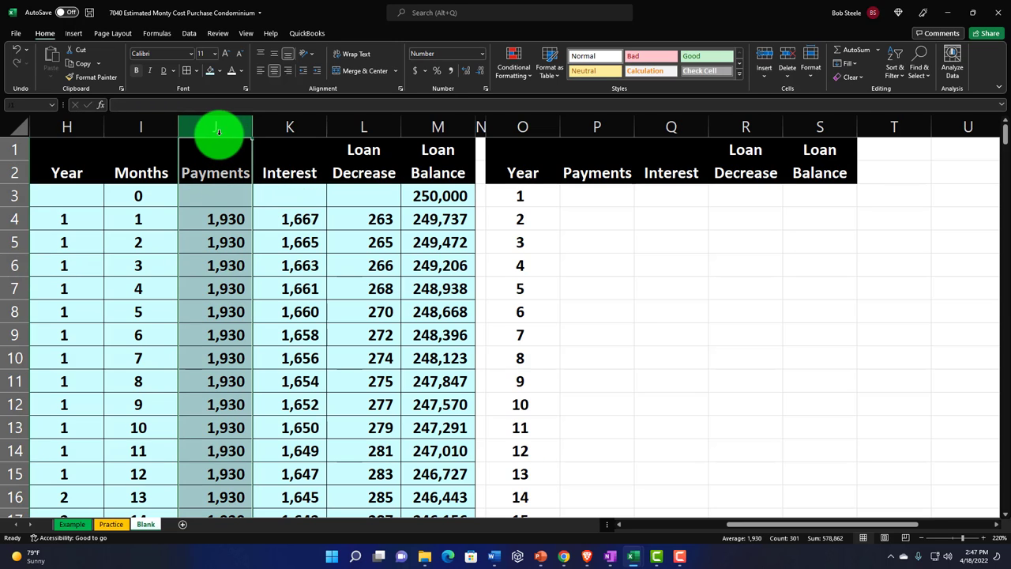
left_click(67, 130)
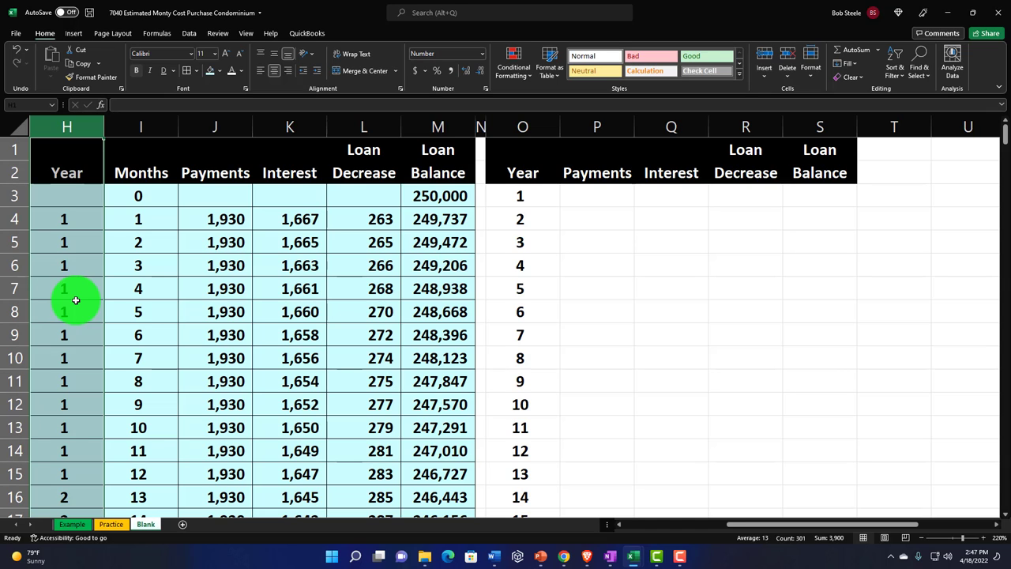
left_click(530, 197)
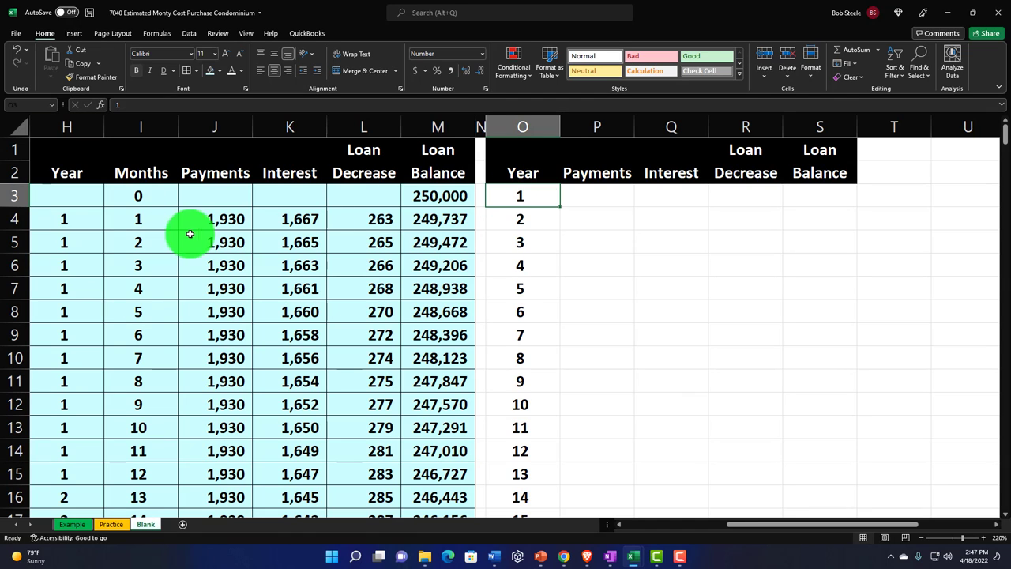
left_click(71, 128)
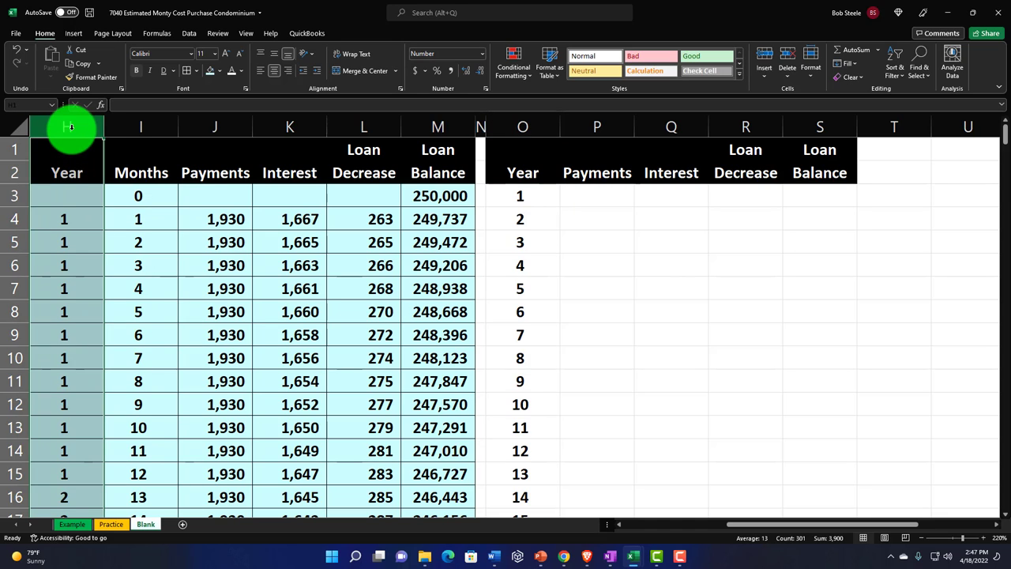
left_click(218, 129)
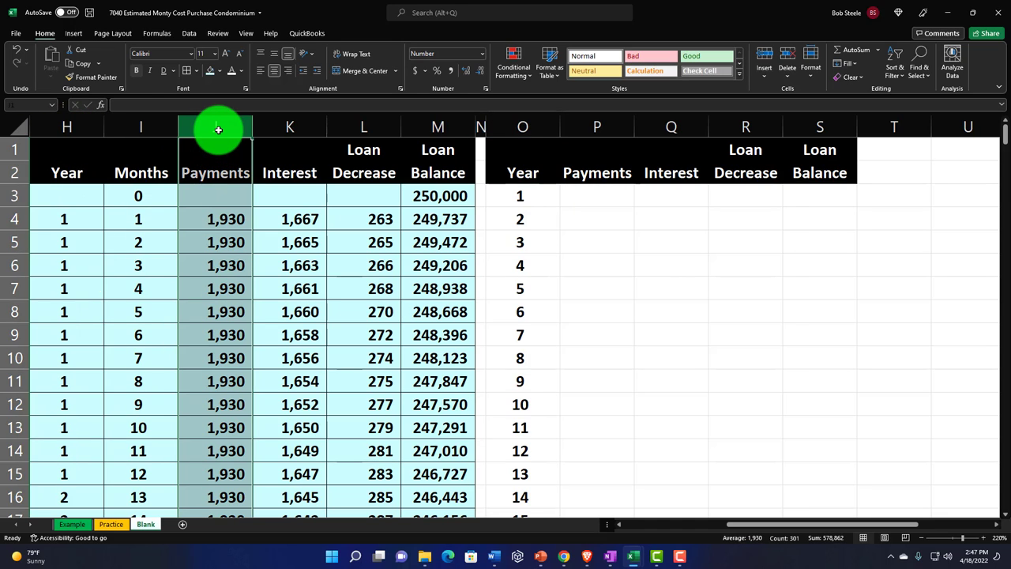
left_click(543, 199)
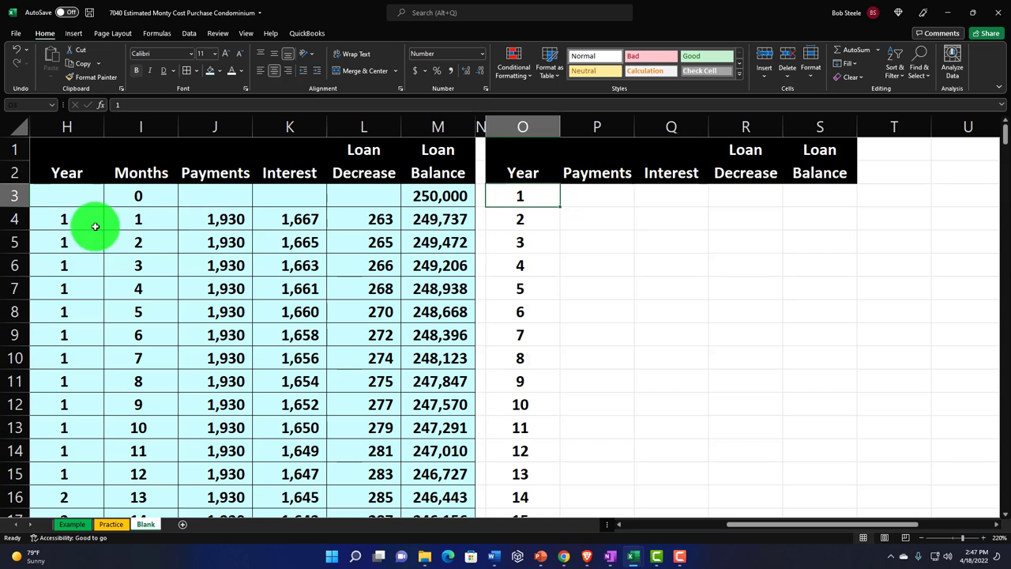
left_click(62, 127)
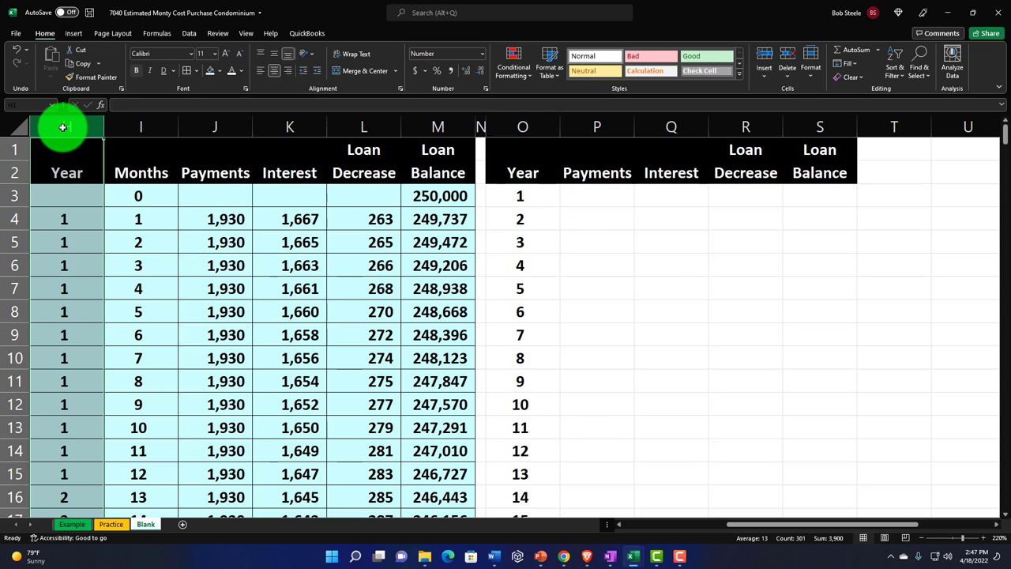
Step: Enter =SUMIF($H:$H,O3,J:J) in P3 for year 1 payments and check it against the sum of J4:J15
left_click(586, 192)
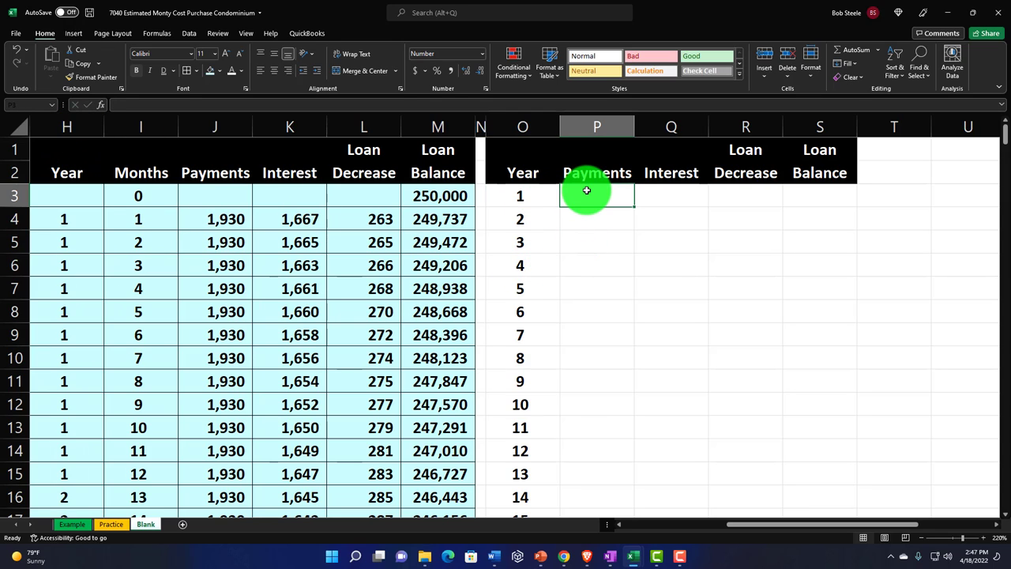
type("=")
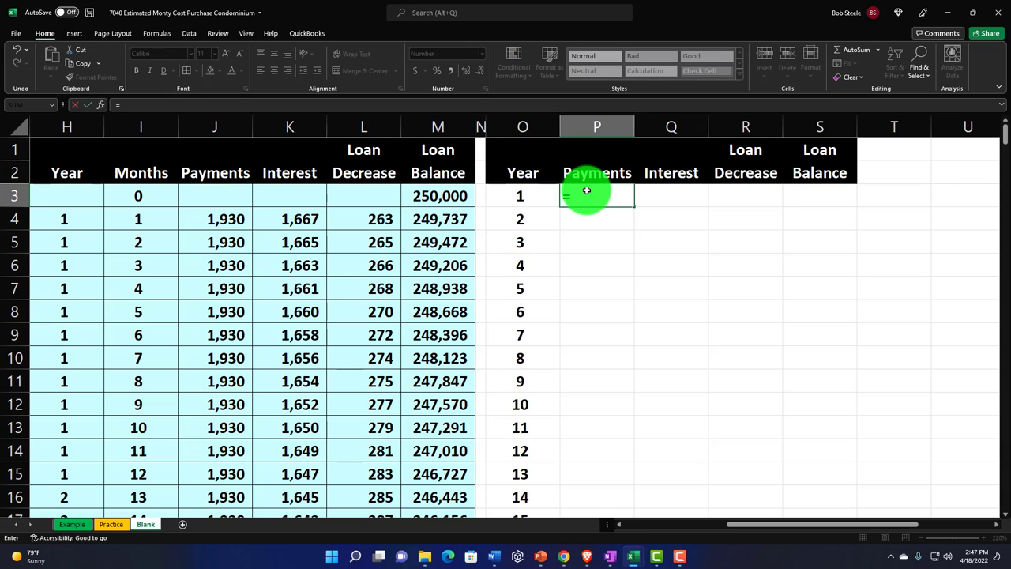
type("sumif")
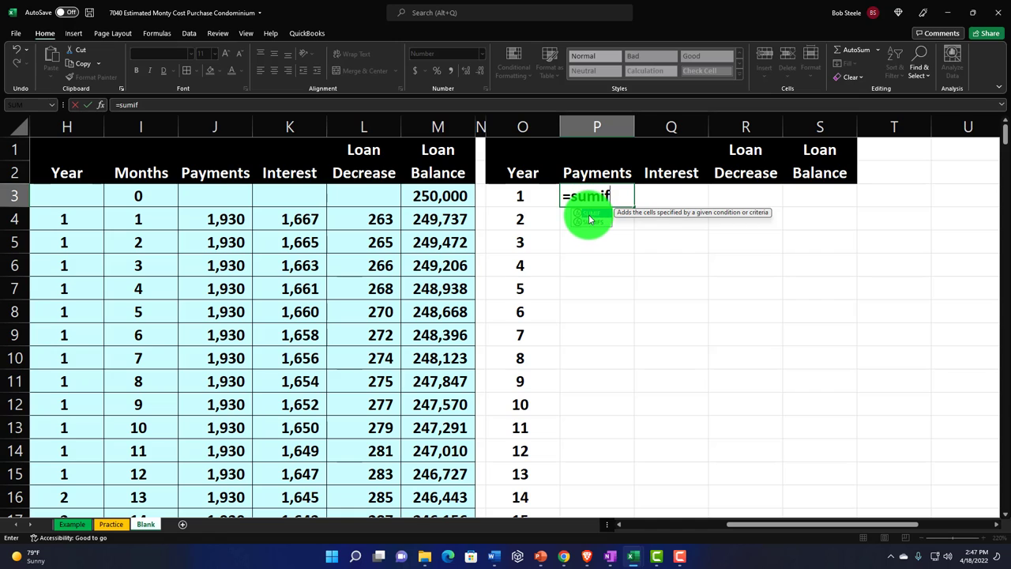
double_click(590, 214)
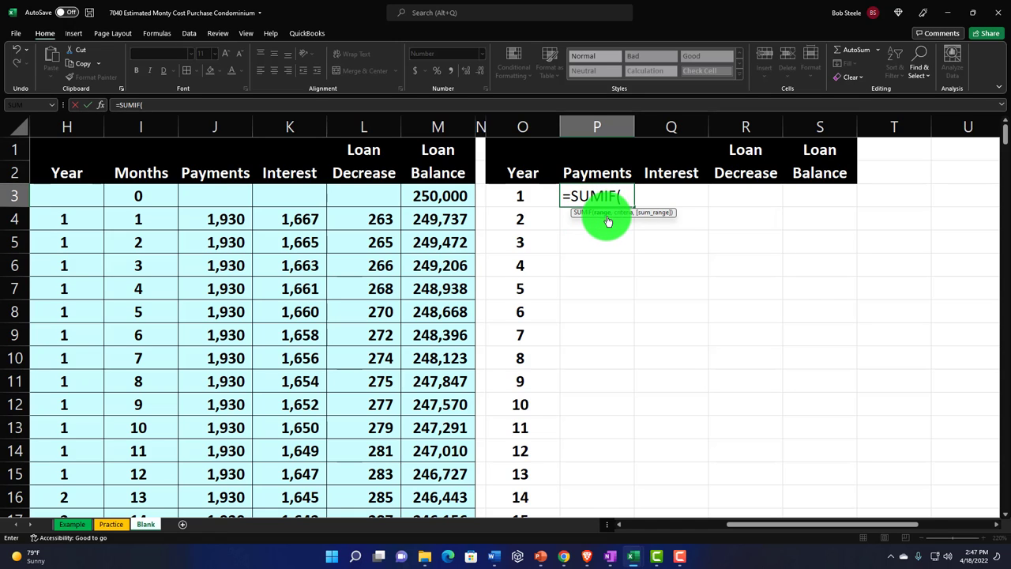
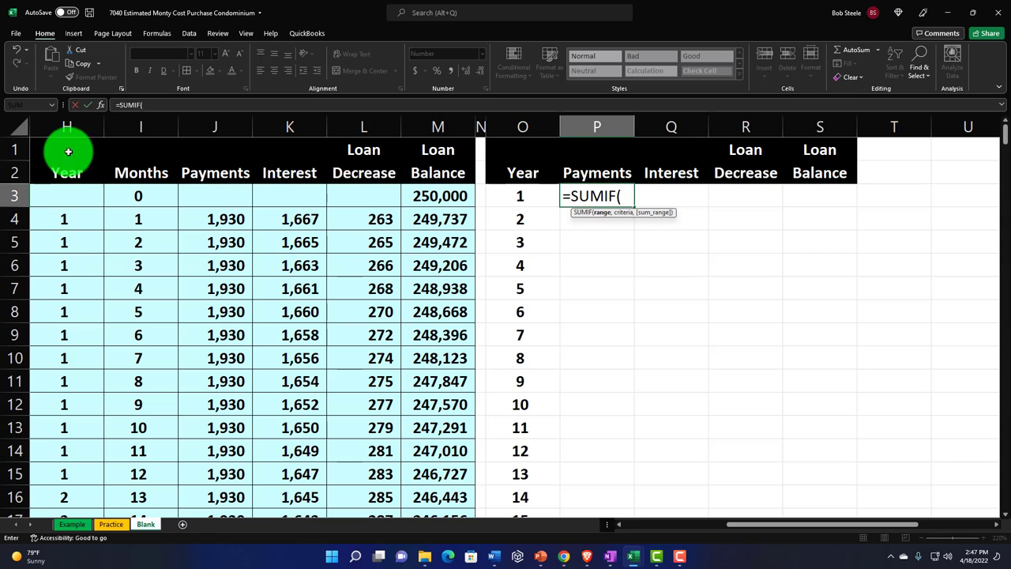
left_click(66, 126)
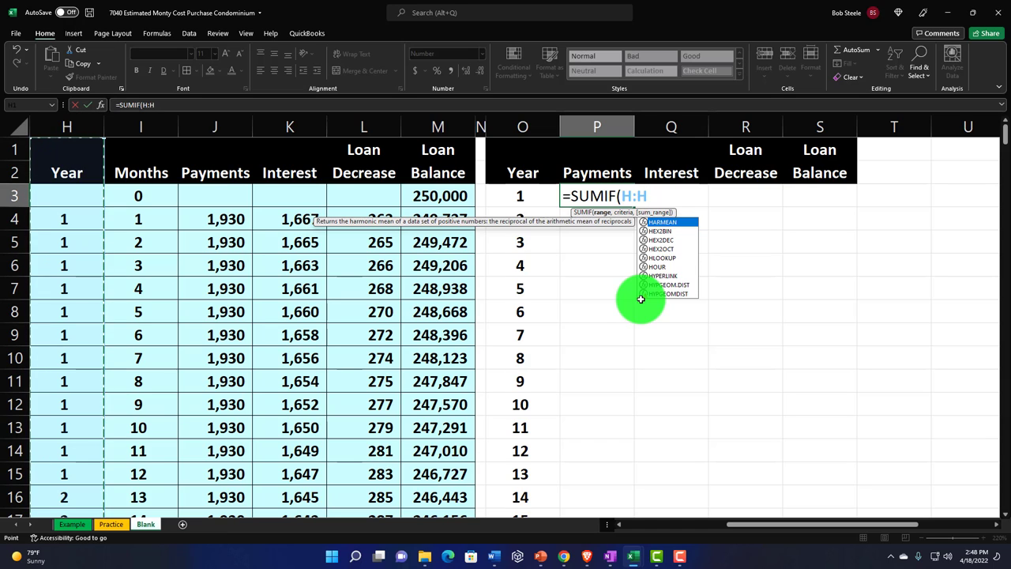
key("F4")
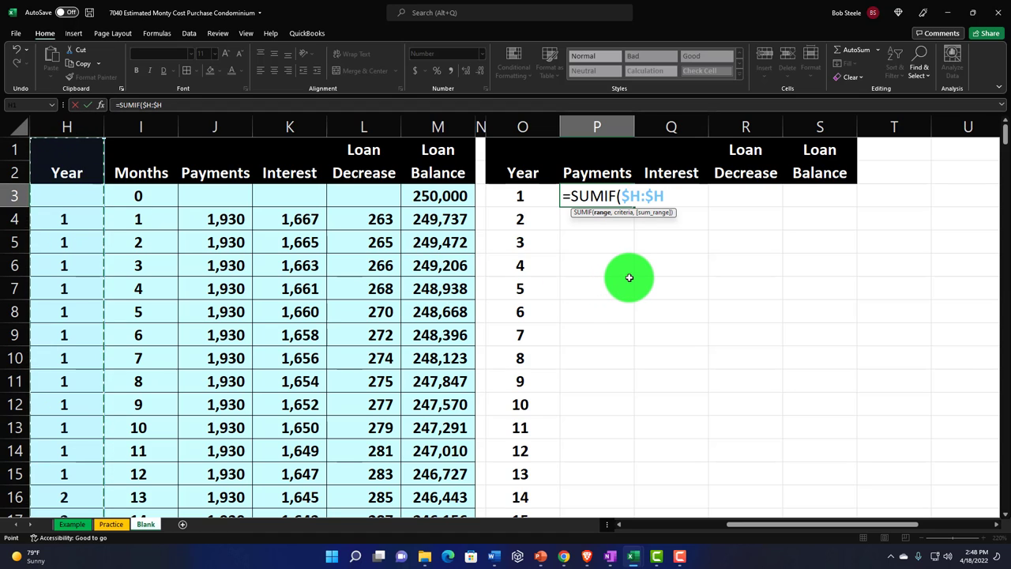
type(",")
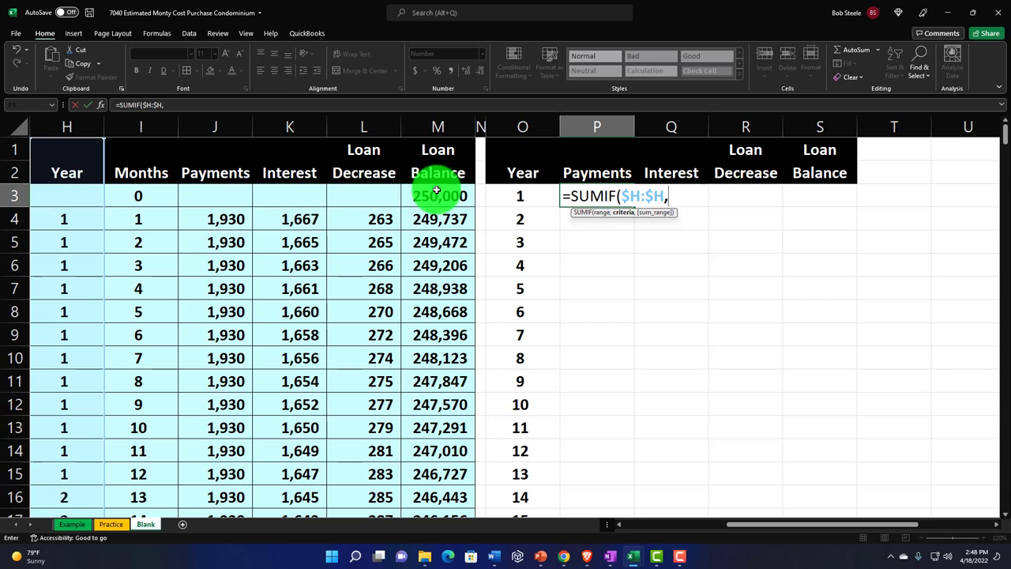
left_click(511, 192)
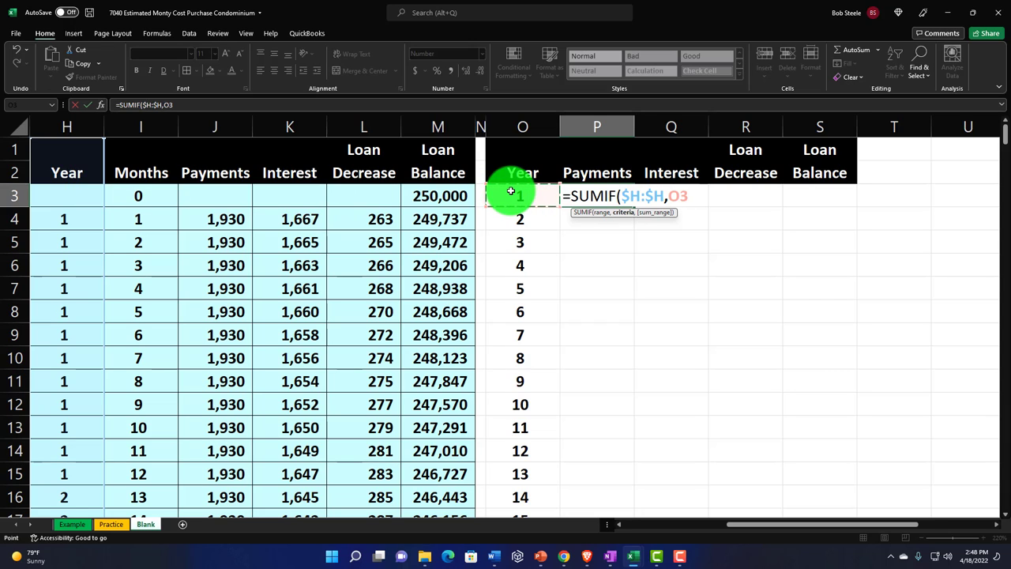
type(",")
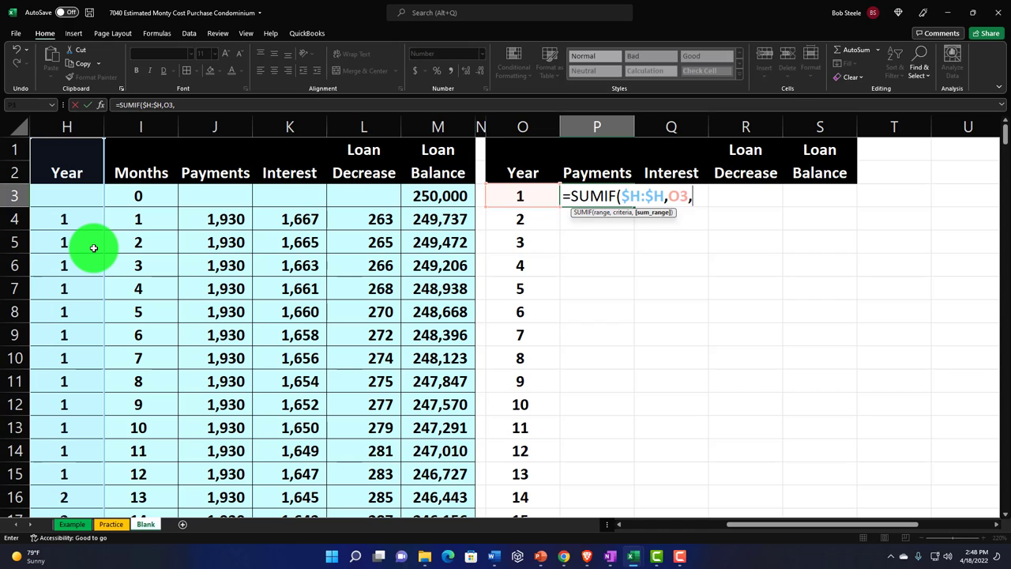
left_click(216, 127)
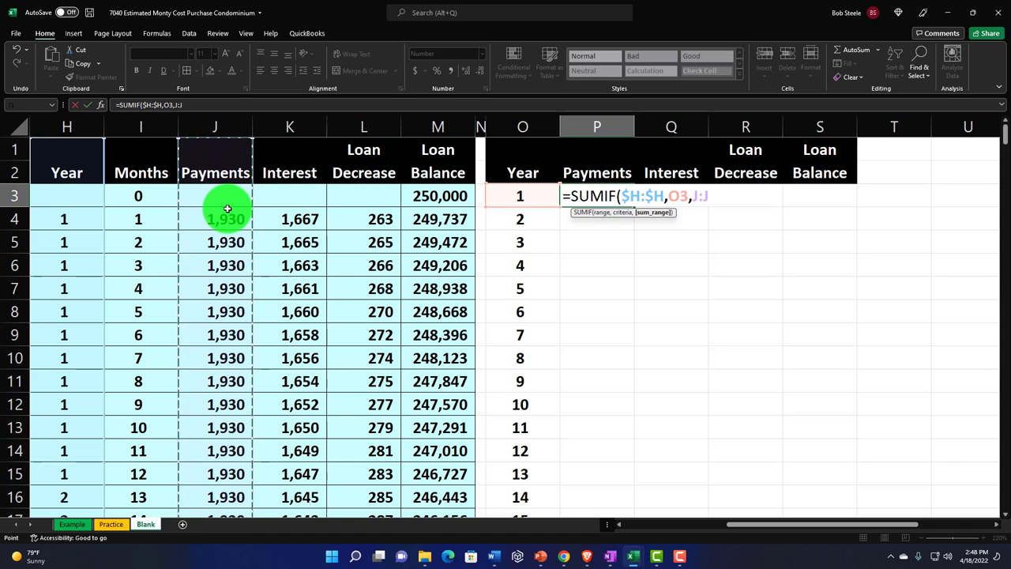
type(")")
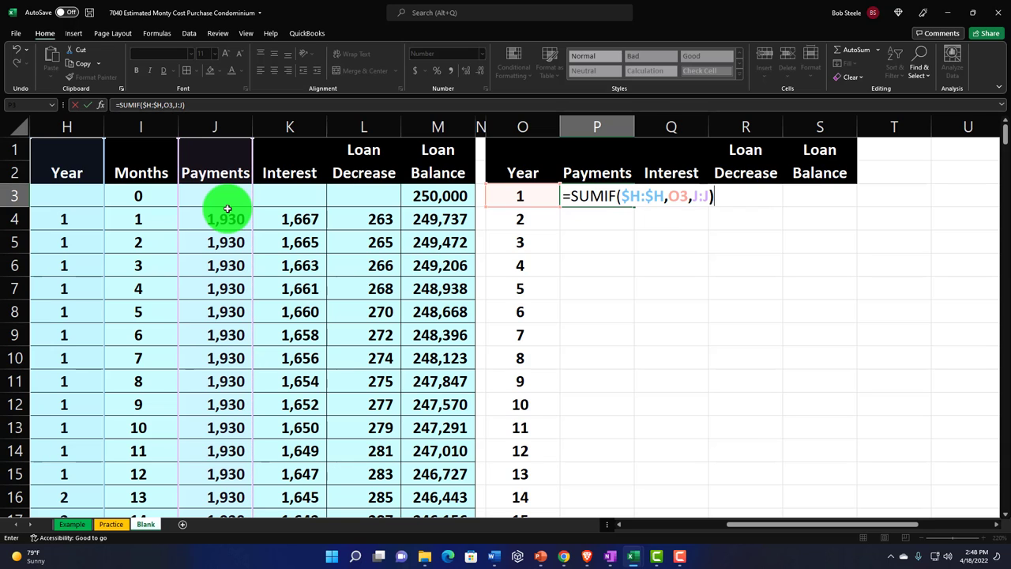
key("Return")
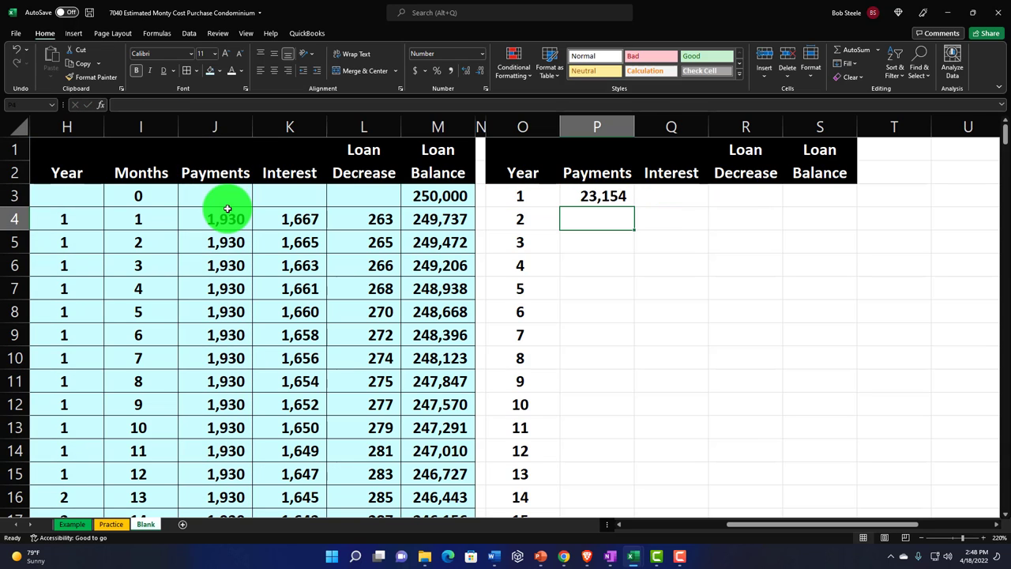
left_click_drag(222, 215, 230, 471)
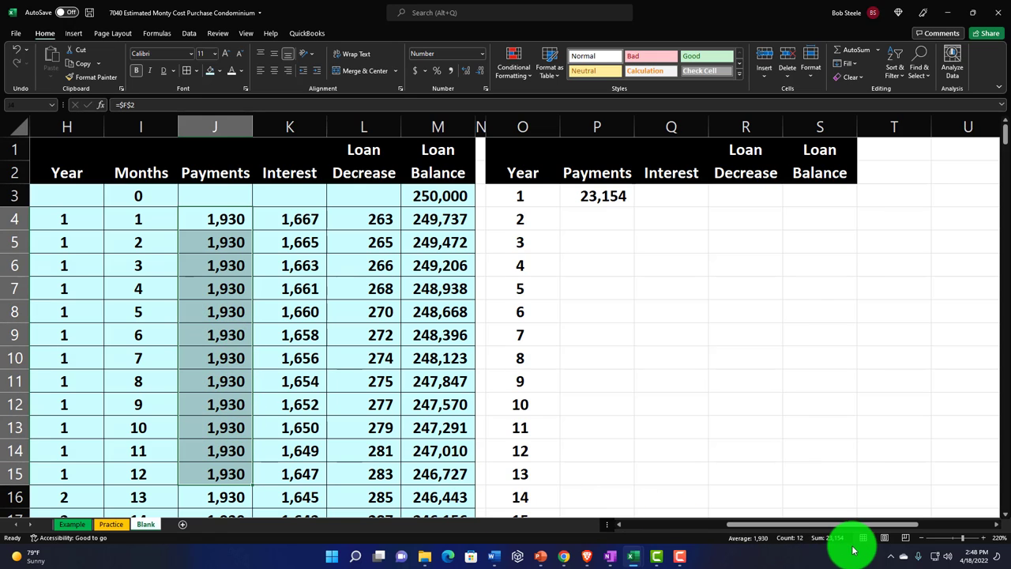
left_click(673, 194)
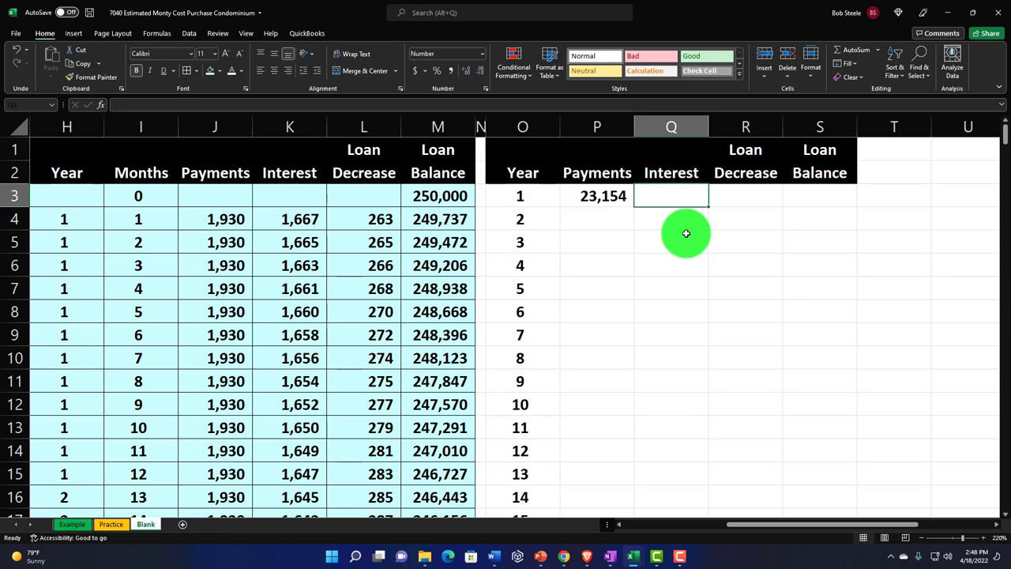
Step: Fill the P3 payments formula down to P5 and inspect the cell references of the copy in P5
left_click(610, 198)
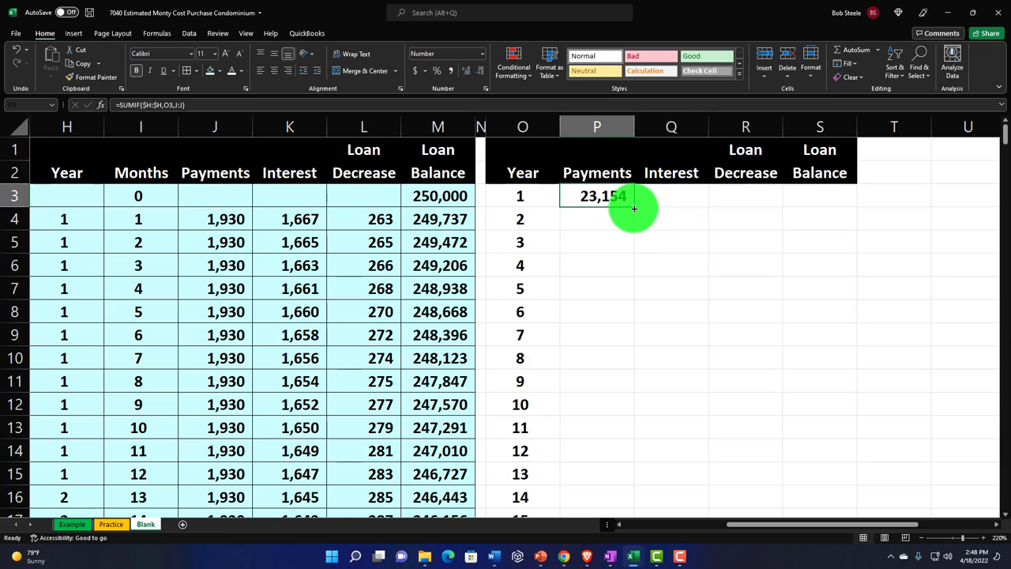
left_click_drag(635, 209, 640, 241)
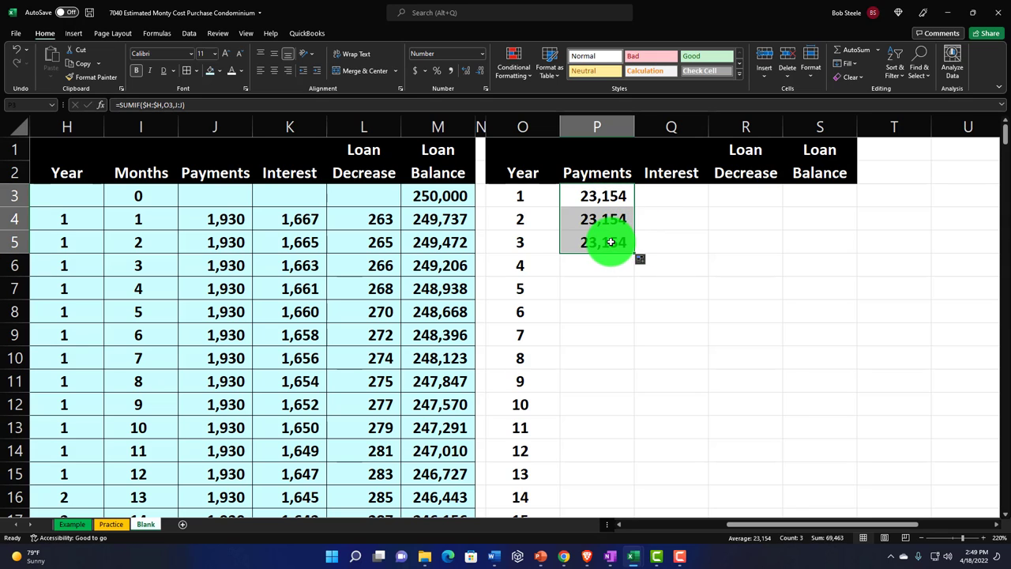
double_click(613, 243)
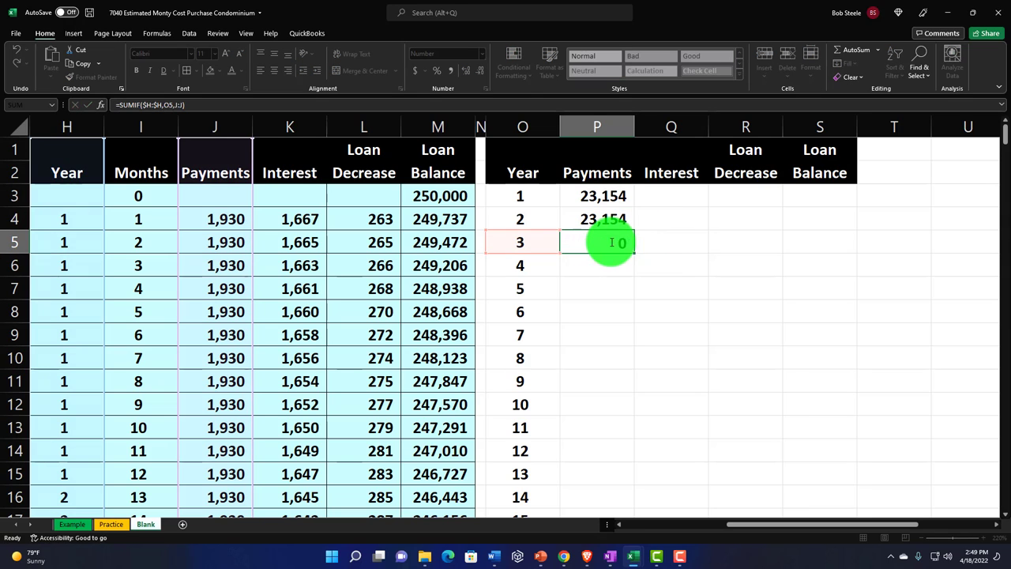
key("Return")
Step: Enter =SUMIF($H:$H,O3,K:K) in Q3 to total the year 1 interest
left_click(657, 200)
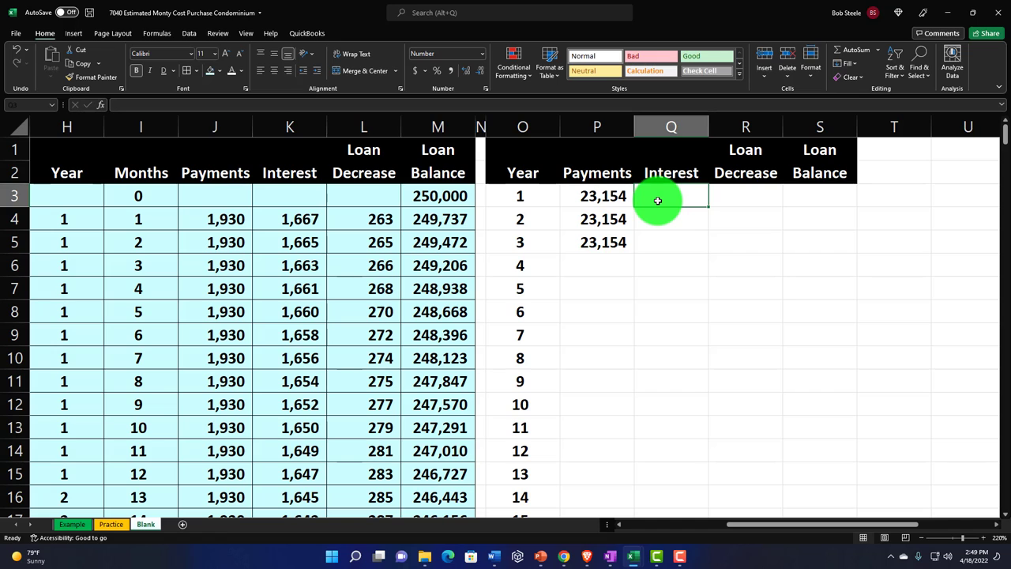
type("=")
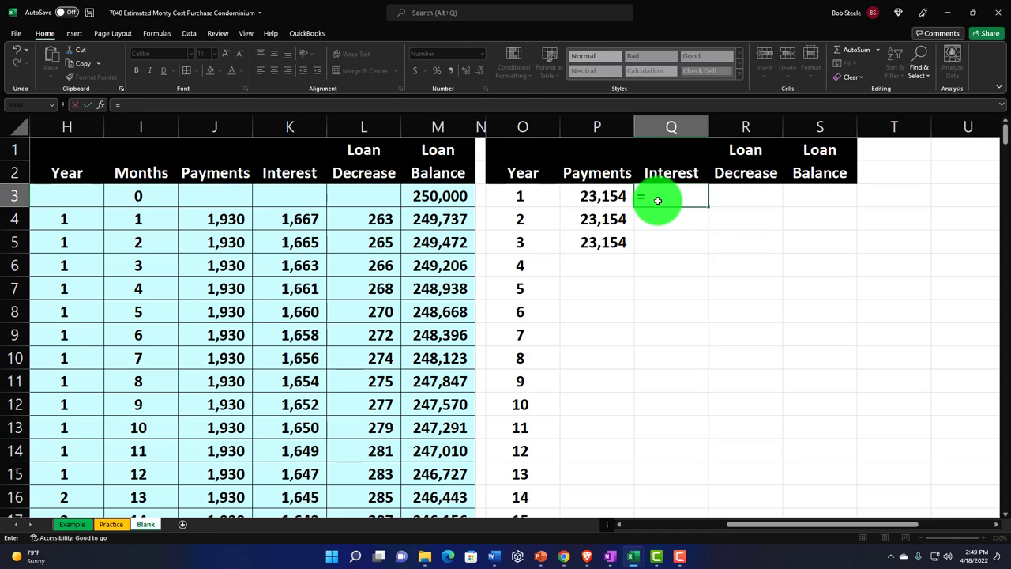
type("simi")
key("BackSpace")
key("BackSpace")
key("BackSpace")
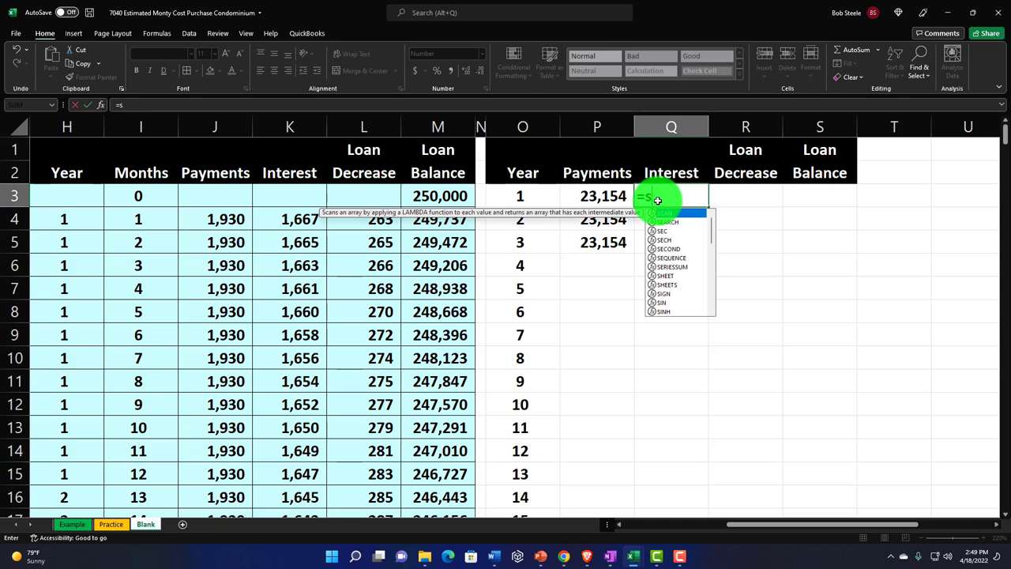
type("umif")
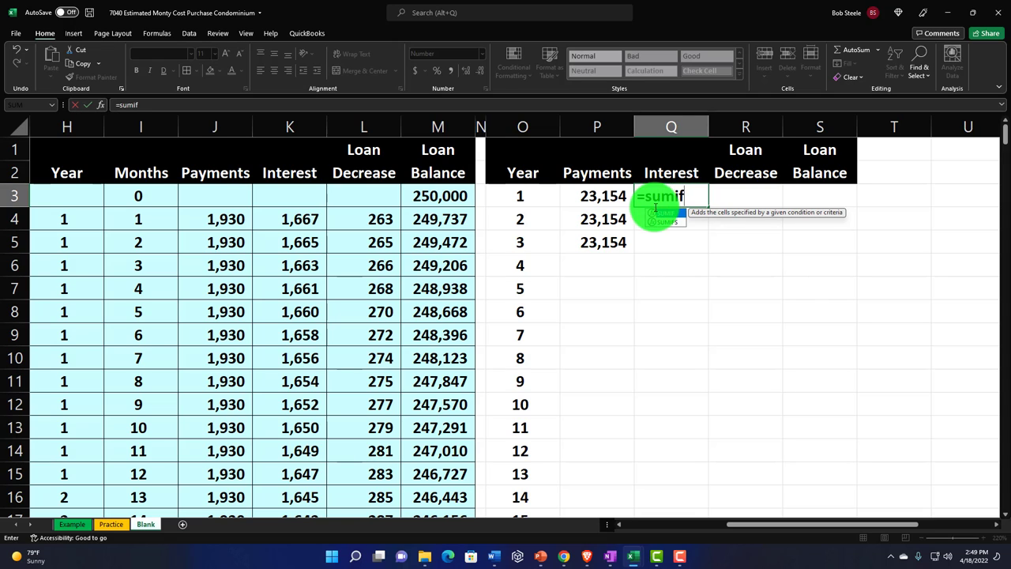
double_click(653, 214)
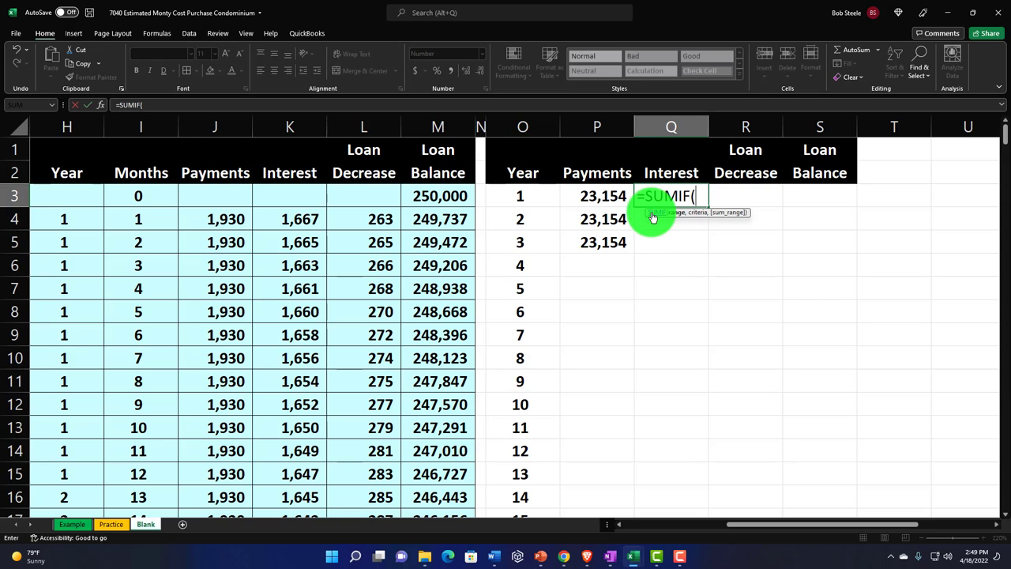
left_click(80, 126)
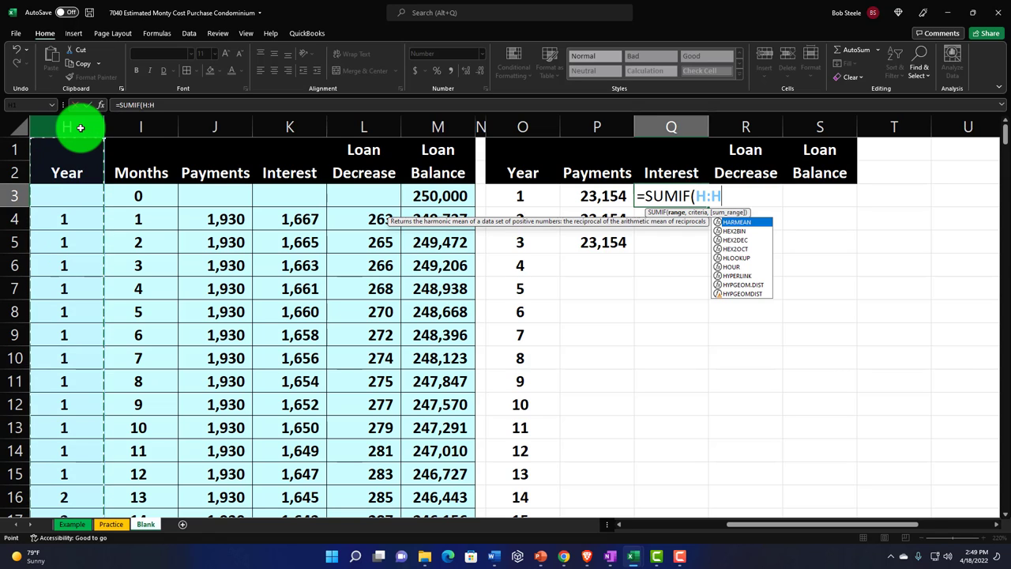
type("4")
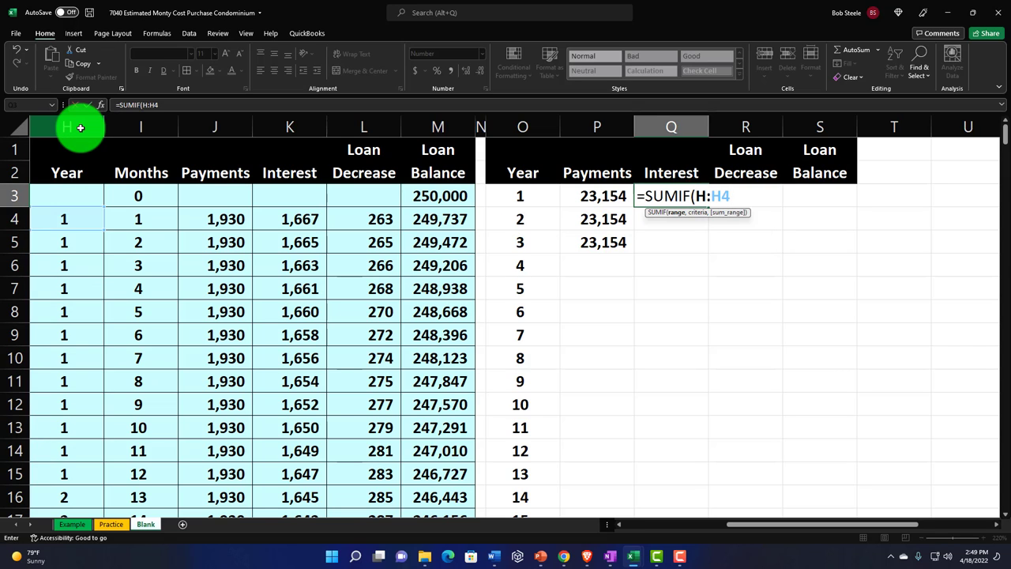
key("BackSpace")
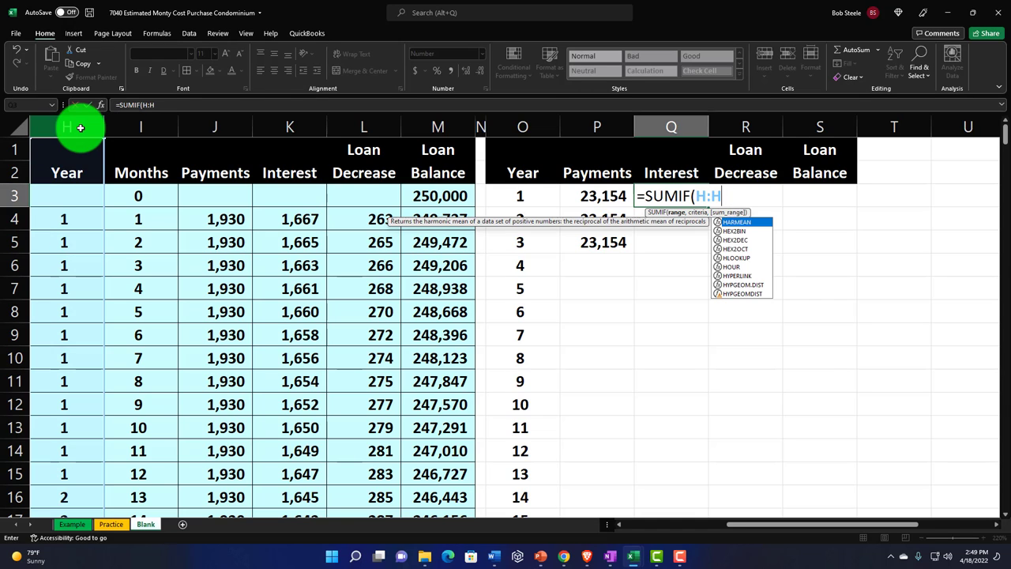
key("F4")
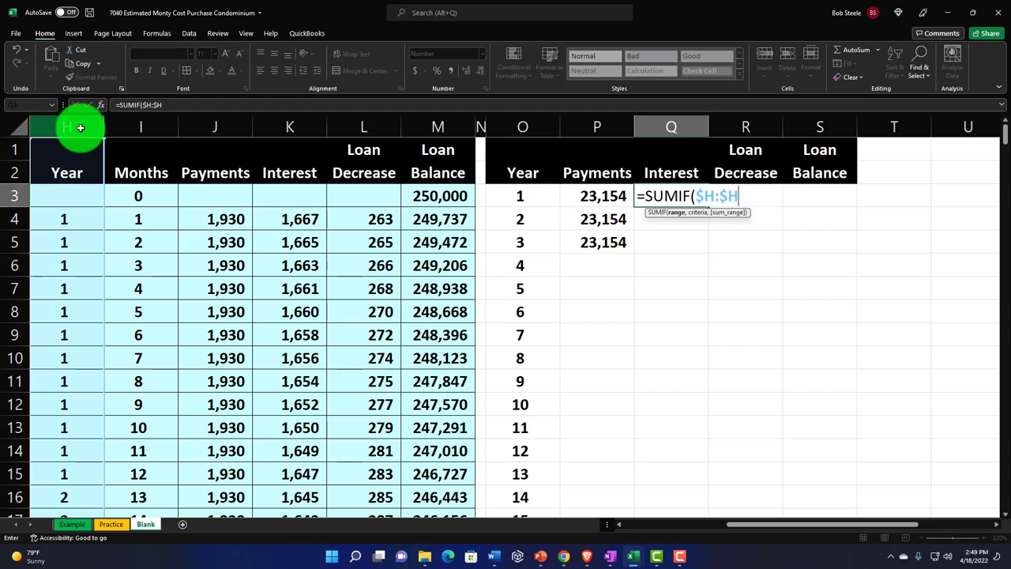
type(",")
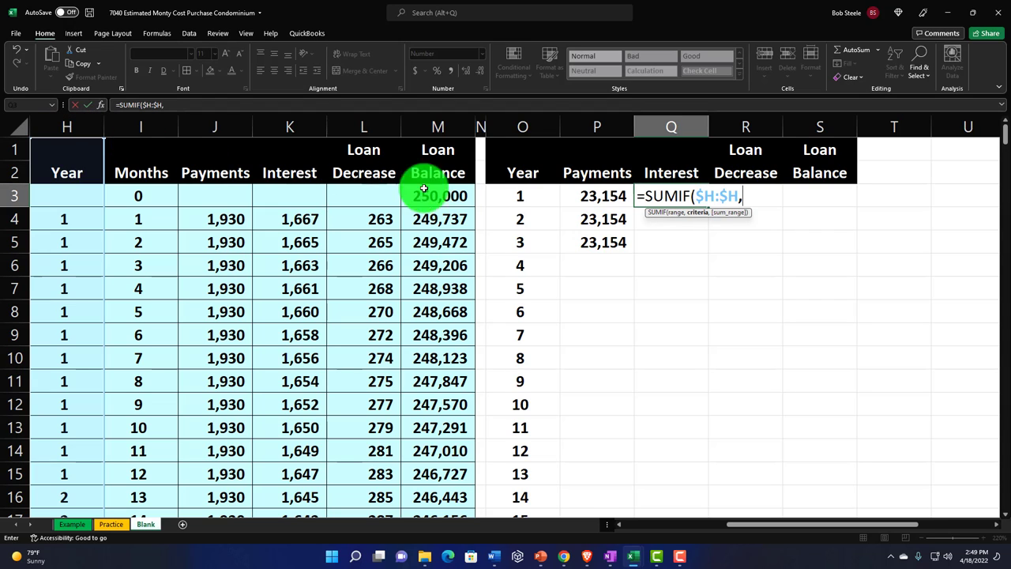
left_click(524, 196)
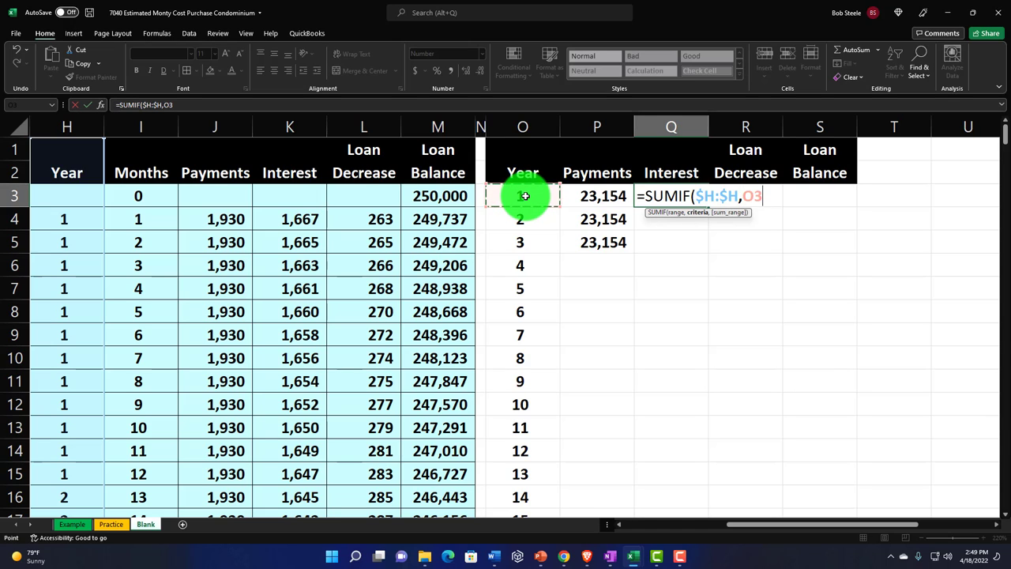
type(",")
left_click(287, 128)
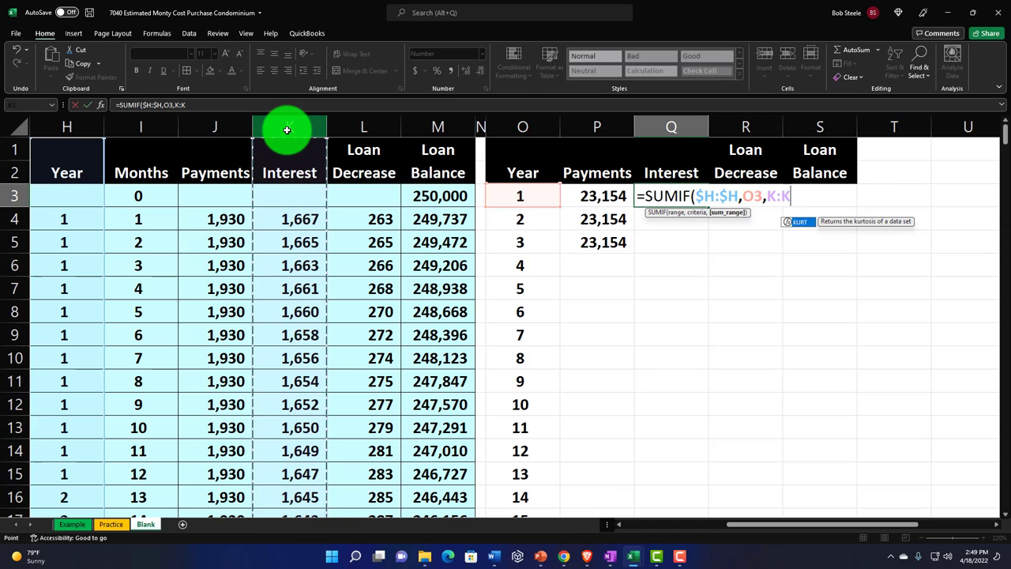
key("Return")
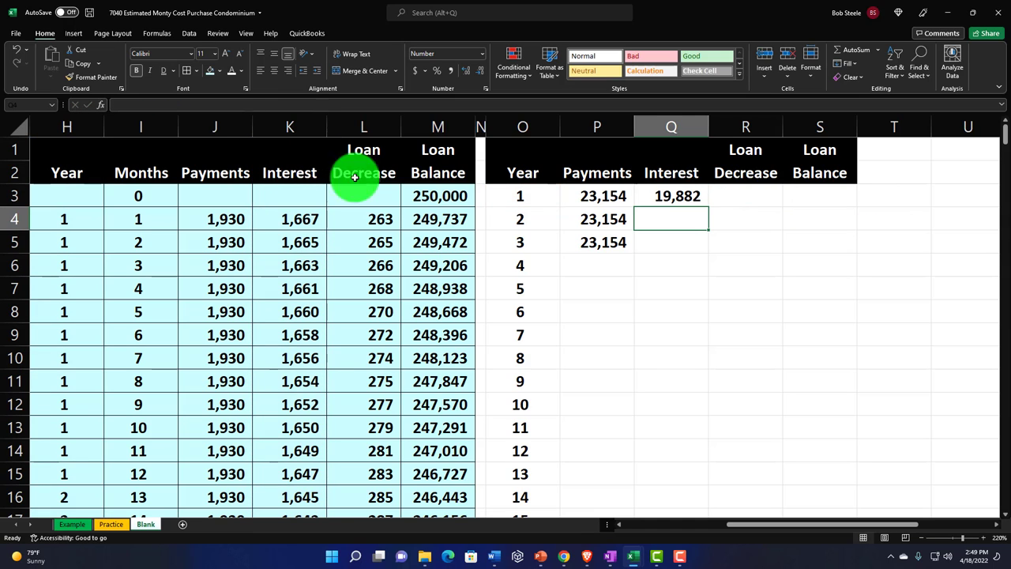
Step: Inspect the cell references of the payments formula in P4, and check Q3's interest against the sum of K4:K15
double_click(582, 219)
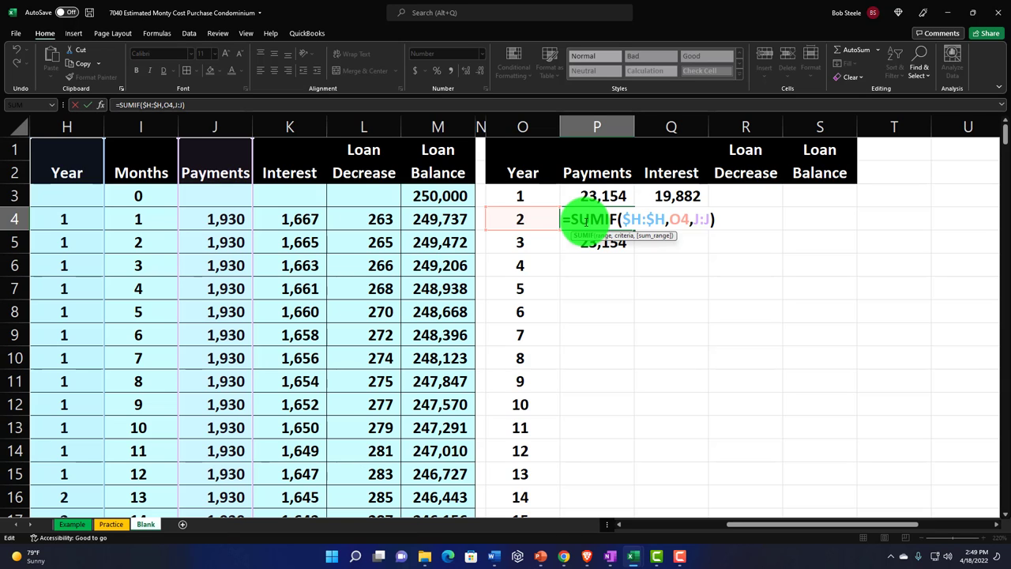
key("Return")
left_click(673, 196)
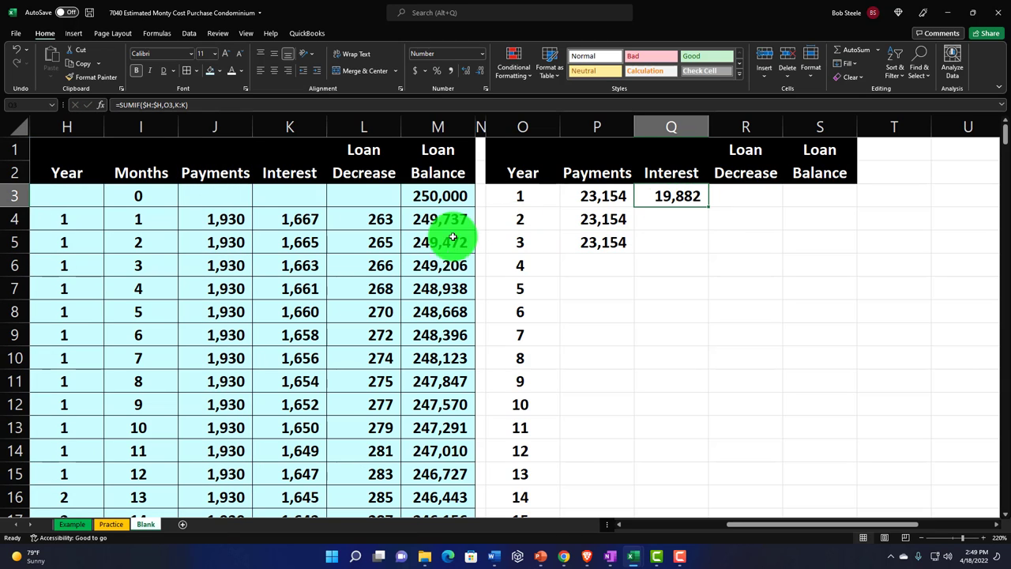
left_click_drag(308, 219, 327, 474)
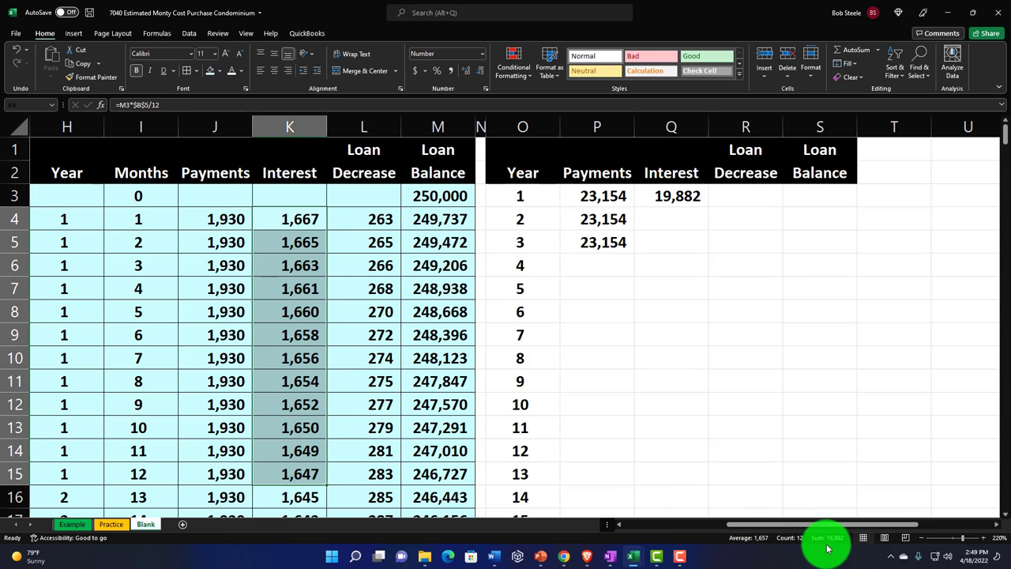
Step: Fill the Q3 interest formula down to Q4 and check the copy's references and result against the year 2 interest in K16:K27
left_click(671, 198)
left_click_drag(707, 208, 708, 222)
double_click(670, 222)
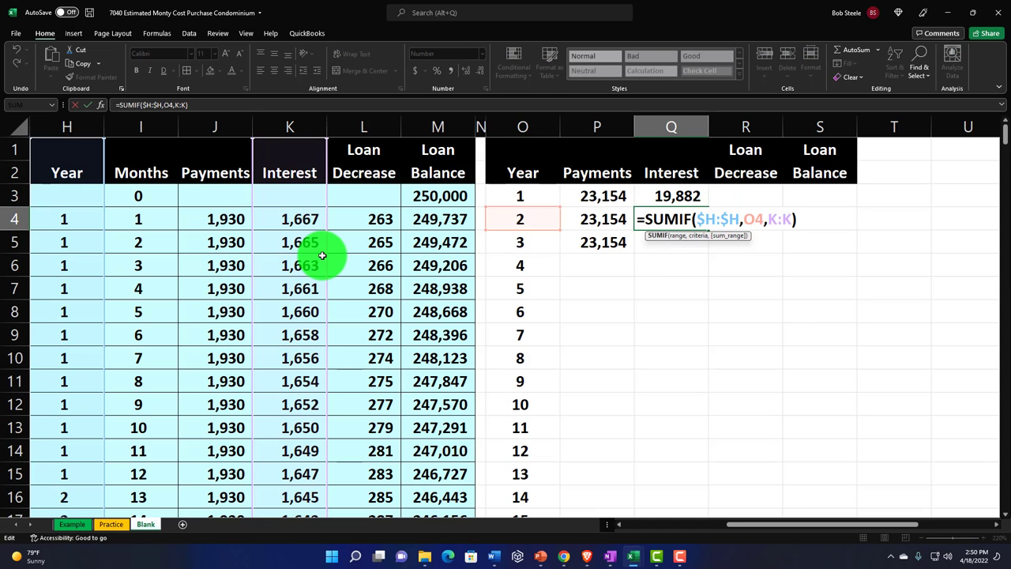
key("Return")
scroll(237, 363, "down", 1)
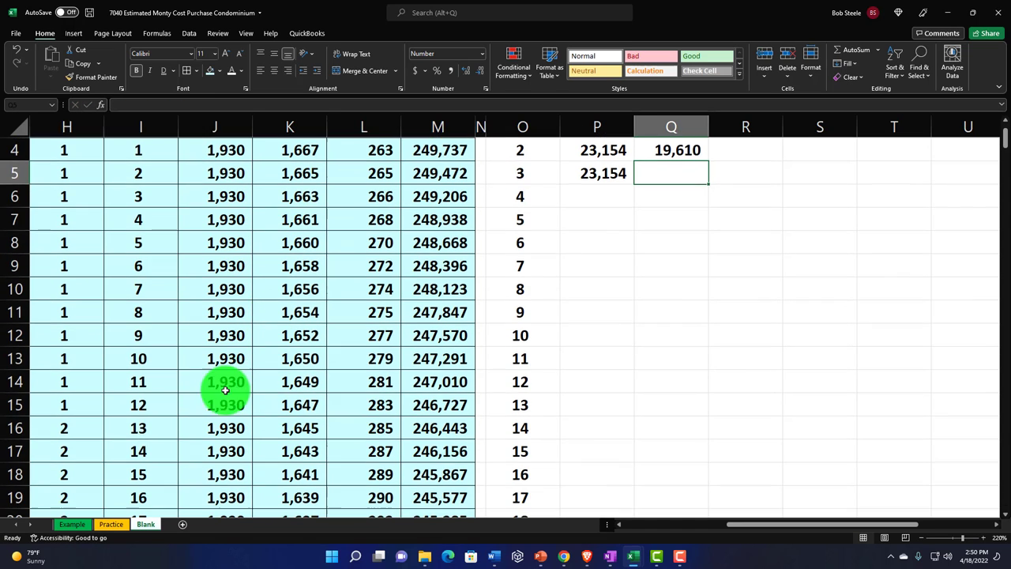
left_click_drag(299, 428, 260, 174)
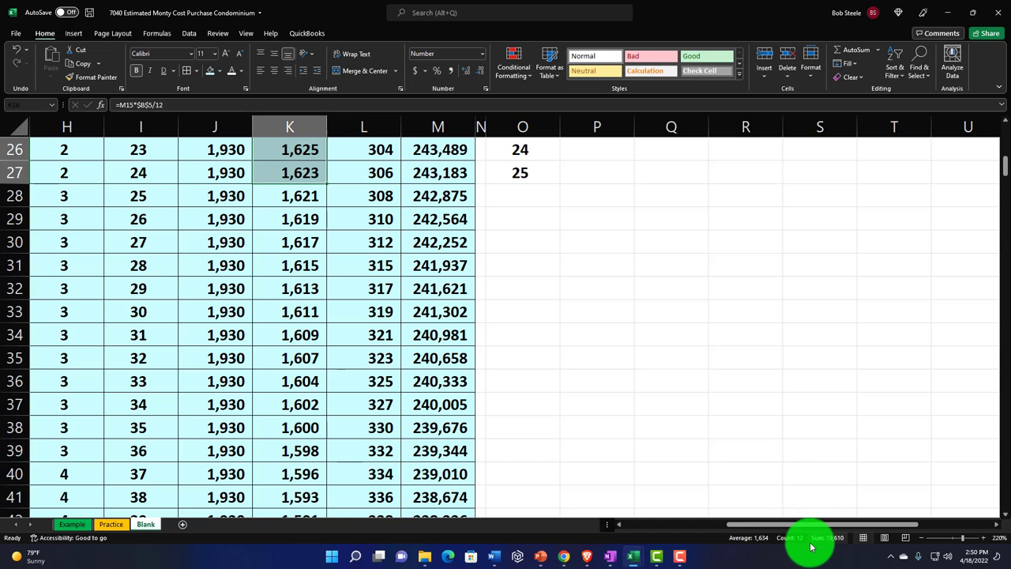
scroll(666, 357, "up", 8)
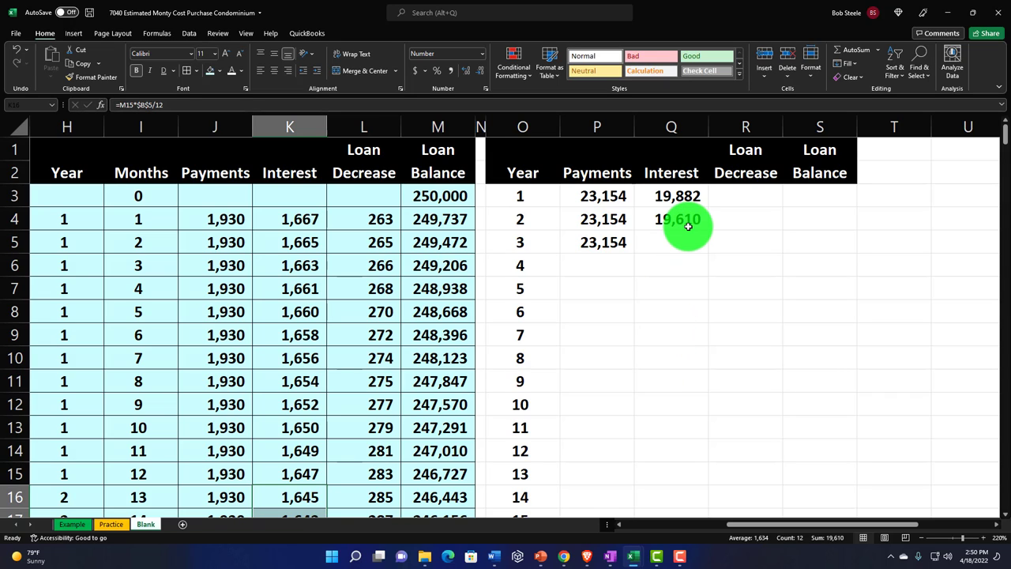
Step: Enter =SUMIF($H:$H,O3,L:L) in R3 for the year 1 loan decrease and fill it down to R4
left_click(723, 197)
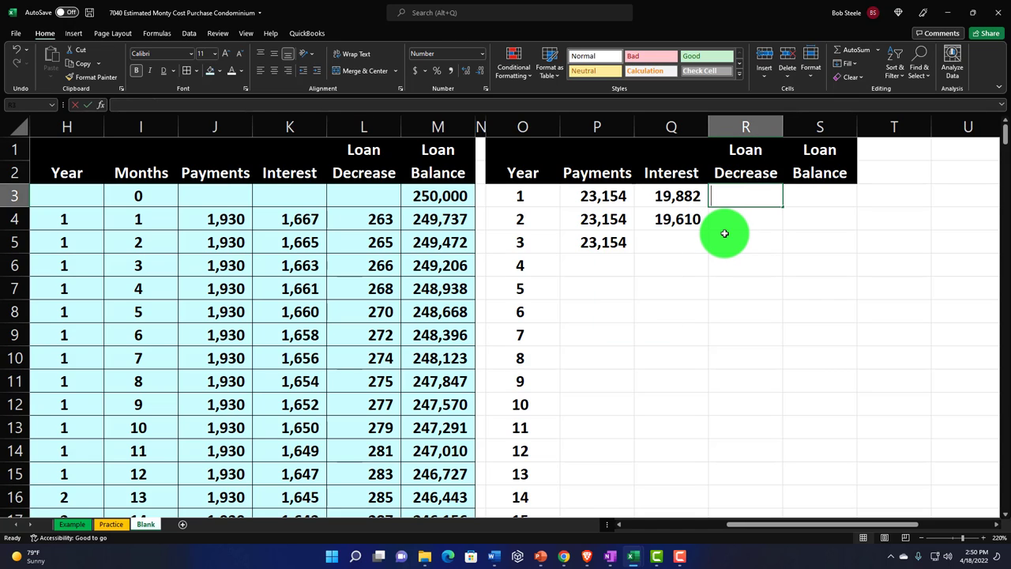
type("=sum")
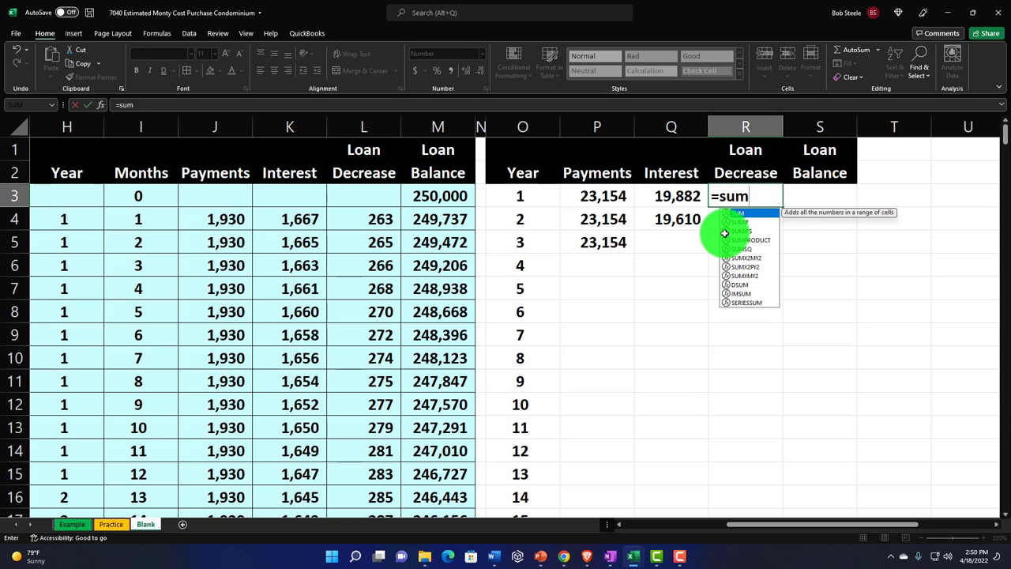
type("if(")
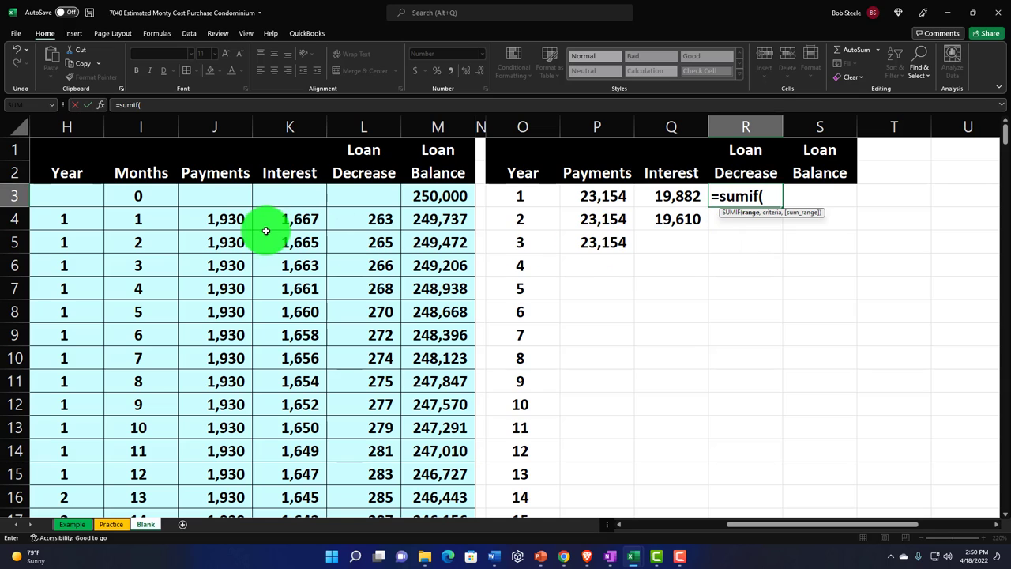
left_click(64, 127)
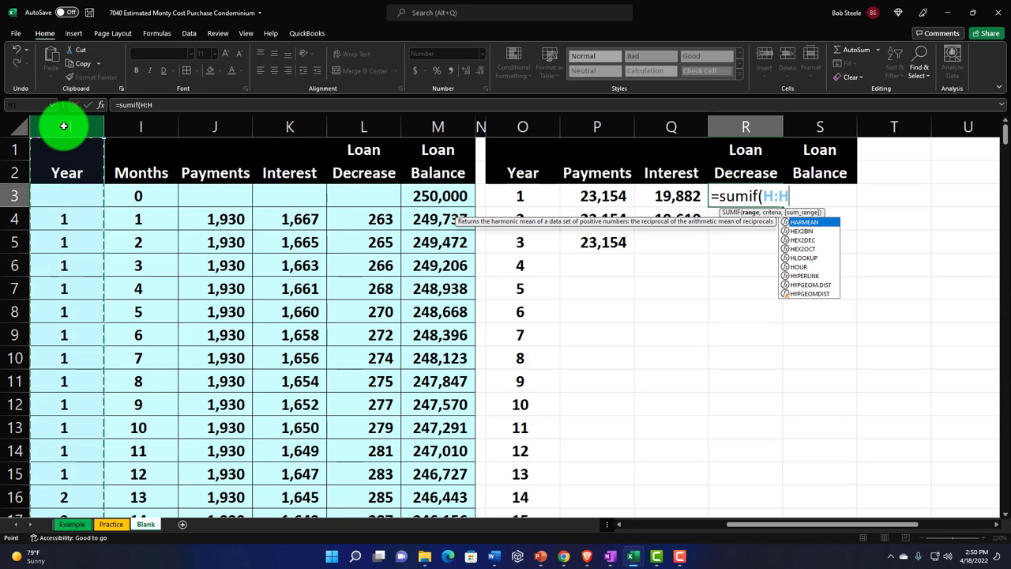
key("F4")
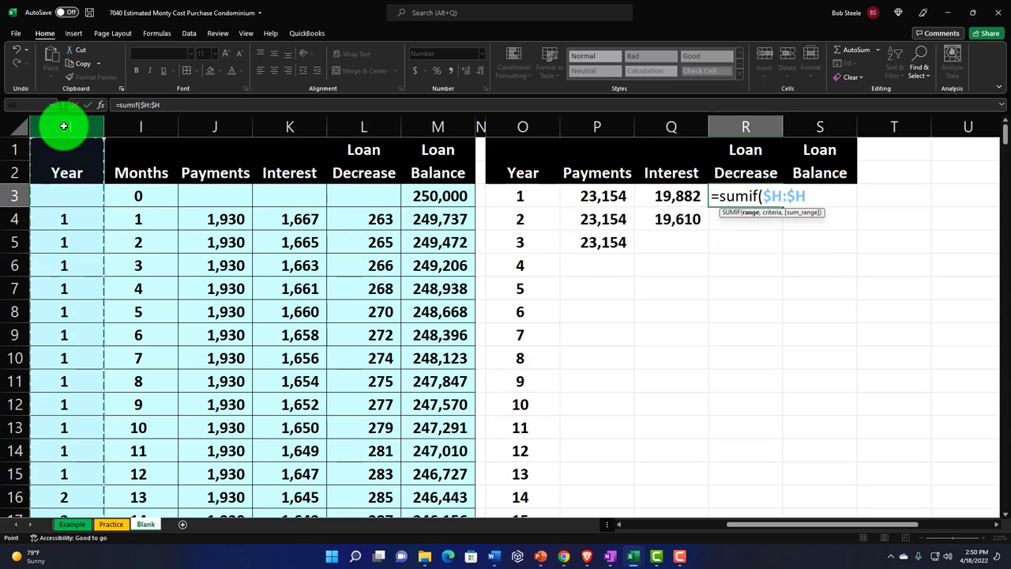
type(",")
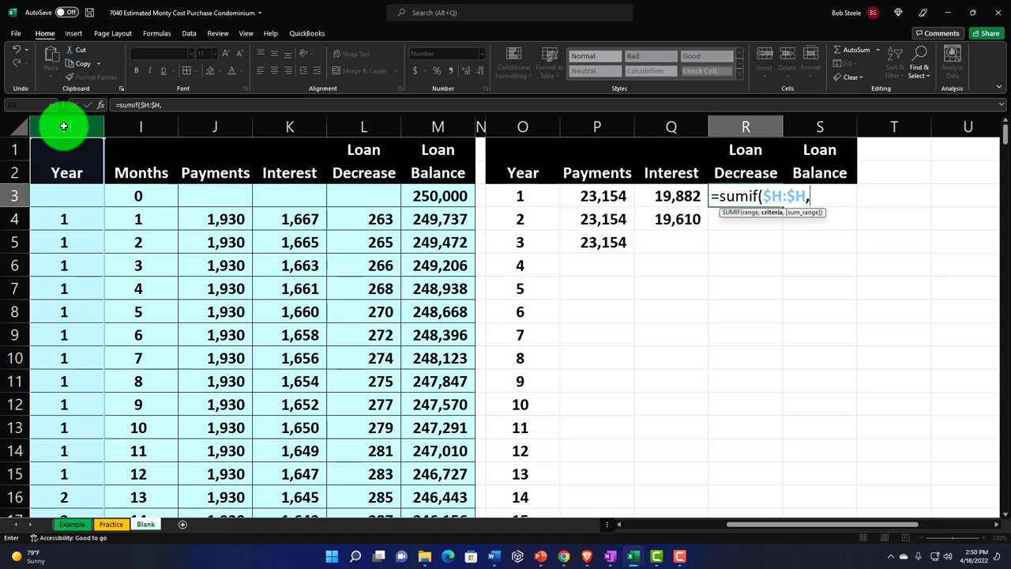
left_click(508, 197)
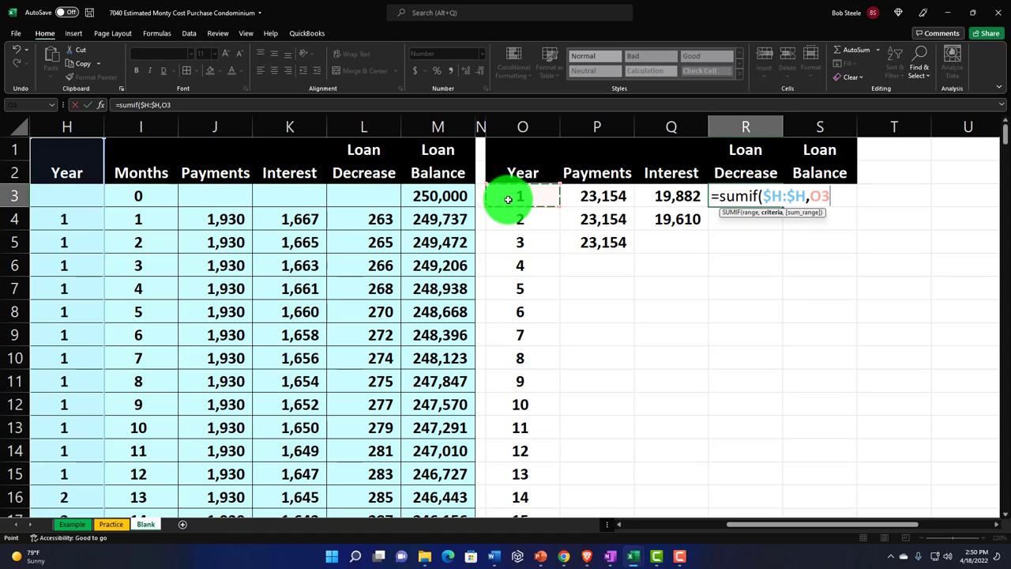
type(",")
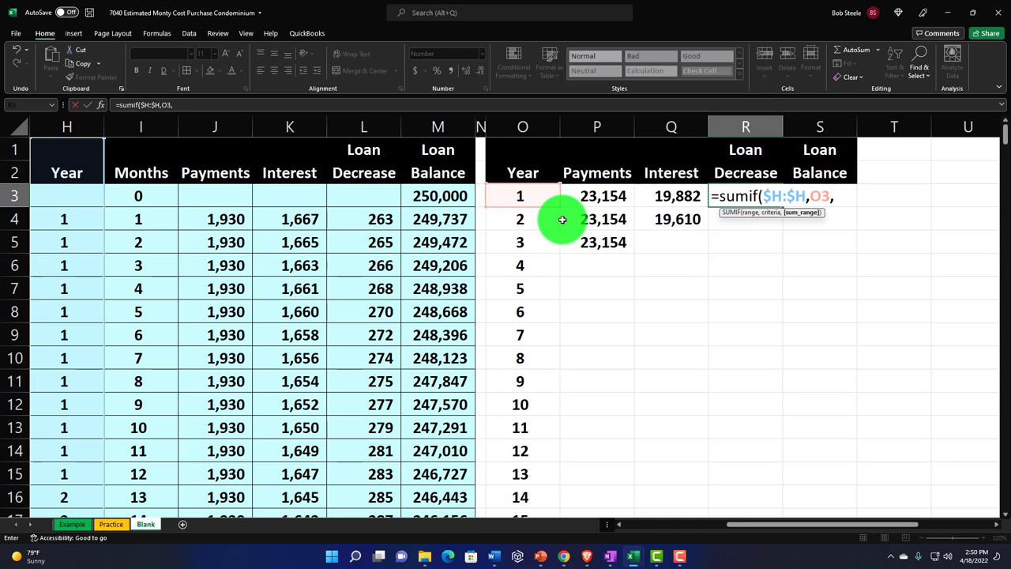
left_click(352, 128)
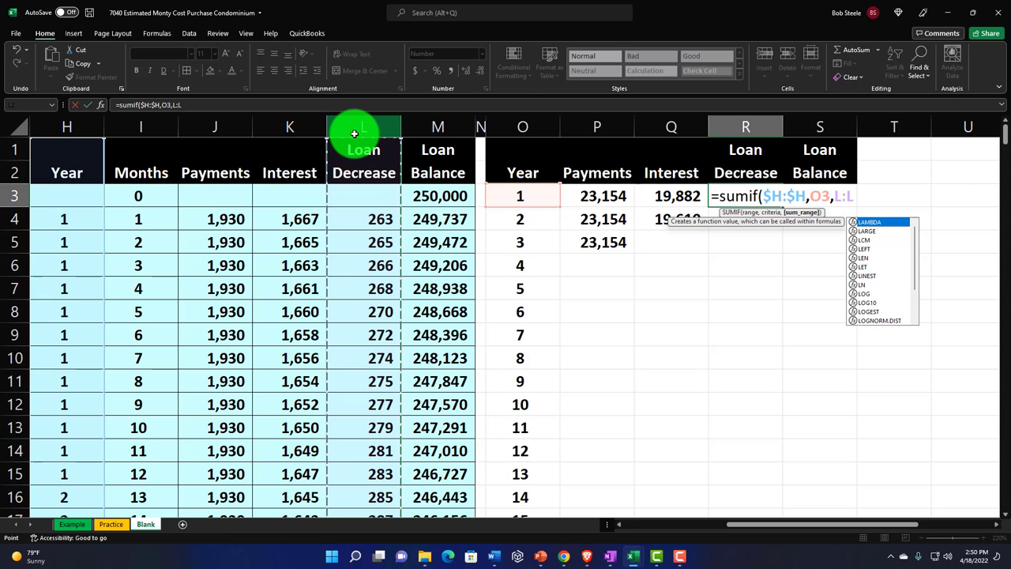
key("Return")
left_click(775, 206)
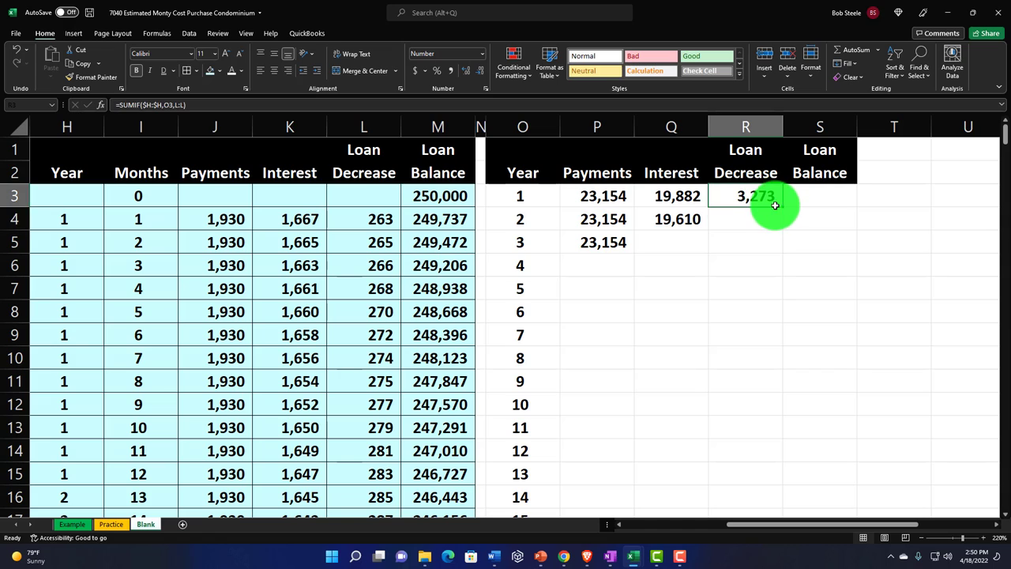
left_click_drag(775, 206, 779, 229)
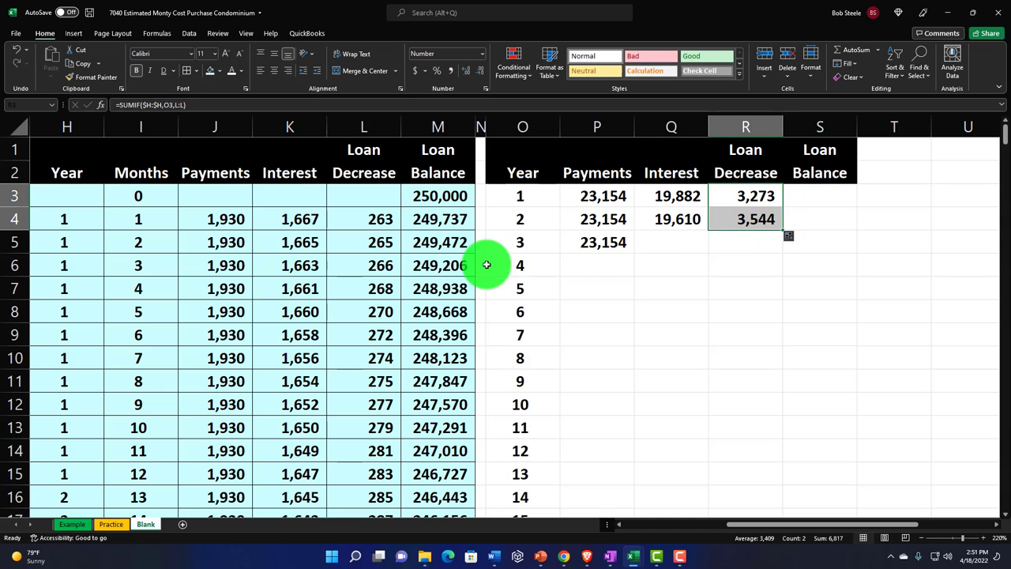
Step: Check the R3 and R4 loan decreases against the sums of L4:L15 for year 1 and L16:L27 for year 2
left_click_drag(363, 219, 355, 475)
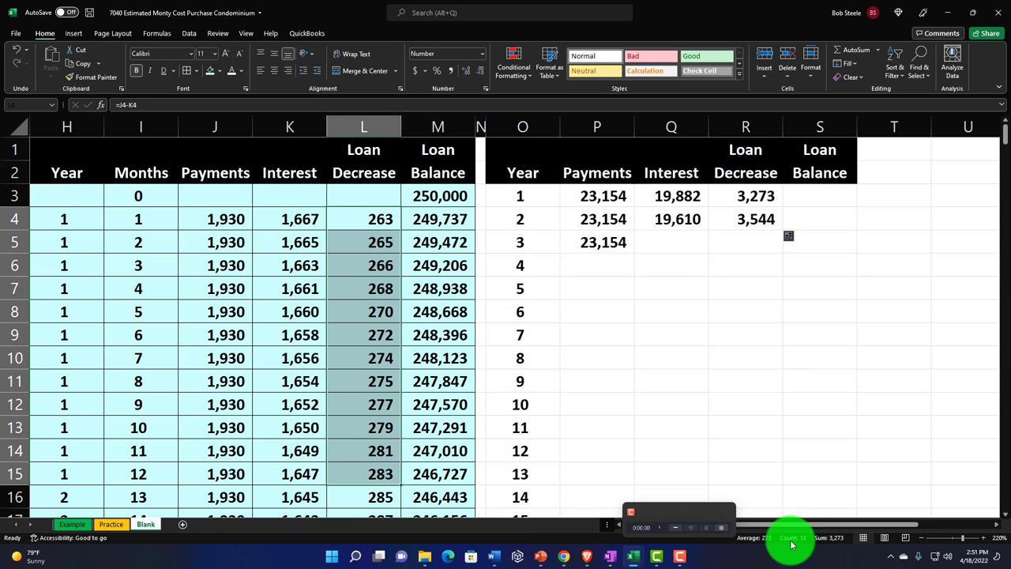
left_click(520, 403)
scroll(505, 397, "down", 2)
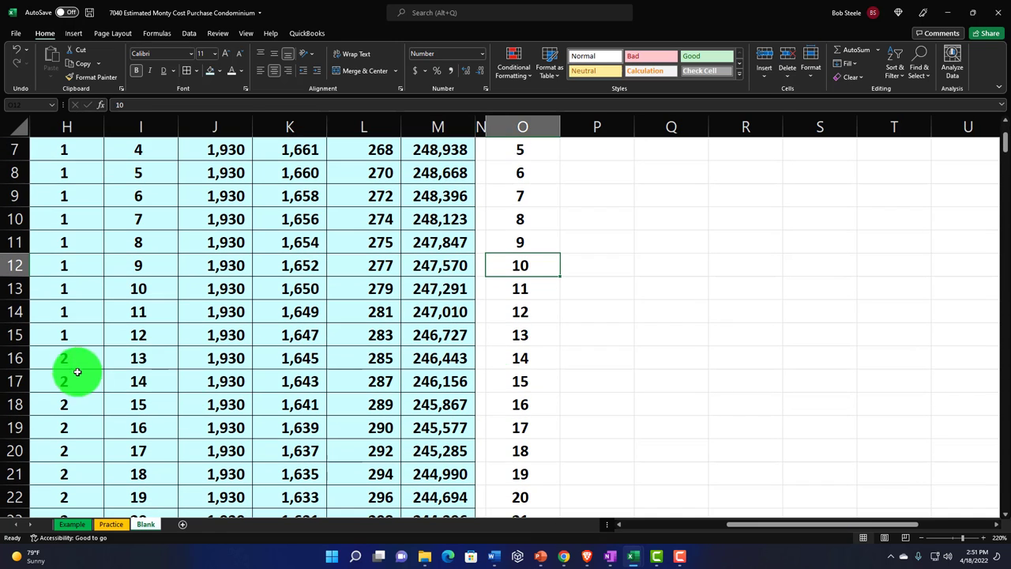
left_click_drag(363, 359, 350, 402)
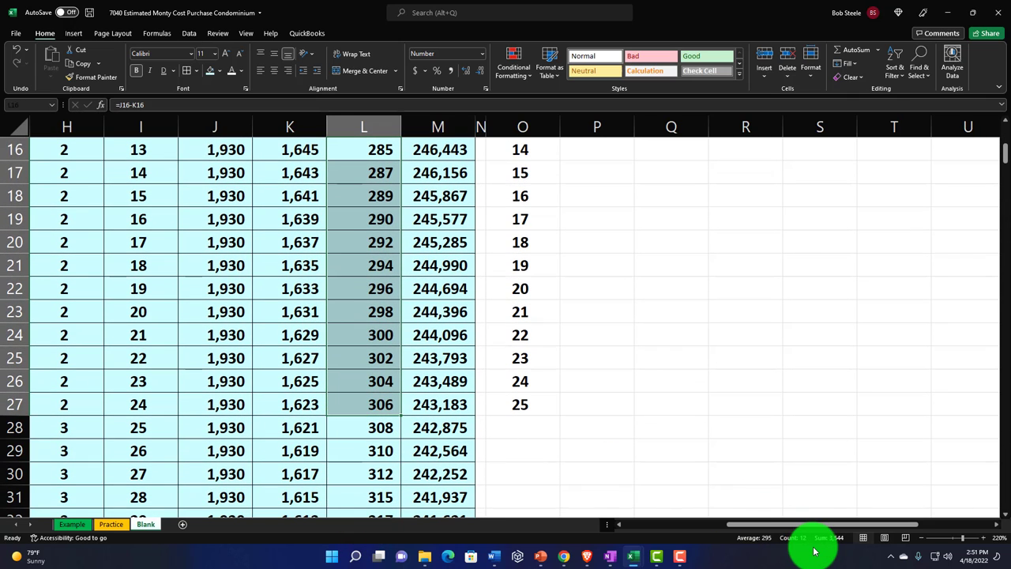
scroll(783, 429, "up", 5)
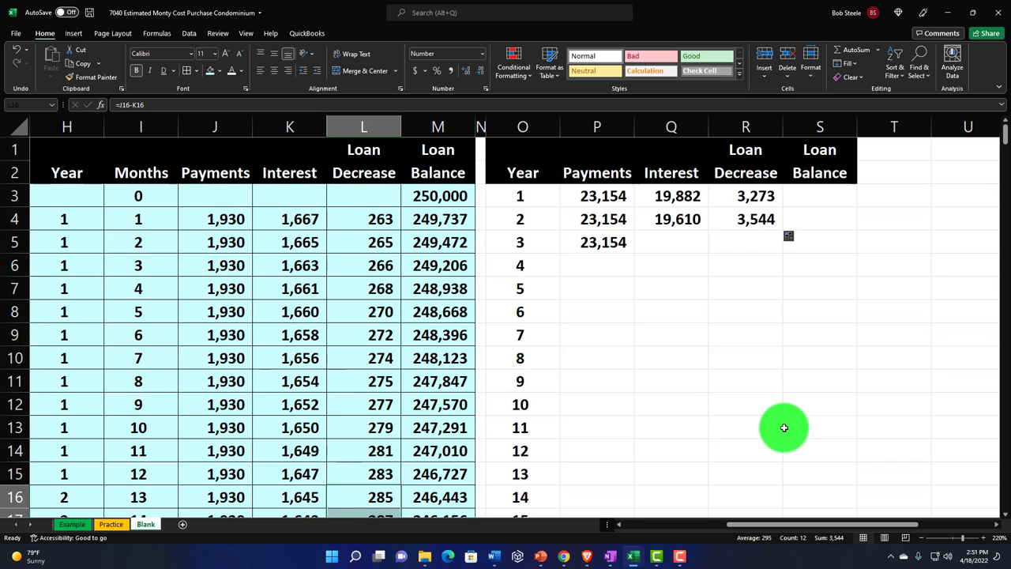
Step: Clear the trial interest and loan decrease formulas in Q3:R4 and the payments formulas in P4:P5
left_click(730, 275)
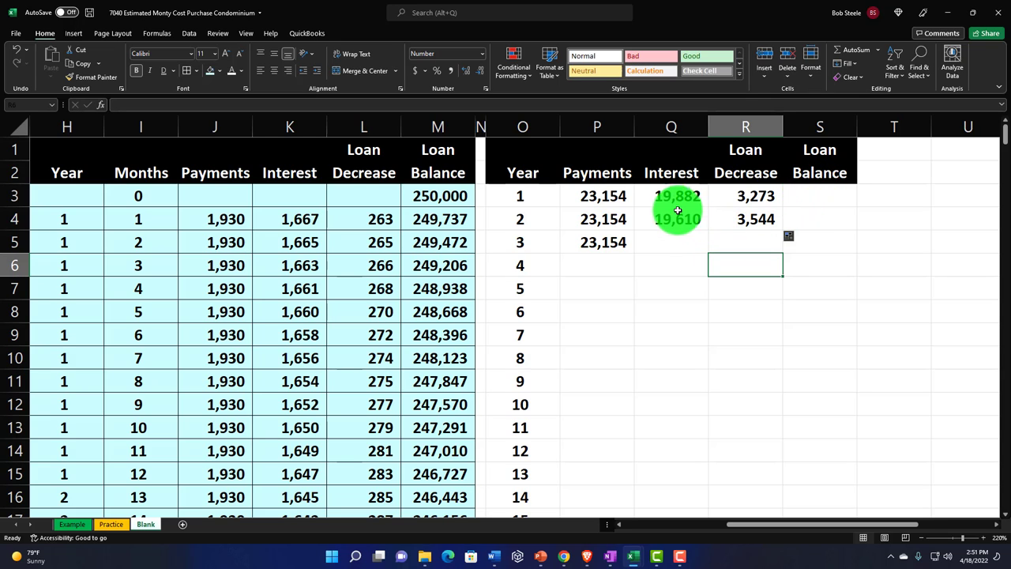
left_click_drag(669, 197, 713, 219)
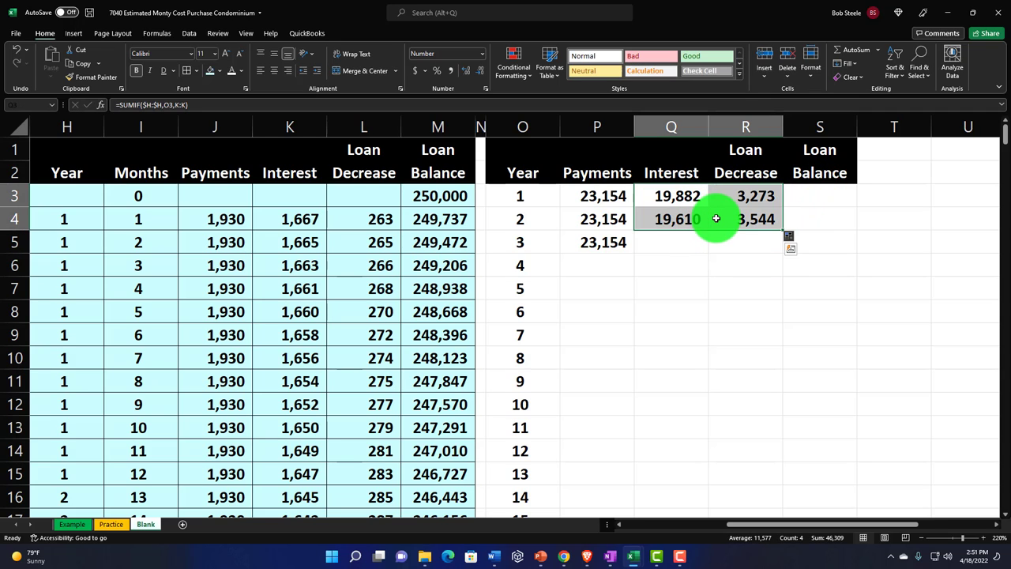
key("Delete")
left_click_drag(608, 225, 606, 249)
key("Delete")
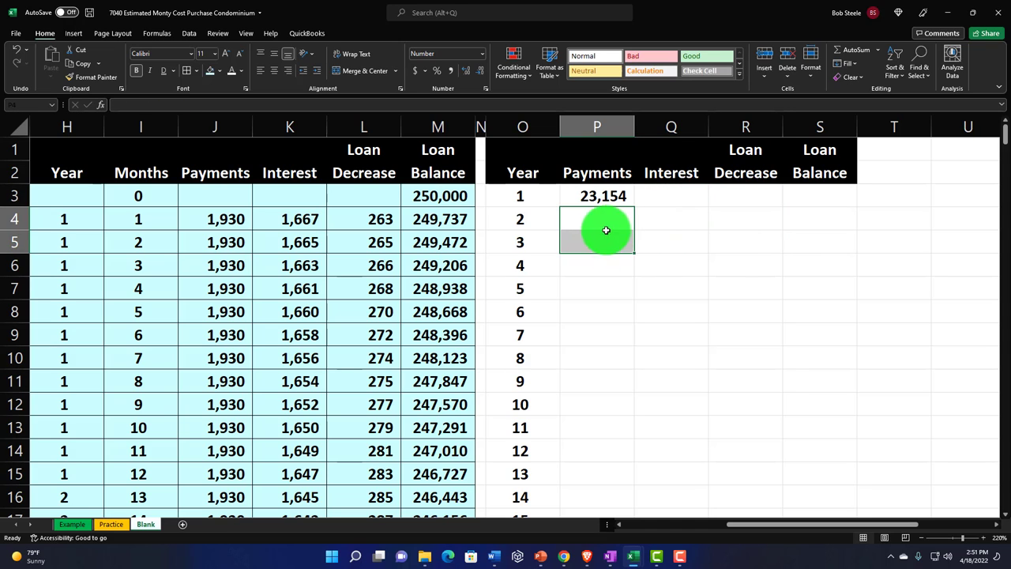
Step: Try copying the P3 payments formula across to Q3, inspect the copy's cell references and undo the copy
double_click(600, 196)
key("Return")
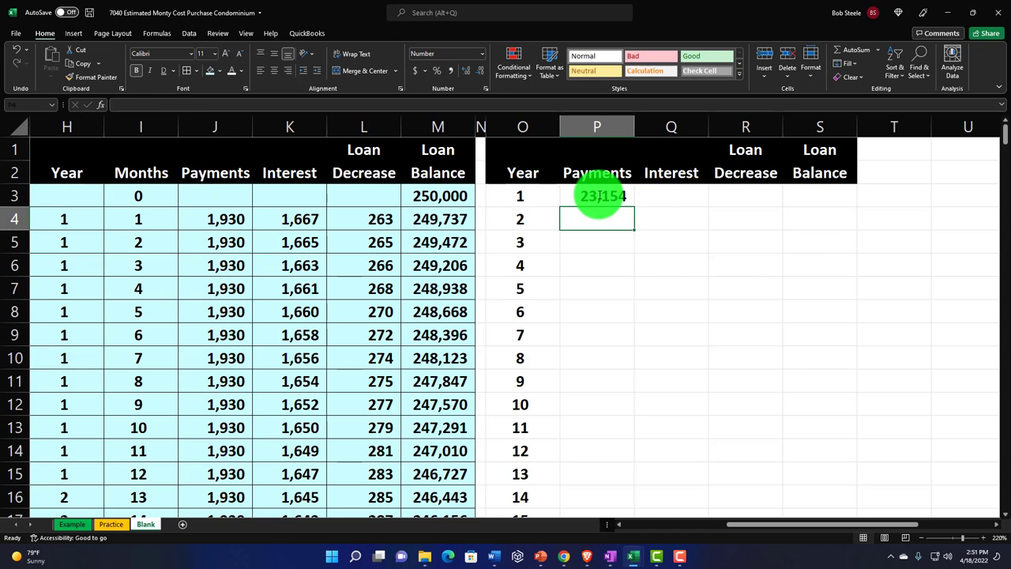
left_click(598, 198)
left_click_drag(646, 207, 678, 209)
left_click(673, 240)
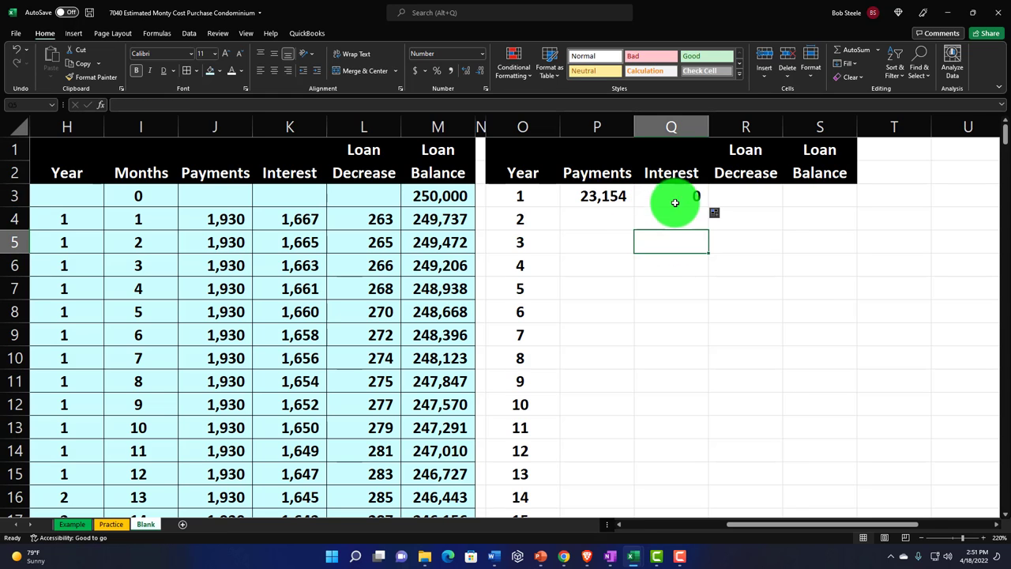
double_click(673, 198)
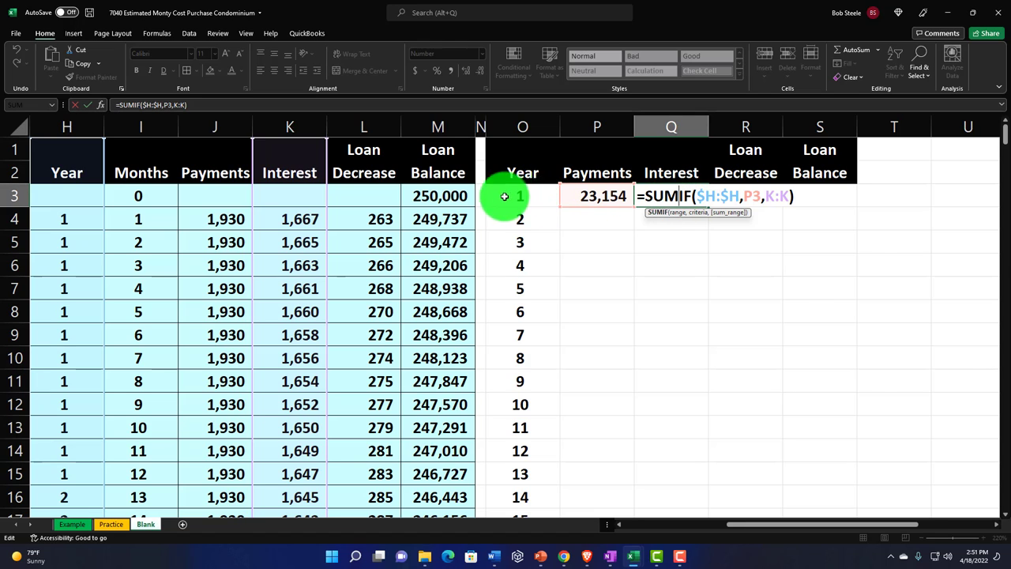
key("Return")
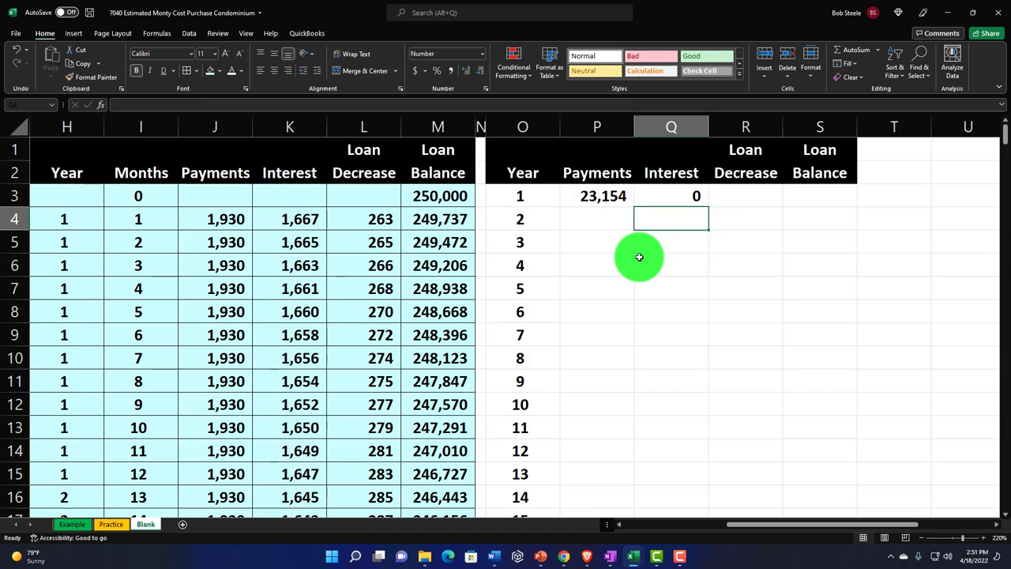
key("ctrl+z")
Step: Lock the criteria column in the P3 payments formula so it reads =SUMIF($H:$H,$O3,J:J)
left_click(606, 198)
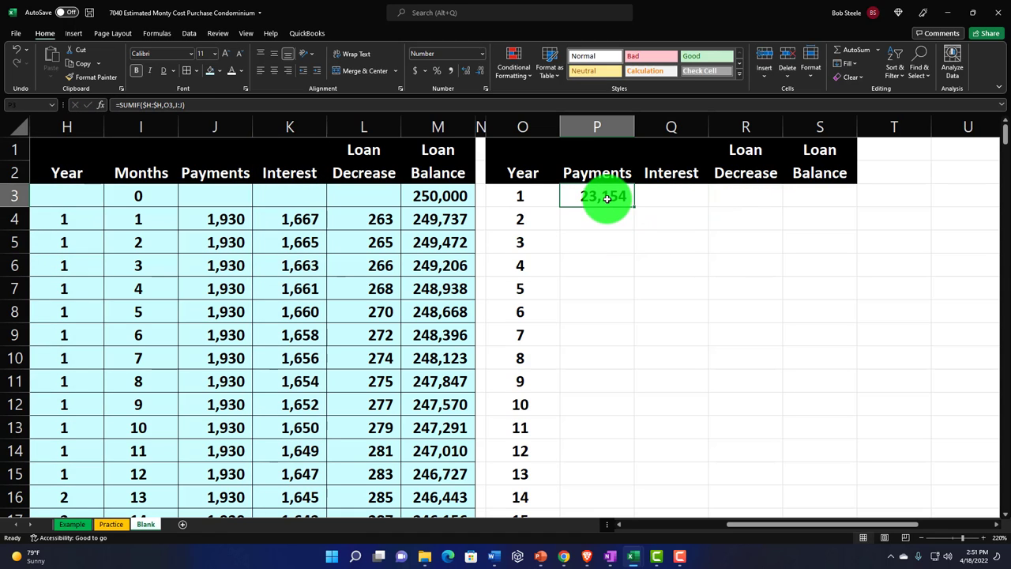
double_click(607, 199)
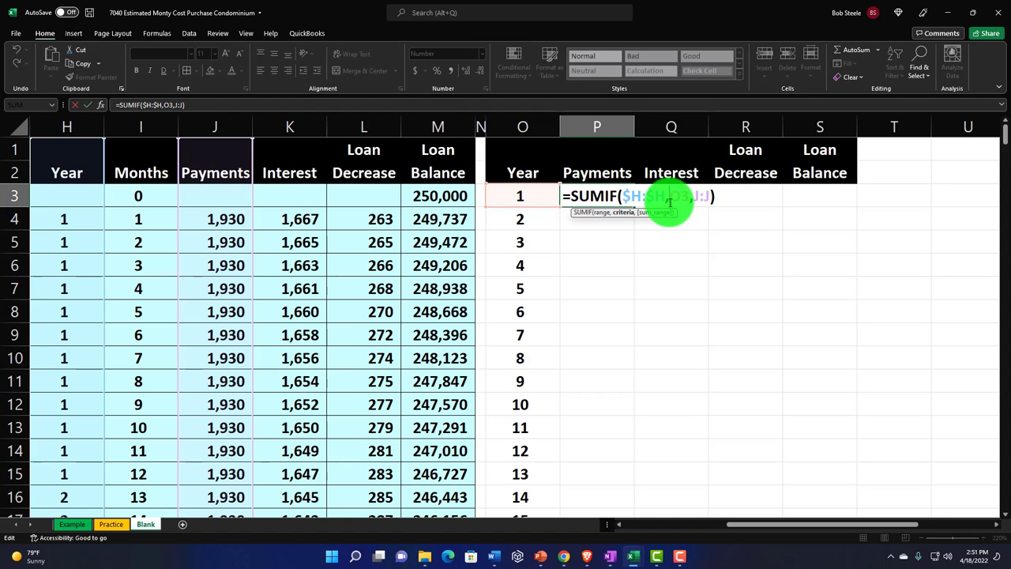
type("$")
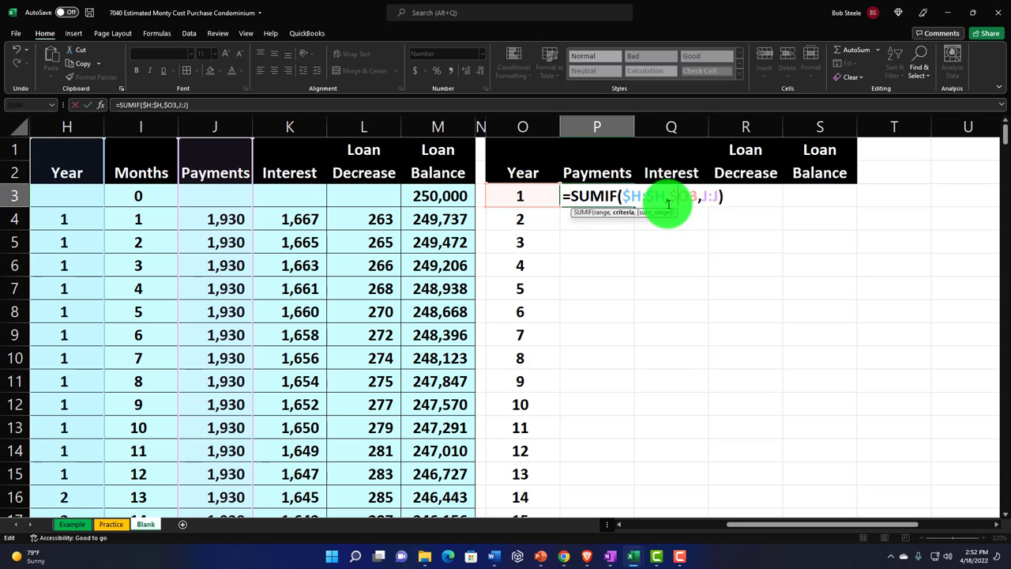
key("Return")
left_click(630, 203)
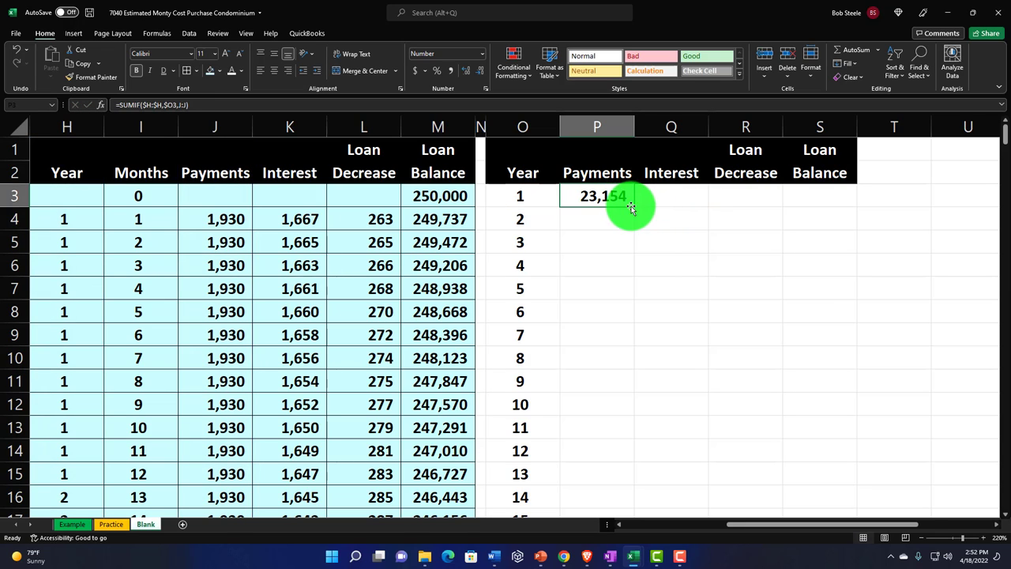
Step: Fill the P3 formula across to R3 and copy P3:R3 down through year 25 in row 27
left_click_drag(633, 207, 751, 209)
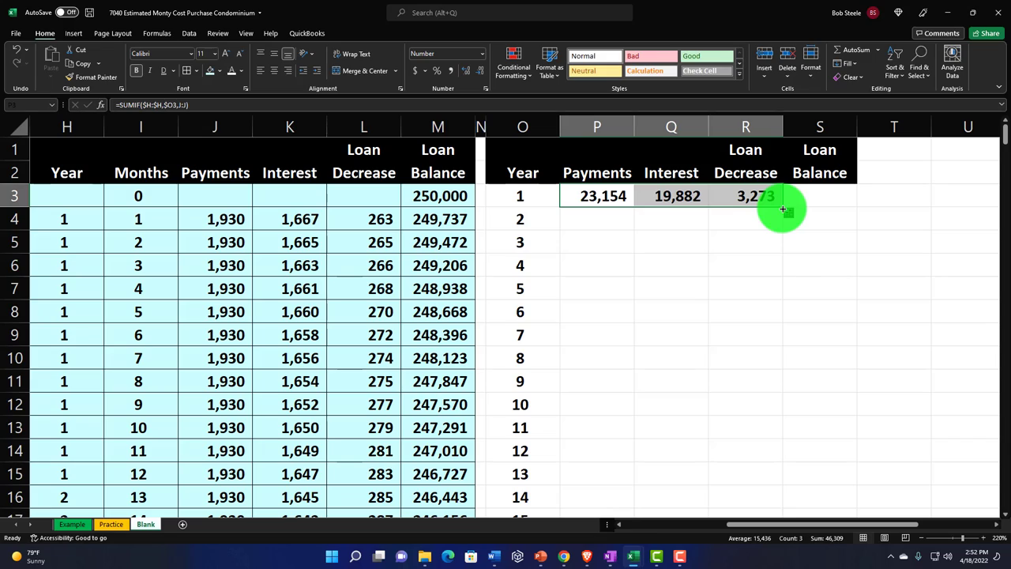
double_click(783, 208)
scroll(799, 304, "down", 1)
scroll(799, 304, "down", 4)
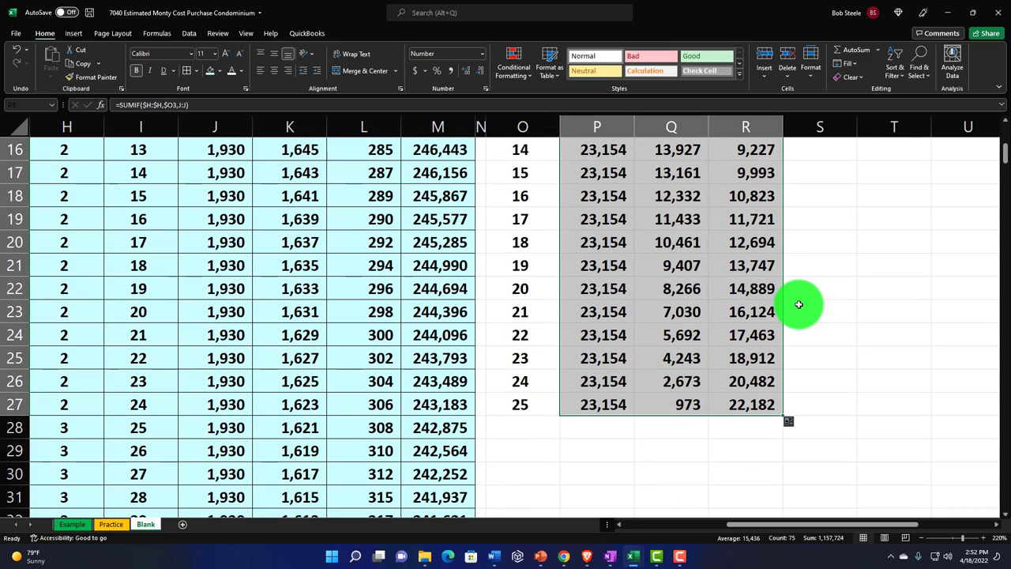
scroll(799, 304, "up", 5)
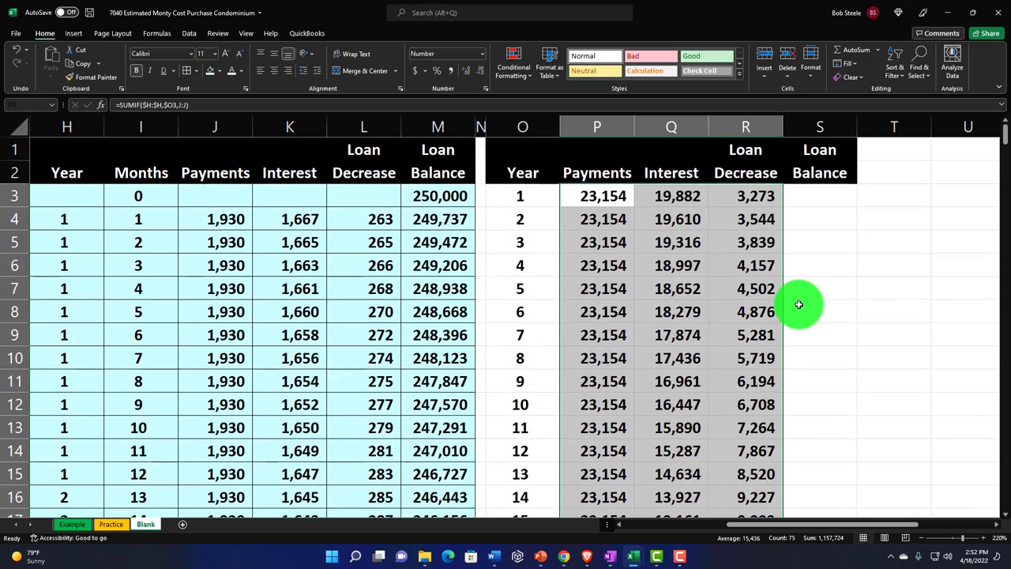
Step: Examine the year-end loan balances in the monthly schedule at M15 for year 1 and M27 for year 2
left_click(806, 197)
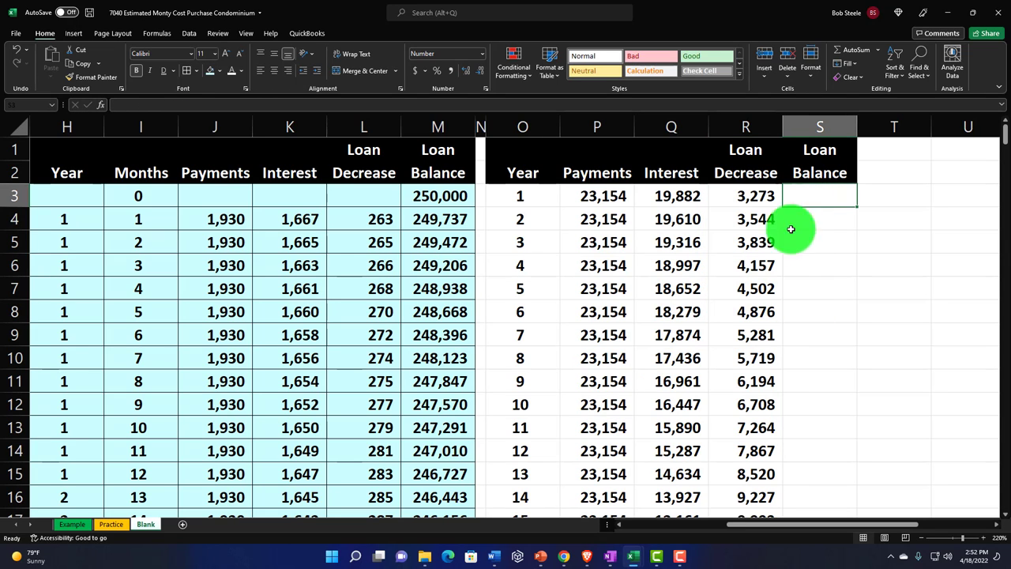
left_click(427, 473)
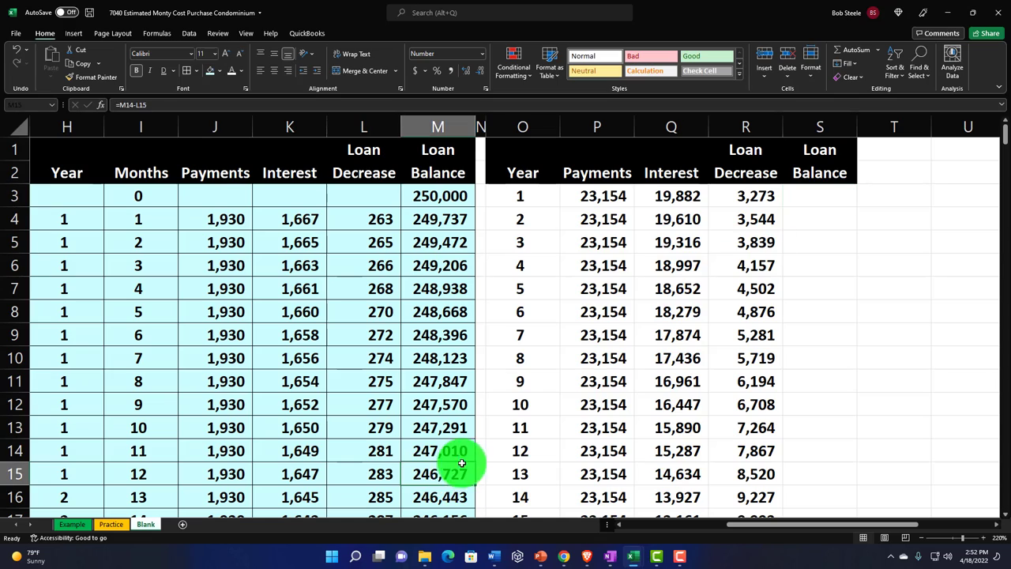
scroll(479, 475, "down", 5)
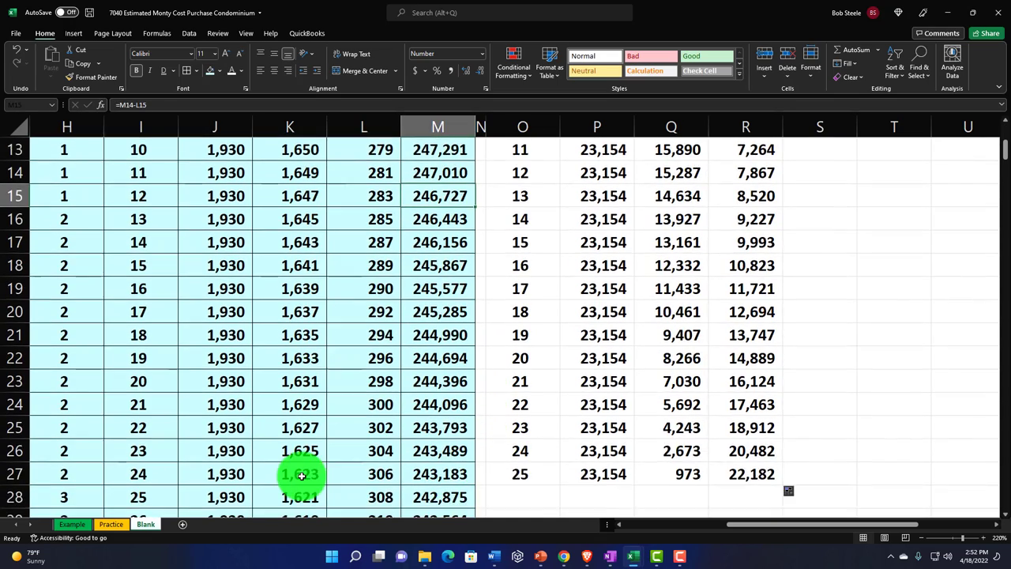
left_click(434, 404)
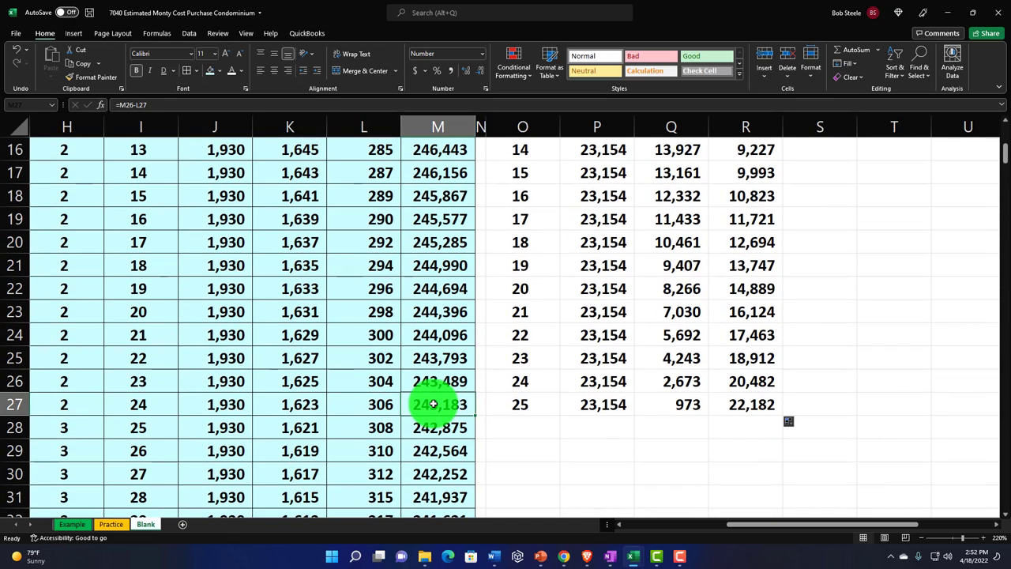
scroll(542, 420, "up", 5)
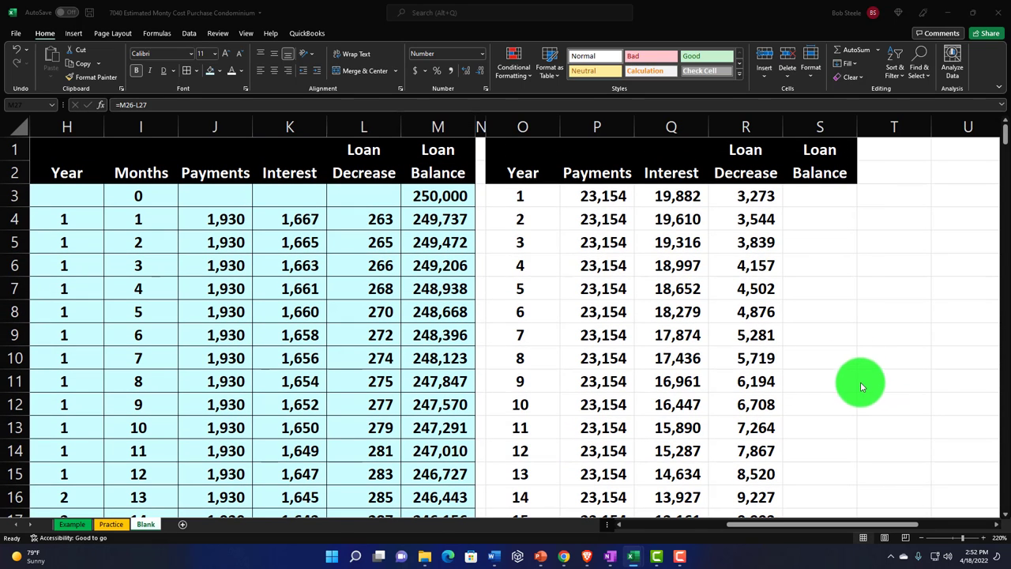
Step: Enter =MINIFS(M:M,H:H,O3) in S3 to return the year 1 ending loan balance
left_click(808, 196)
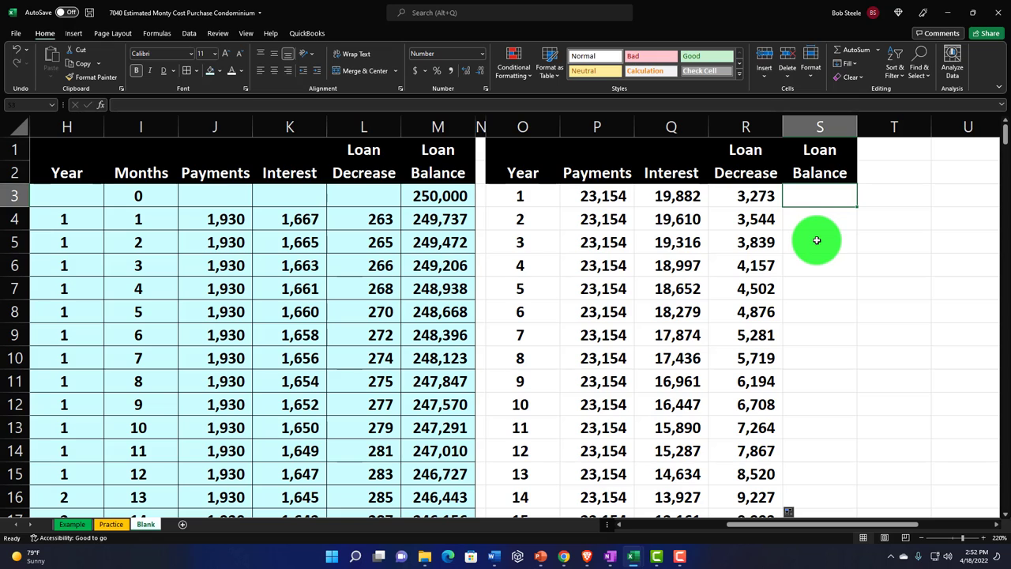
type("=min")
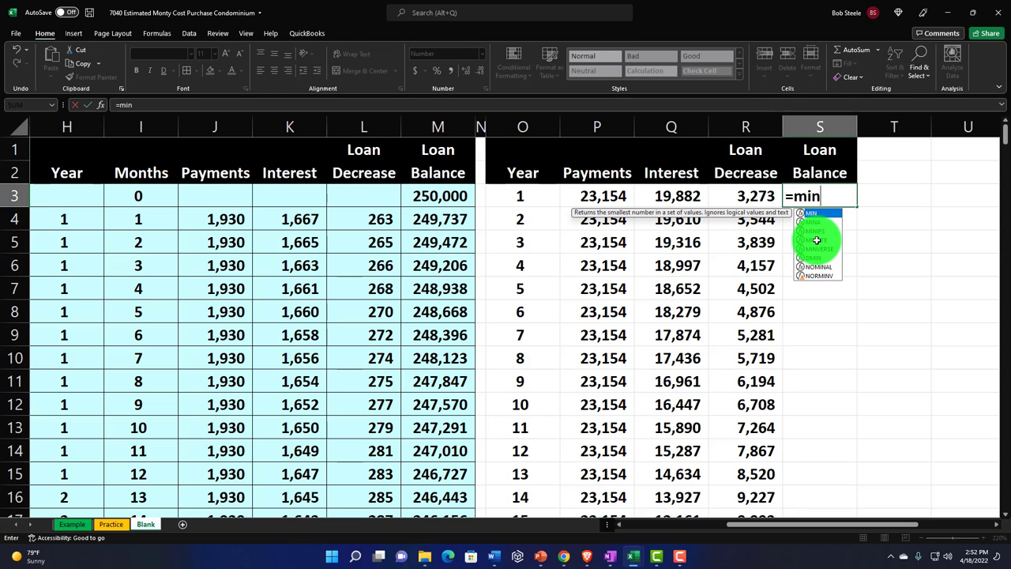
type("if")
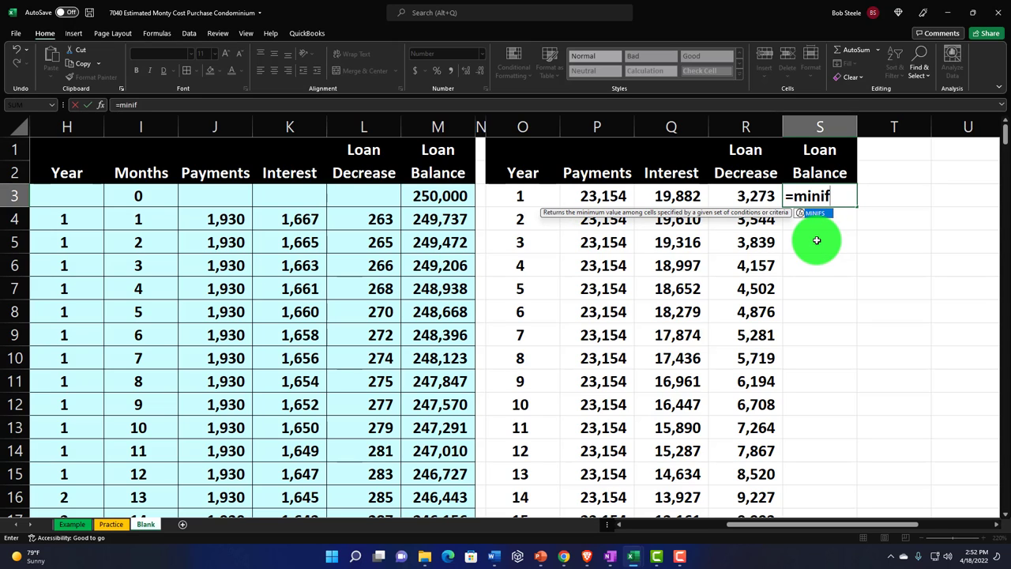
double_click(814, 214)
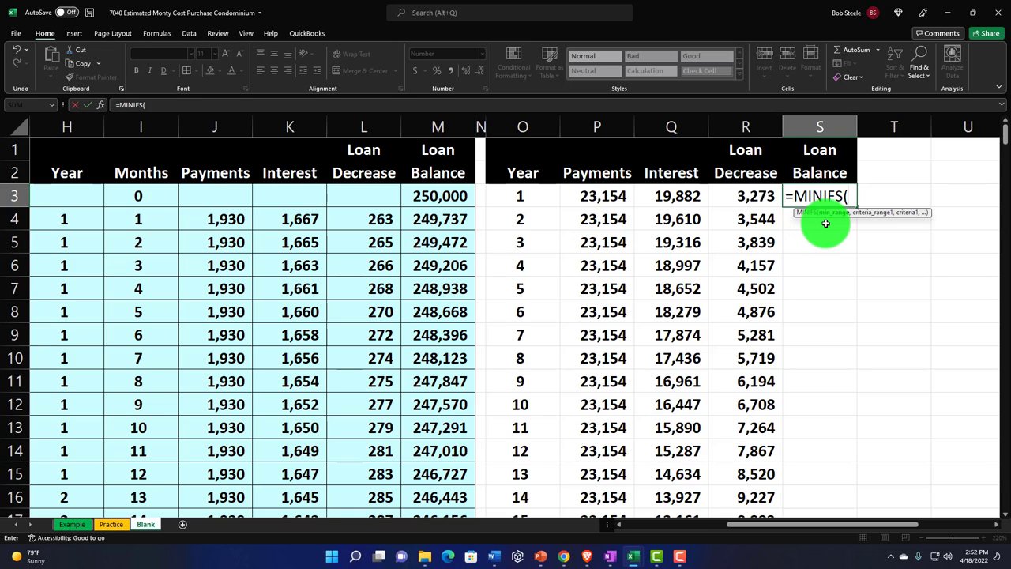
left_click(428, 128)
type(",")
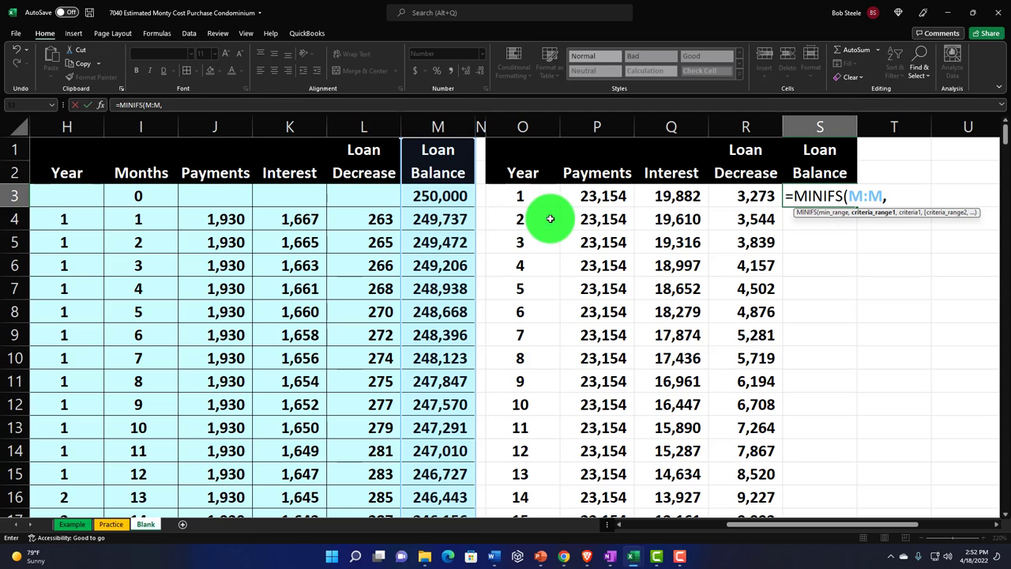
left_click(541, 195)
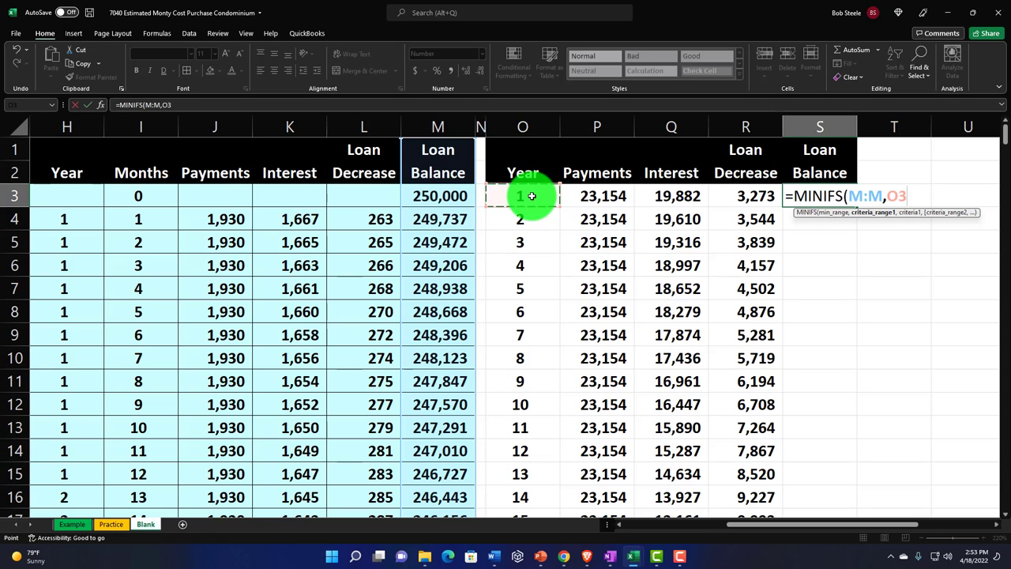
left_click(68, 127)
type(",")
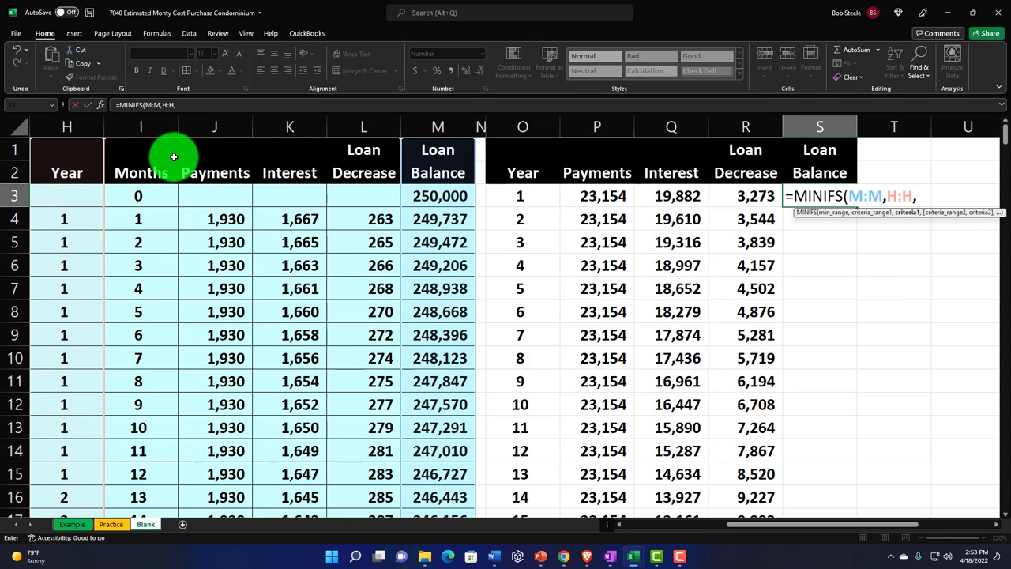
left_click(504, 196)
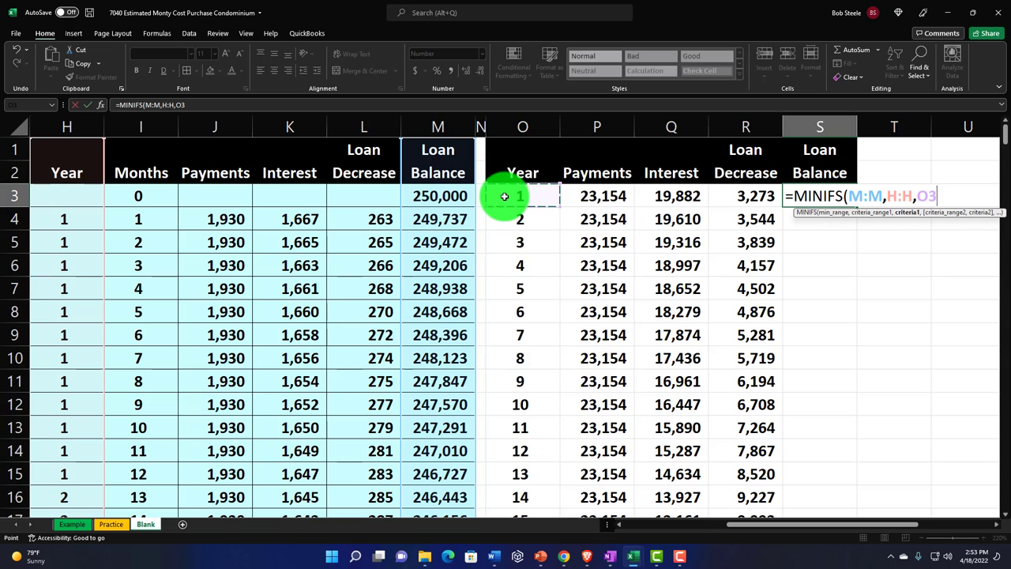
key("Return")
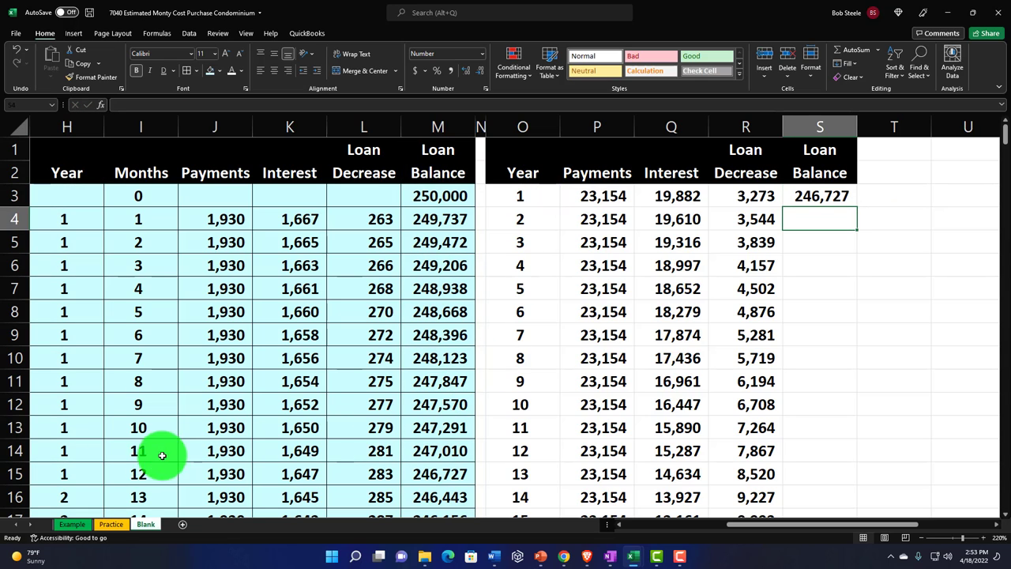
Step: Check S3 against the month 12 balance in M15 and fill the loan balance formula down to S27
left_click(417, 484)
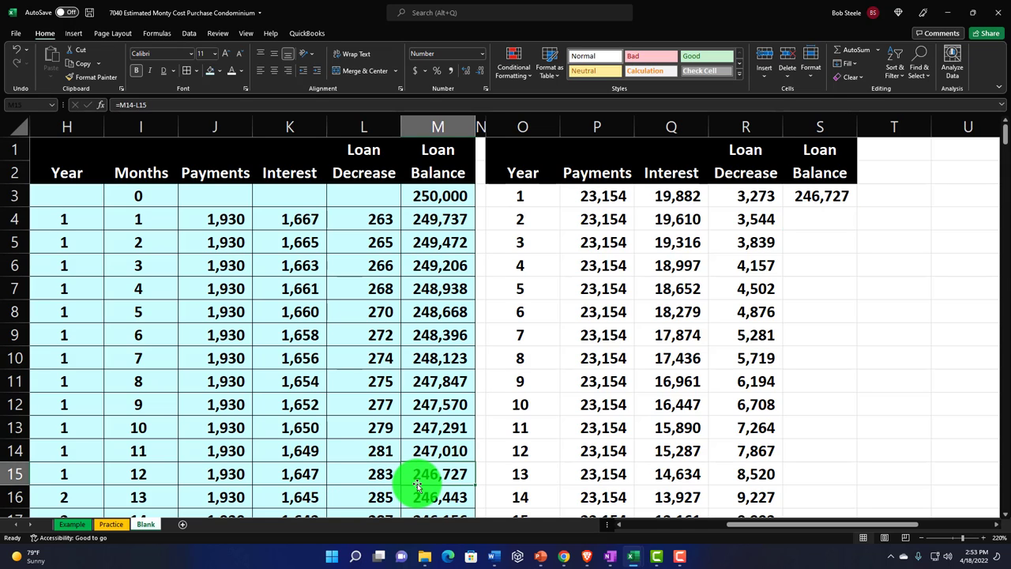
left_click(828, 237)
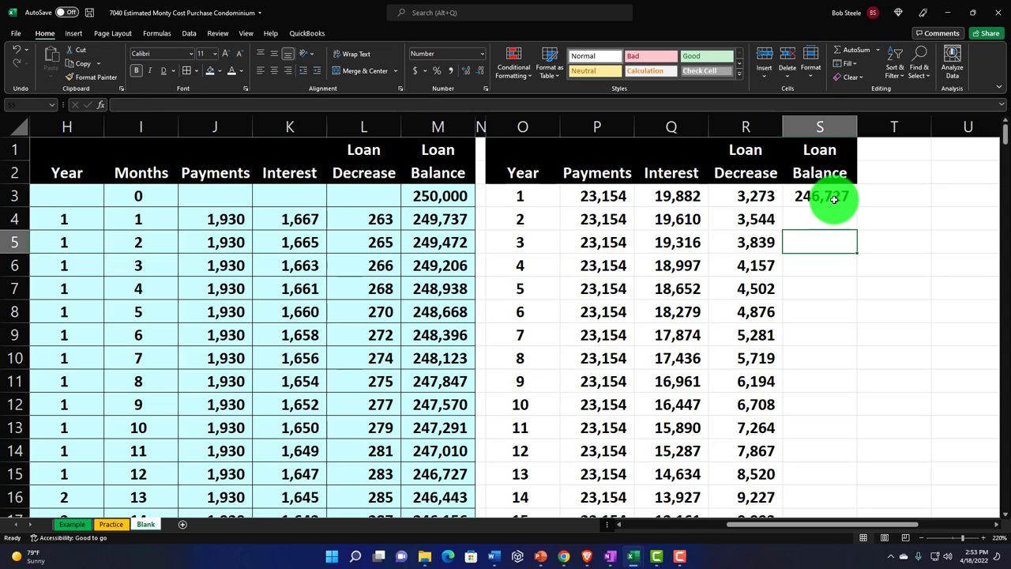
left_click(816, 196)
double_click(857, 205)
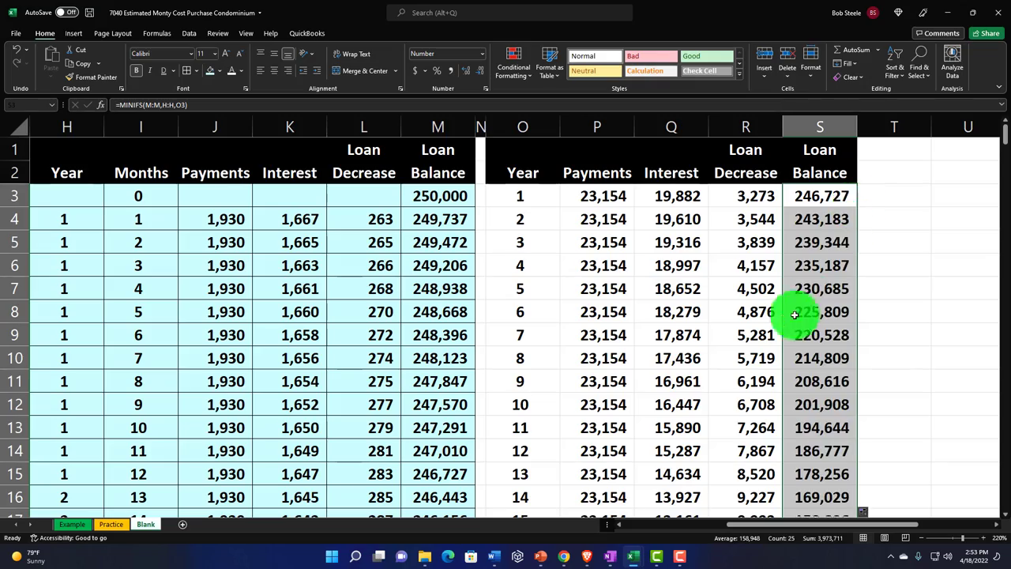
scroll(767, 317, "down", 4)
scroll(613, 250, "up", 3)
scroll(561, 210, "up", 1)
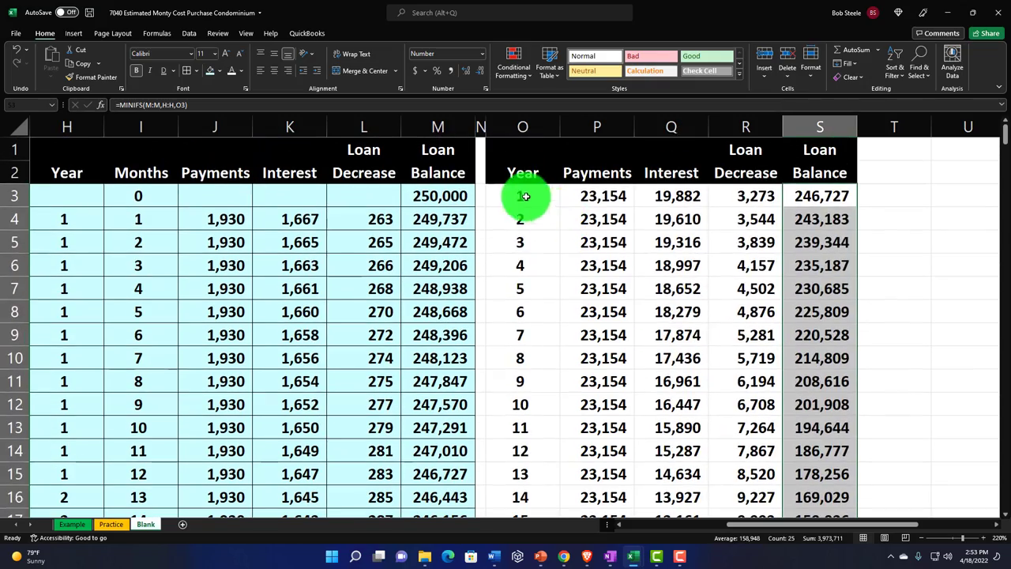
Step: Format the annual summary range O3:S27 with all borders and the light blue fill used in the monthly schedule
left_click_drag(524, 197, 790, 472)
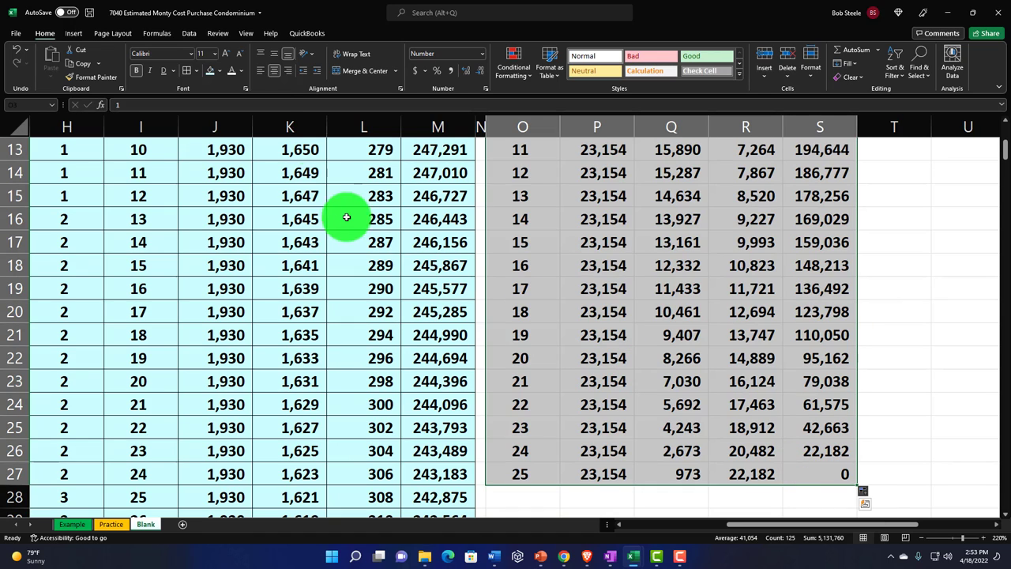
key("ctrl+BackSpace")
left_click(196, 75)
left_click(671, 219)
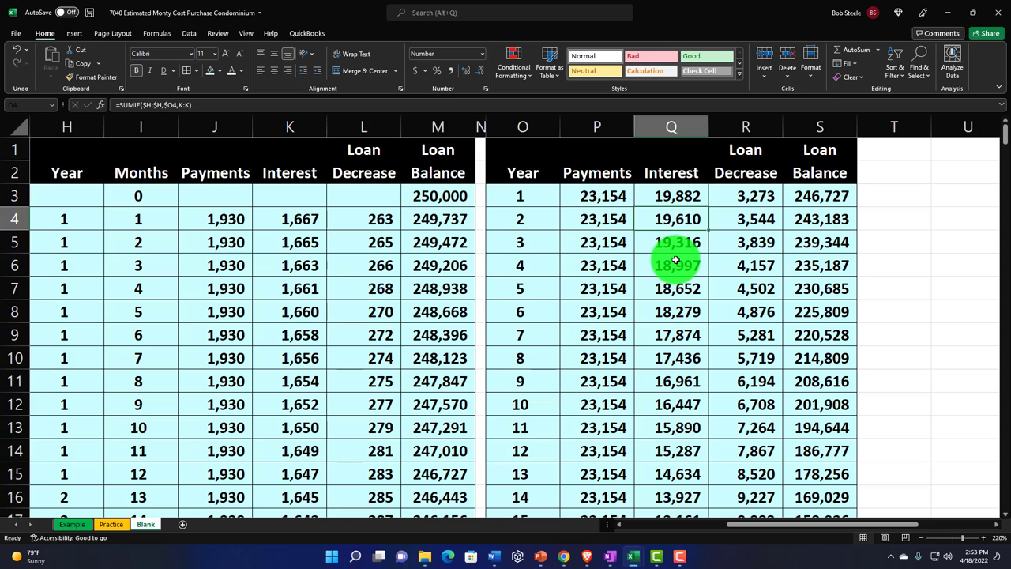
key("Left")
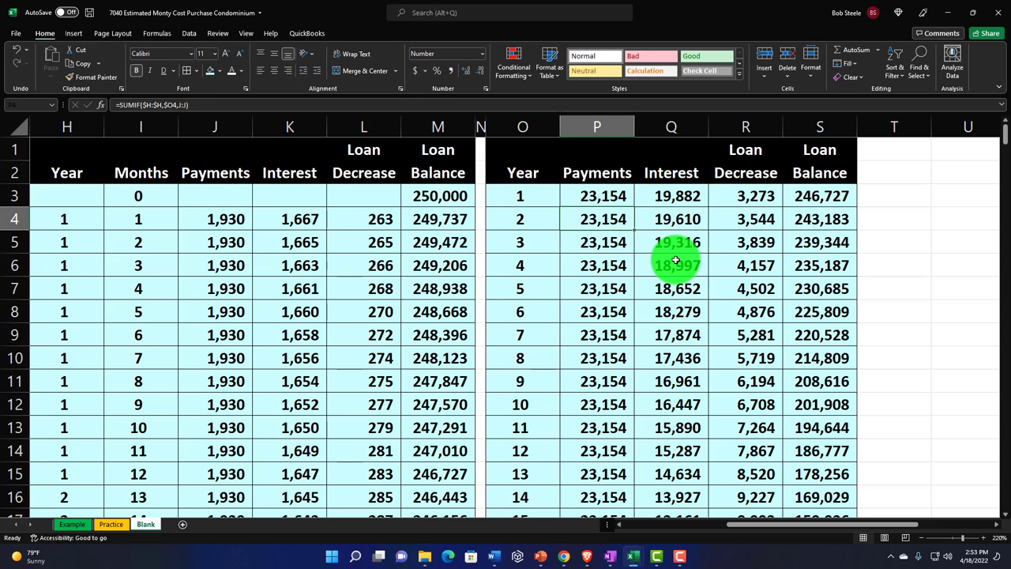
Step: Review the SUMIF formulas across the annual summary's Payments, Interest and Loan Decrease columns
key("Right")
key("Right")
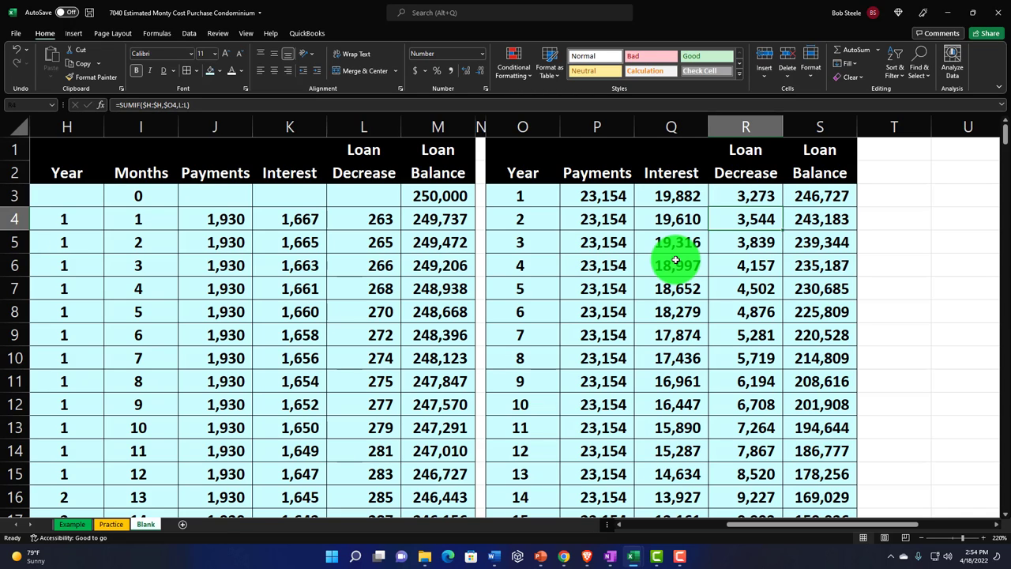
key("Right")
key("Right")
key("Right")
key("Right")
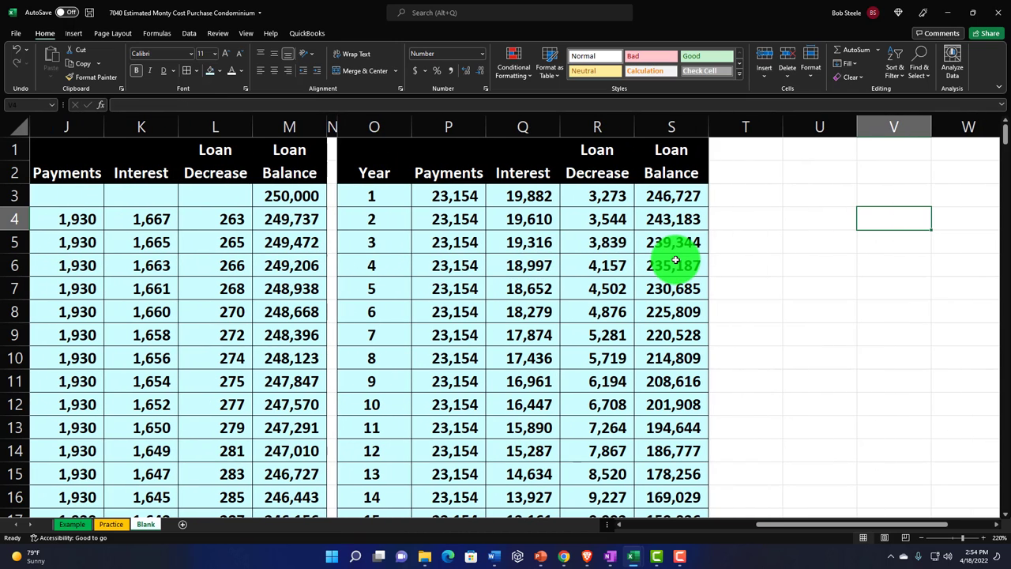
left_click(480, 201)
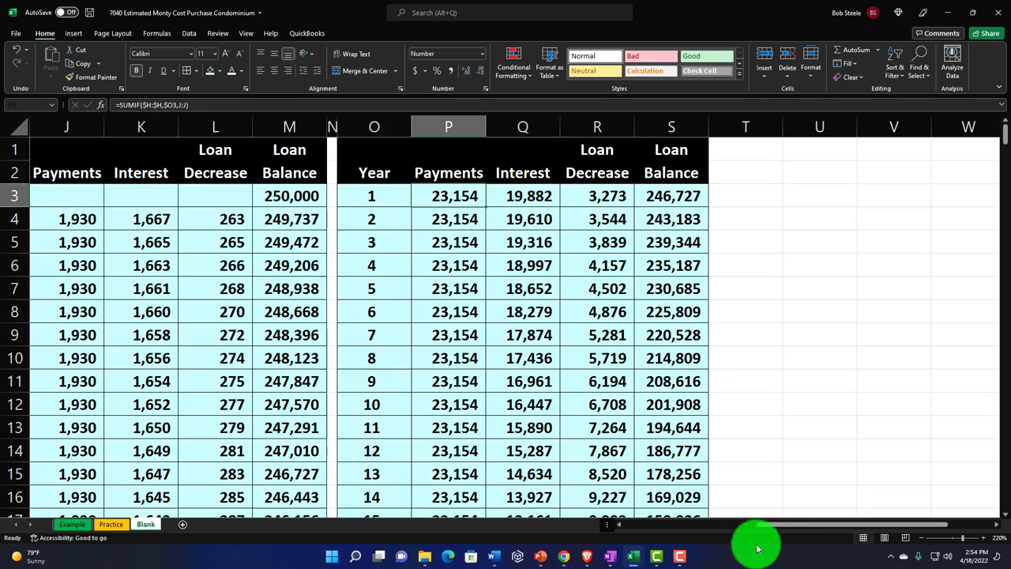
Step: Insert a PivotTable from the monthly schedule range H2:M303, placed on the existing worksheet at O29
left_click_drag(786, 526, 714, 535)
left_click_drag(214, 140, 565, 304)
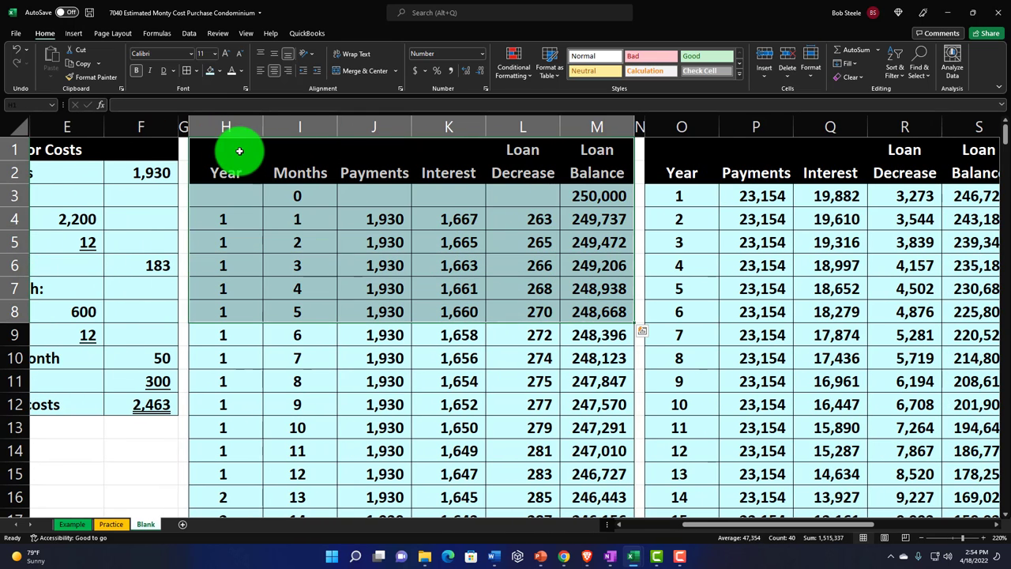
left_click_drag(226, 149, 598, 150)
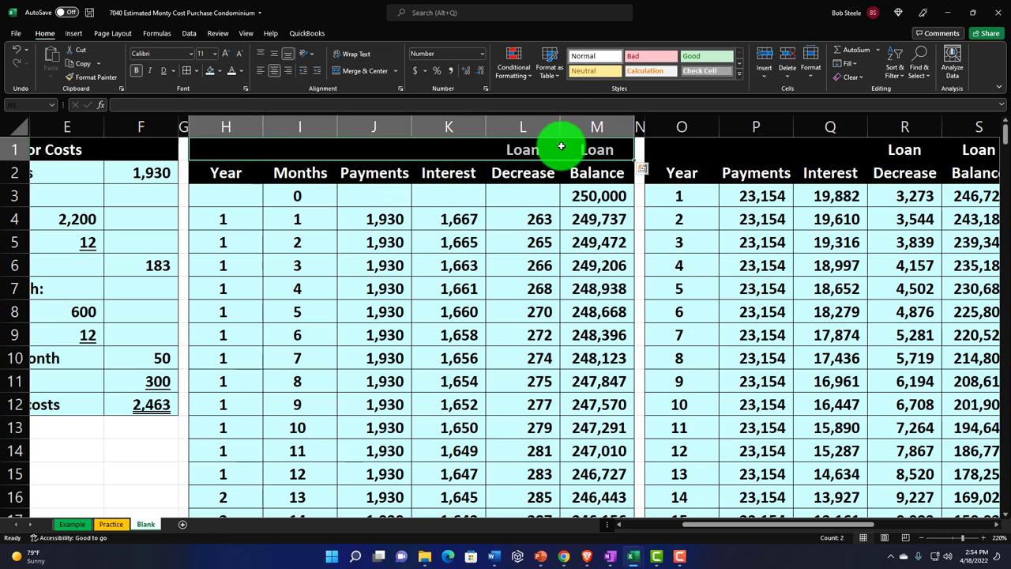
left_click_drag(226, 172, 582, 563)
left_click_drag(583, 567, 582, 458)
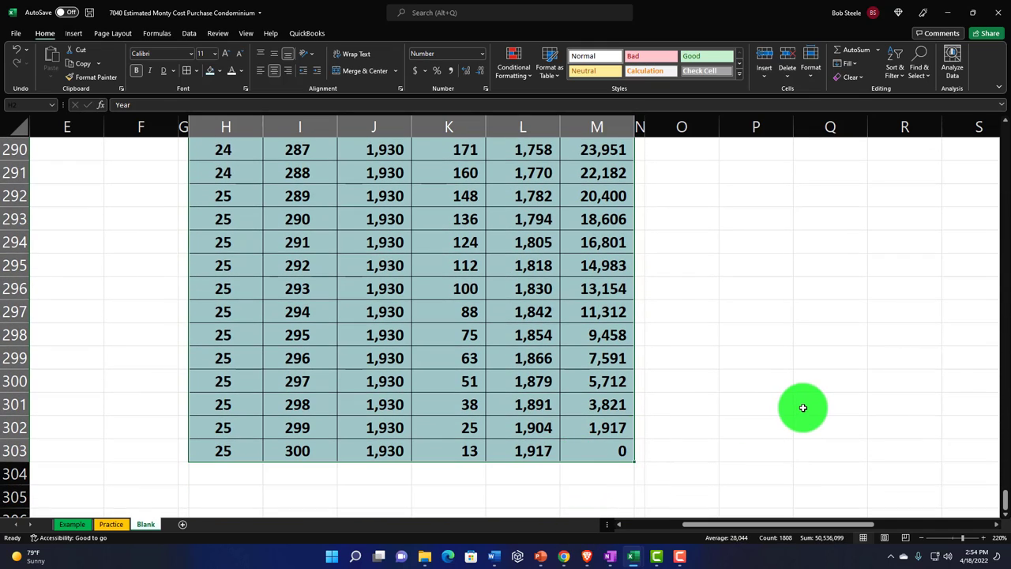
scroll(803, 408, "up", 20)
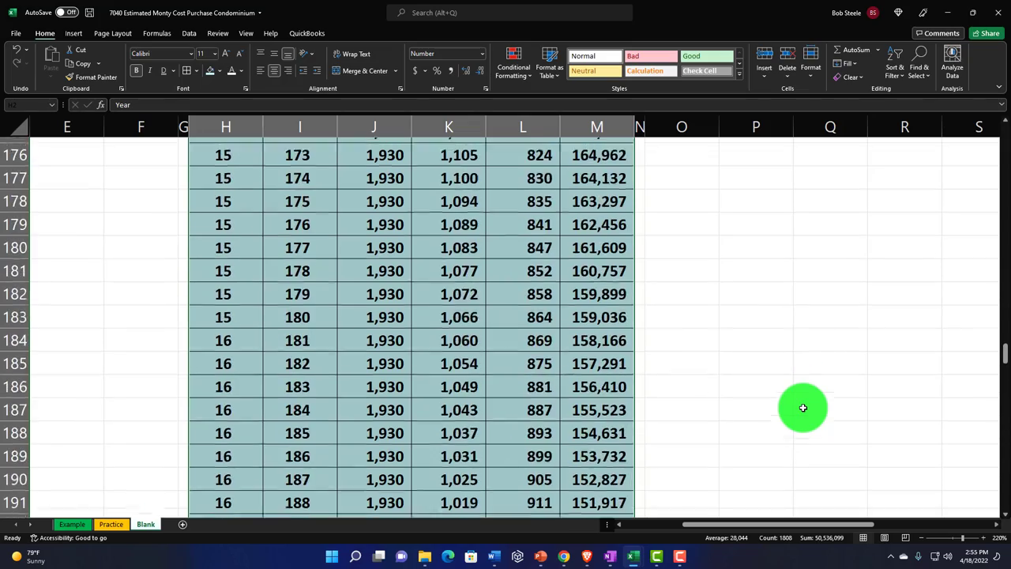
scroll(803, 408, "up", 20)
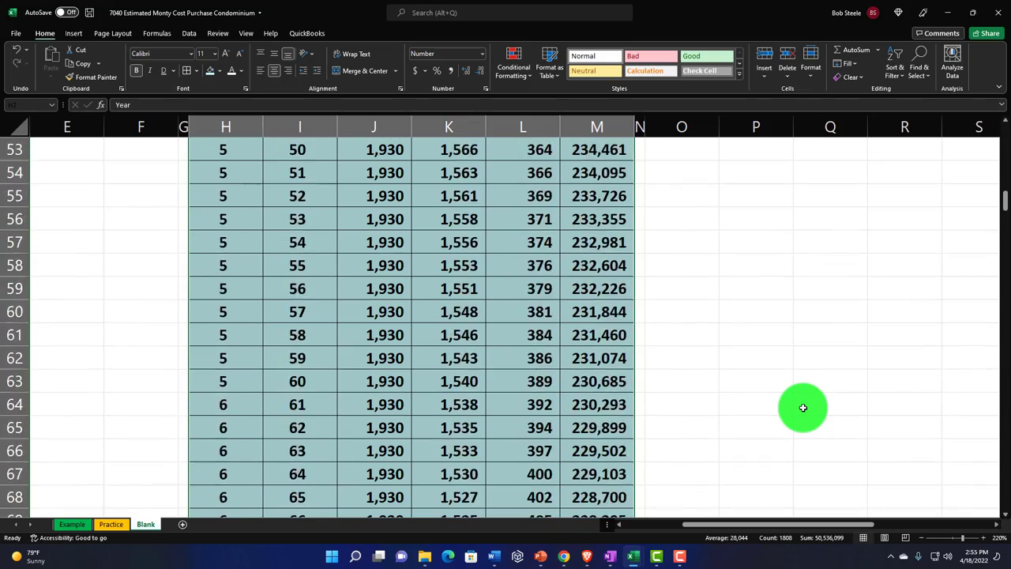
scroll(803, 407, "up", 17)
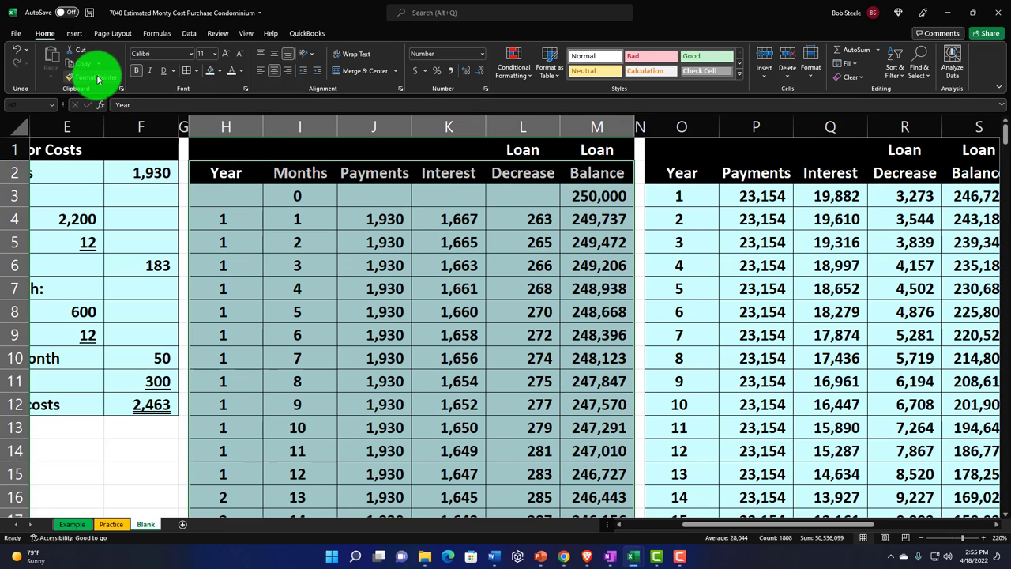
left_click(75, 35)
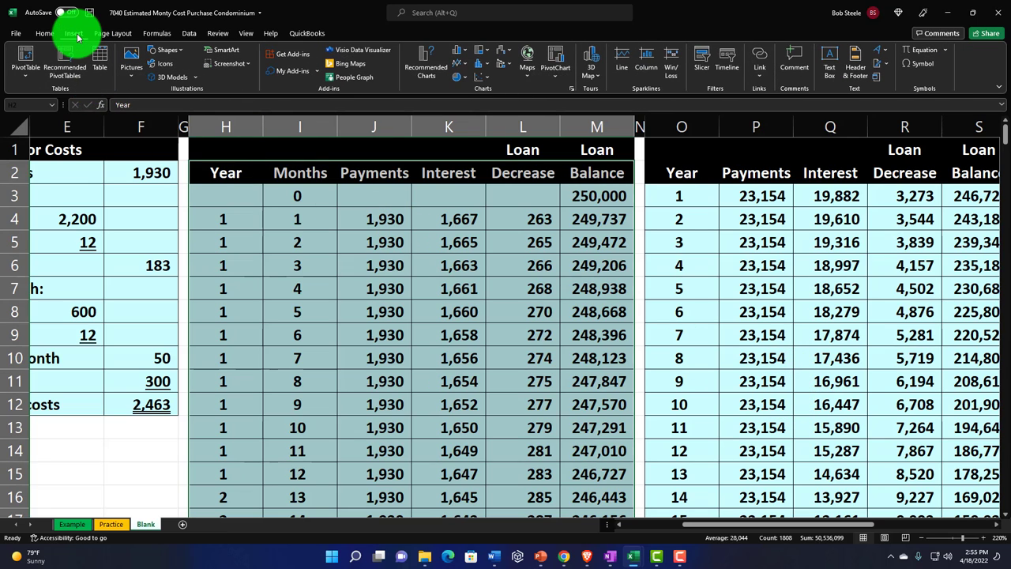
left_click(27, 57)
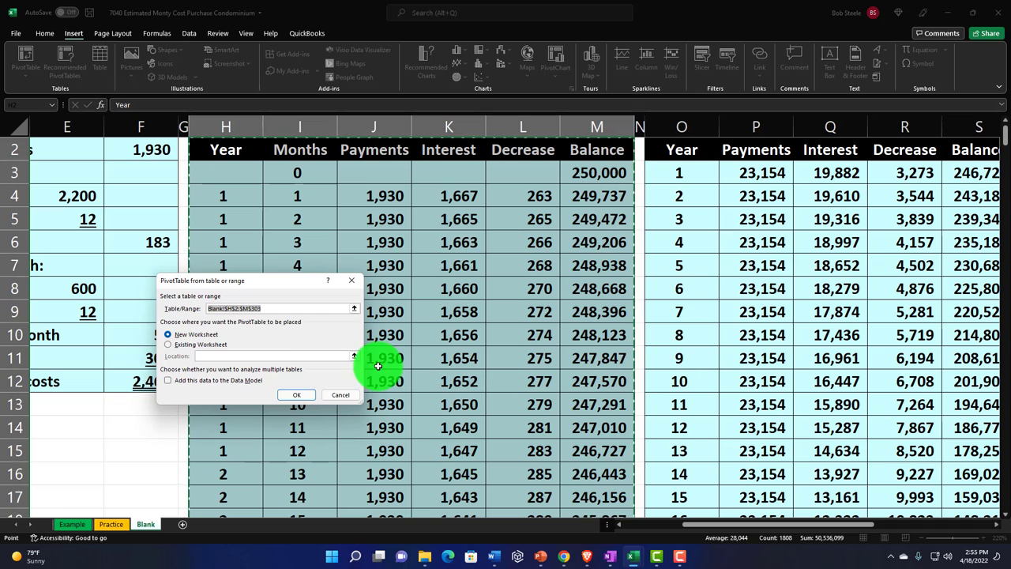
left_click(167, 345)
scroll(723, 340, "down", 7)
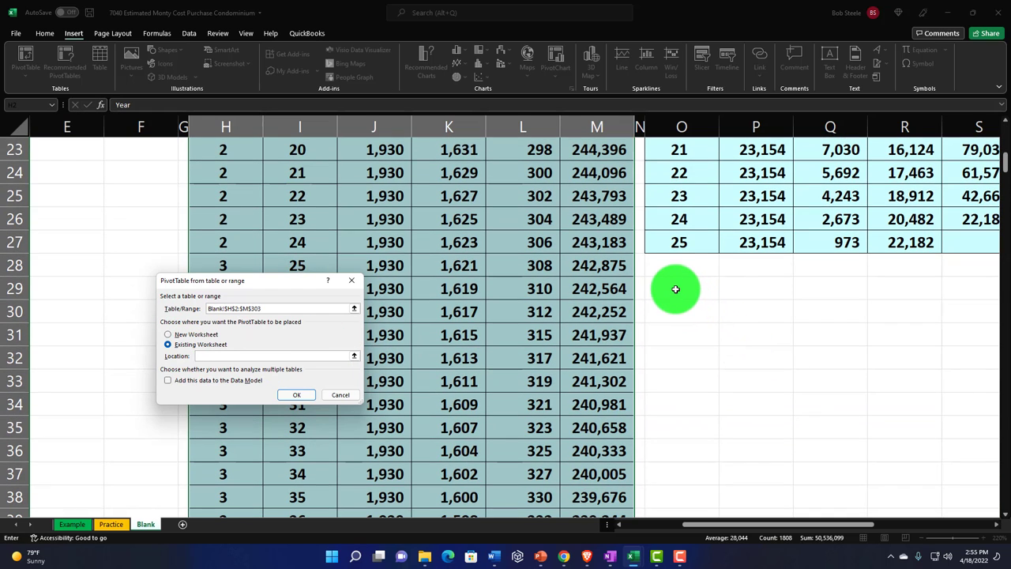
left_click(676, 289)
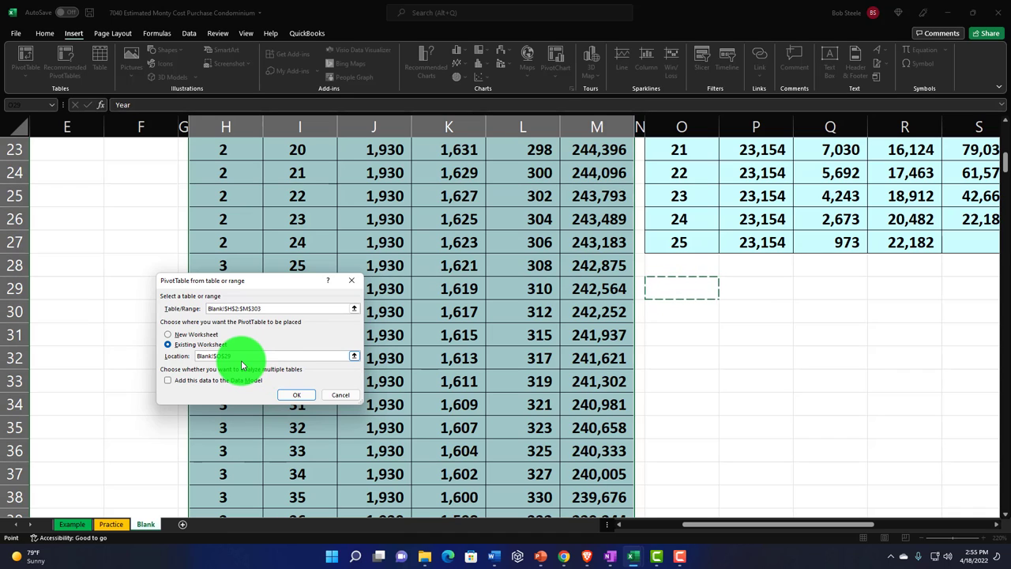
left_click(296, 395)
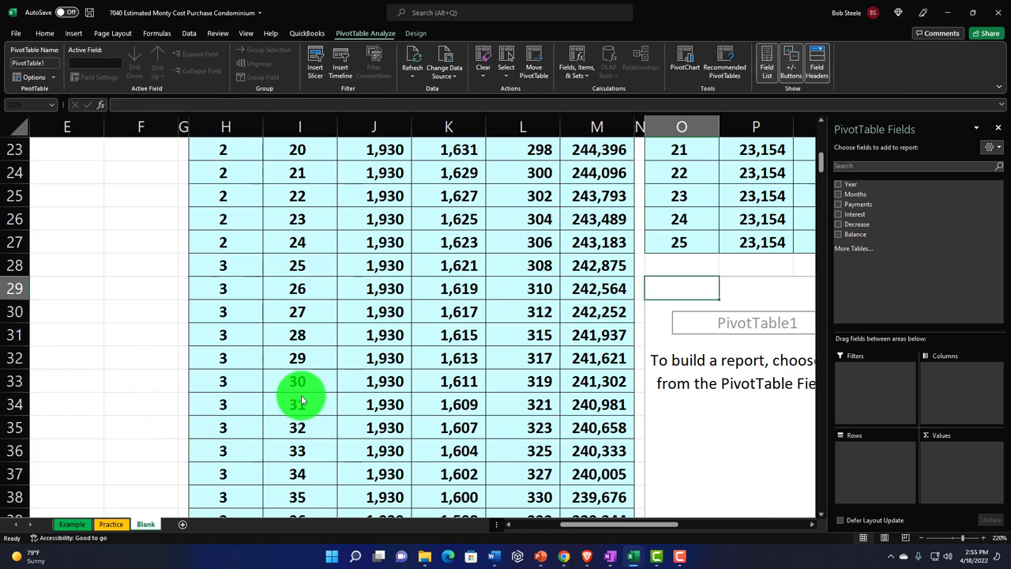
Step: Set Year as the PivotTable's row field and add Payments, Interest, Decrease and Balance as summed values
left_click_drag(637, 524, 678, 522)
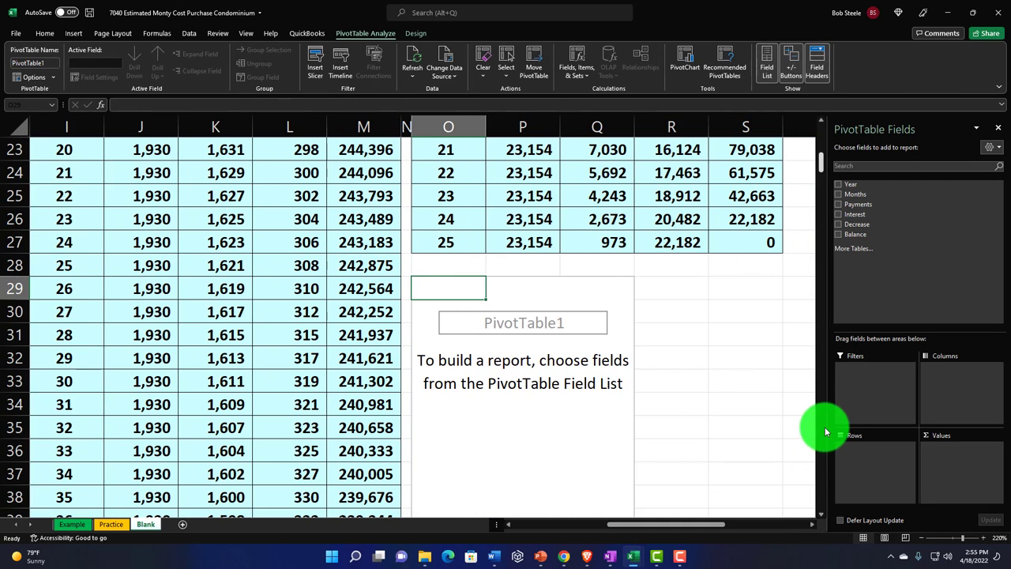
left_click(840, 185)
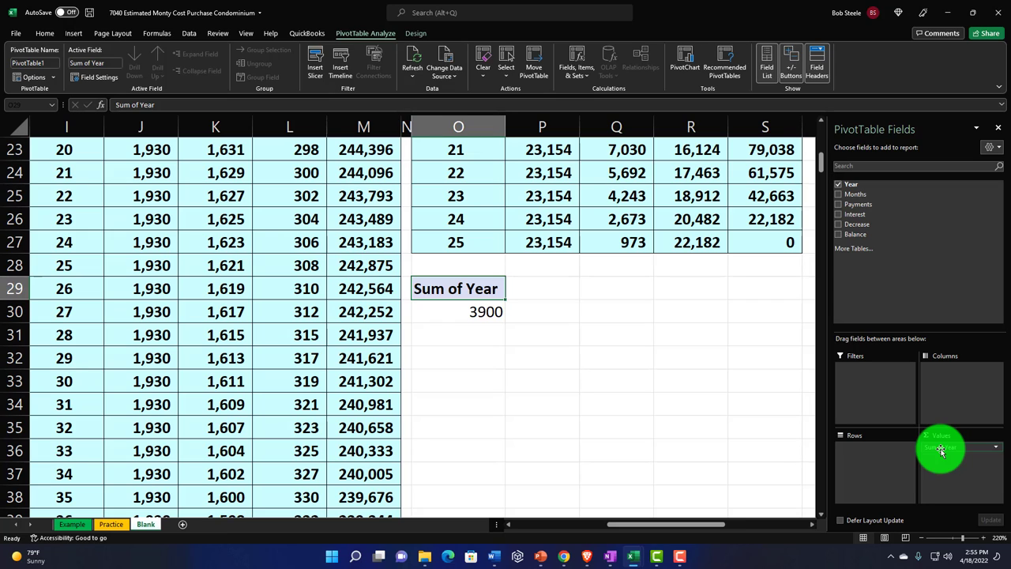
left_click_drag(940, 449, 903, 463)
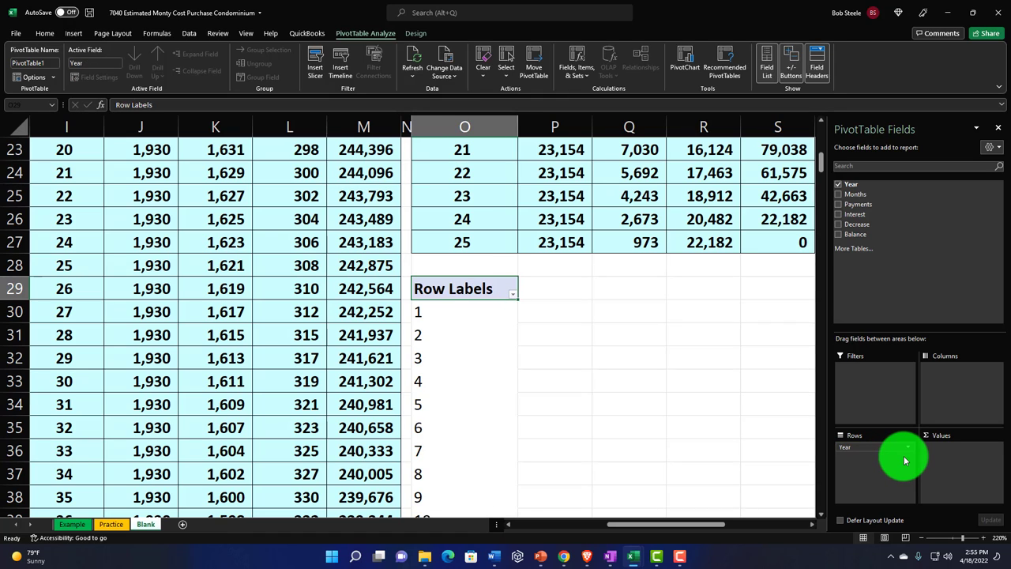
left_click(841, 205)
left_click(840, 214)
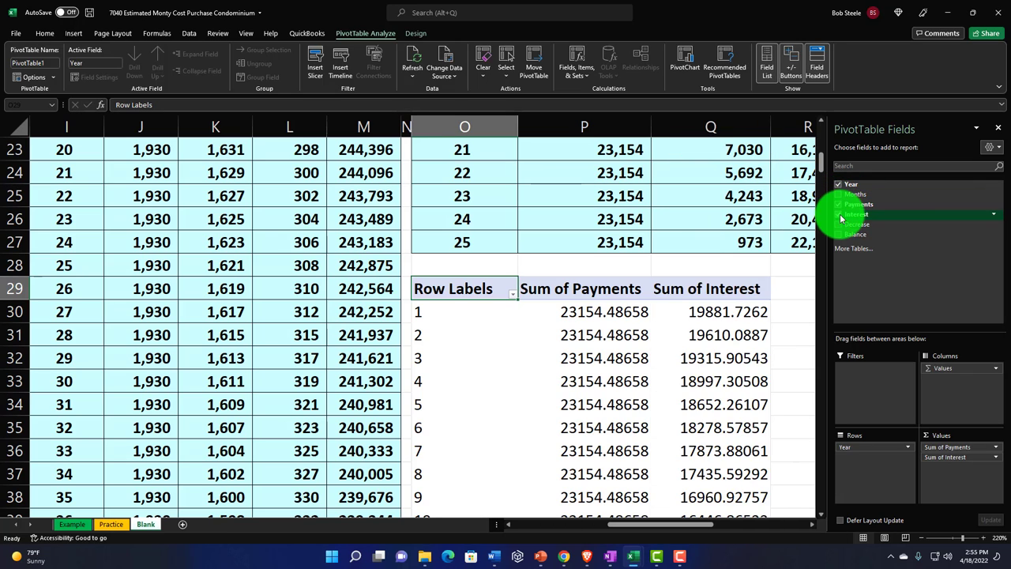
left_click(841, 224)
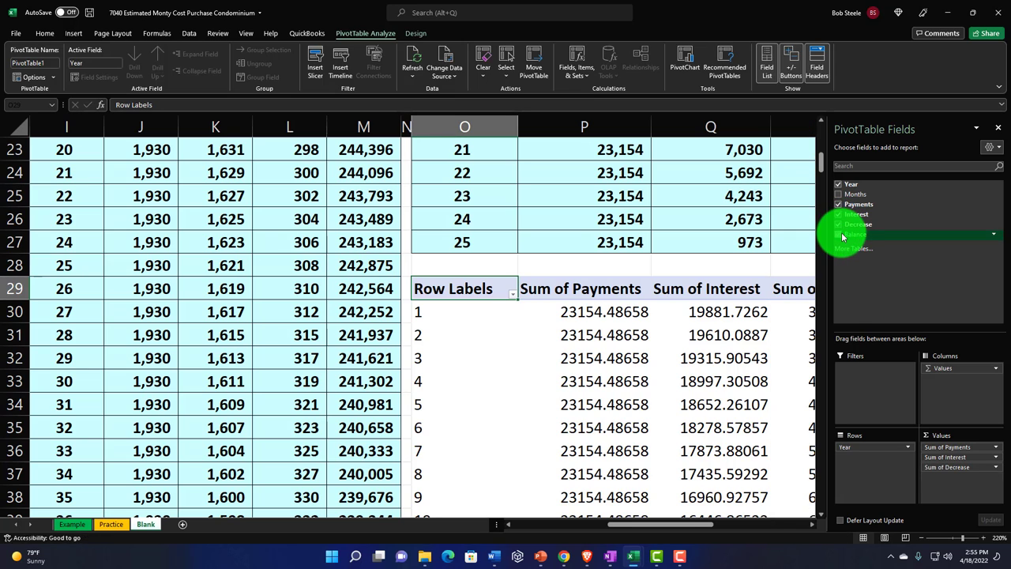
left_click(840, 235)
left_click_drag(684, 524, 720, 524)
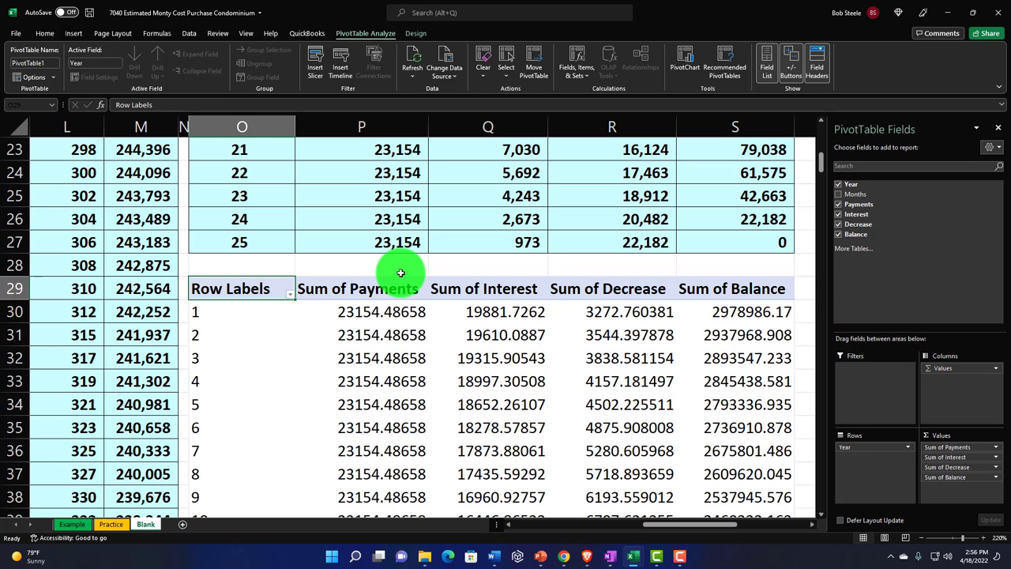
scroll(400, 273, "up", 8)
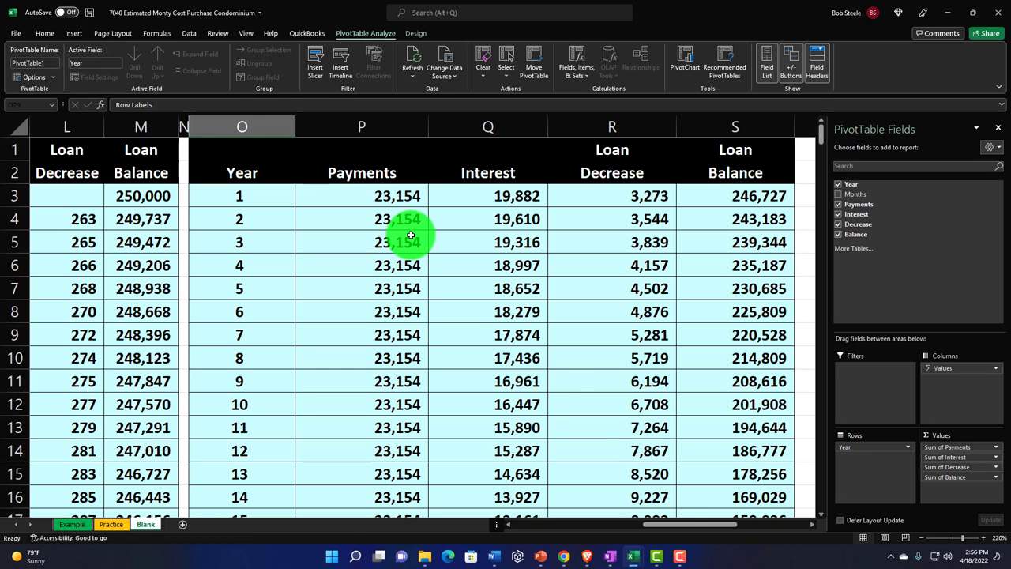
left_click_drag(673, 524, 564, 524)
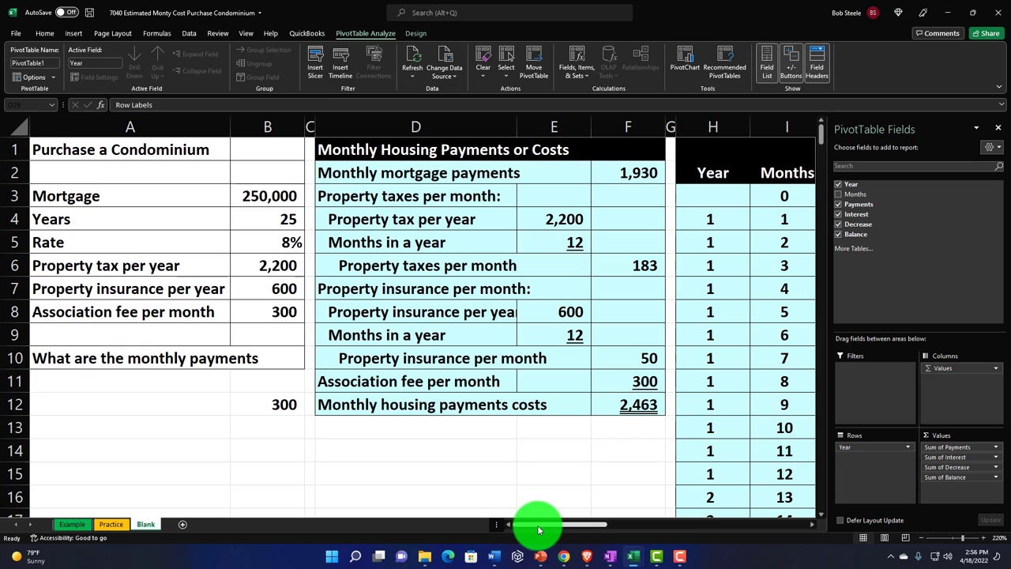
left_click_drag(538, 530, 671, 542)
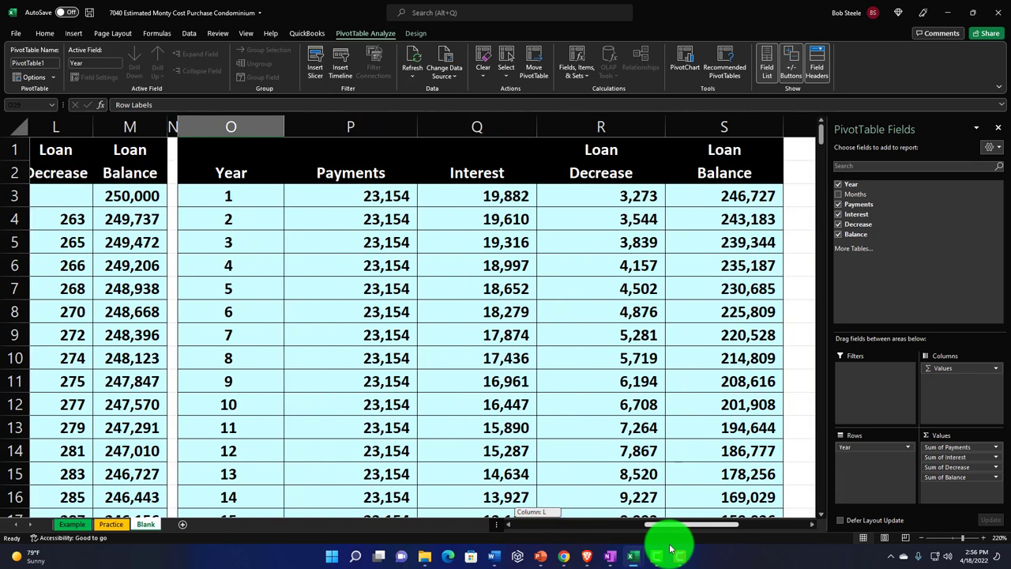
scroll(603, 406, "down", 2)
scroll(603, 406, "down", 7)
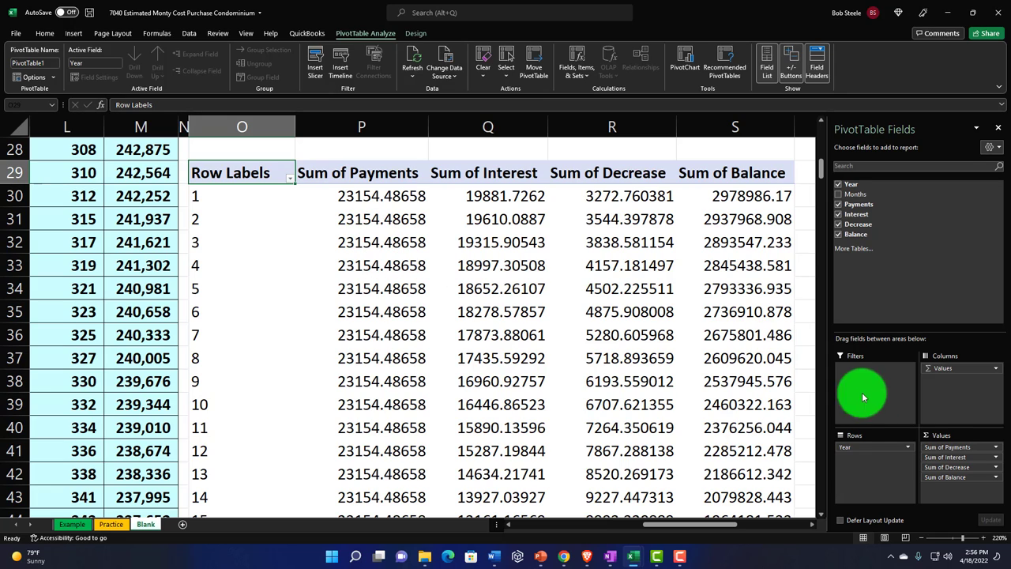
Step: Format the PivotTable's Sum of Payments values as Currency with no symbol, 0 decimal places and red parenthesized negatives
left_click_drag(935, 446, 996, 453)
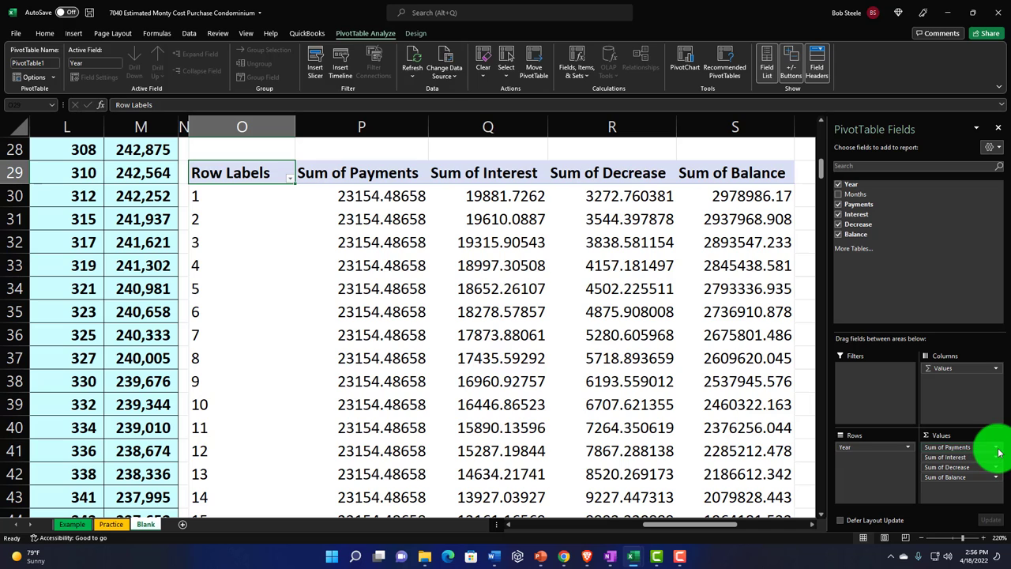
left_click(997, 449)
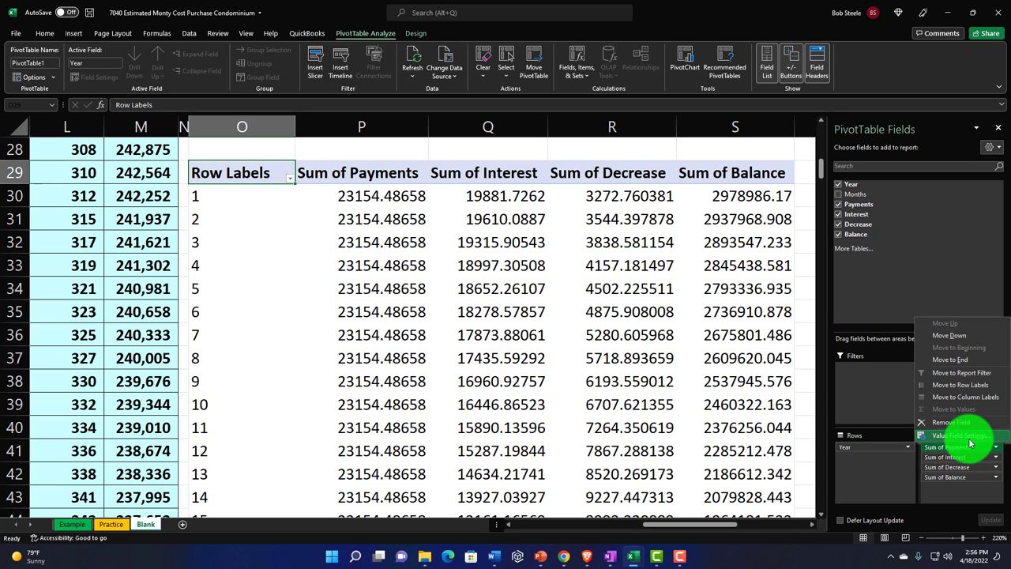
left_click(970, 437)
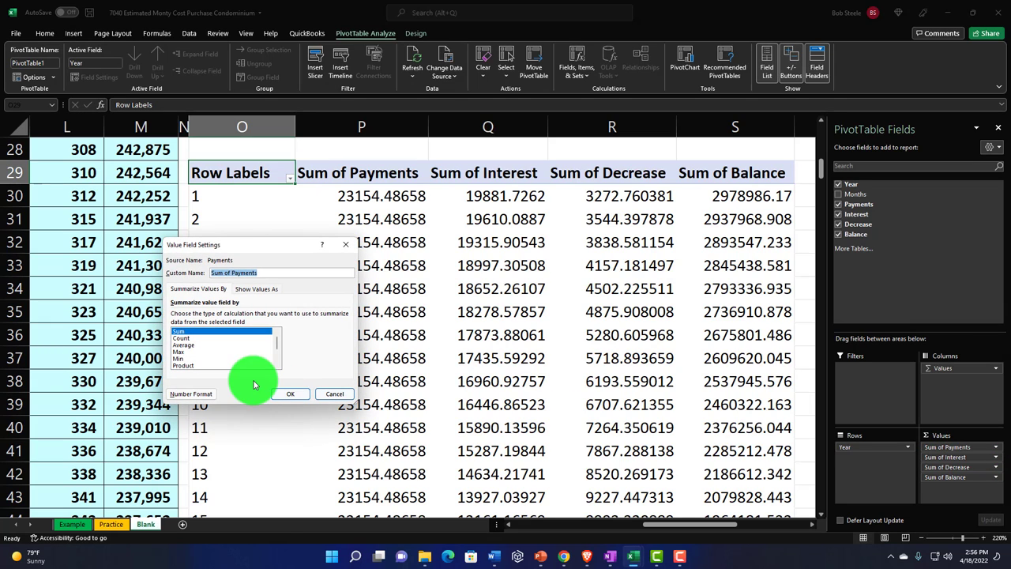
left_click(193, 395)
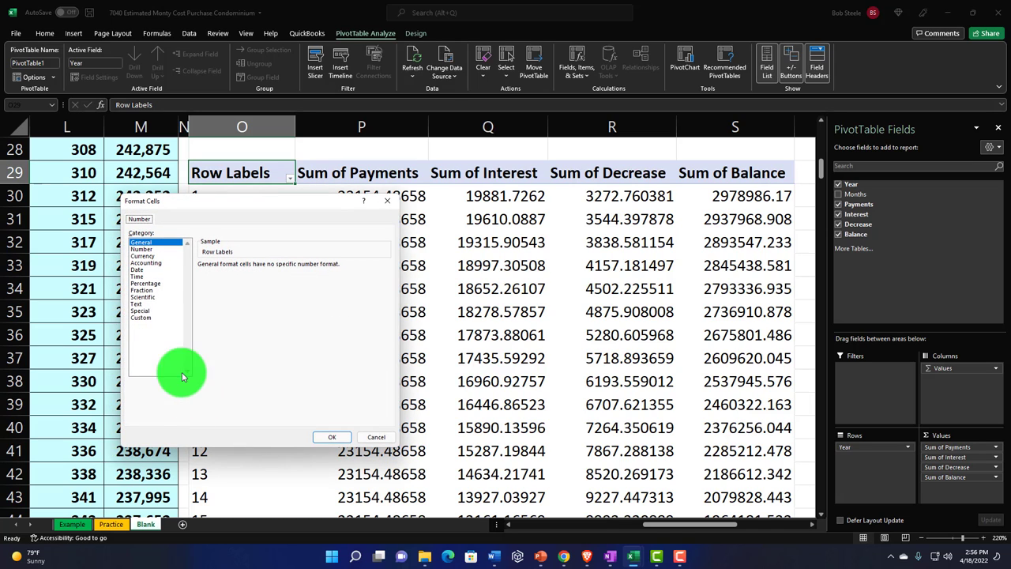
left_click(142, 256)
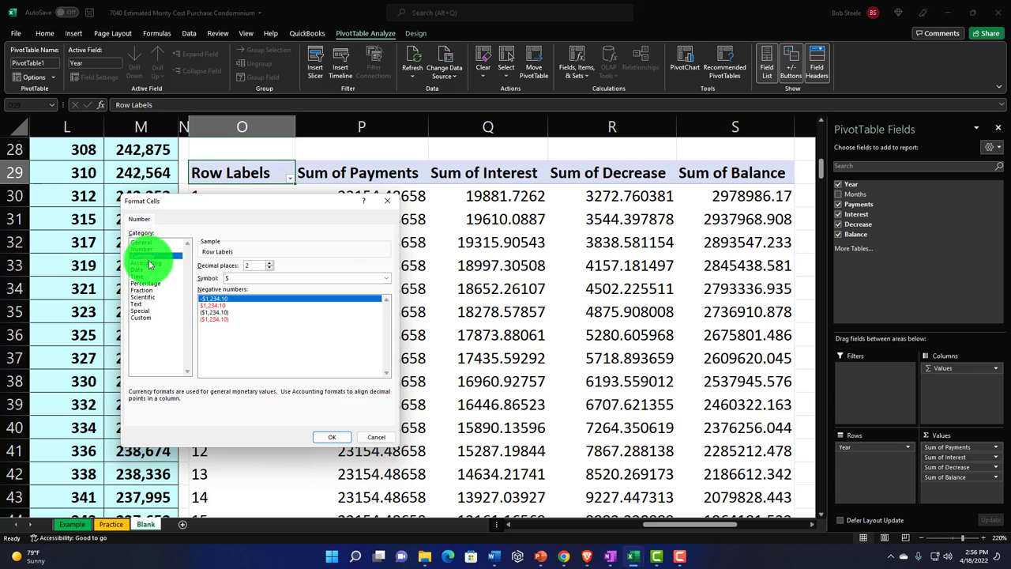
left_click(215, 321)
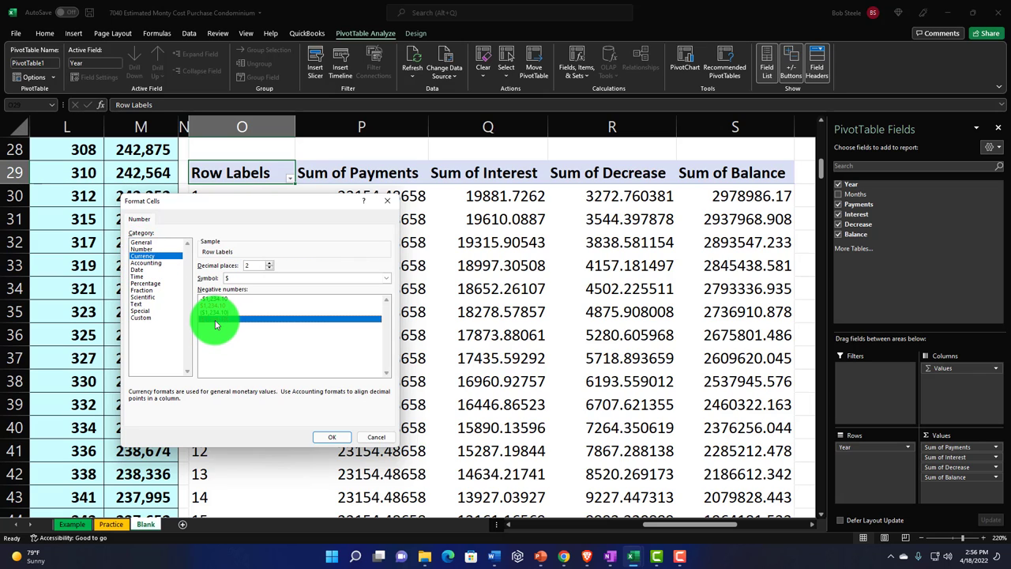
left_click(266, 278)
left_click(251, 289)
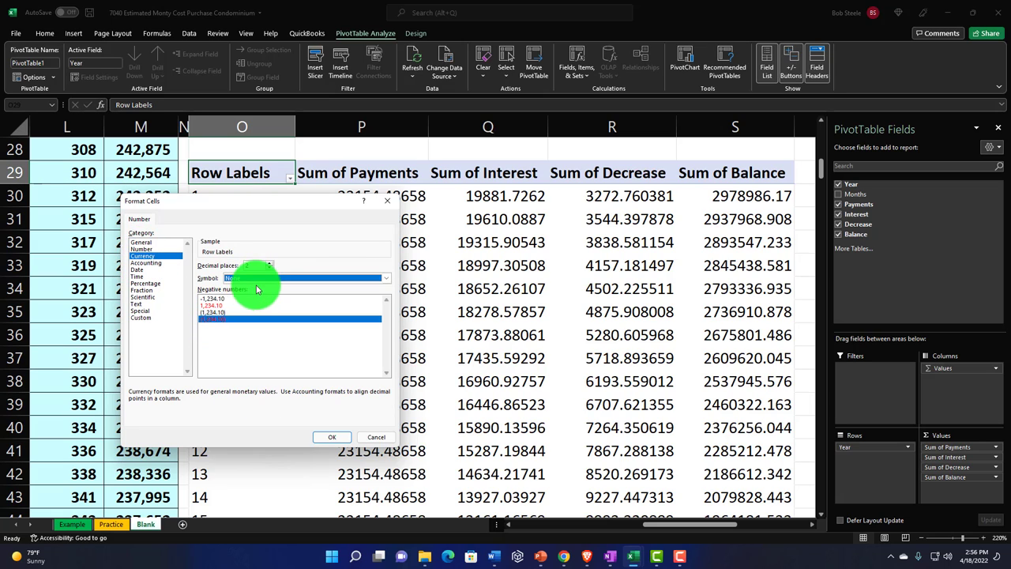
left_click(269, 271)
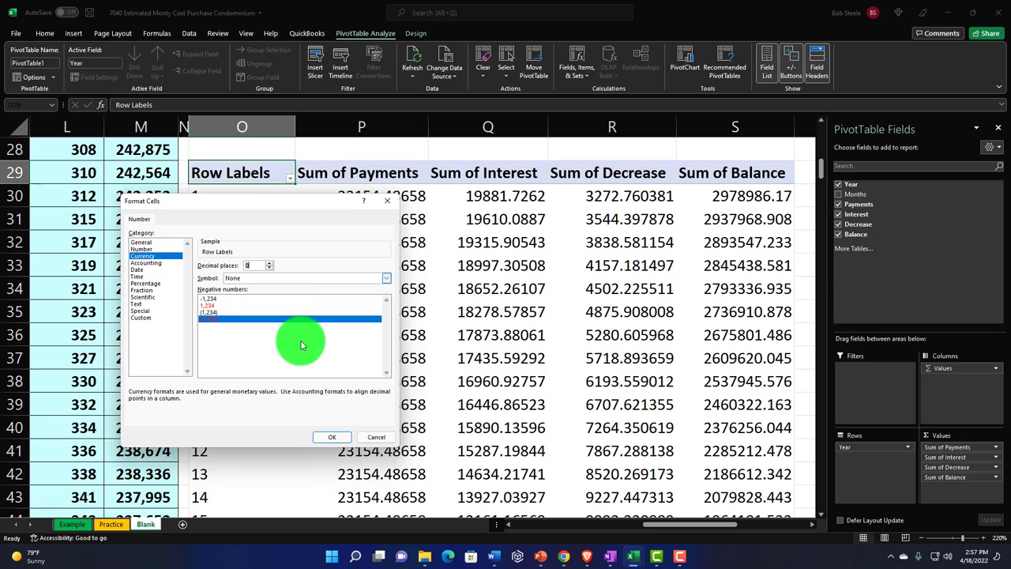
left_click(330, 437)
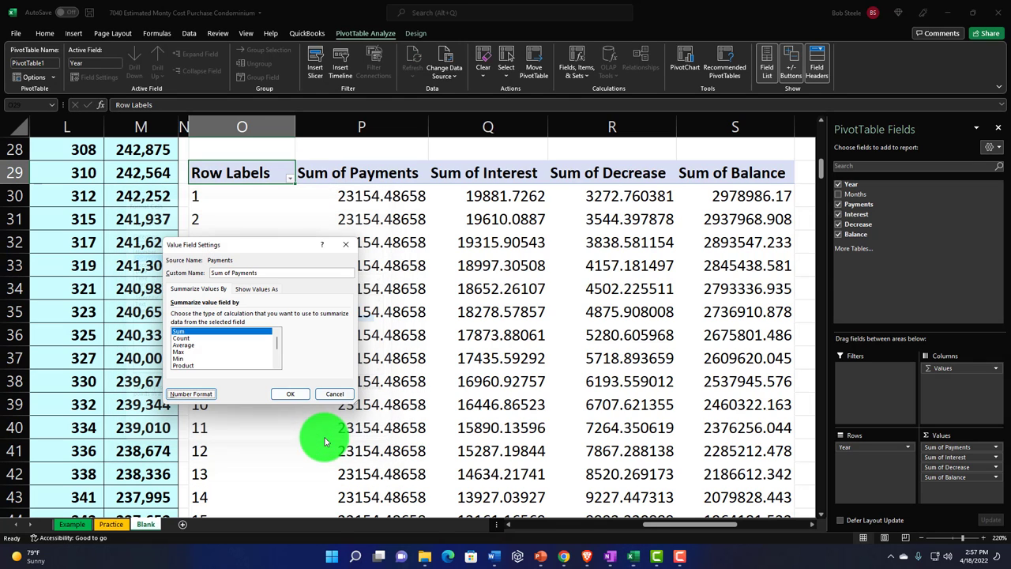
left_click(294, 395)
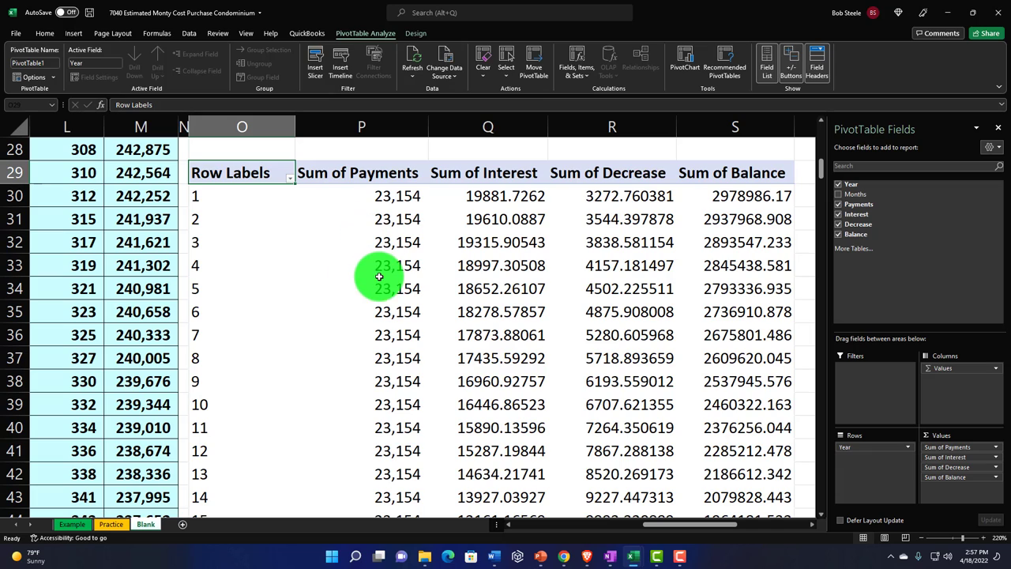
Step: Format the PivotTable's Sum of Interest values as Currency with no symbol, 0 decimal places and red parenthesized negatives
left_click(997, 458)
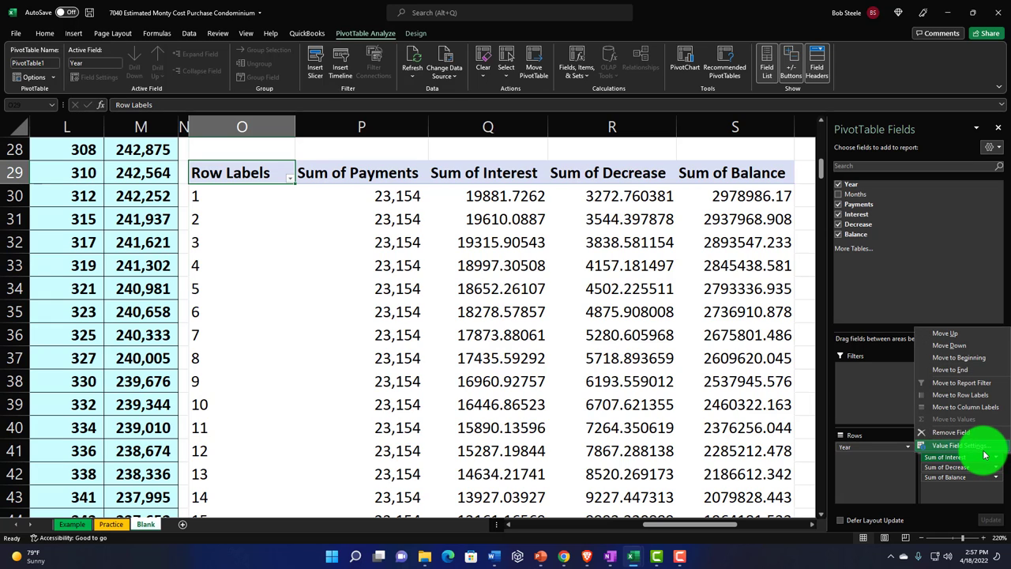
left_click(980, 447)
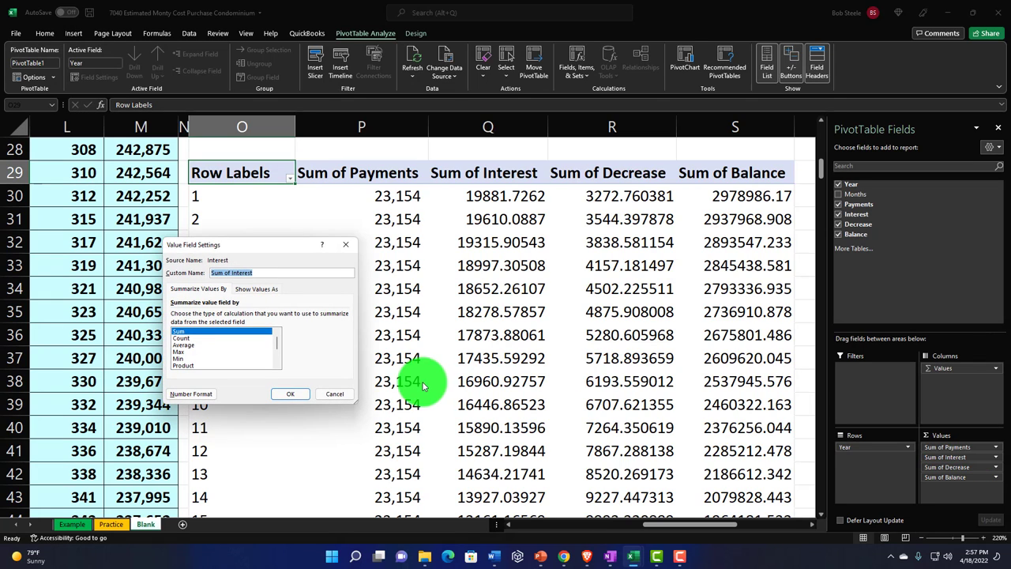
left_click(194, 395)
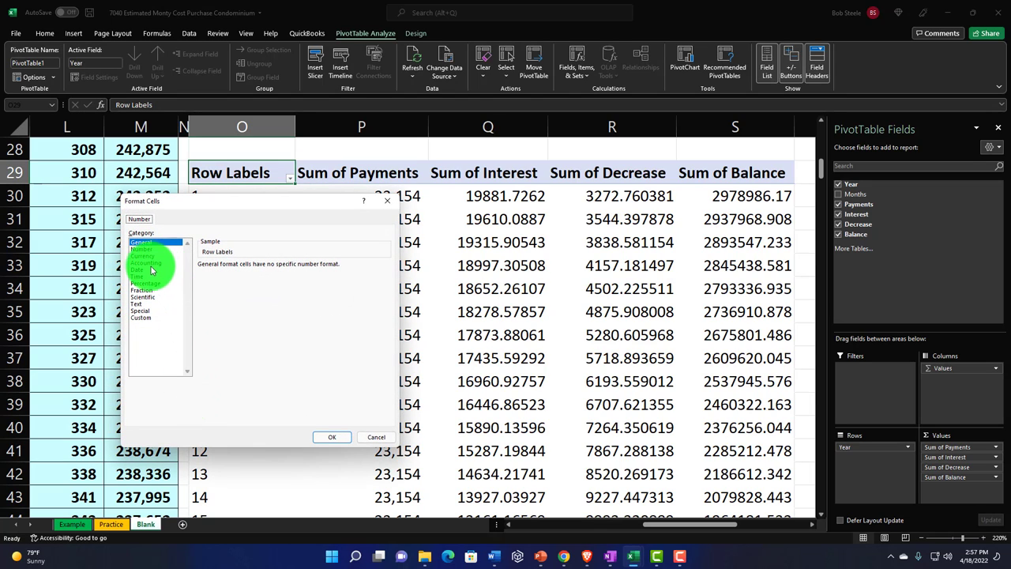
left_click(144, 257)
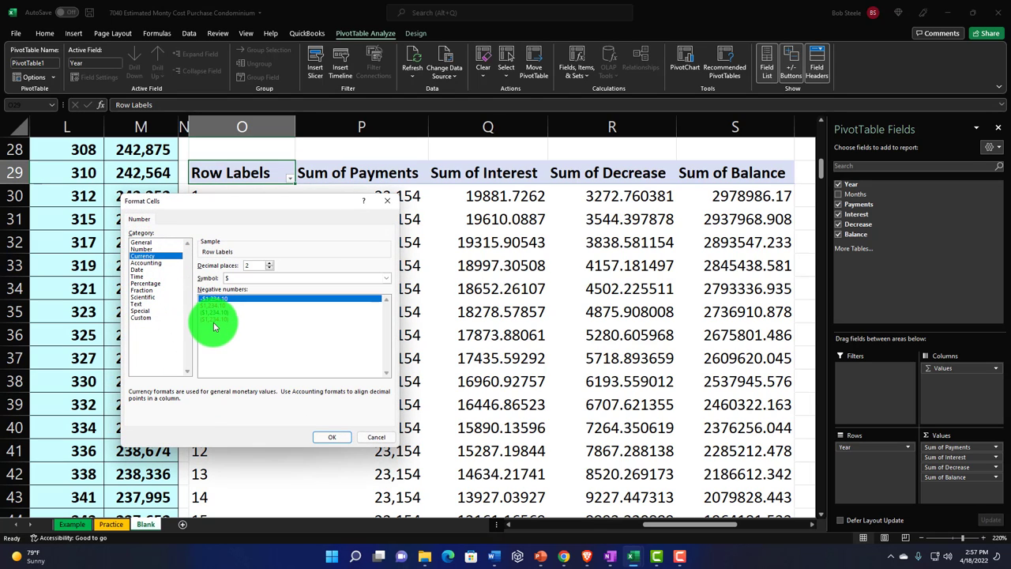
left_click(267, 281)
left_click(264, 287)
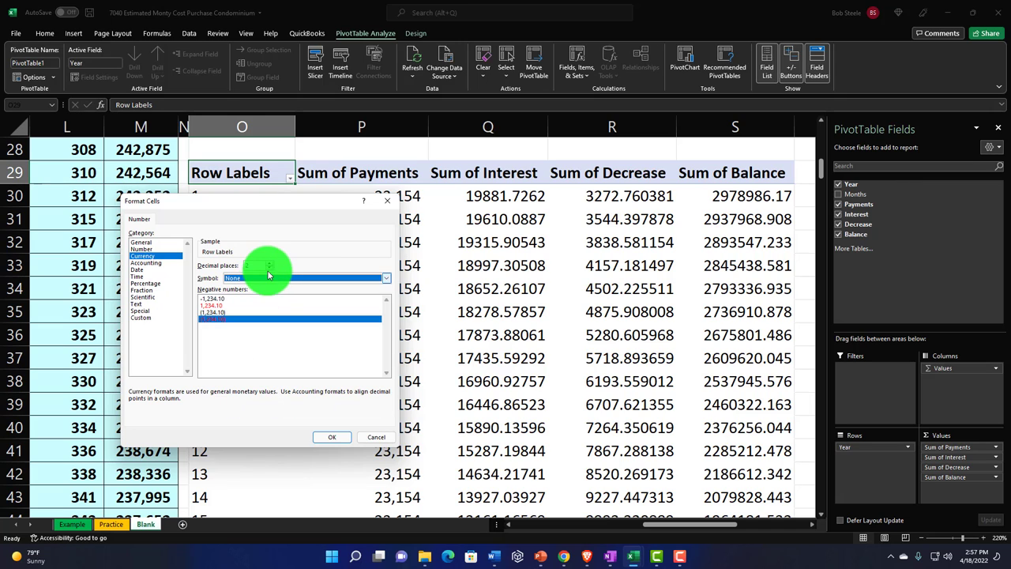
left_click(339, 441)
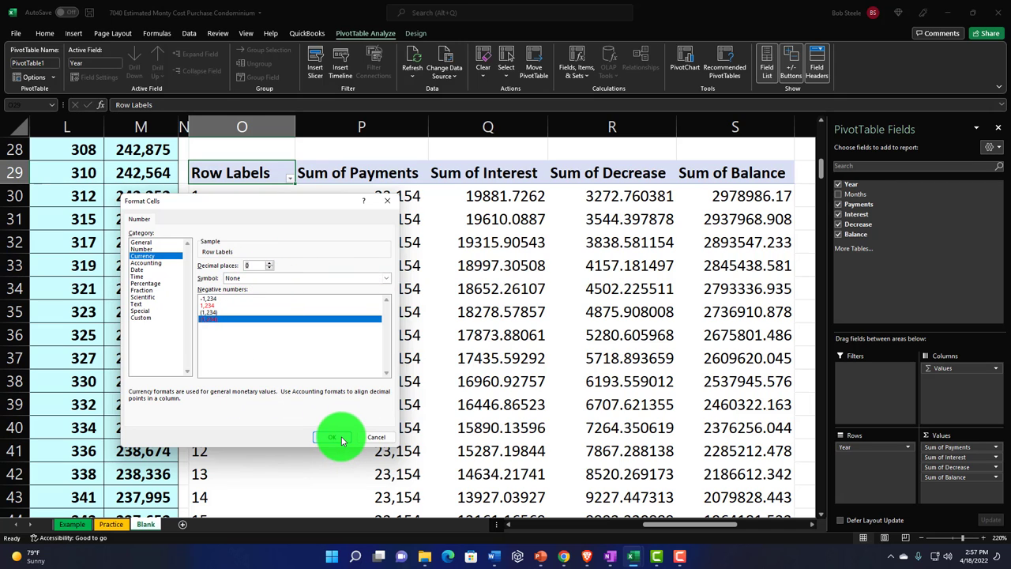
left_click(307, 397)
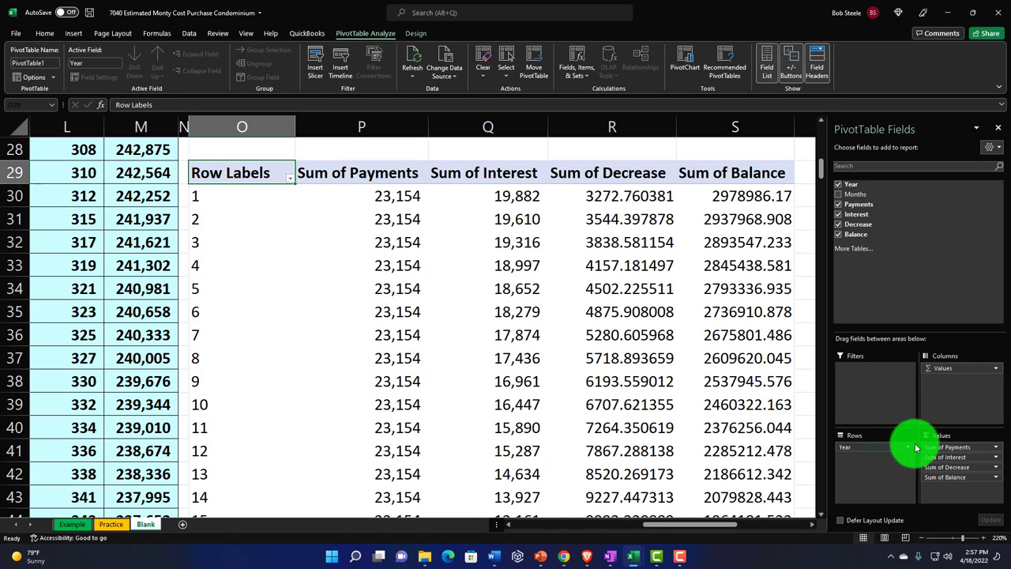
Step: Format the PivotTable's Sum of Decrease values as Currency with no symbol, 0 decimal places and red parenthesized negatives
left_click(996, 468)
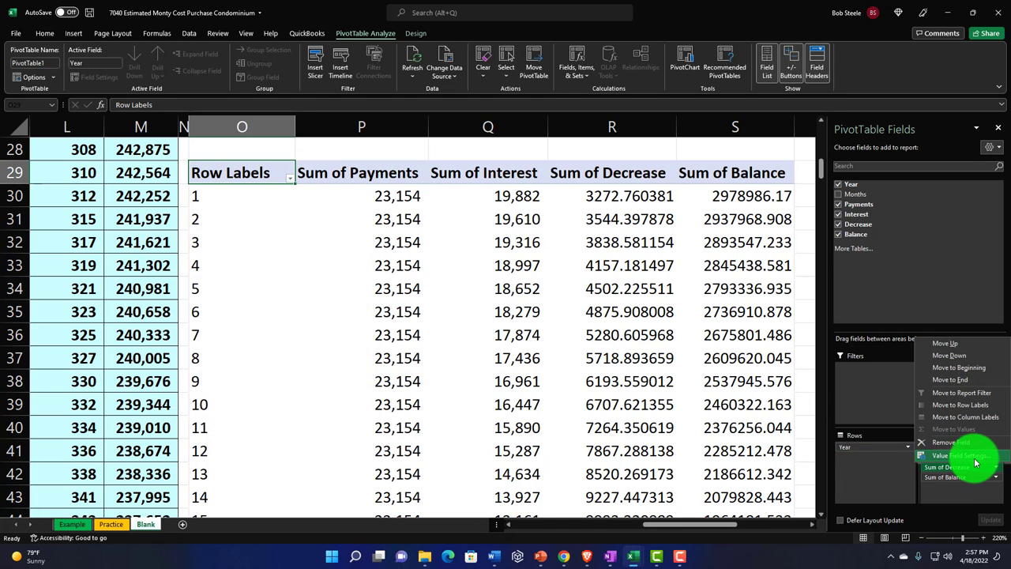
left_click(975, 457)
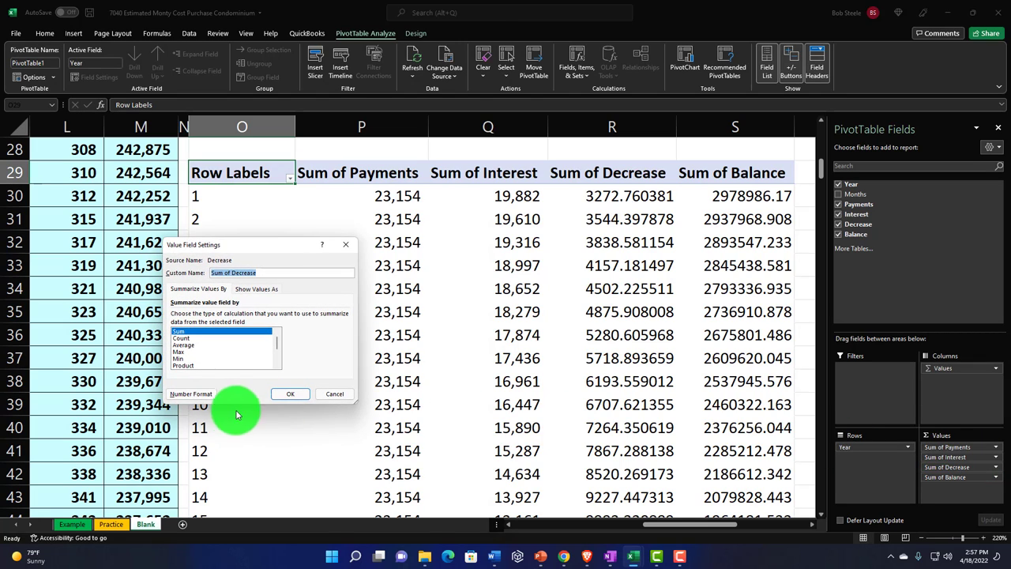
left_click(201, 395)
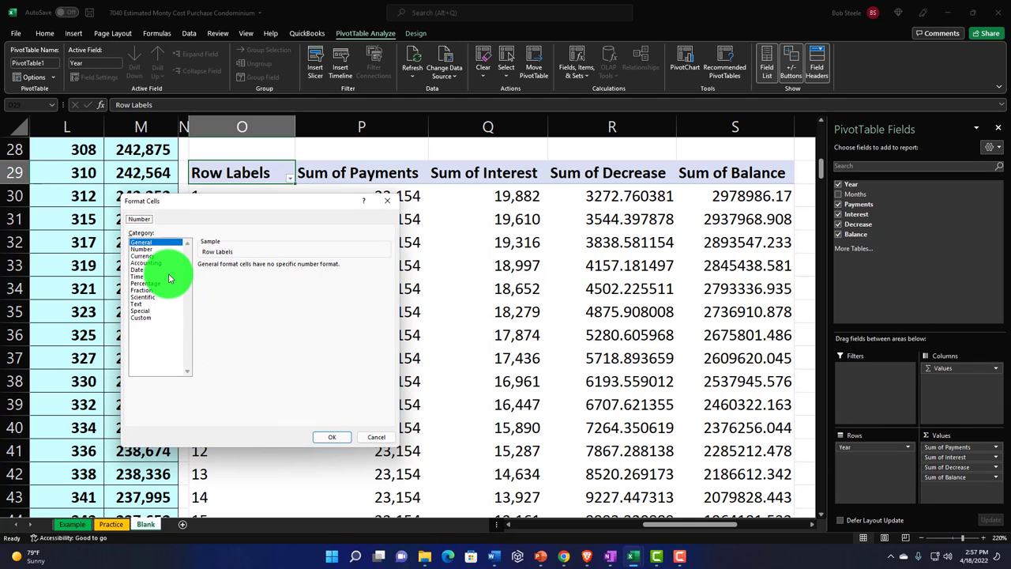
left_click(142, 256)
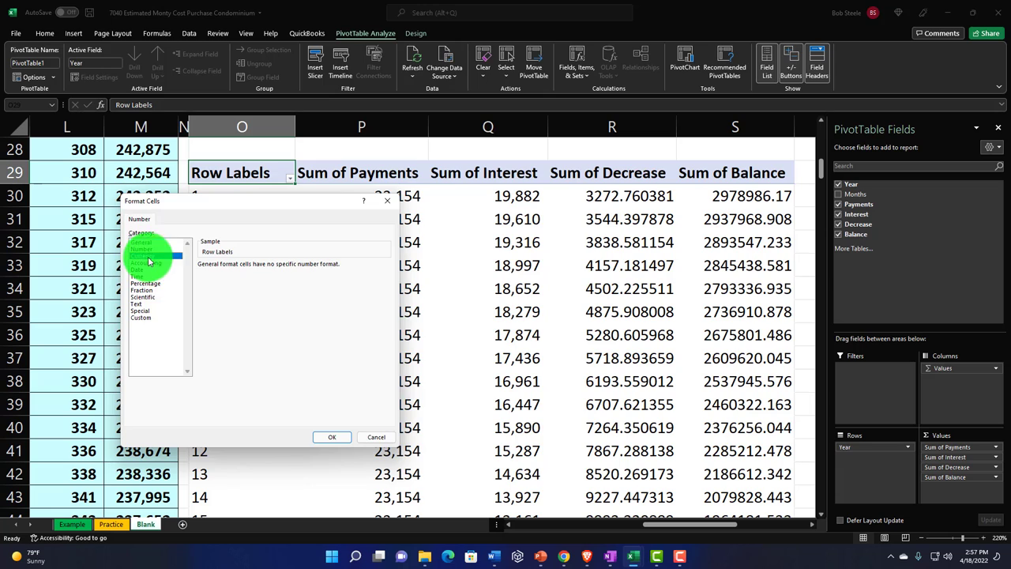
left_click(223, 319)
left_click(268, 278)
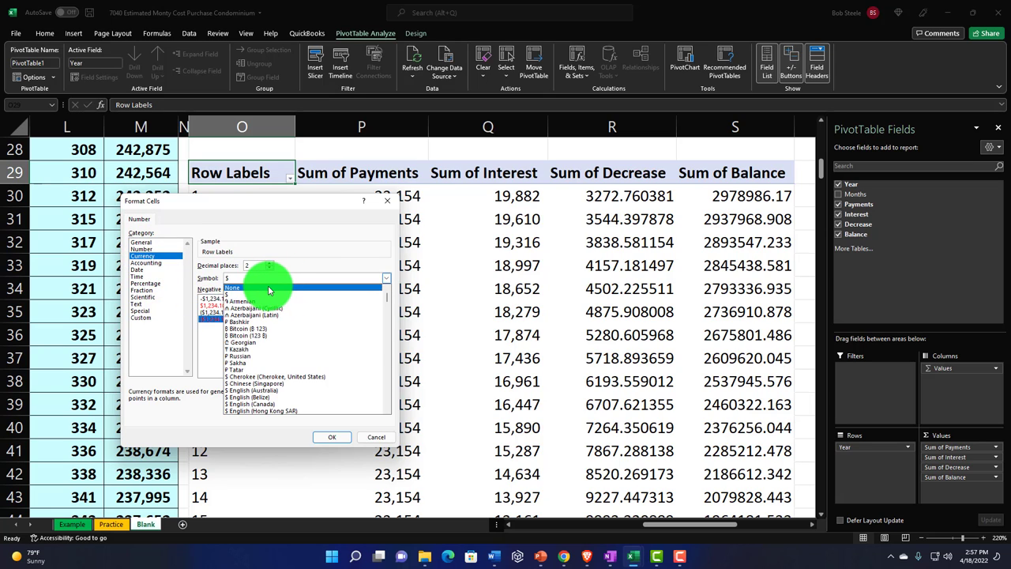
left_click(269, 286)
left_click(269, 268)
left_click(269, 268)
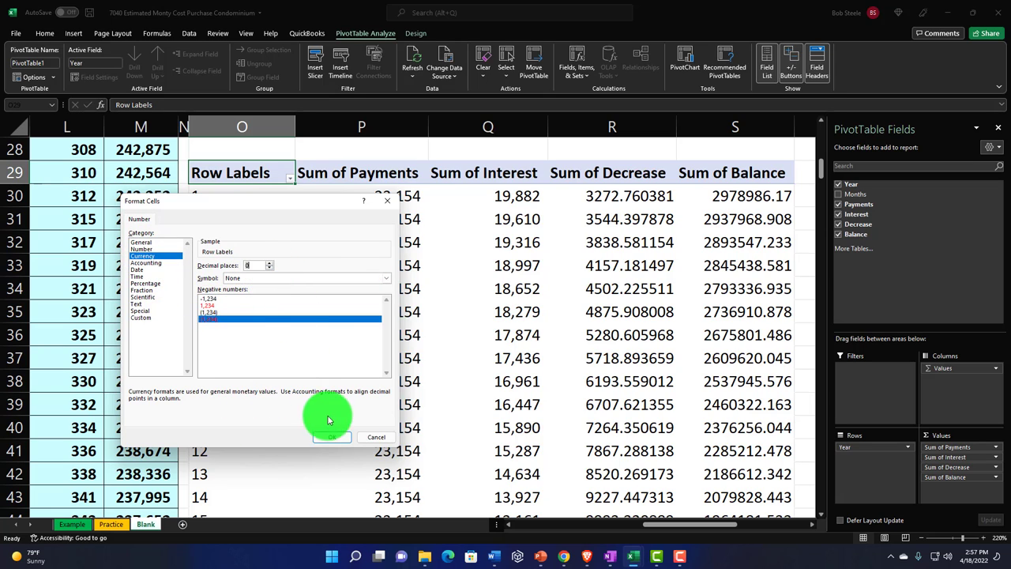
left_click(332, 438)
left_click(293, 395)
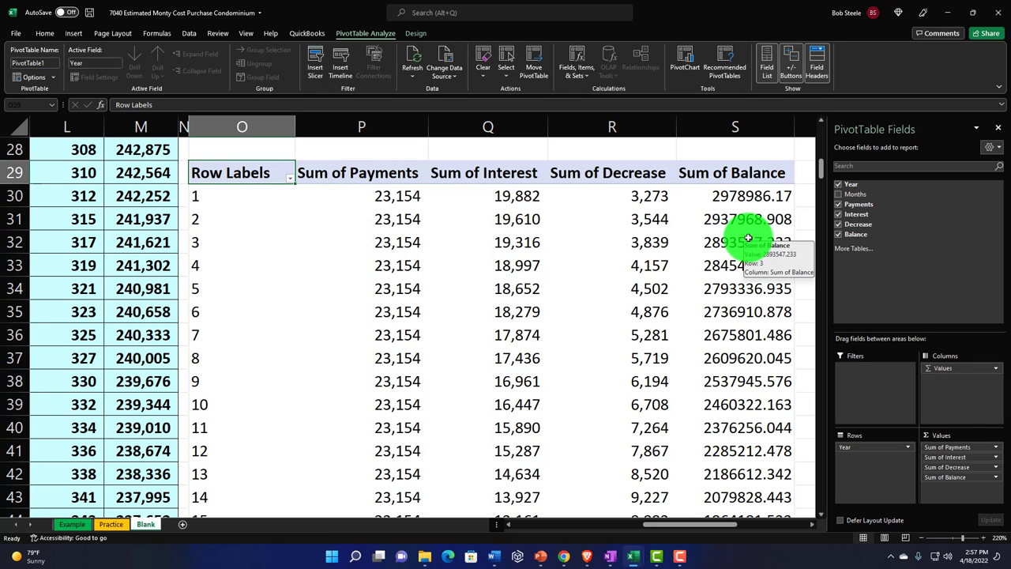
Step: Summarize the PivotTable's Balance field by Min and format it as Currency with no symbol, 0 decimals and red parenthesized negatives
left_click(995, 479)
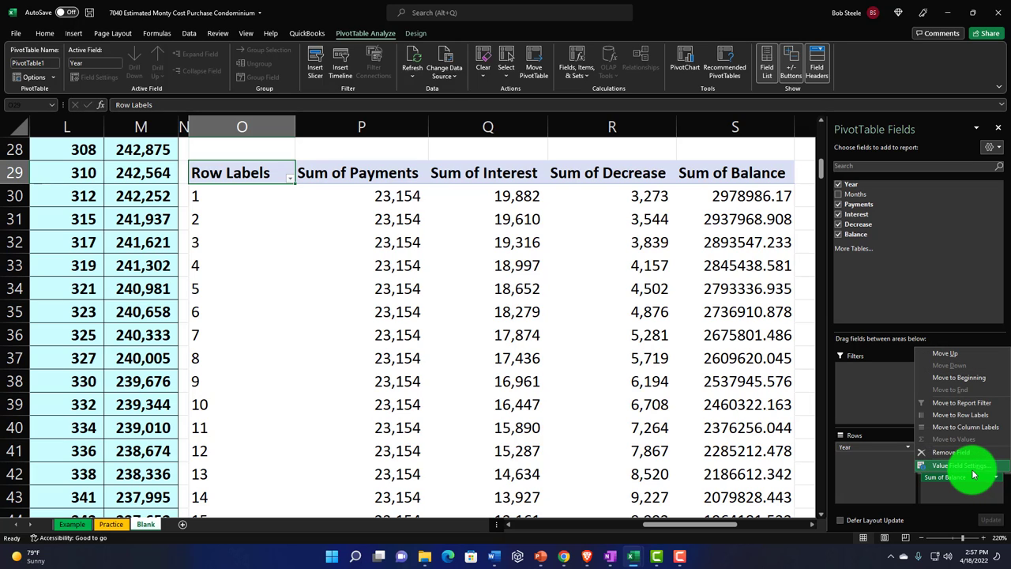
left_click(965, 466)
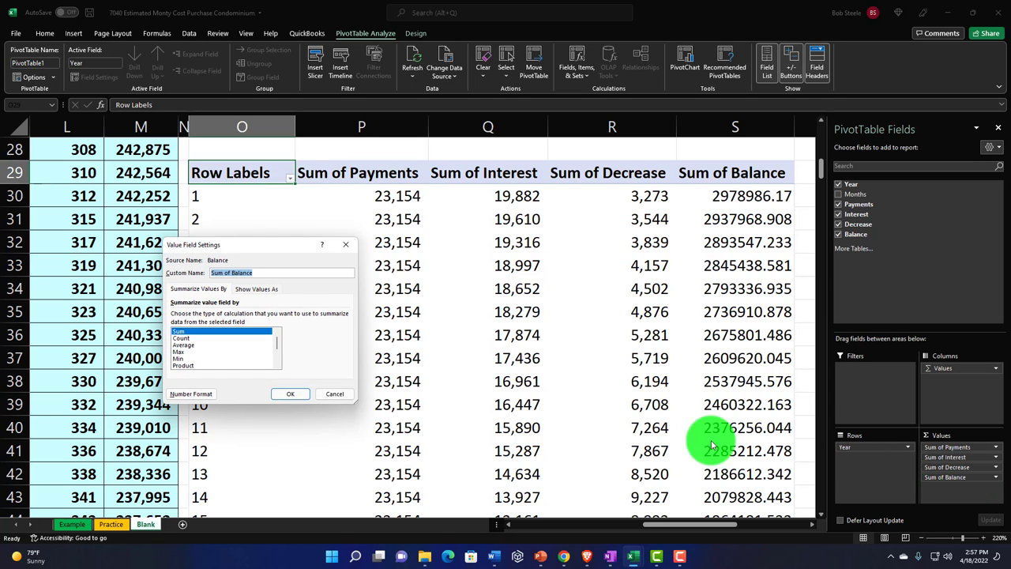
left_click(190, 358)
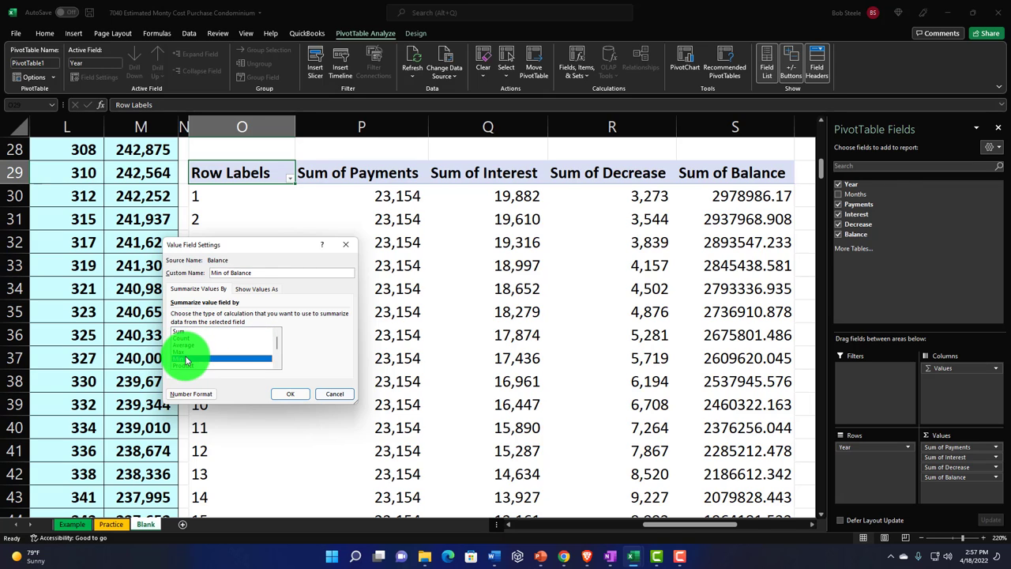
left_click(194, 393)
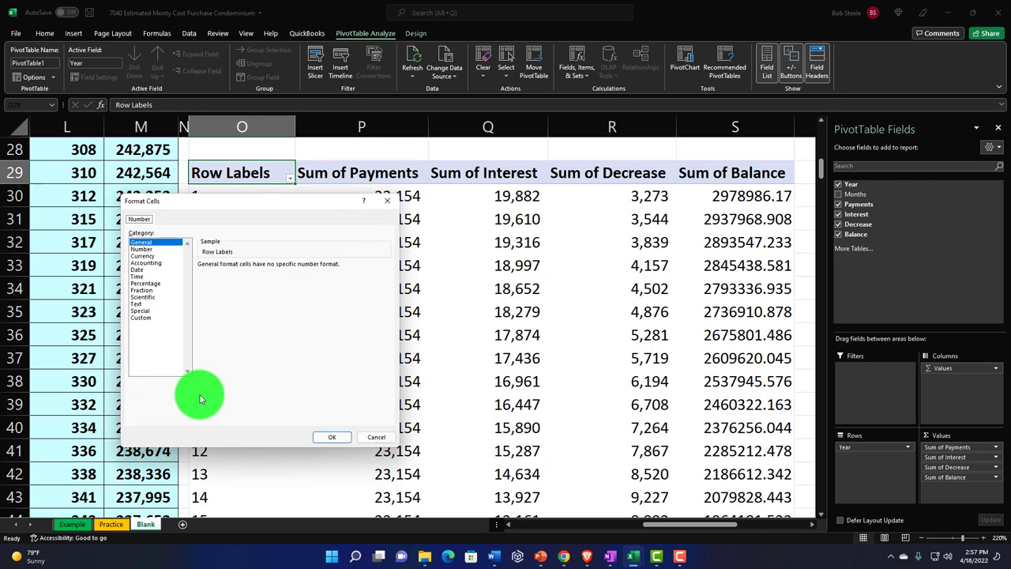
left_click(143, 256)
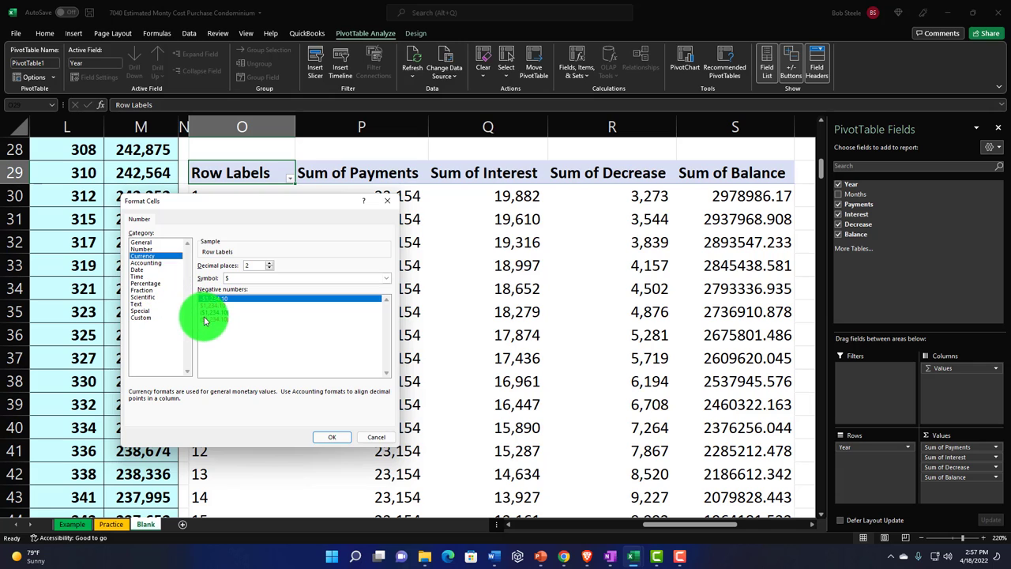
left_click(248, 279)
left_click(248, 289)
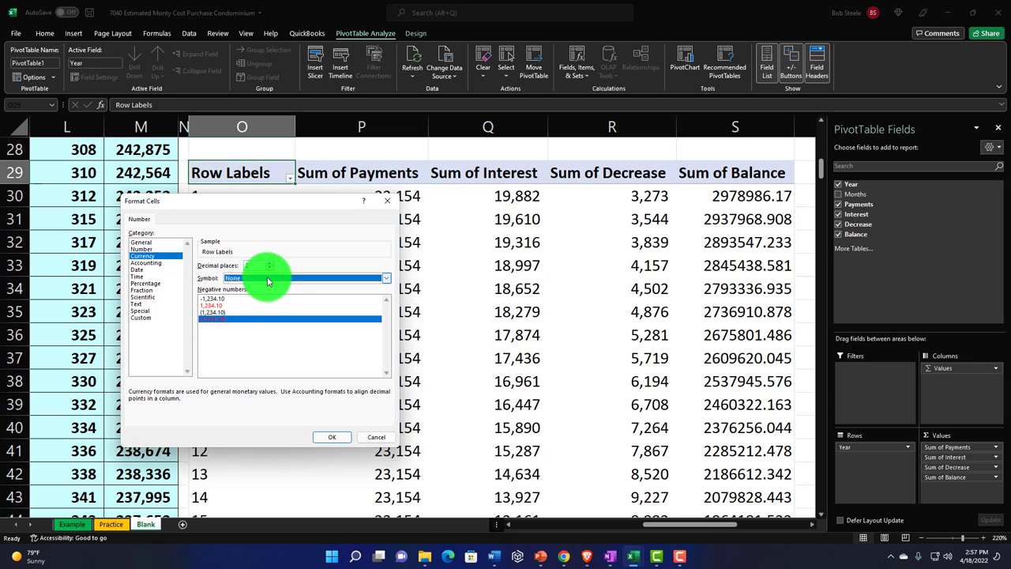
left_click(269, 269)
left_click(270, 270)
left_click(332, 437)
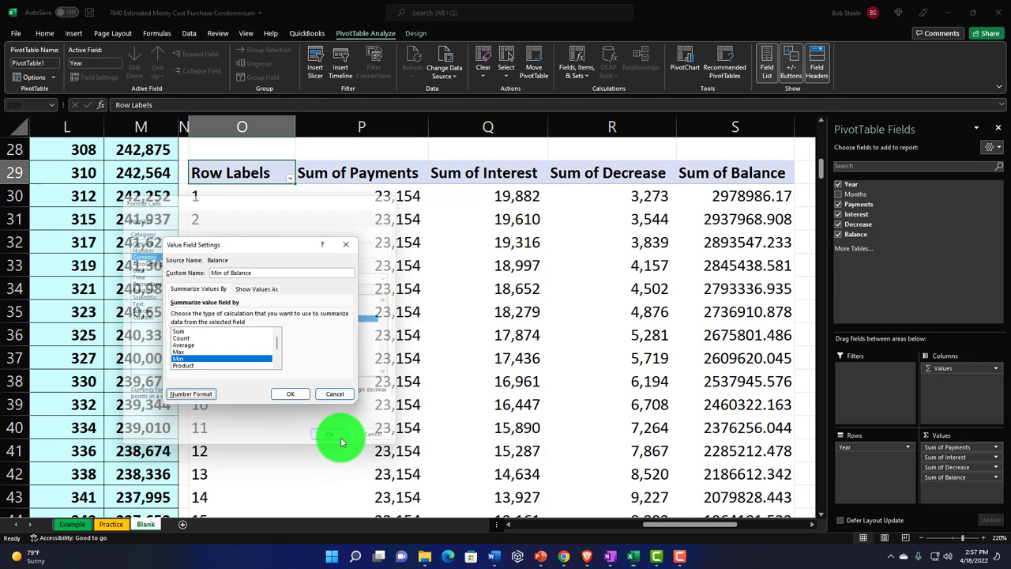
left_click(291, 395)
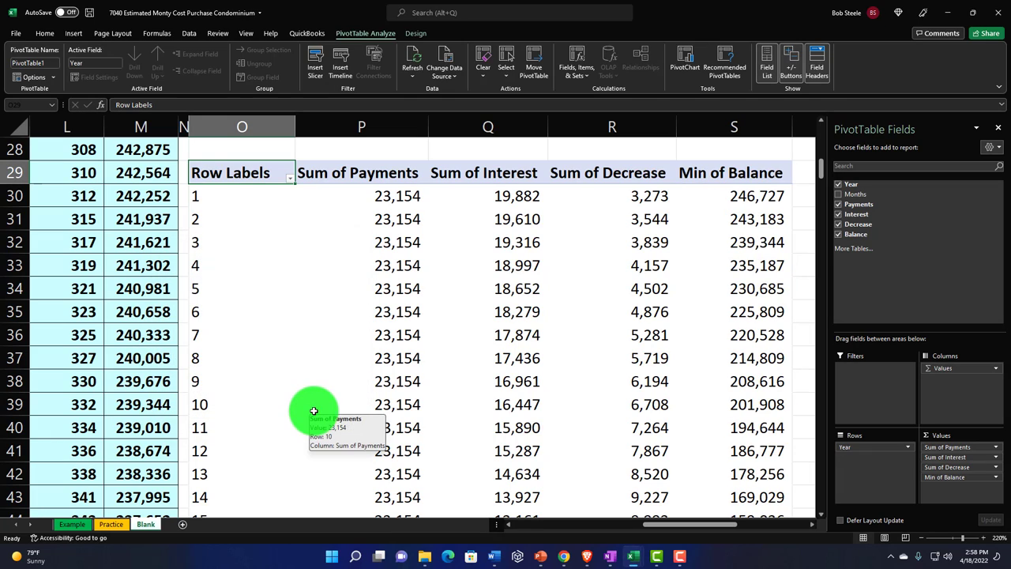
Step: Compare the PivotTable's yearly figures with the formula-based annual summary above it
scroll(322, 409, "down", 1)
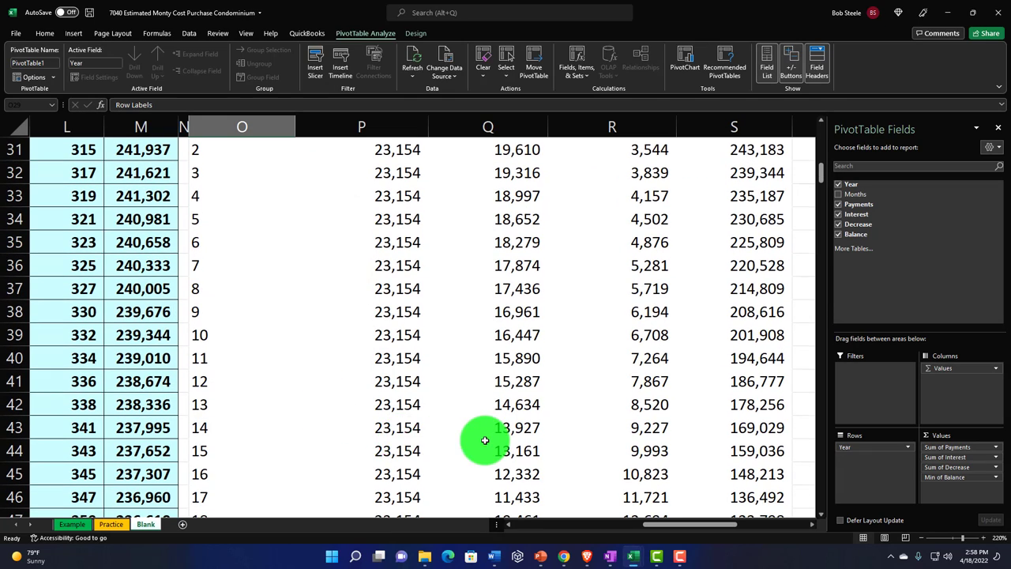
scroll(474, 440, "up", 5)
scroll(484, 441, "up", 5)
scroll(557, 383, "down", 7)
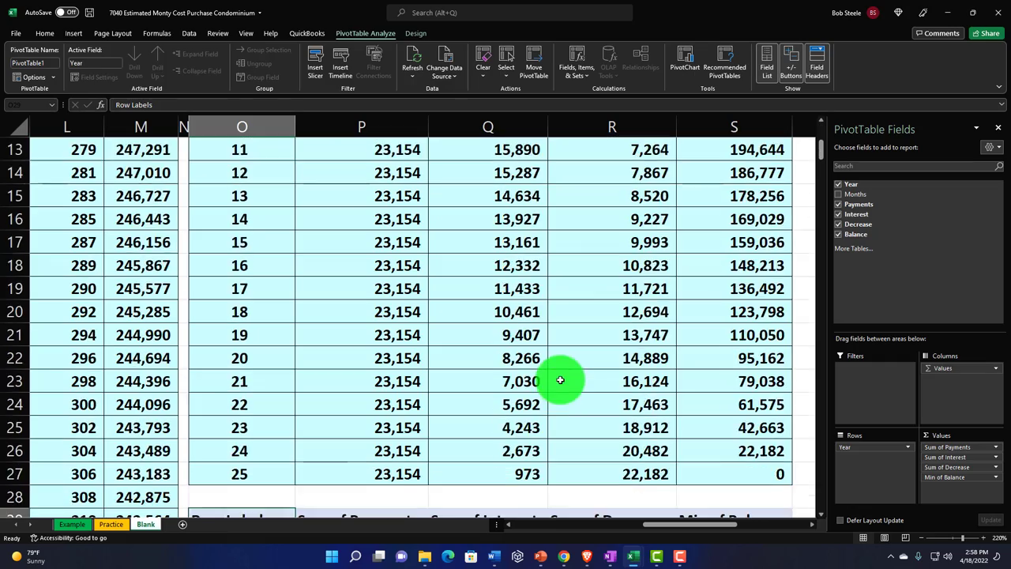
scroll(597, 436, "up", 7)
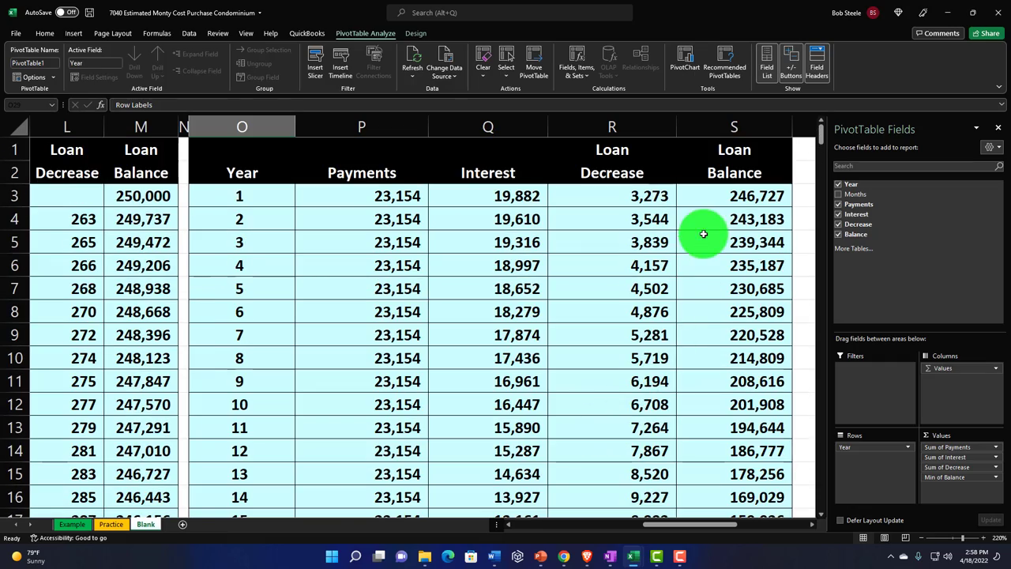
scroll(711, 316, "down", 4)
scroll(716, 337, "down", 3)
scroll(711, 413, "up", 7)
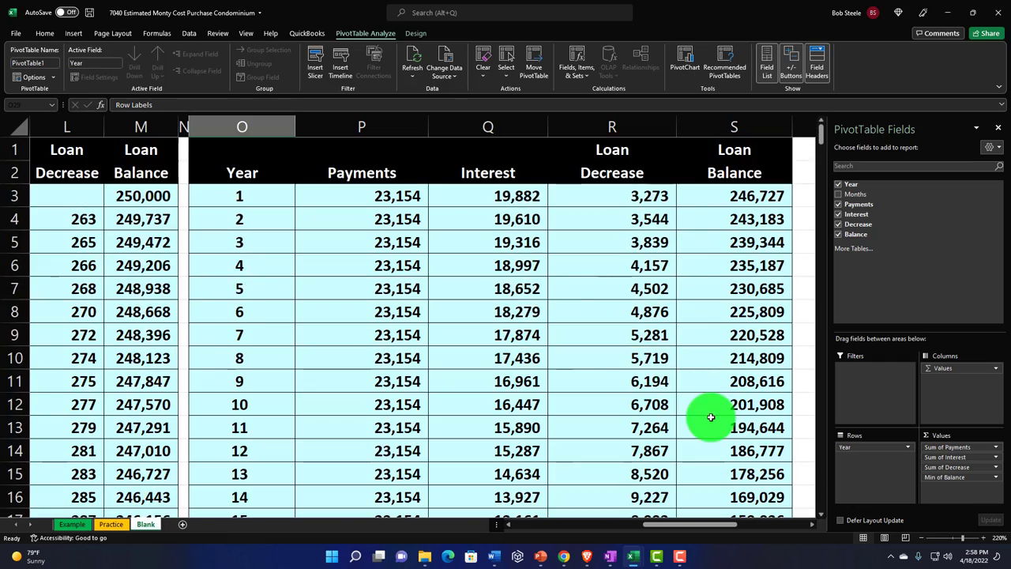
Step: Narrow columns O through S to one equal width that still fits the annual summary's values
left_click_drag(266, 130, 644, 121)
left_click_drag(625, 127, 514, 125)
scroll(404, 245, "down", 7)
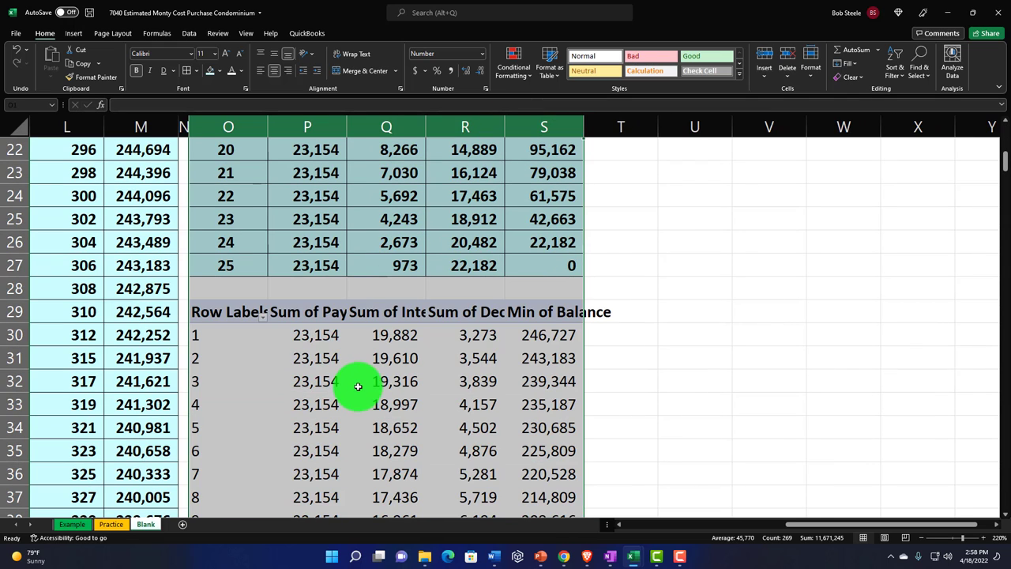
Step: Inspect the PivotTable's header row O29:S29 and the year 2 SUMIF formulas for Payments and Interest in the annual summary
left_click(211, 312)
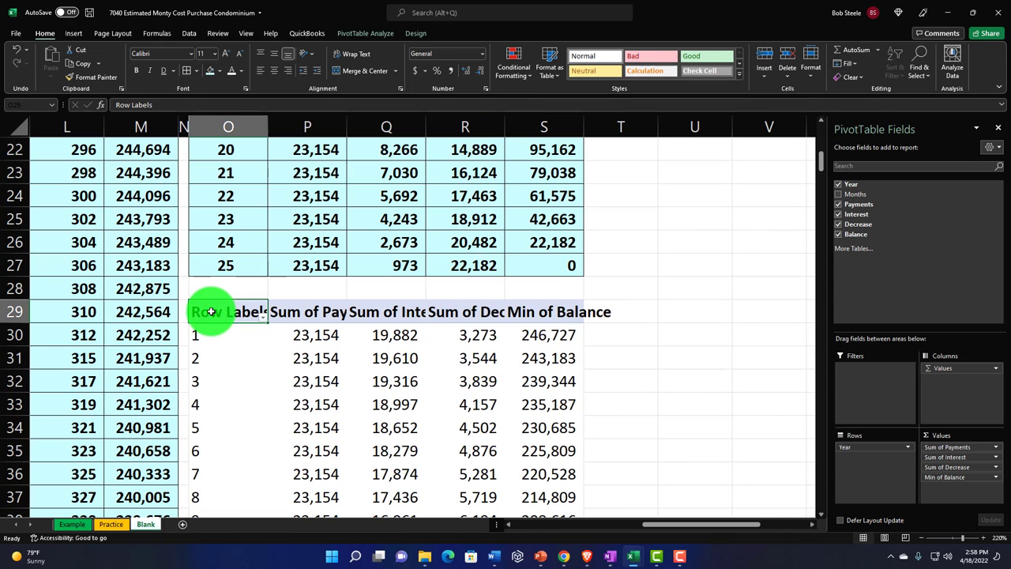
left_click_drag(211, 312, 553, 312)
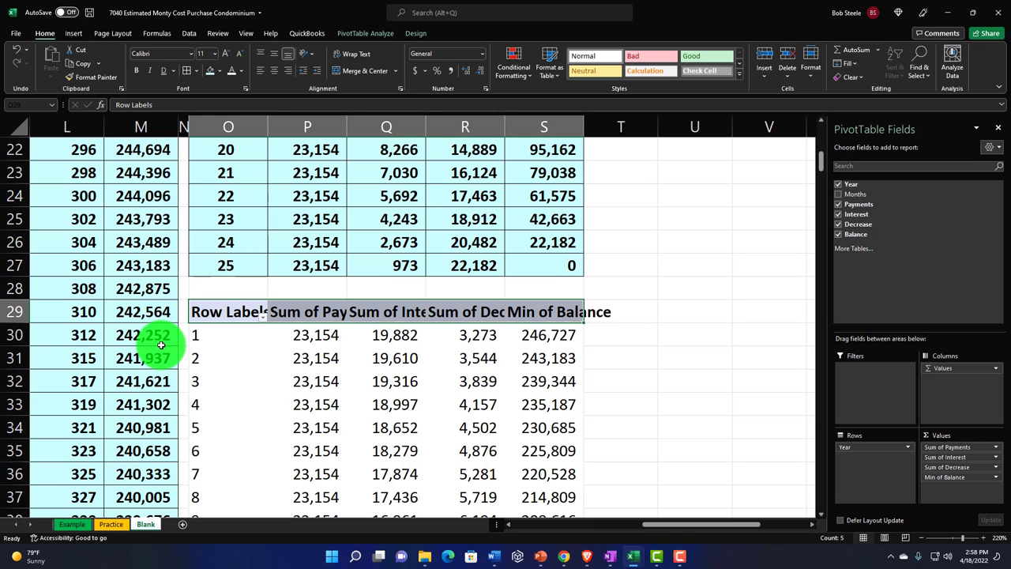
scroll(161, 344, "up", 7)
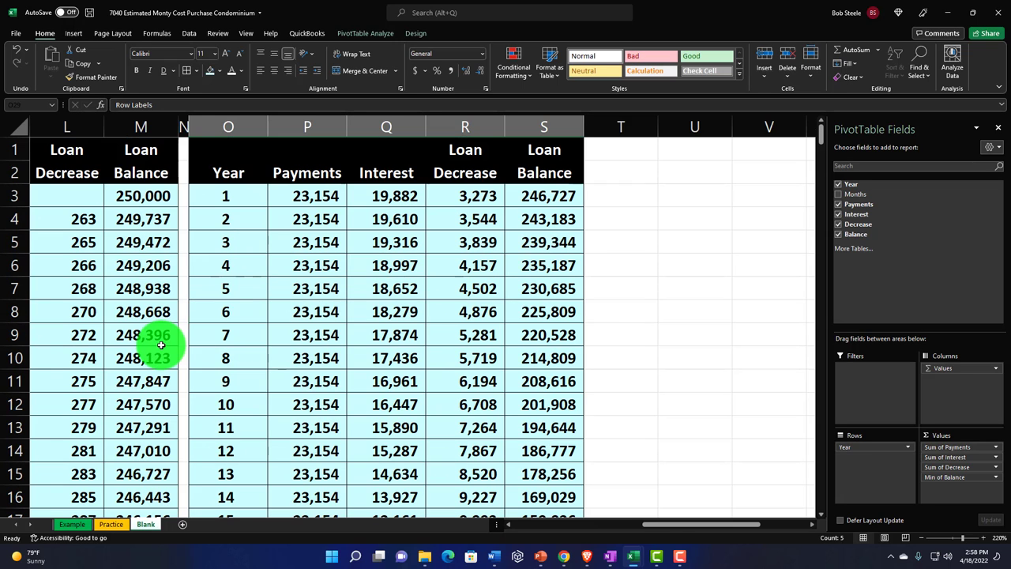
left_click(273, 223)
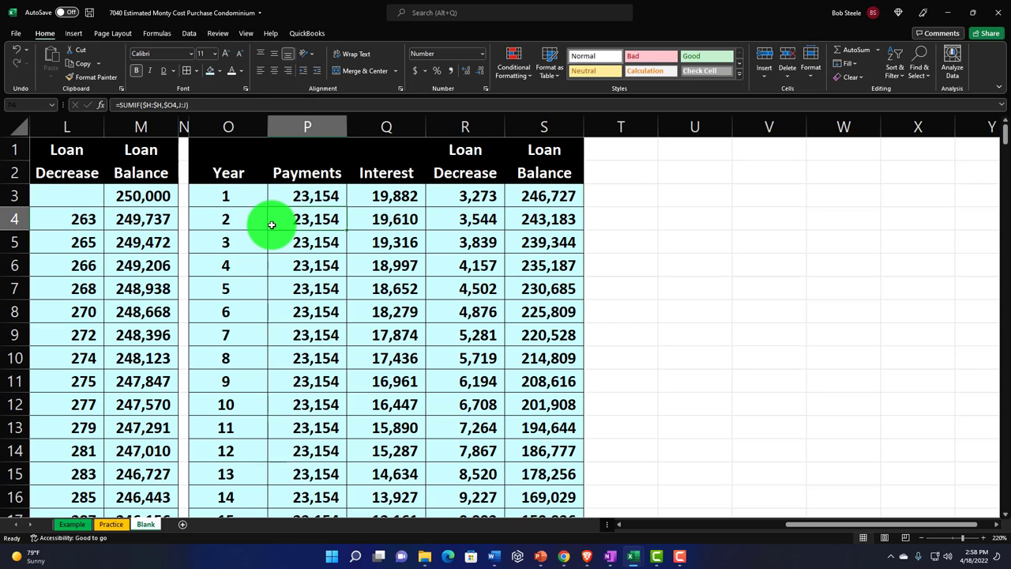
left_click(398, 219)
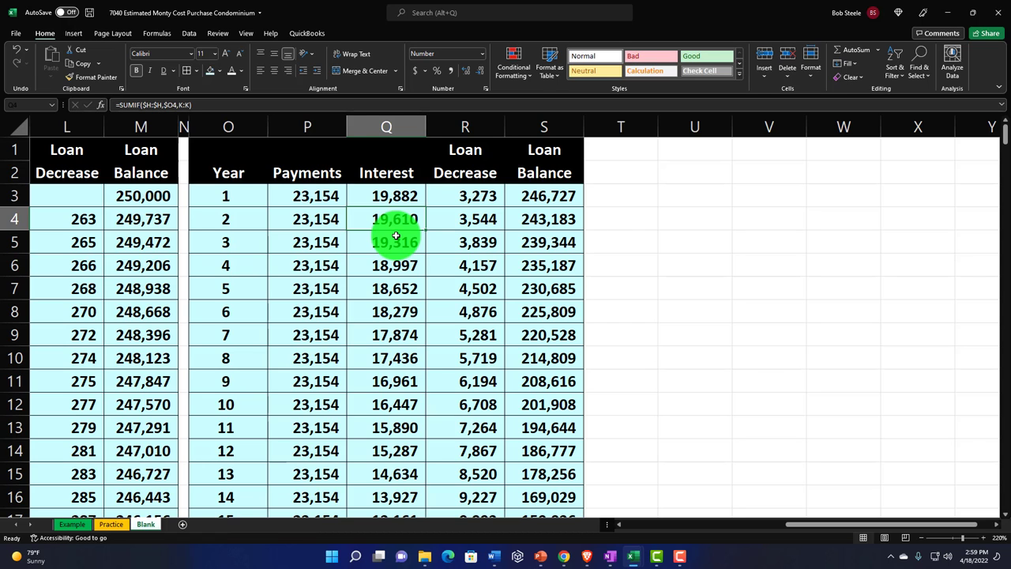
scroll(396, 235, "down", 5)
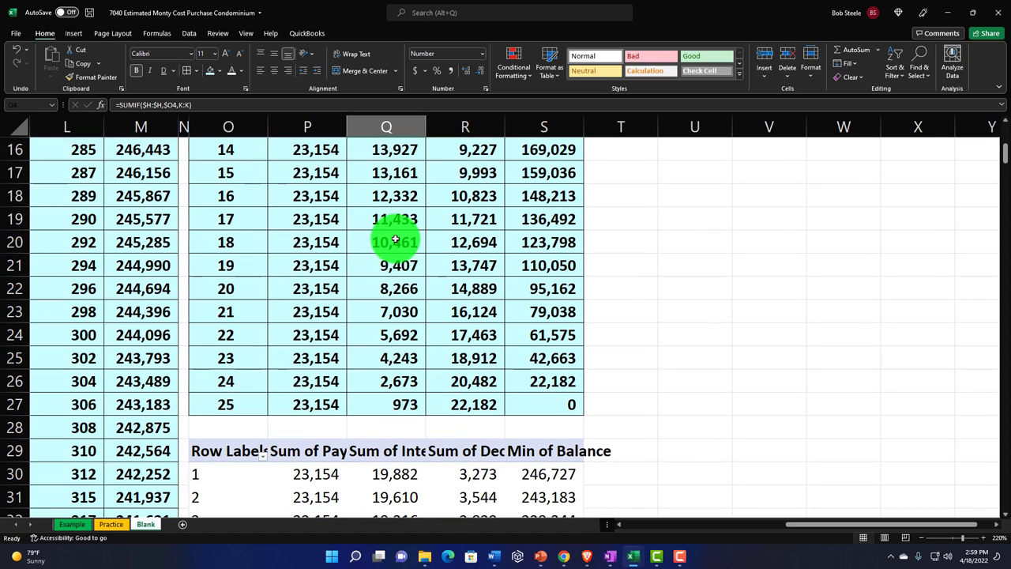
scroll(396, 239, "up", 5)
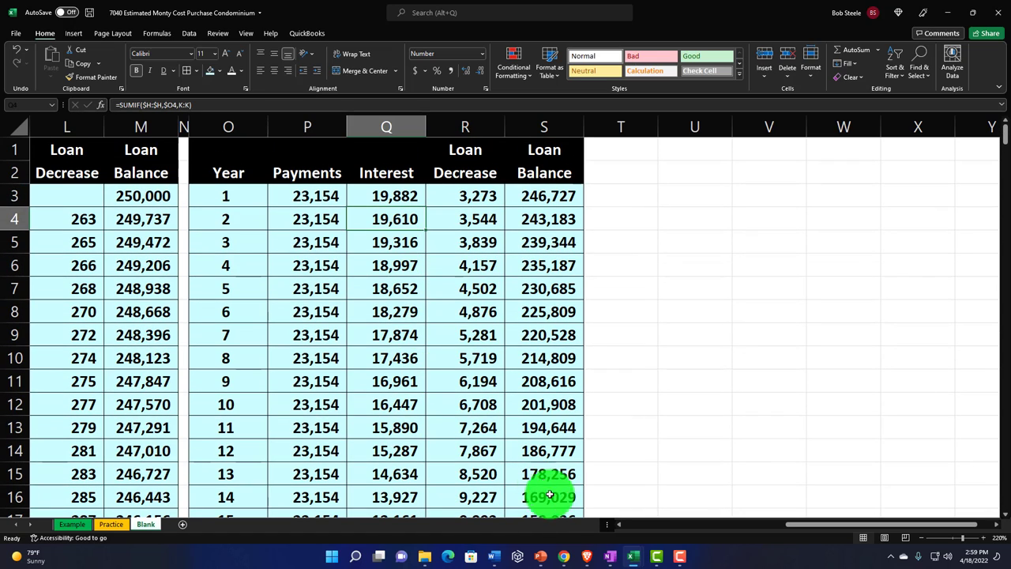
Step: Switch to Chrome to view the online loan calculator's amortization schedule, and return to the Excel workbook
left_click(564, 556)
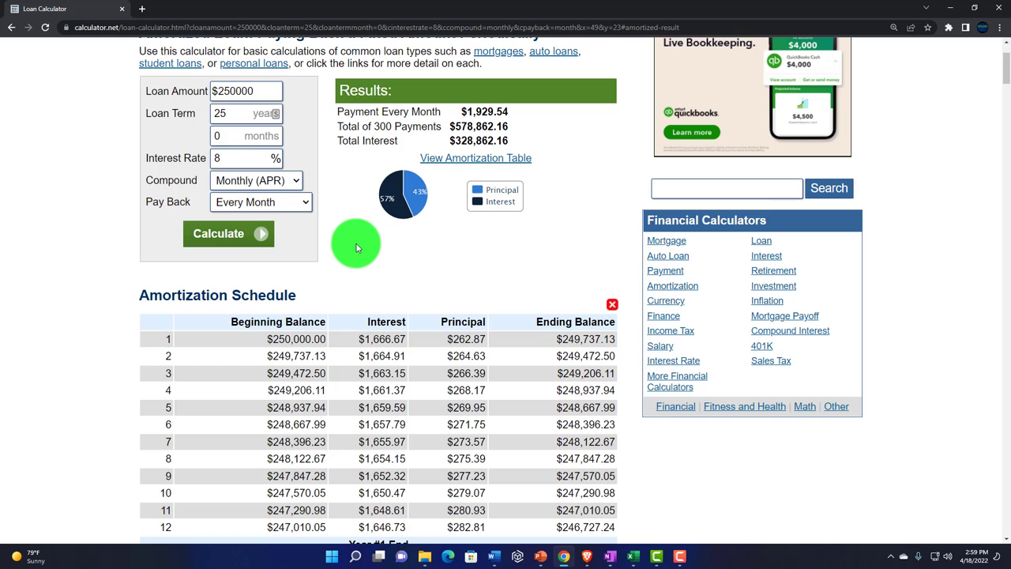
left_click(944, 12)
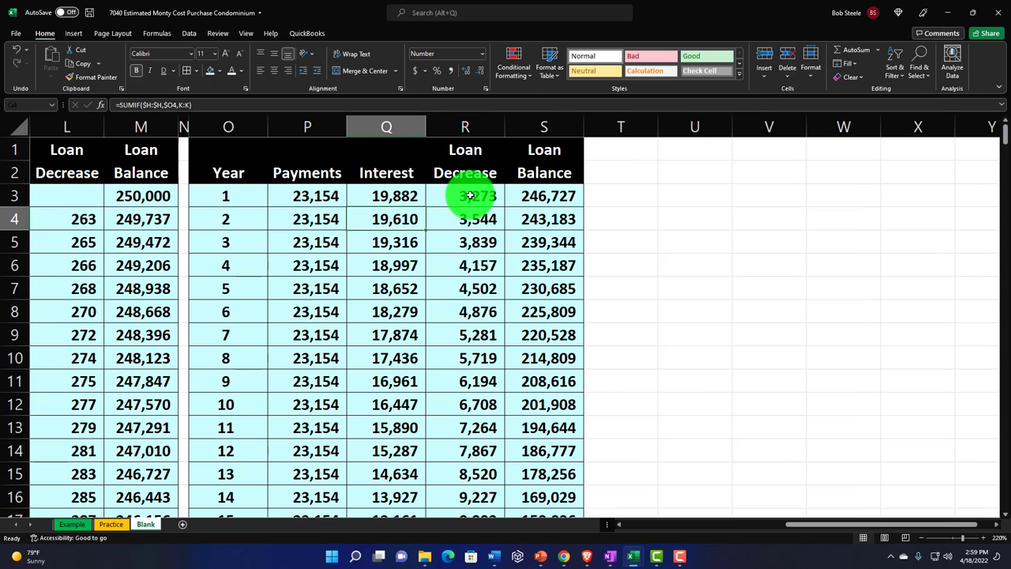
Step: Go back to the Mortgage label in A3 to view the loan inputs and monthly housing costs
key("Left")
key("Left")
key("Left")
key("Left")
key("Left")
key("Left")
key("Left")
key("Left")
key("Left")
key("Left")
key("Left")
key("Left")
key("Left")
key("Left")
key("Left")
key("Left")
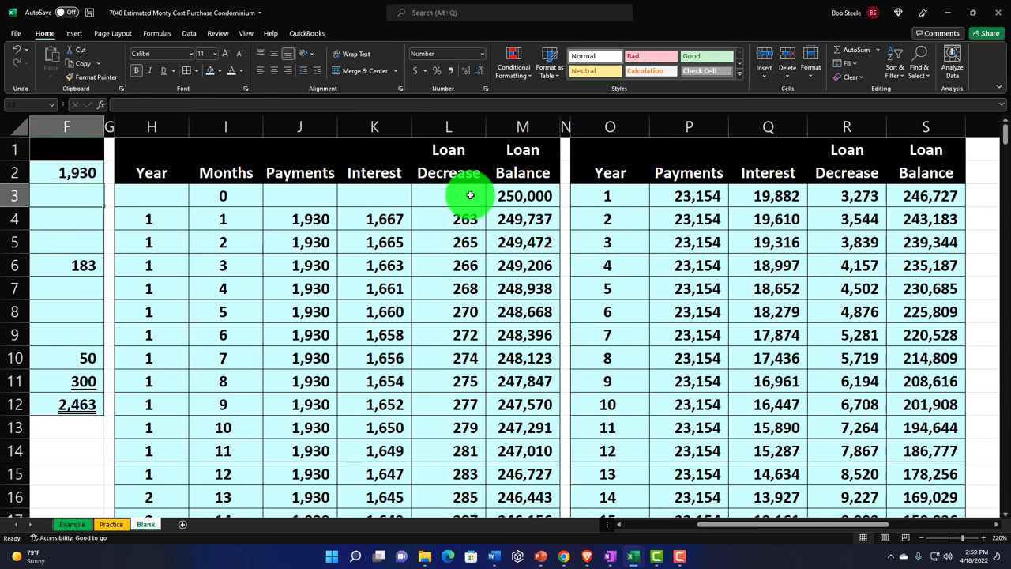
key("Left")
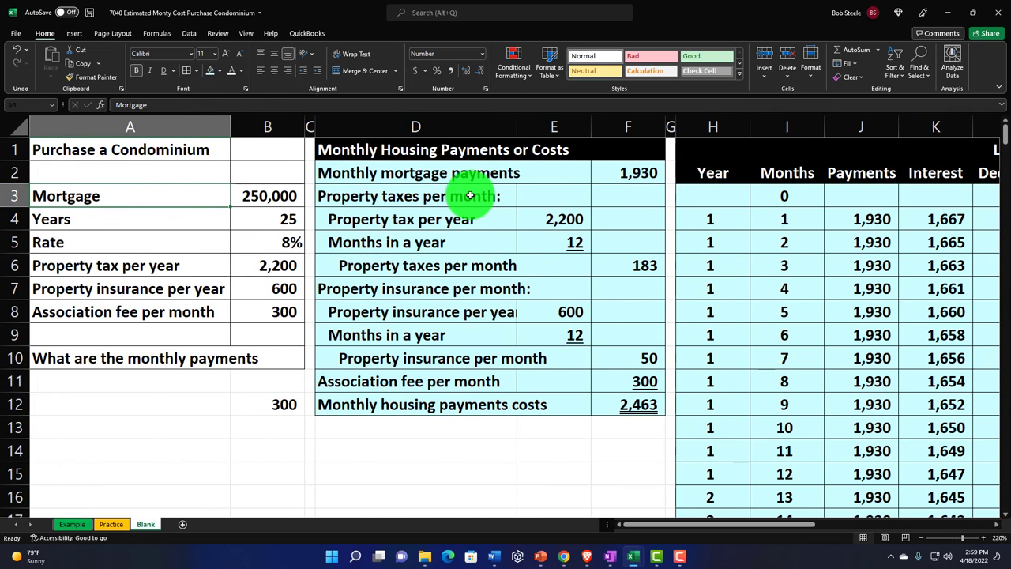